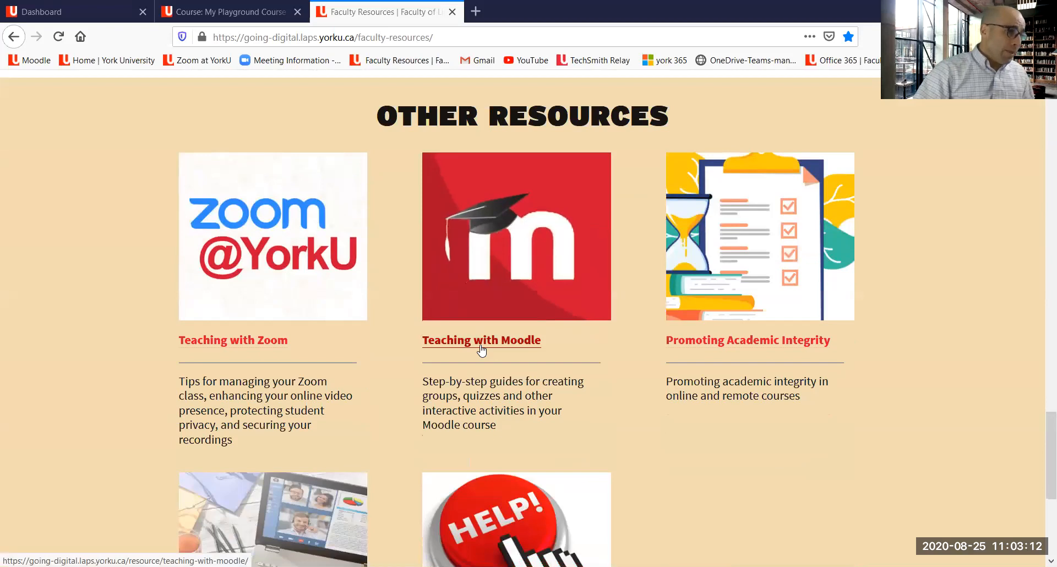
Step: Open the Teaching with Moodle resource page and scroll through its guides down to the assessment and evaluation section
click(481, 350)
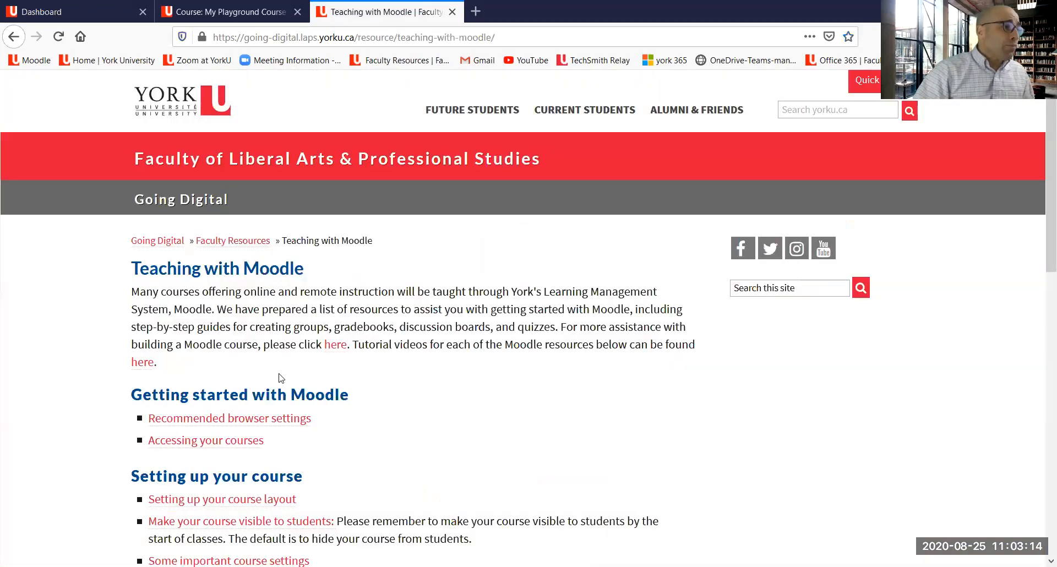
scroll(284, 374, down, 1)
scroll(284, 375, down, 5)
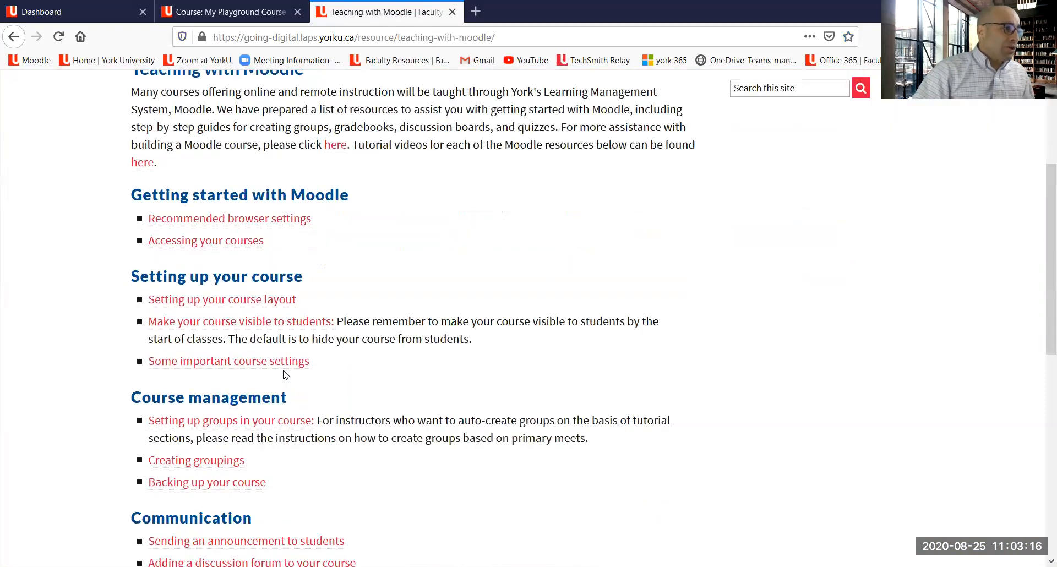
scroll(284, 372, down, 7)
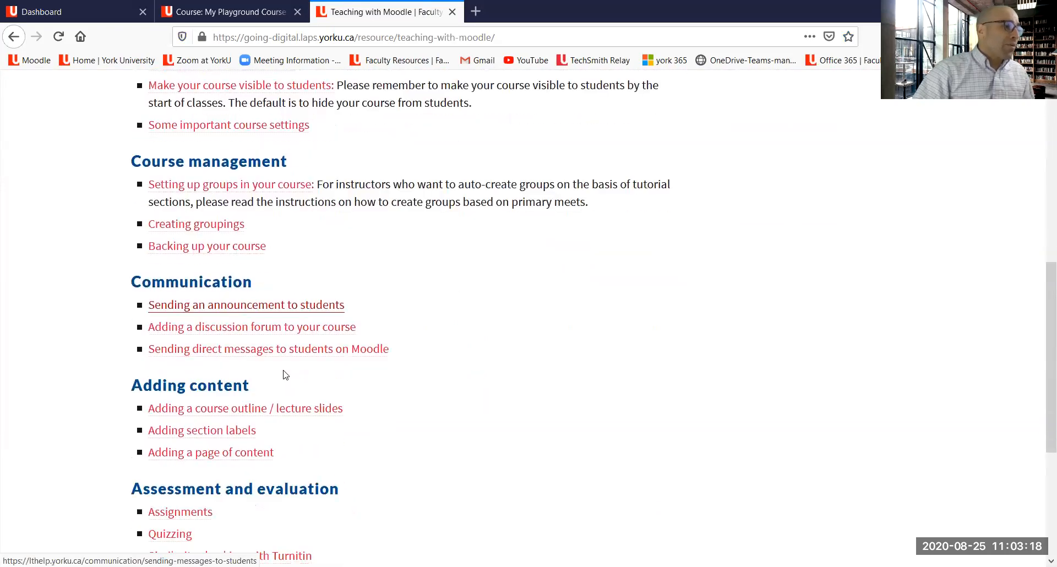
scroll(284, 374, down, 1)
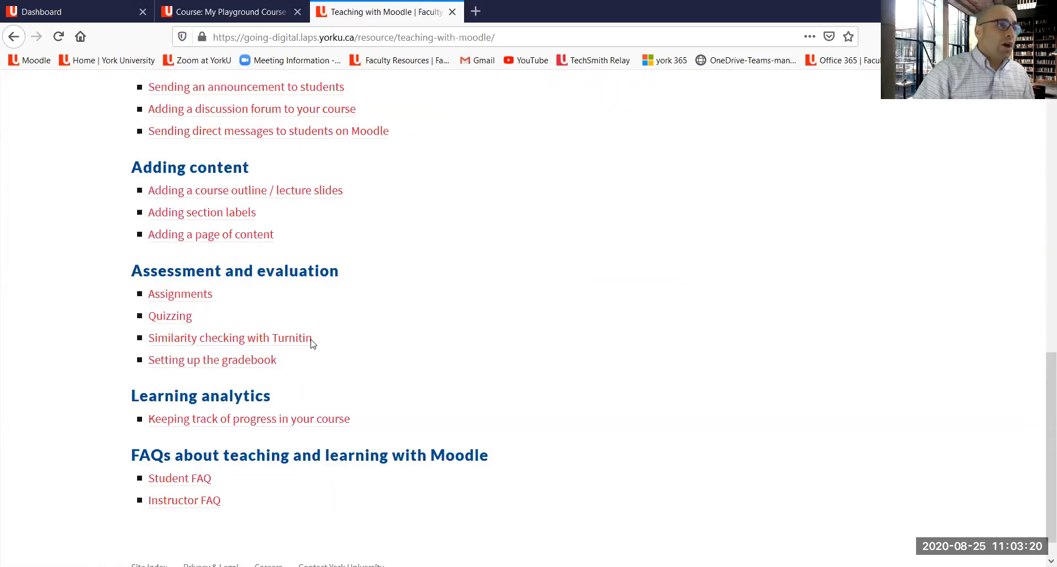
drag(120, 299, 118, 307)
mouse_move(117, 368)
mouse_down()
mouse_move(262, 378)
mouse_move(292, 371)
mouse_move(292, 353)
mouse_up()
mouse_move(405, 355)
mouse_down()
mouse_move(308, 365)
mouse_move(318, 377)
mouse_up()
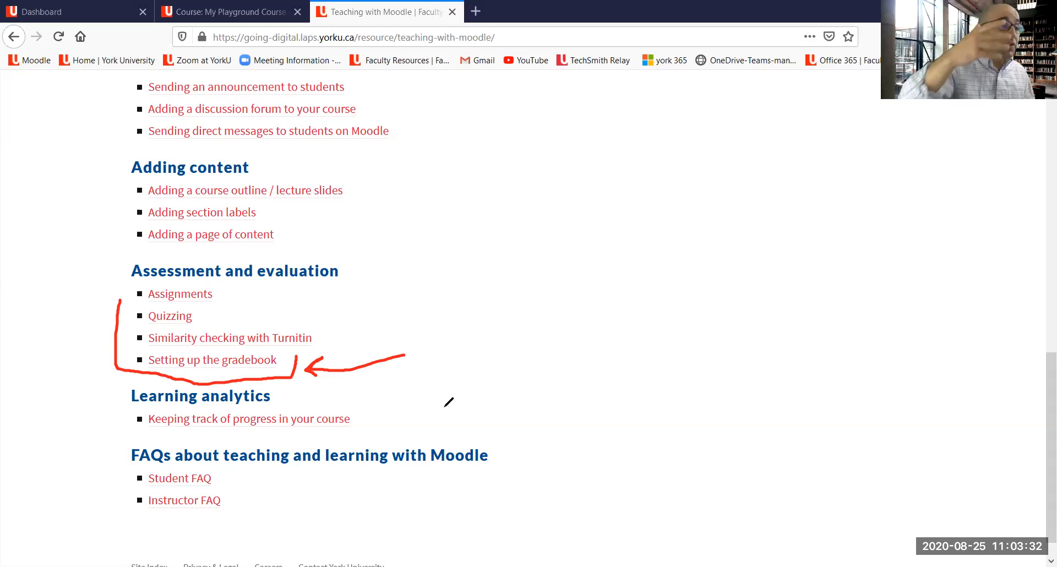
click(626, 295)
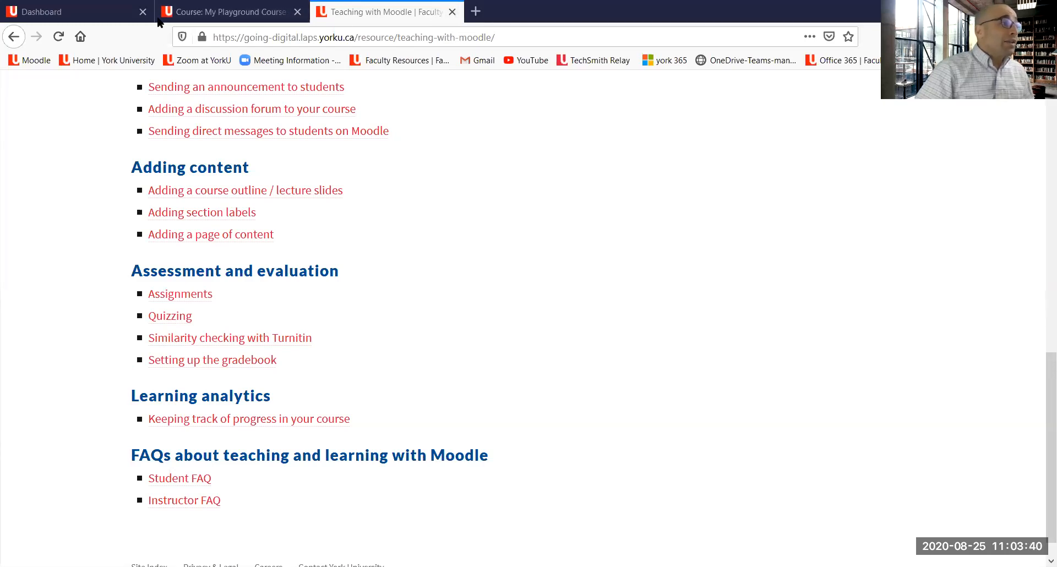
Step: Switch to the moodle@yorku dashboard tab and review the in-progress course overview
click(71, 16)
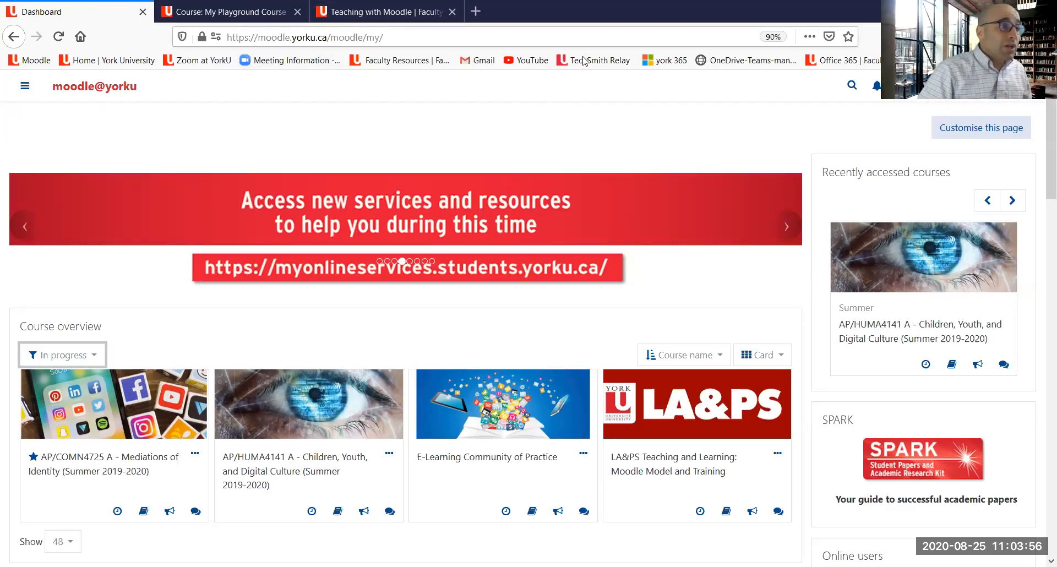
drag(268, 518, 200, 491)
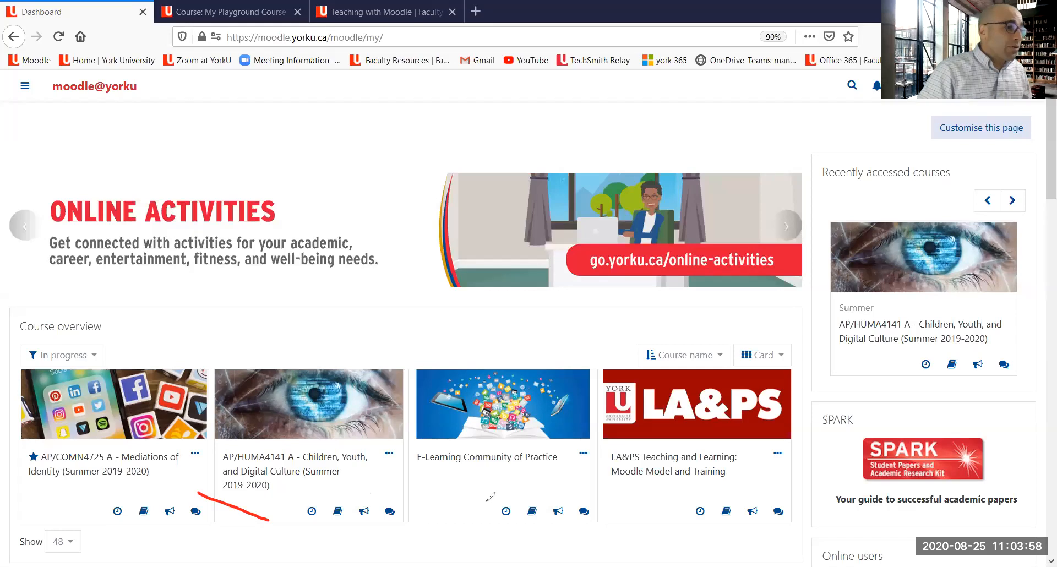
drag(379, 471, 493, 504)
drag(642, 489, 720, 518)
drag(655, 519, 557, 479)
mouse_move(10, 360)
mouse_down()
mouse_move(140, 339)
mouse_move(102, 328)
mouse_move(28, 346)
mouse_up()
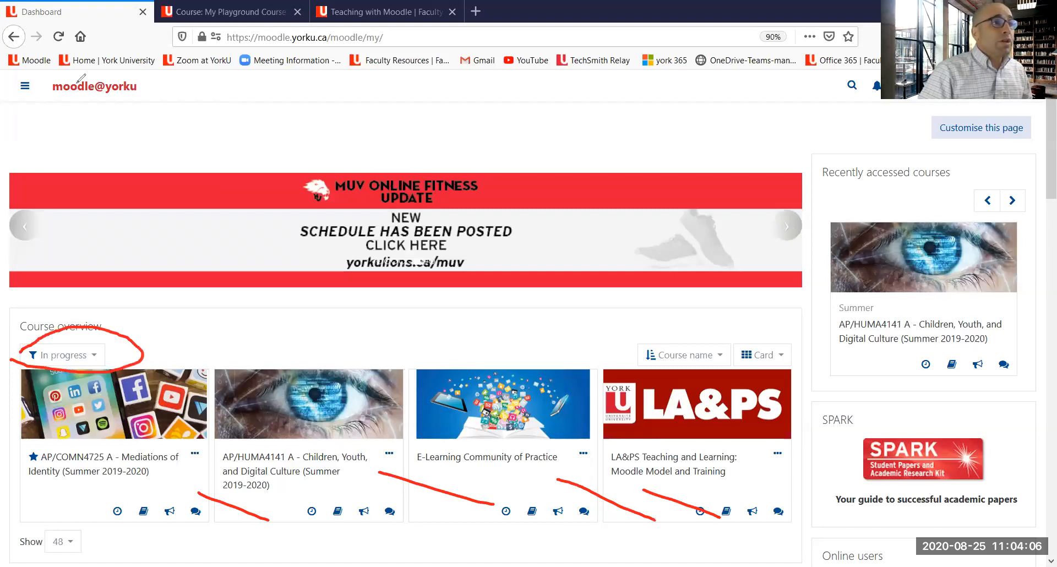
click(532, 147)
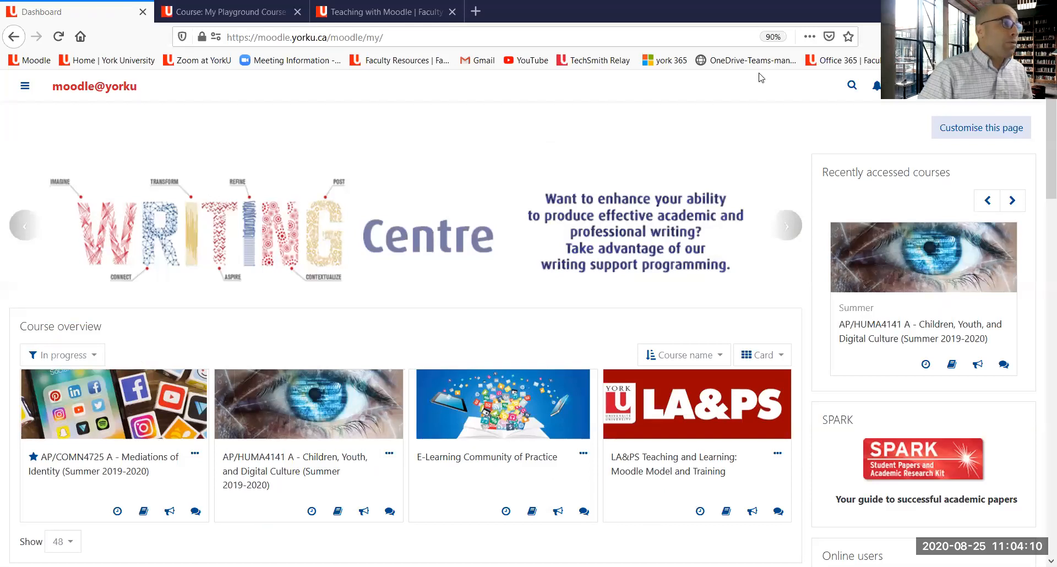
Step: Go from the playground course to the eClass dashboard and scroll down to the future course overview
click(223, 12)
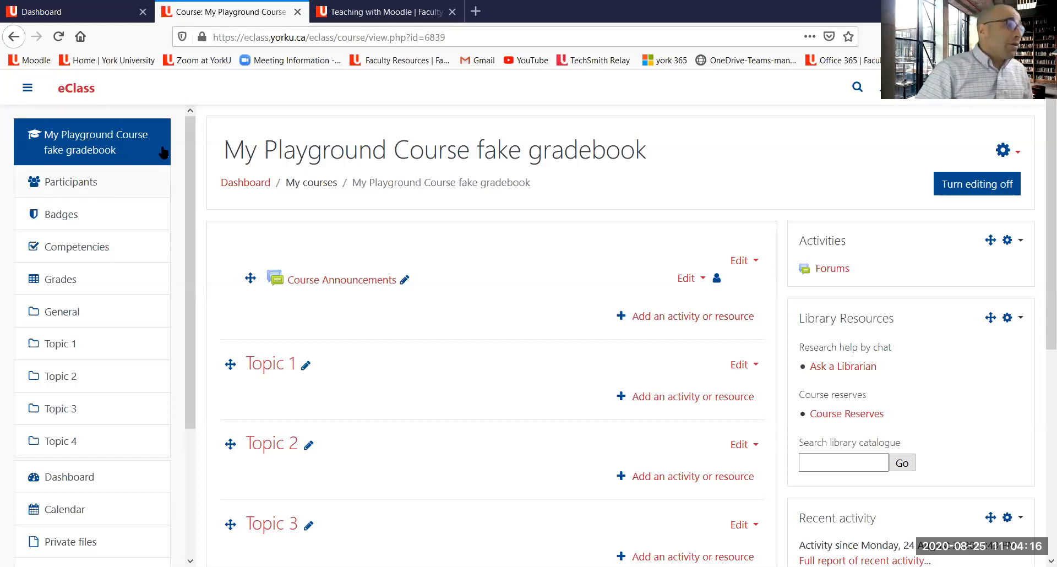
click(252, 186)
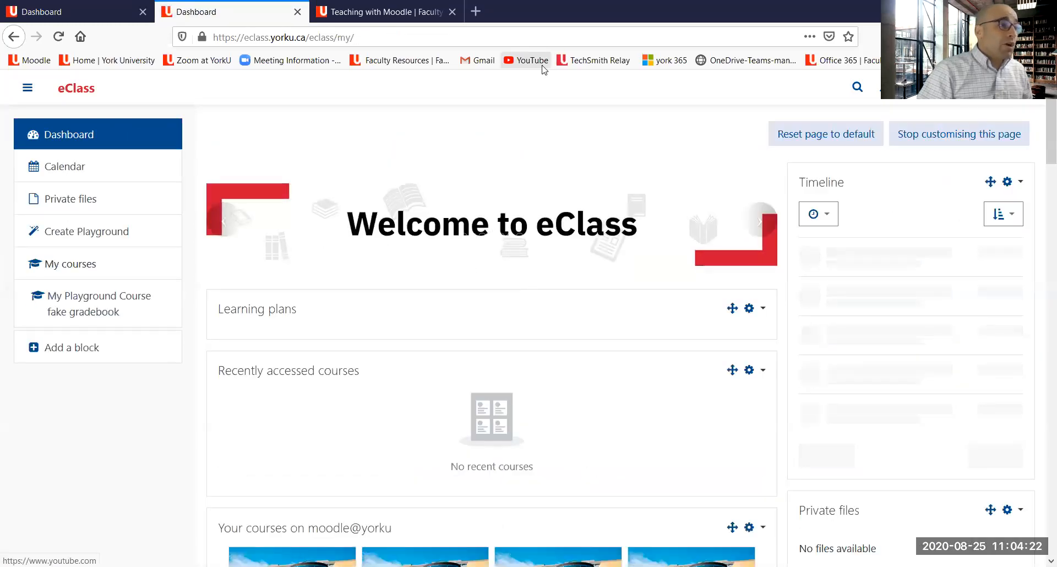
scroll(479, 285, down, 3)
scroll(480, 285, down, 8)
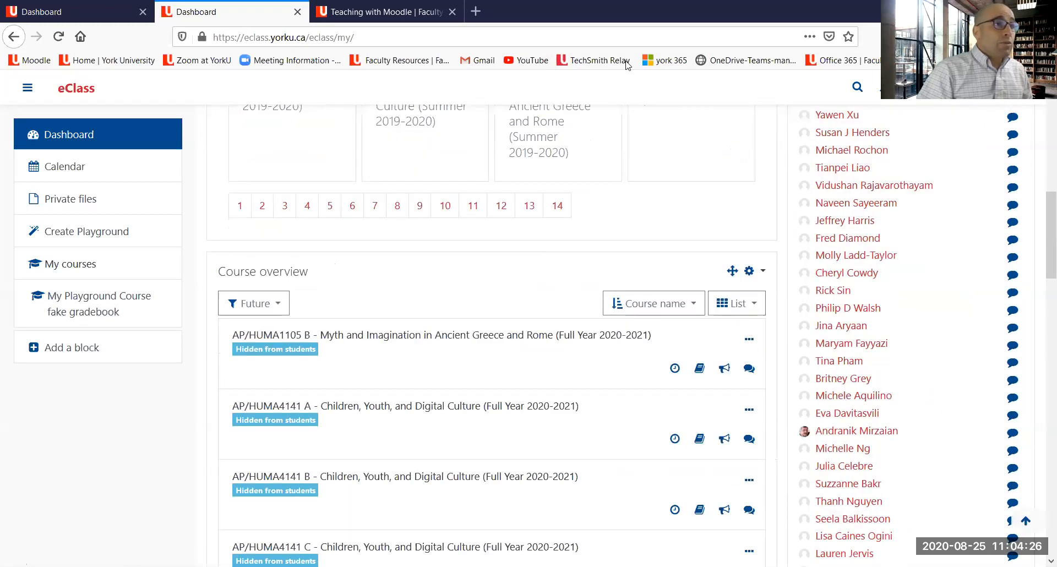
mouse_move(482, 294)
mouse_down()
mouse_move(307, 314)
mouse_move(282, 290)
mouse_move(286, 265)
mouse_move(222, 309)
mouse_move(267, 317)
mouse_move(315, 303)
mouse_up()
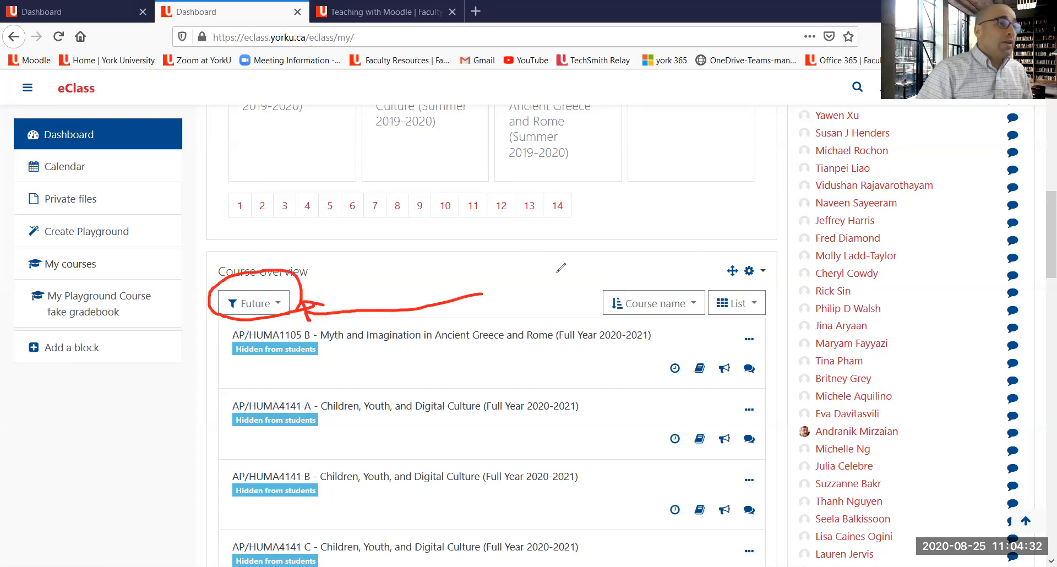
mouse_move(225, 62)
mouse_down()
mouse_move(316, 59)
mouse_move(349, 44)
mouse_up()
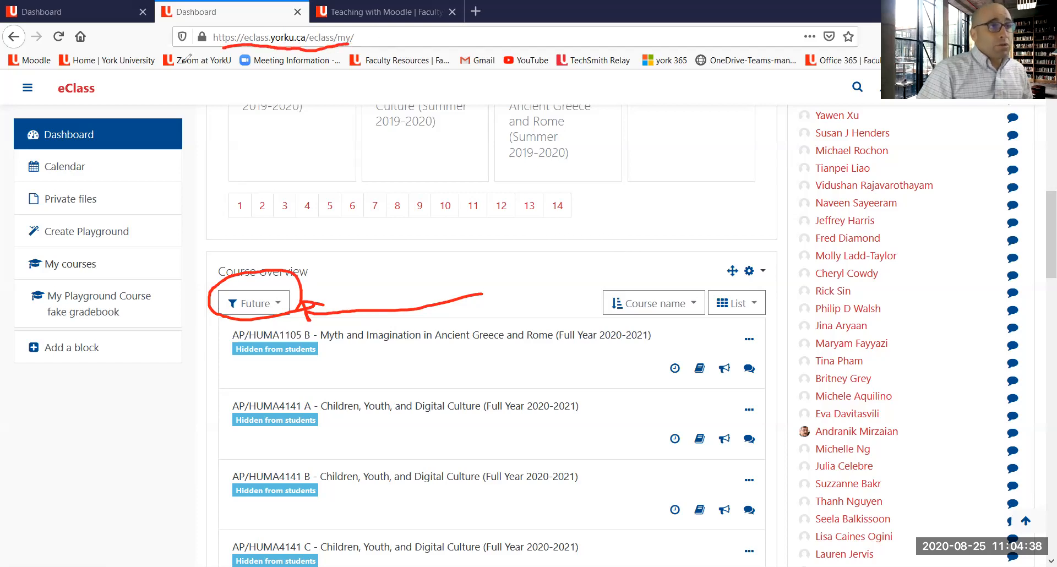
click(184, 62)
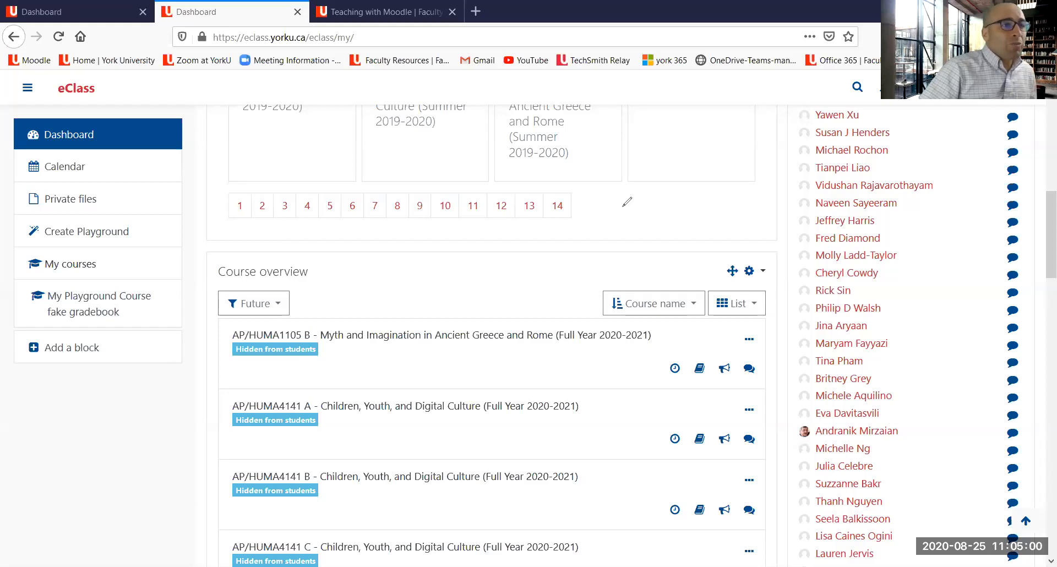
Step: Open the My Playground Course fake gradebook course from the dashboard's course list
mouse_move(320, 266)
mouse_down()
mouse_move(153, 235)
mouse_move(145, 253)
mouse_move(138, 232)
mouse_move(157, 230)
mouse_up()
mouse_move(182, 306)
mouse_down()
mouse_move(169, 290)
mouse_move(129, 285)
mouse_move(28, 302)
mouse_move(77, 319)
mouse_move(160, 314)
mouse_move(170, 298)
mouse_up()
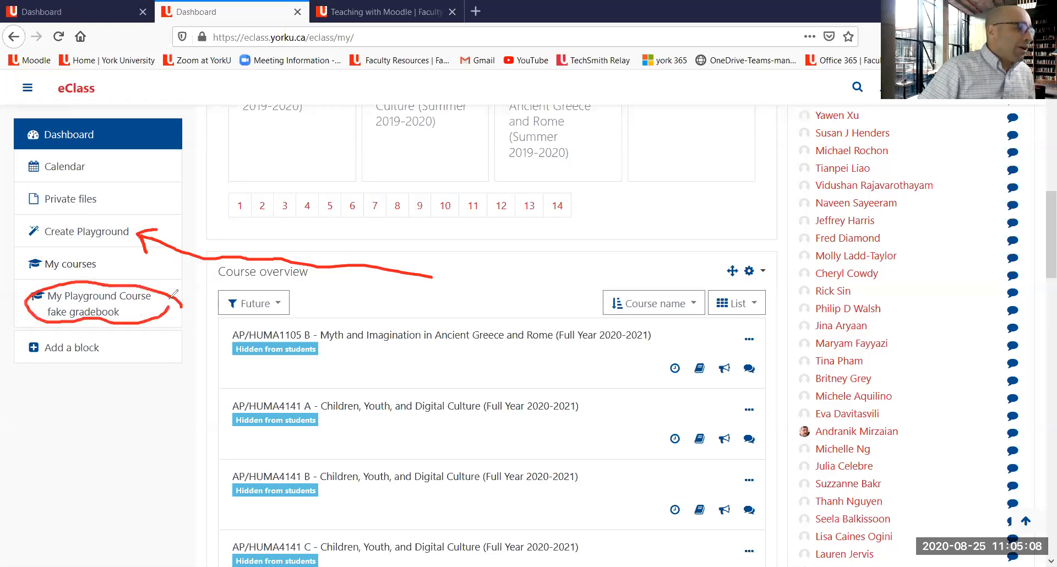
mouse_move(45, 248)
mouse_down()
mouse_move(113, 250)
mouse_move(98, 210)
mouse_move(58, 245)
mouse_move(70, 247)
mouse_up()
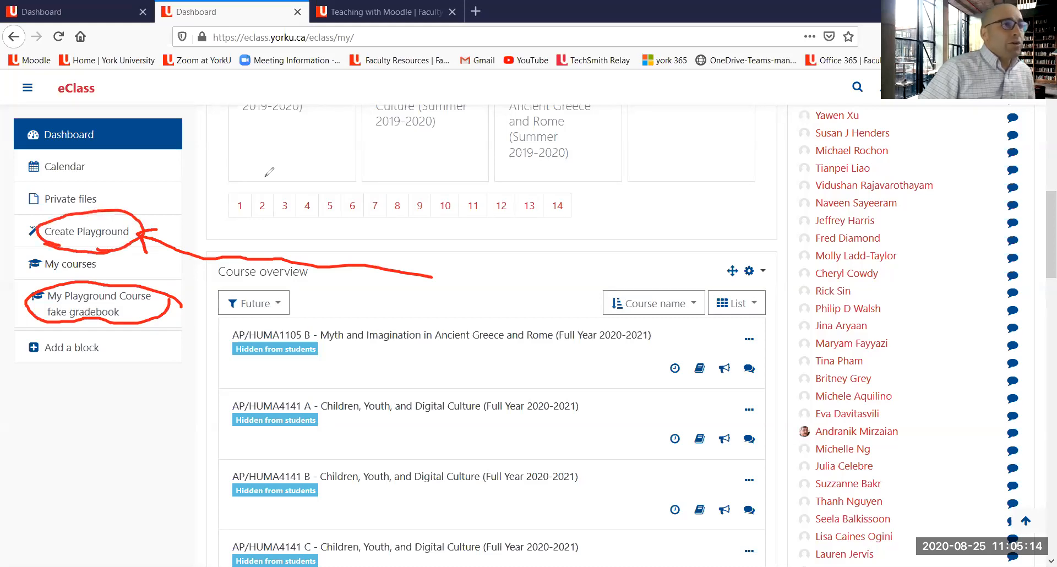
click(266, 176)
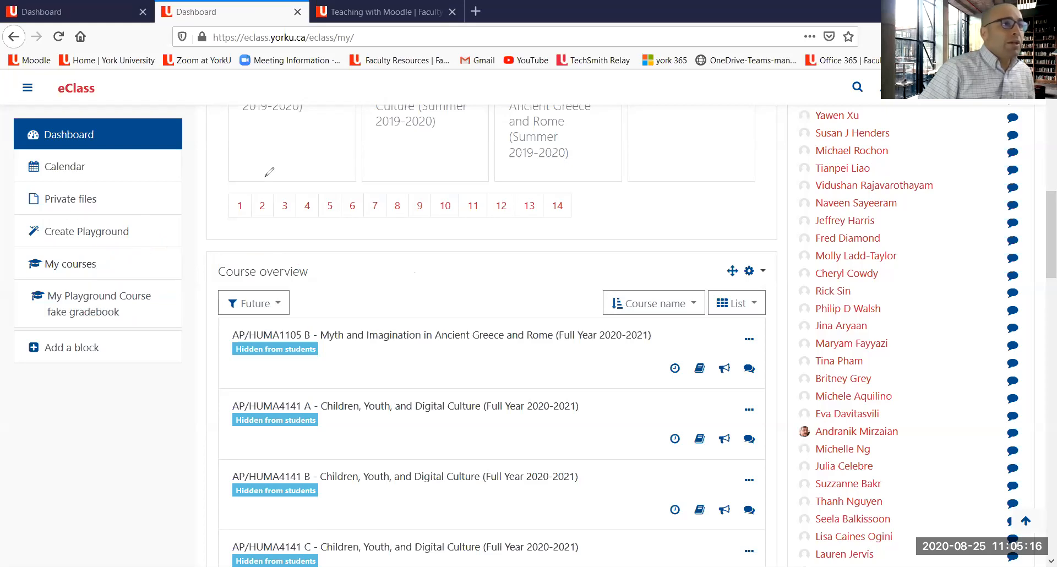
click(80, 312)
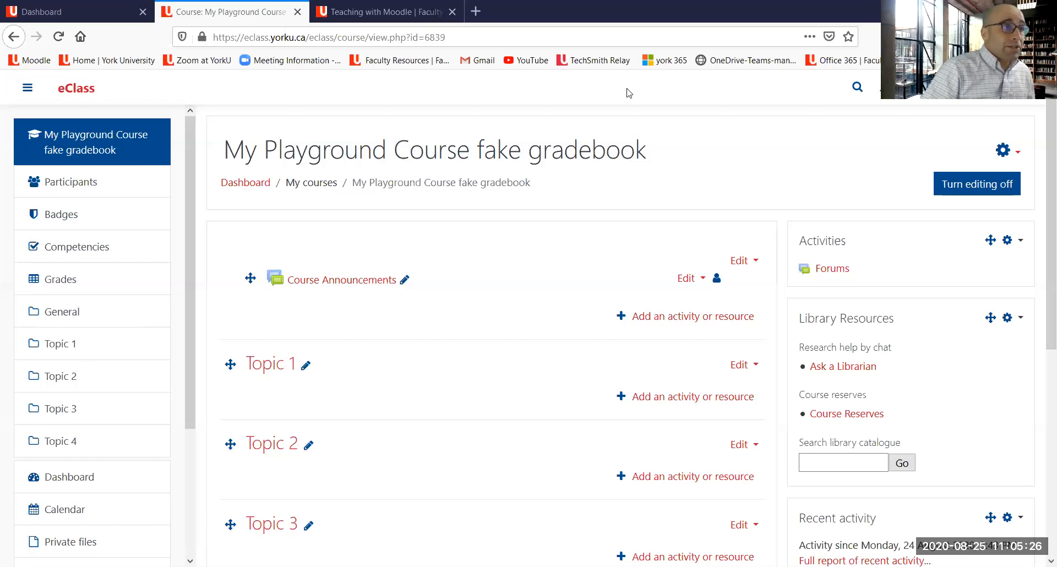
mouse_move(476, 308)
mouse_down()
mouse_move(286, 385)
mouse_move(289, 372)
mouse_up()
mouse_move(367, 440)
mouse_down()
mouse_move(361, 465)
mouse_move(273, 451)
mouse_up()
mouse_move(411, 486)
mouse_down()
mouse_move(281, 550)
mouse_move(274, 540)
mouse_up()
mouse_move(238, 296)
mouse_down()
mouse_move(439, 264)
mouse_move(259, 283)
mouse_move(266, 292)
mouse_up()
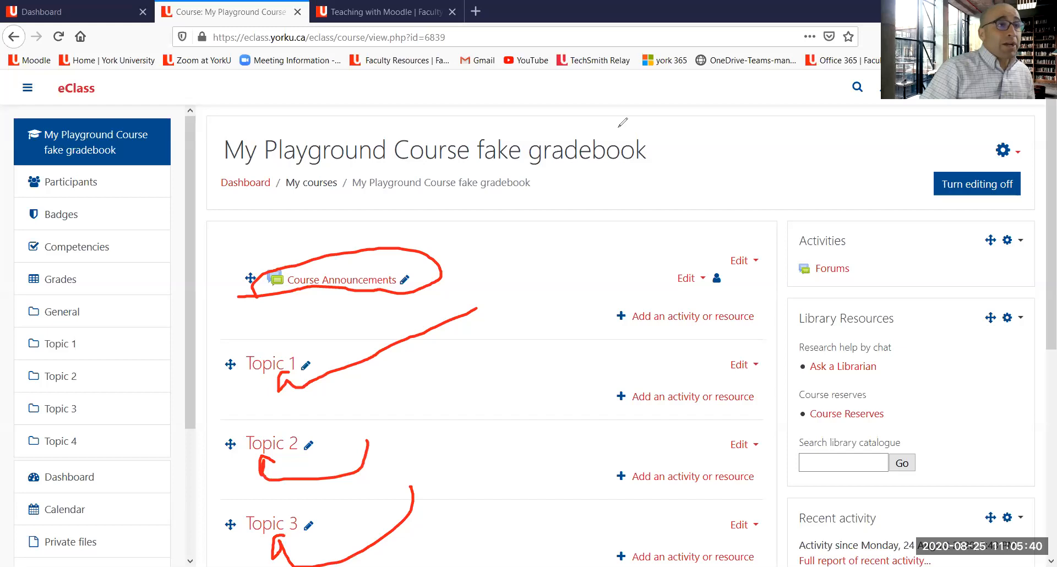
mouse_move(670, 216)
mouse_down()
mouse_move(897, 169)
mouse_move(923, 176)
mouse_move(914, 211)
mouse_up()
mouse_move(927, 213)
mouse_down()
mouse_move(1035, 187)
mouse_move(958, 167)
mouse_move(942, 175)
mouse_move(938, 216)
mouse_up()
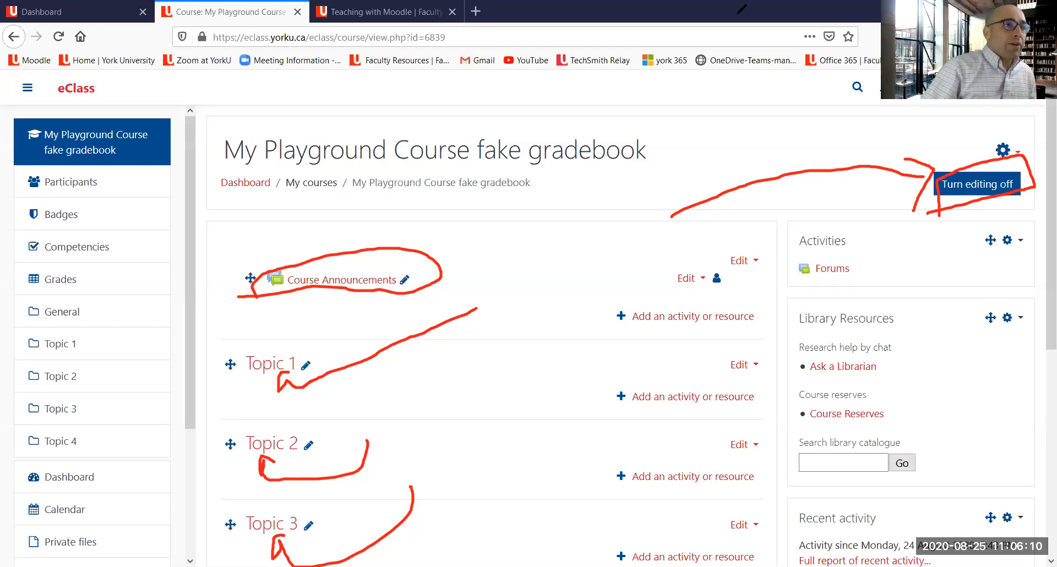
key(e)
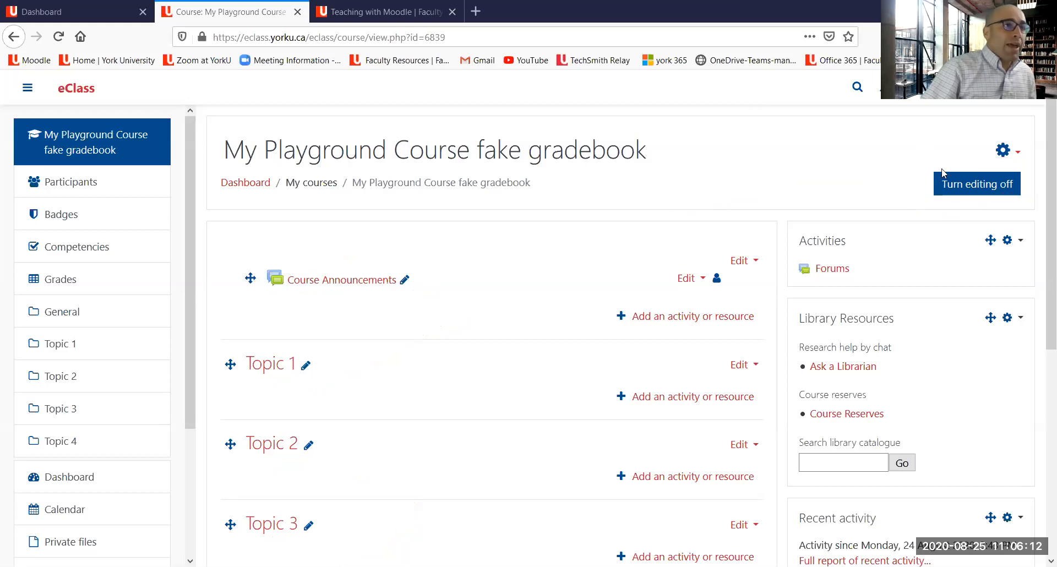
Step: Turn course editing off and then back on again
click(962, 191)
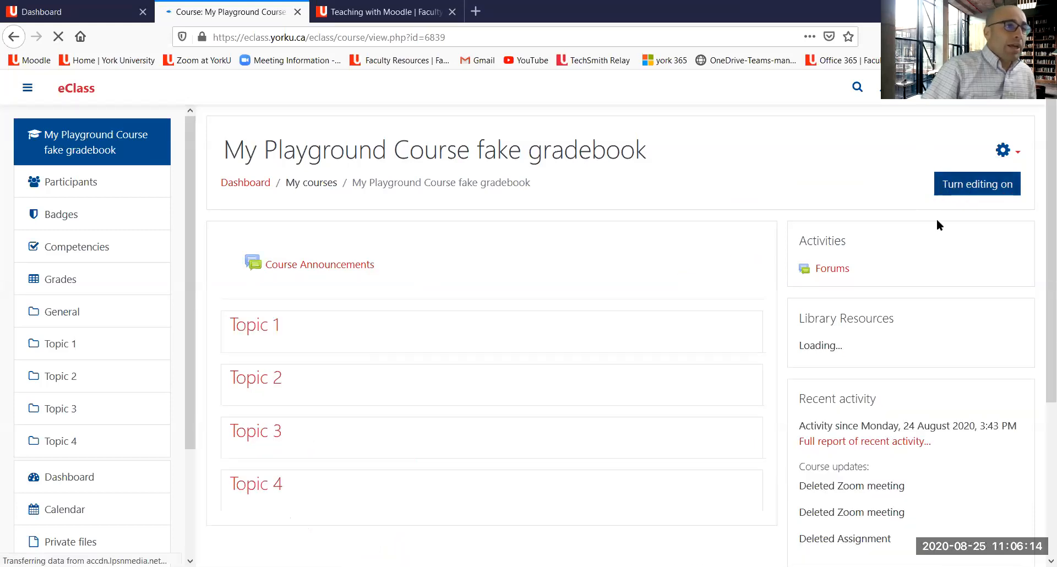
click(981, 190)
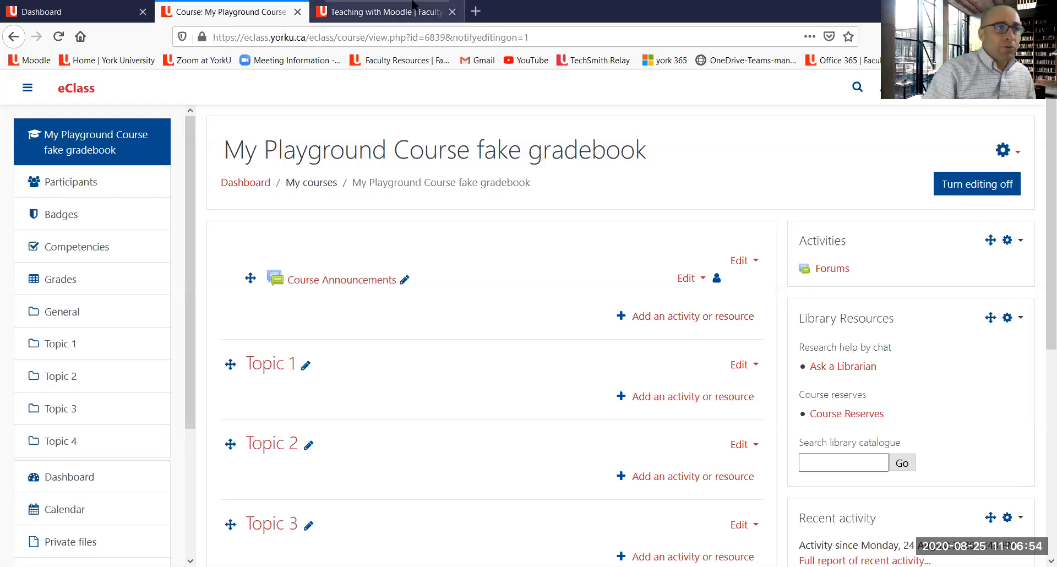
mouse_move(447, 336)
mouse_down()
mouse_move(668, 340)
mouse_move(770, 321)
mouse_move(741, 291)
mouse_move(602, 322)
mouse_move(607, 339)
mouse_up()
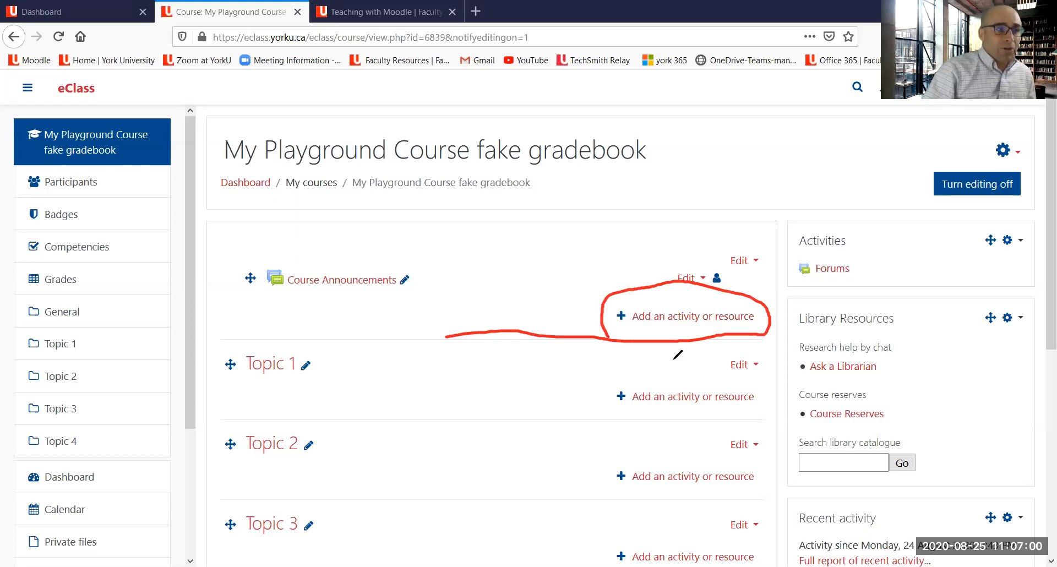
drag(664, 326, 695, 322)
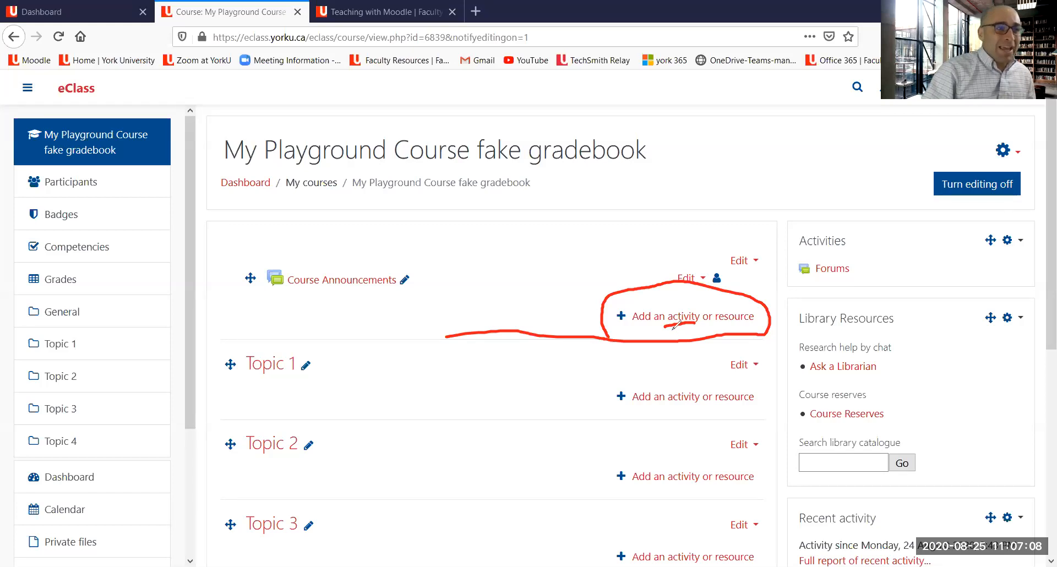
click(685, 376)
mouse_move(685, 376)
mouse_down()
mouse_move(681, 329)
mouse_move(692, 336)
mouse_up()
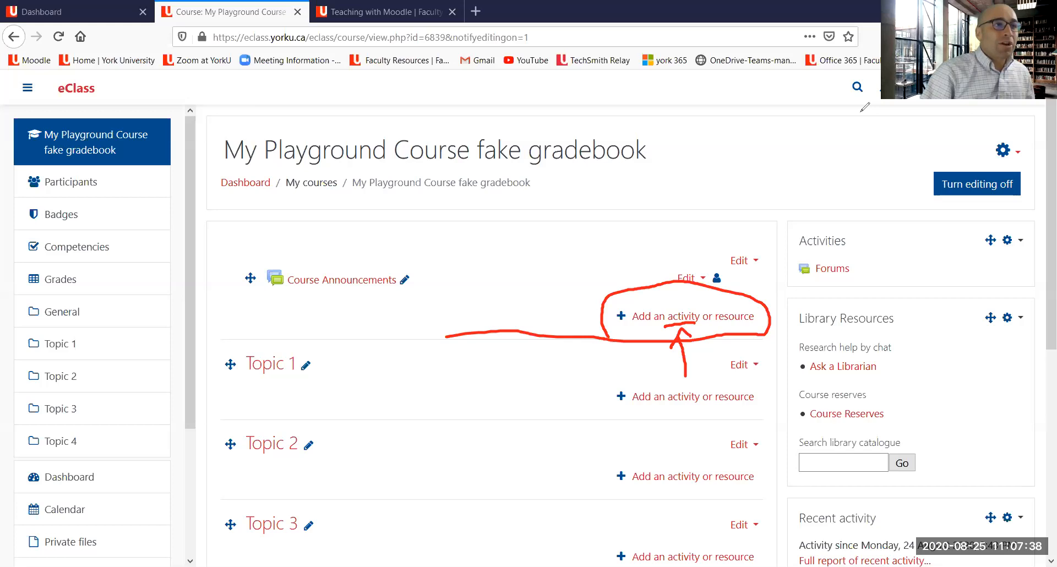
key(Escape)
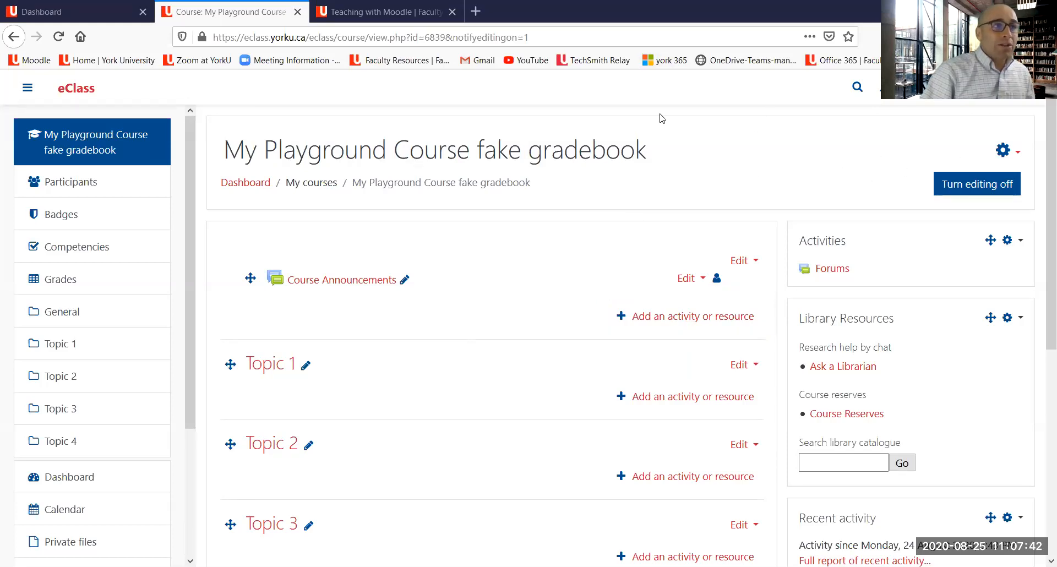
key(ctrl+2)
mouse_move(679, 170)
mouse_down()
mouse_move(815, 145)
mouse_move(991, 149)
mouse_move(1005, 162)
mouse_move(1030, 153)
mouse_move(1016, 127)
mouse_move(982, 149)
mouse_move(1008, 167)
mouse_up()
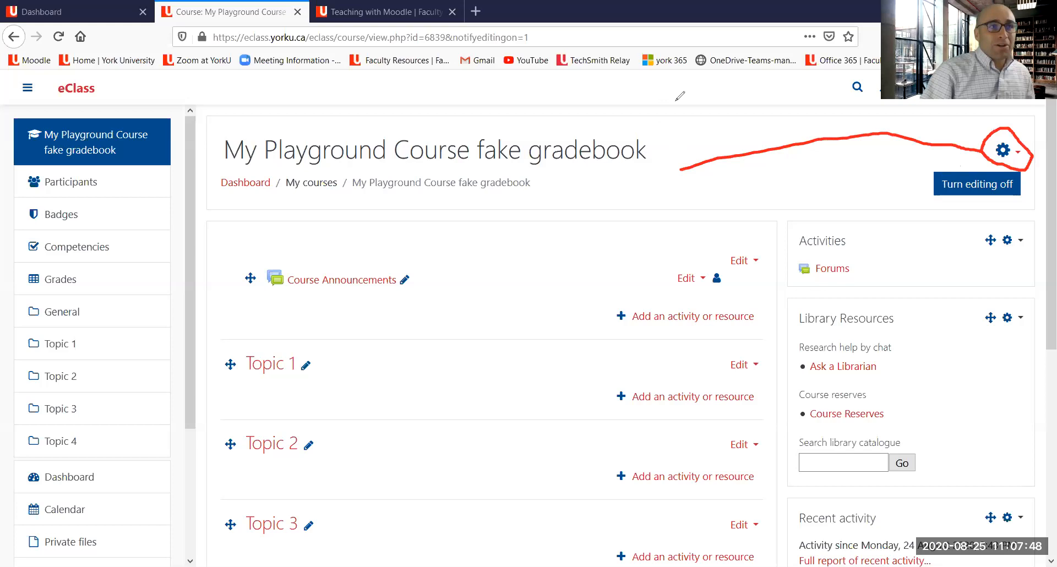
key(Escape)
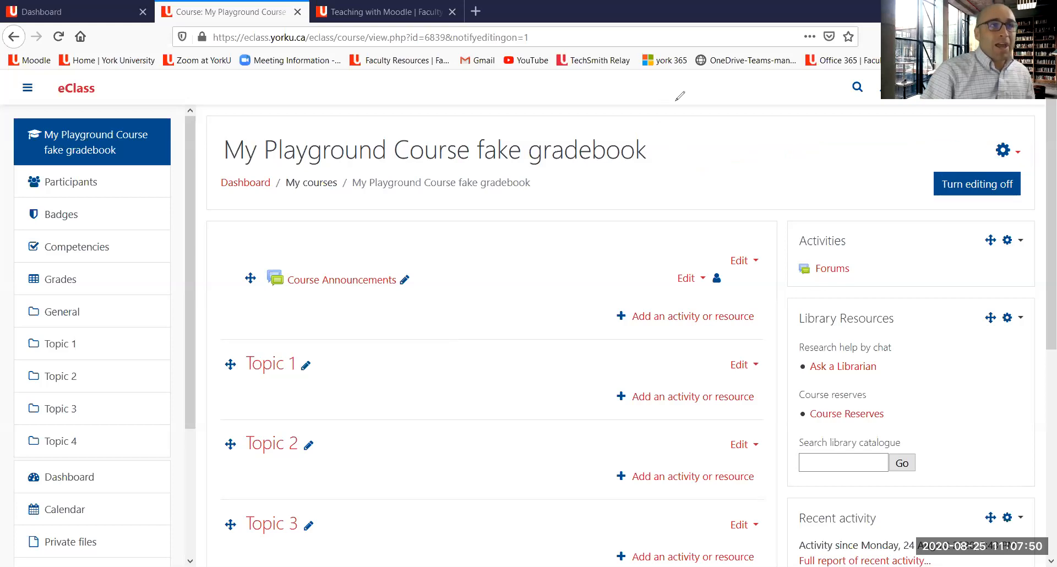
Step: Open the Gradebook setup page from the course's administration gear menu
click(1011, 155)
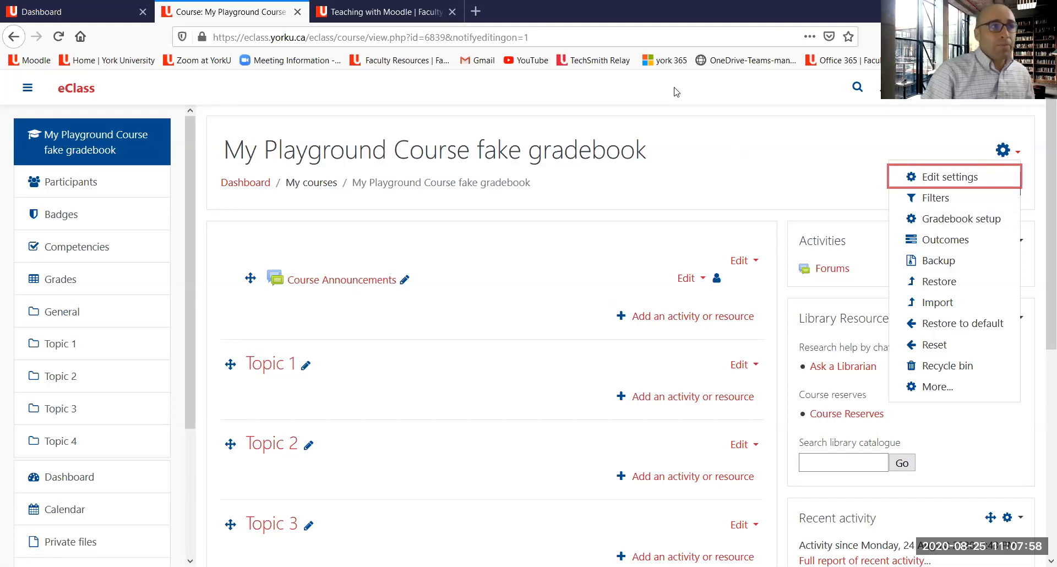
mouse_move(699, 194)
mouse_down()
mouse_move(830, 187)
mouse_move(1010, 222)
mouse_move(969, 235)
mouse_move(887, 214)
mouse_move(885, 200)
mouse_up()
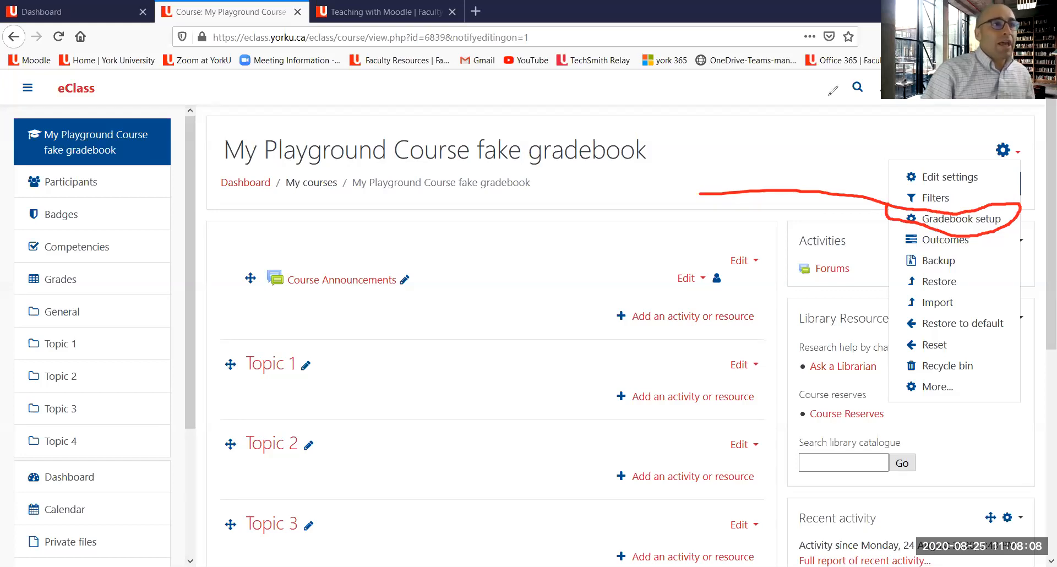
click(829, 95)
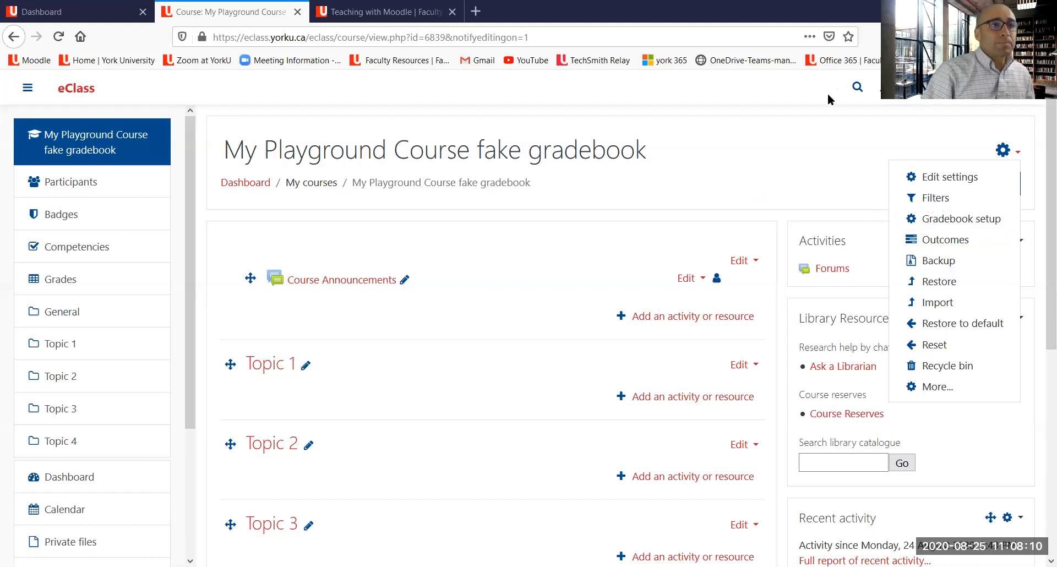
click(953, 228)
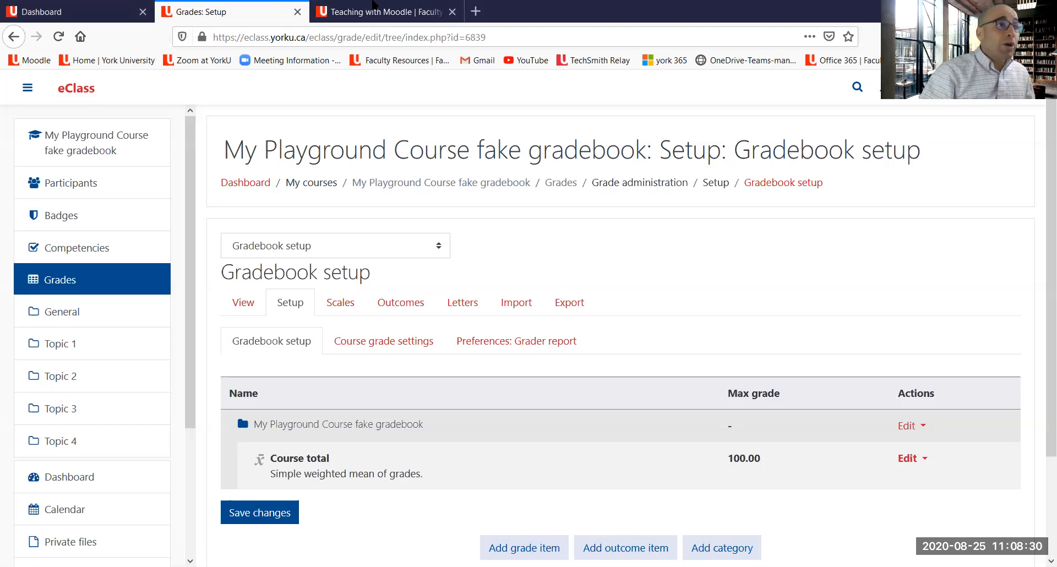
Step: Open the gradebook's grader report view
mouse_move(273, 312)
mouse_down()
mouse_move(309, 298)
mouse_move(303, 282)
mouse_move(273, 310)
mouse_move(306, 314)
mouse_up()
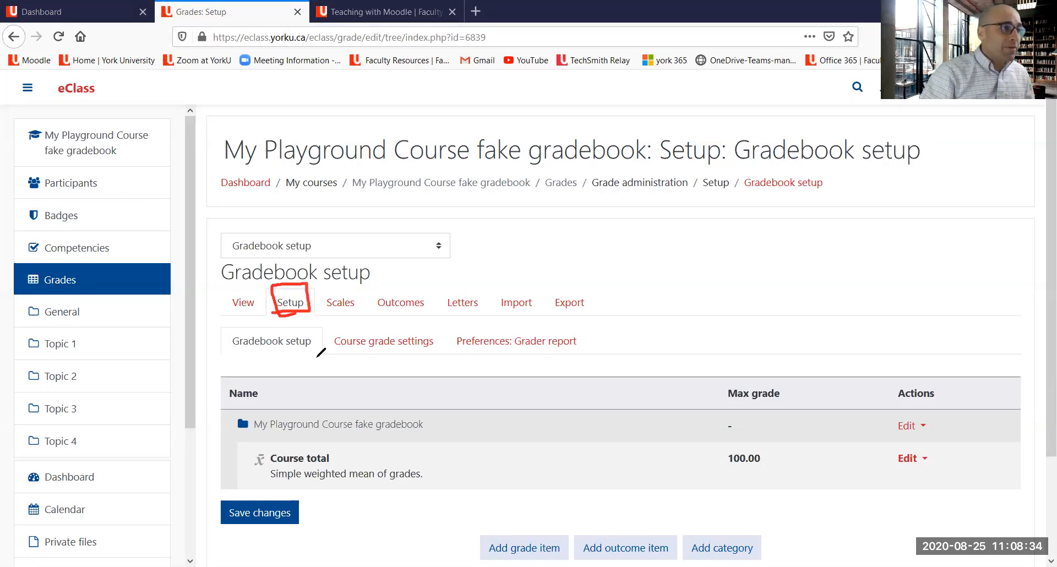
drag(371, 396, 318, 362)
mouse_move(292, 329)
mouse_down()
mouse_move(253, 284)
mouse_move(239, 317)
mouse_move(268, 309)
mouse_up()
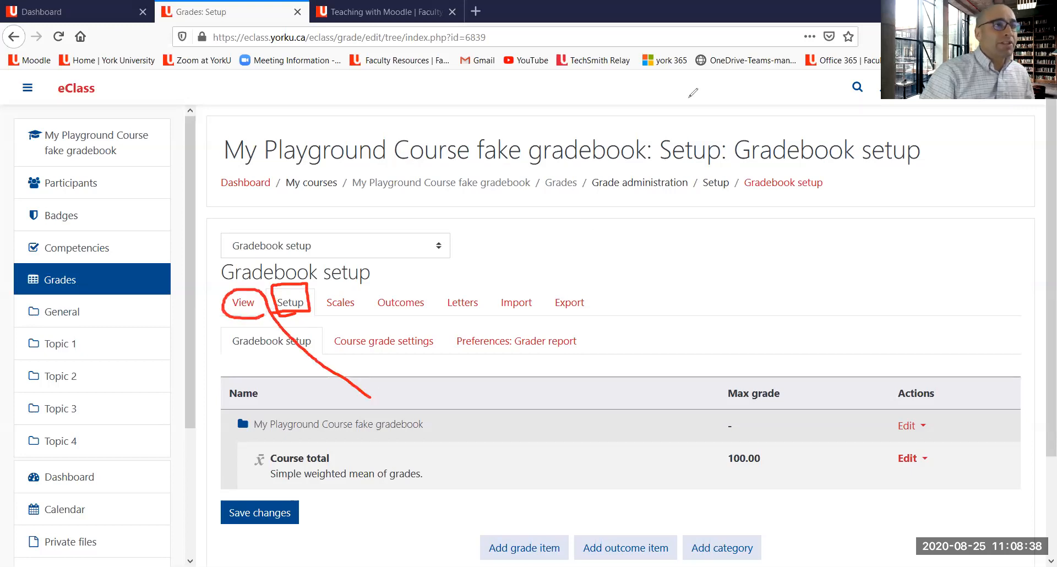
key(Escape)
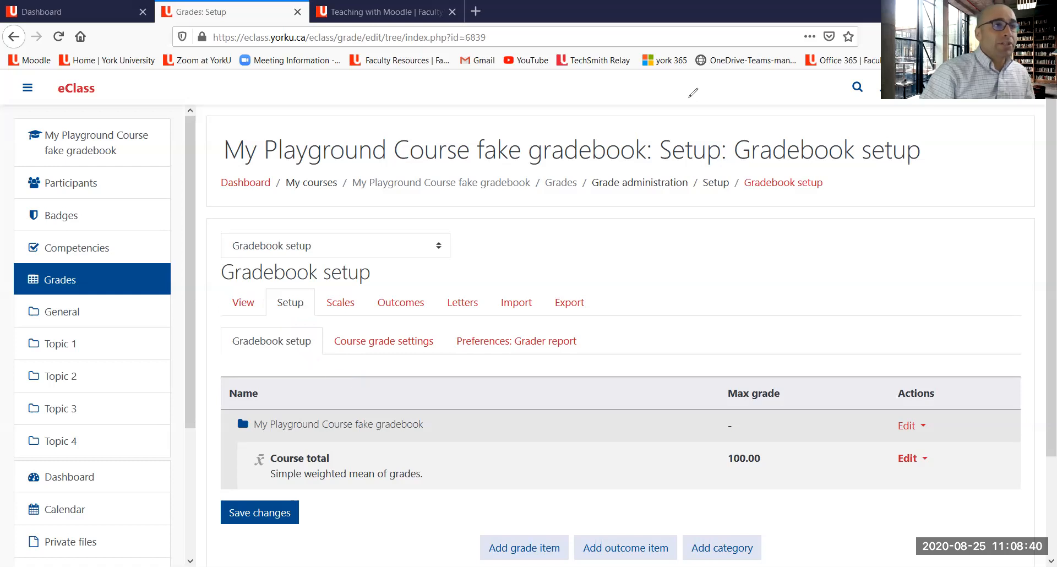
click(245, 304)
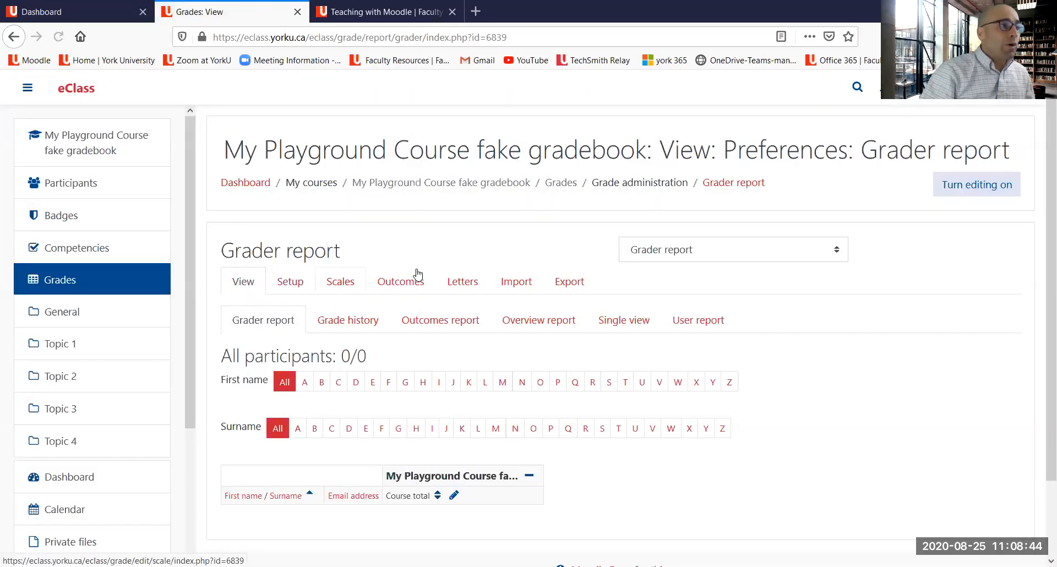
Step: Examine the grader report's participant name filters, column headers and report sub-pages
scroll(416, 274, down, 3)
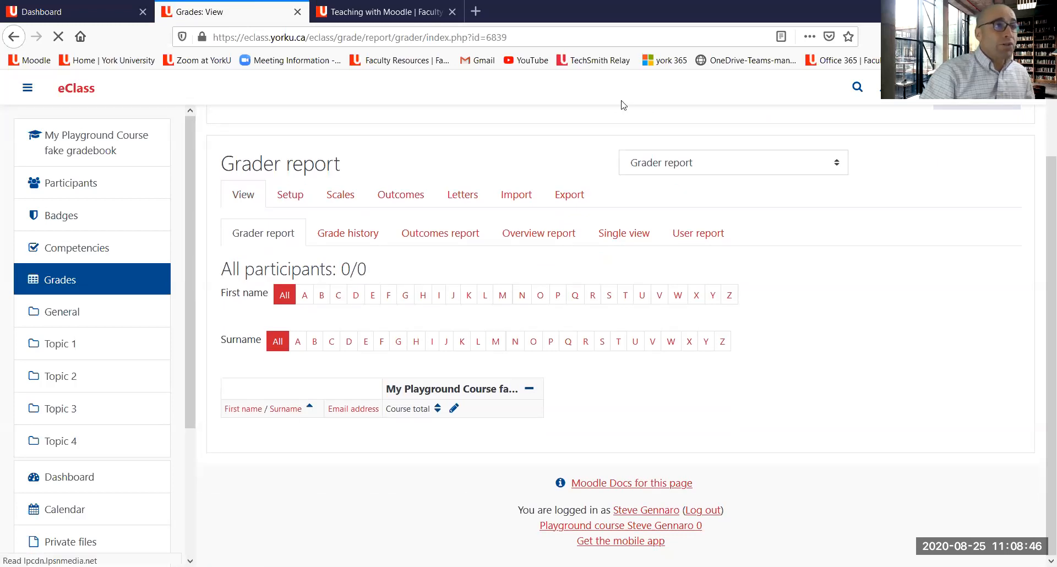
drag(333, 276, 374, 275)
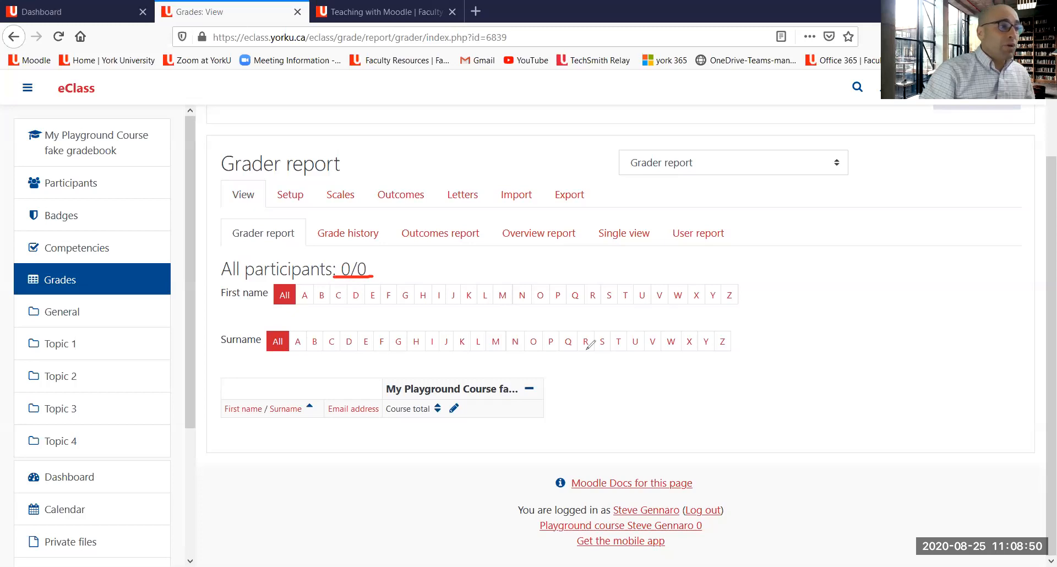
drag(692, 343, 614, 361)
mouse_move(451, 441)
mouse_down()
mouse_move(419, 461)
mouse_move(446, 465)
mouse_up()
mouse_move(224, 431)
mouse_down()
mouse_move(631, 409)
mouse_move(835, 418)
mouse_move(959, 410)
mouse_move(930, 397)
mouse_move(909, 418)
mouse_move(929, 429)
mouse_up()
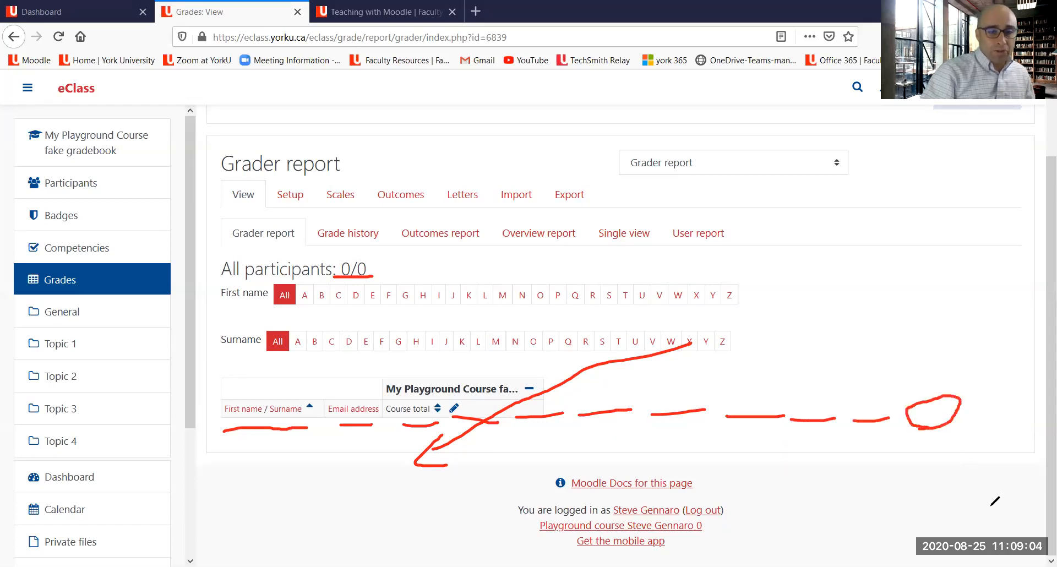
mouse_move(959, 297)
mouse_down()
mouse_move(936, 401)
mouse_move(944, 424)
mouse_move(949, 410)
mouse_up()
mouse_move(222, 279)
mouse_down()
mouse_move(284, 271)
mouse_move(304, 300)
mouse_move(294, 281)
mouse_up()
mouse_move(295, 330)
mouse_down()
mouse_move(264, 332)
mouse_move(294, 352)
mouse_move(283, 324)
mouse_move(360, 301)
mouse_up()
drag(328, 363, 354, 356)
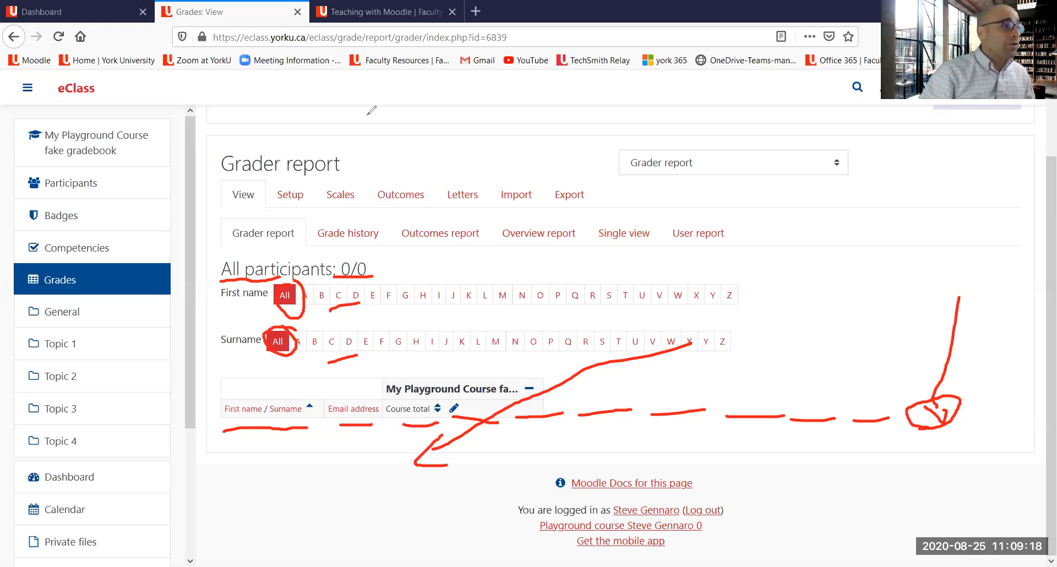
drag(224, 212, 278, 212)
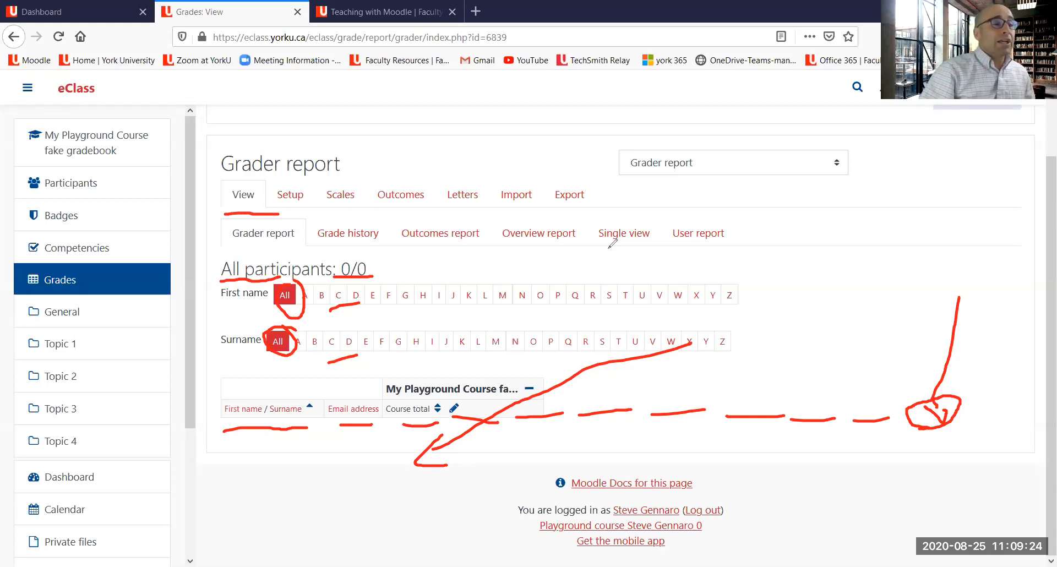
mouse_move(598, 246)
mouse_down()
mouse_move(635, 247)
mouse_move(656, 230)
mouse_move(650, 214)
mouse_move(598, 231)
mouse_move(600, 240)
mouse_up()
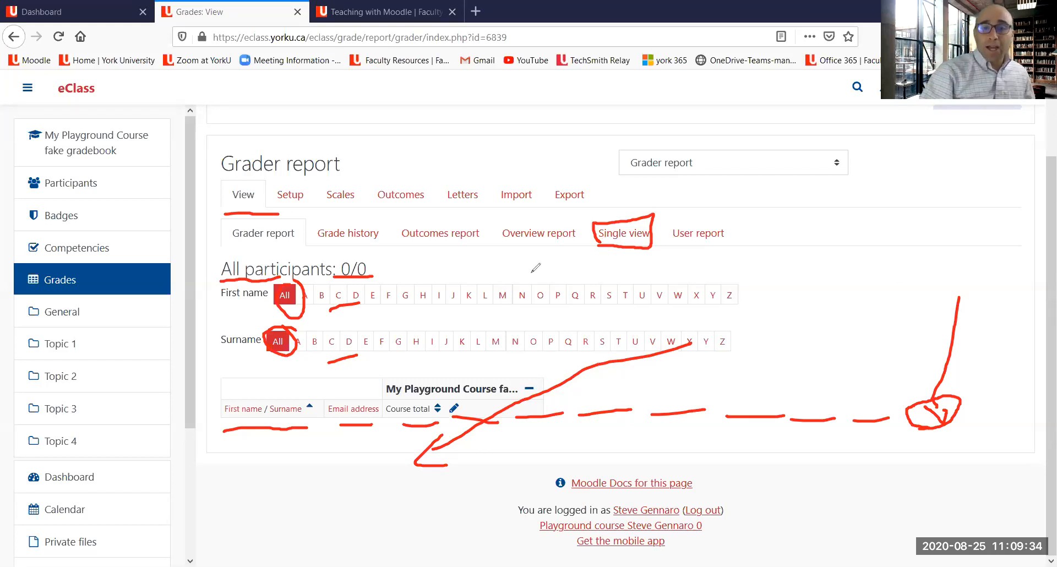
drag(678, 242, 725, 242)
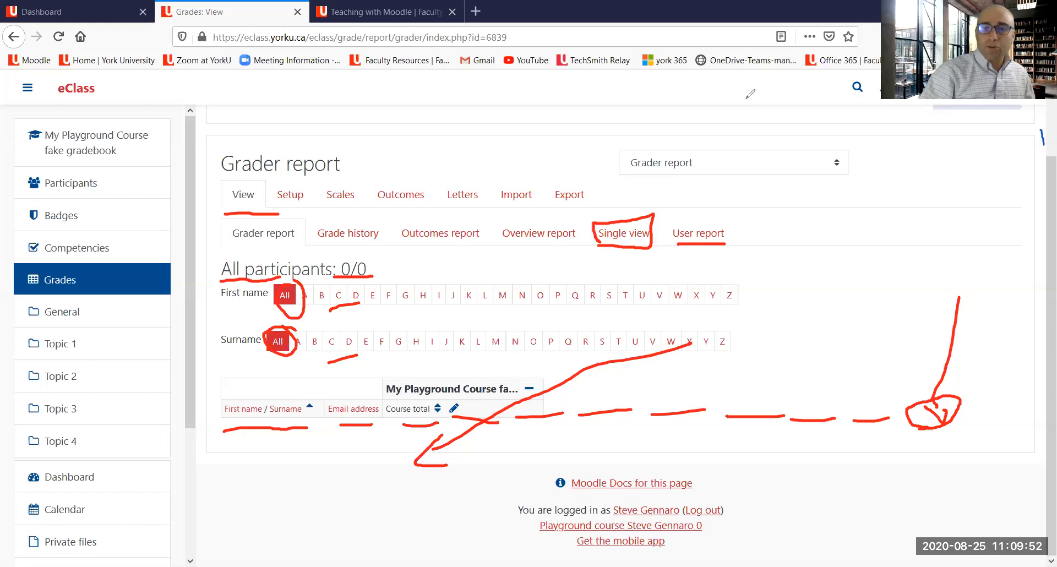
Step: Return to the Gradebook setup page
click(746, 99)
mouse_move(284, 210)
mouse_down()
mouse_move(311, 208)
mouse_move(273, 197)
mouse_move(319, 192)
mouse_move(265, 225)
mouse_up()
drag(277, 230, 318, 222)
drag(368, 484, 291, 235)
mouse_move(290, 236)
mouse_down()
mouse_move(279, 255)
mouse_move(299, 246)
mouse_up()
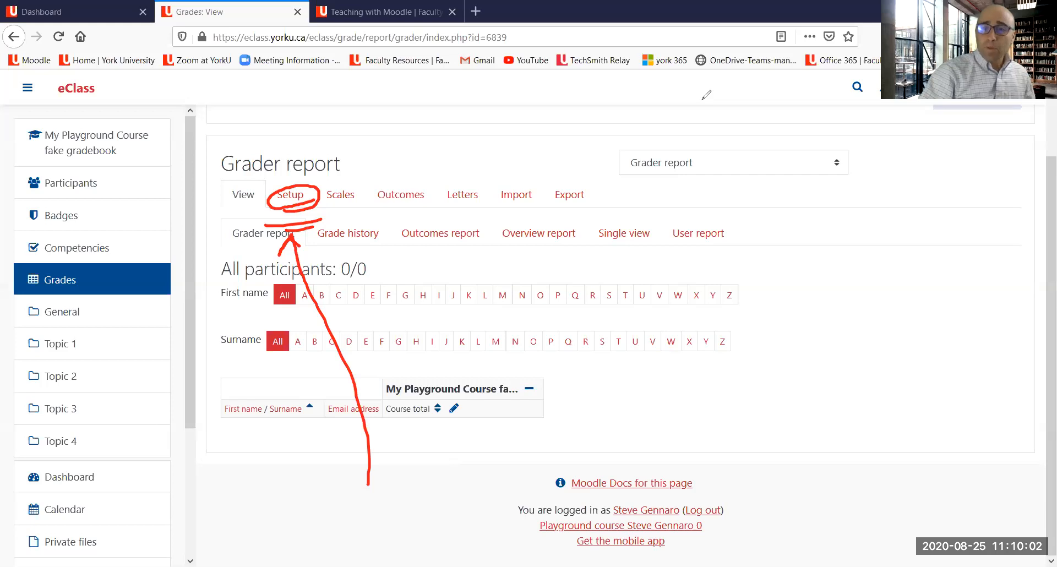
key(Escape)
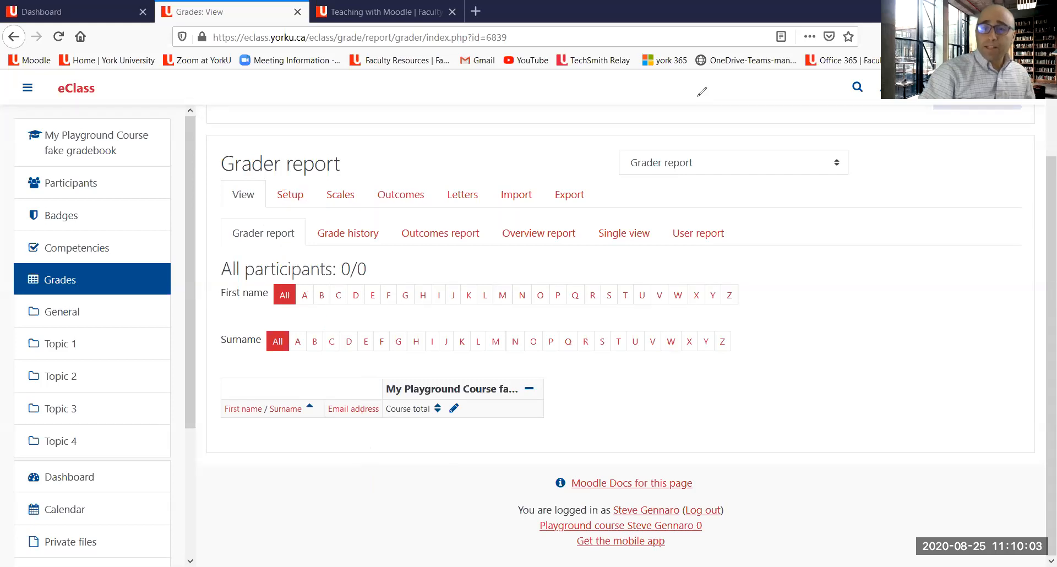
click(292, 202)
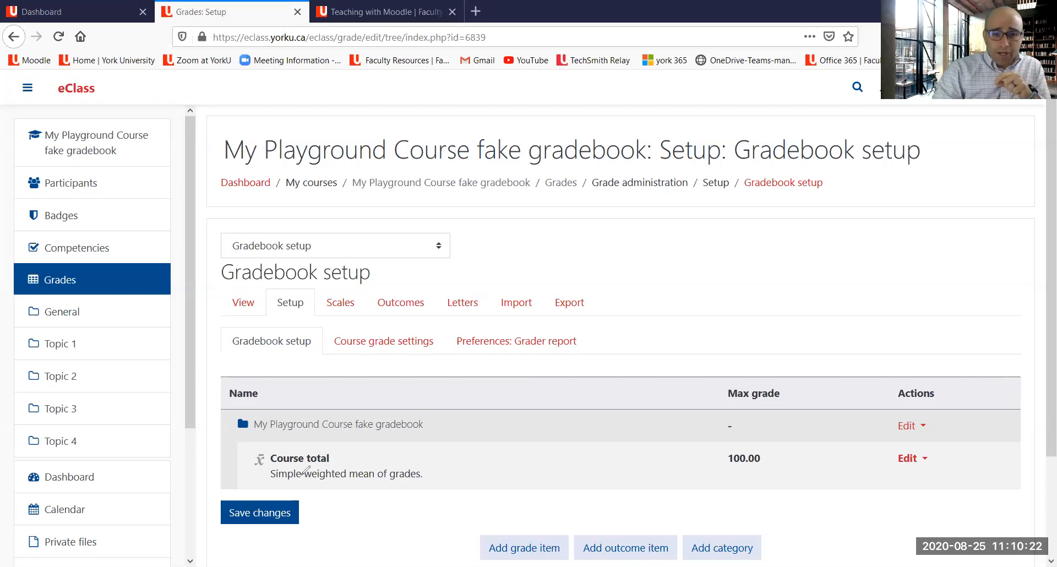
Step: Examine the course total row and the course's top grade category in the gradebook setup table
drag(264, 486, 298, 487)
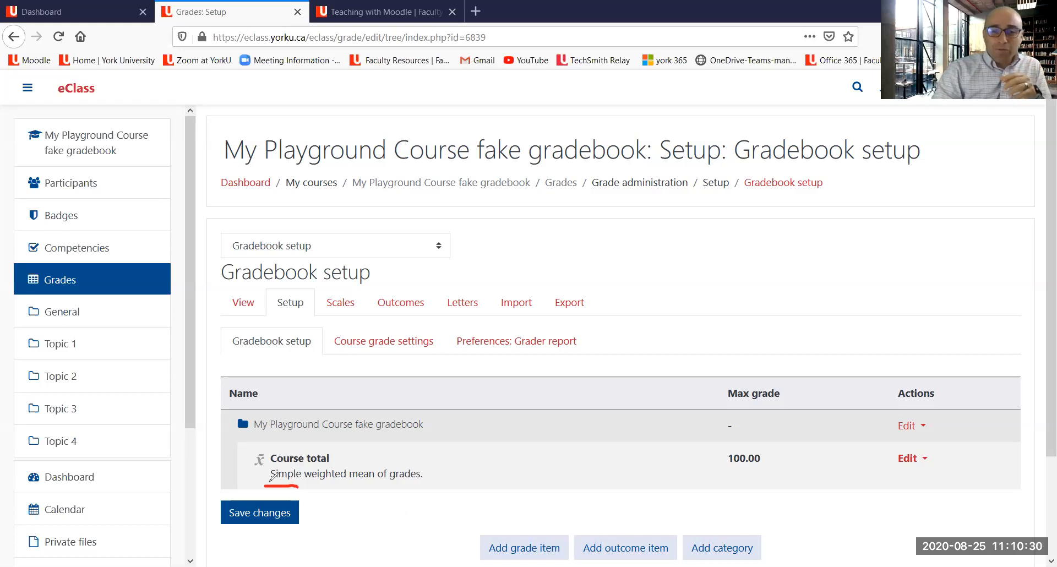
mouse_move(282, 487)
mouse_down()
mouse_move(347, 500)
mouse_move(443, 489)
mouse_move(455, 457)
mouse_move(412, 450)
mouse_up()
mouse_move(351, 440)
mouse_down()
mouse_move(245, 445)
mouse_move(256, 480)
mouse_move(268, 482)
mouse_up()
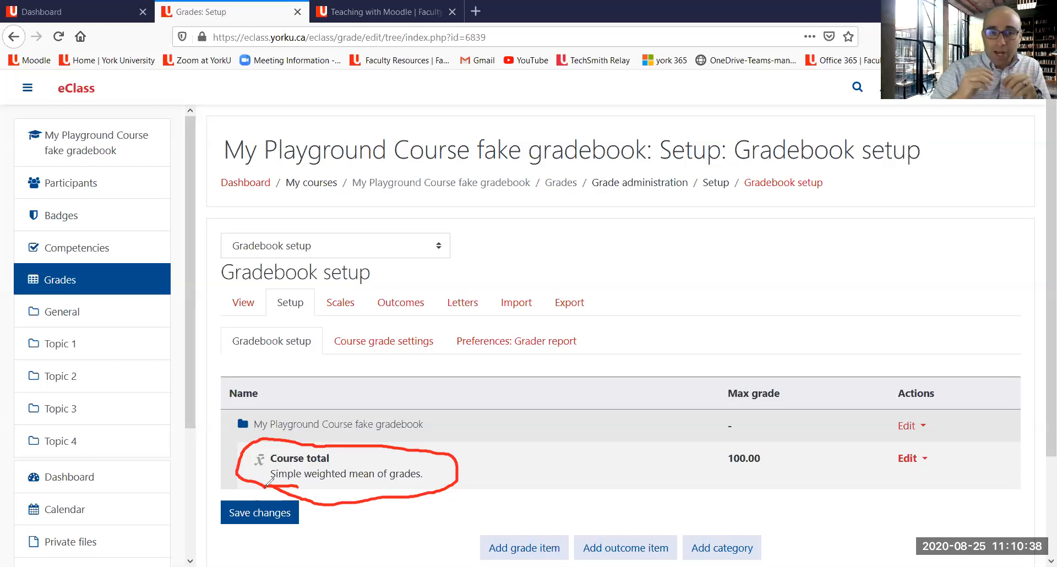
drag(329, 488, 390, 482)
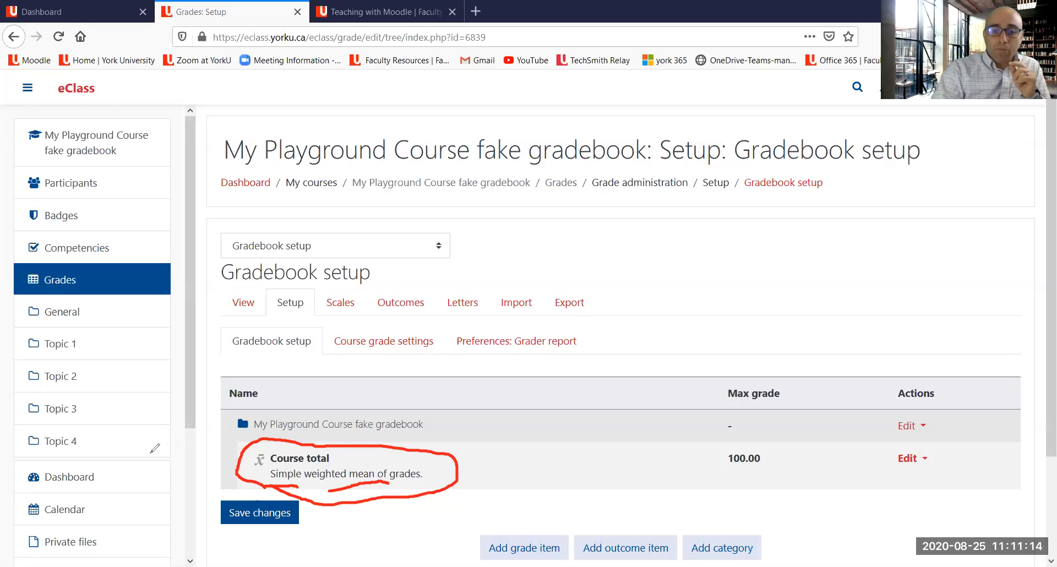
mouse_move(130, 453)
mouse_down()
mouse_move(232, 465)
mouse_move(220, 474)
mouse_up()
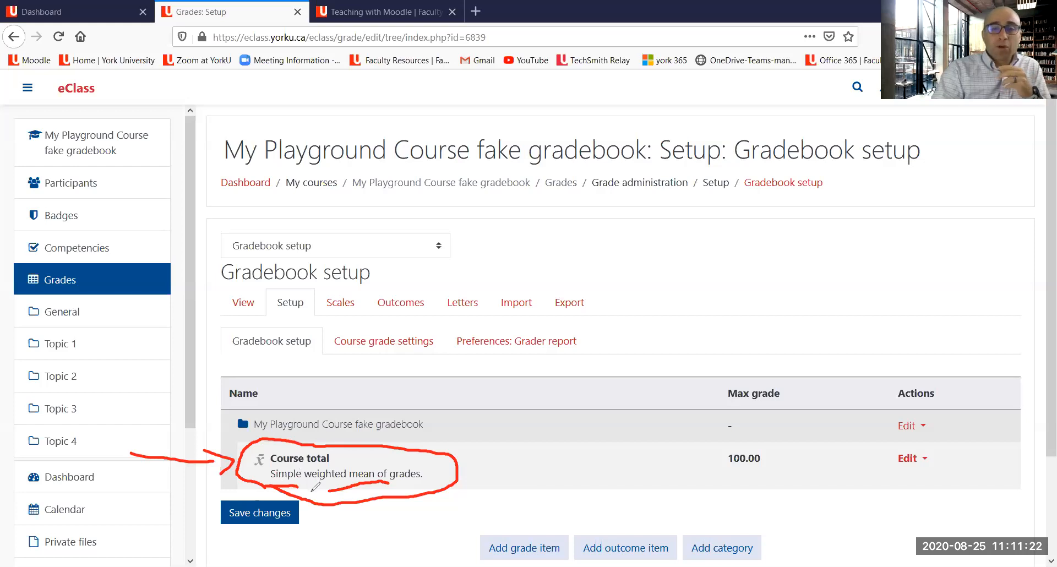
mouse_move(309, 468)
mouse_down()
mouse_move(315, 480)
mouse_move(388, 482)
mouse_move(454, 457)
mouse_move(302, 465)
mouse_move(302, 490)
mouse_up()
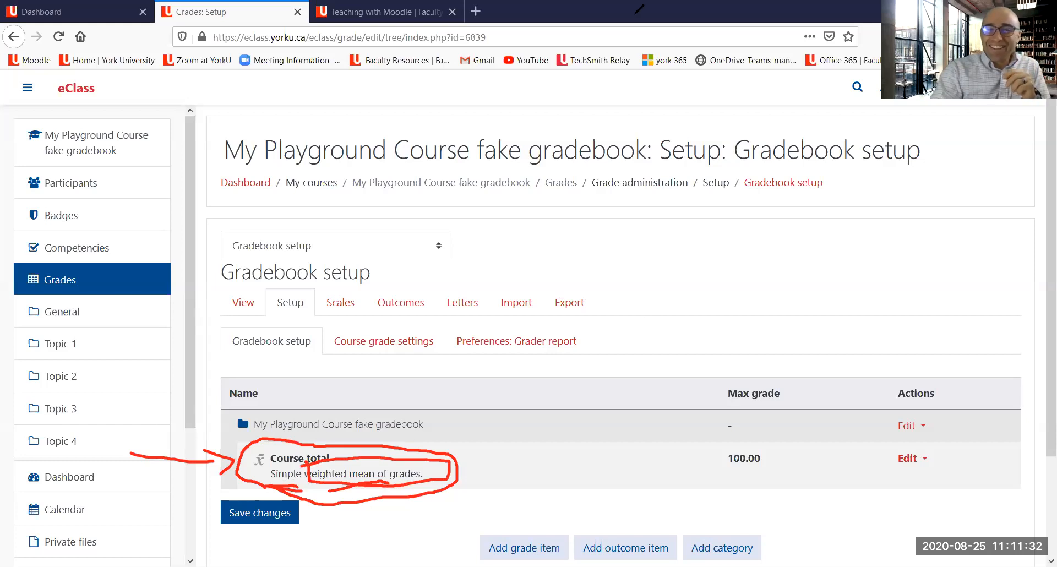
click(746, 95)
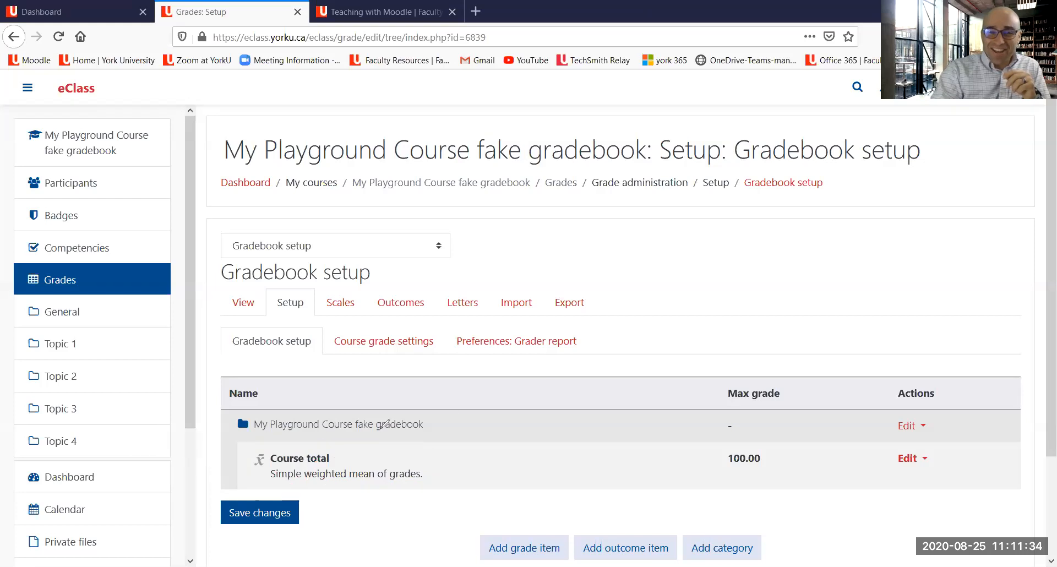
mouse_move(238, 408)
mouse_down()
mouse_move(232, 419)
mouse_move(247, 435)
mouse_move(263, 410)
mouse_move(240, 399)
mouse_up()
drag(260, 435, 435, 438)
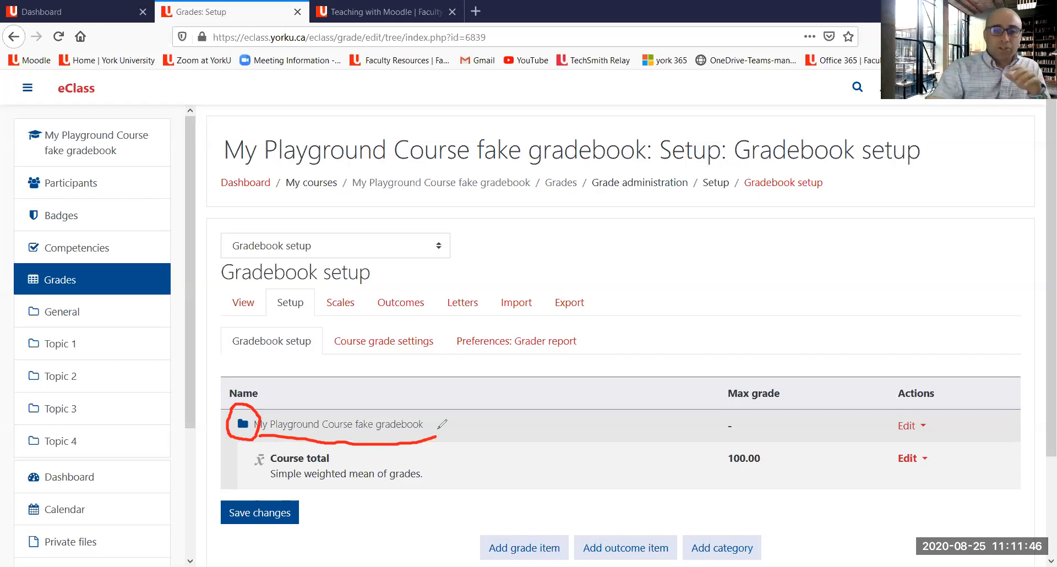
mouse_move(286, 387)
mouse_down()
mouse_move(249, 419)
mouse_move(266, 413)
mouse_up()
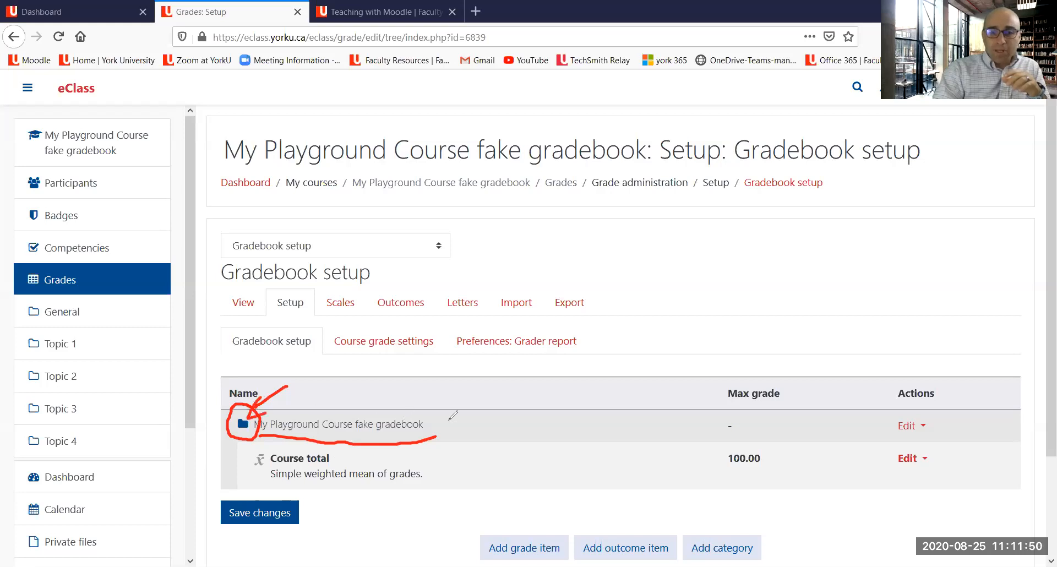
mouse_move(438, 436)
mouse_down()
mouse_move(666, 419)
mouse_move(894, 423)
mouse_move(871, 441)
mouse_move(948, 433)
mouse_move(943, 387)
mouse_move(881, 412)
mouse_move(918, 439)
mouse_up()
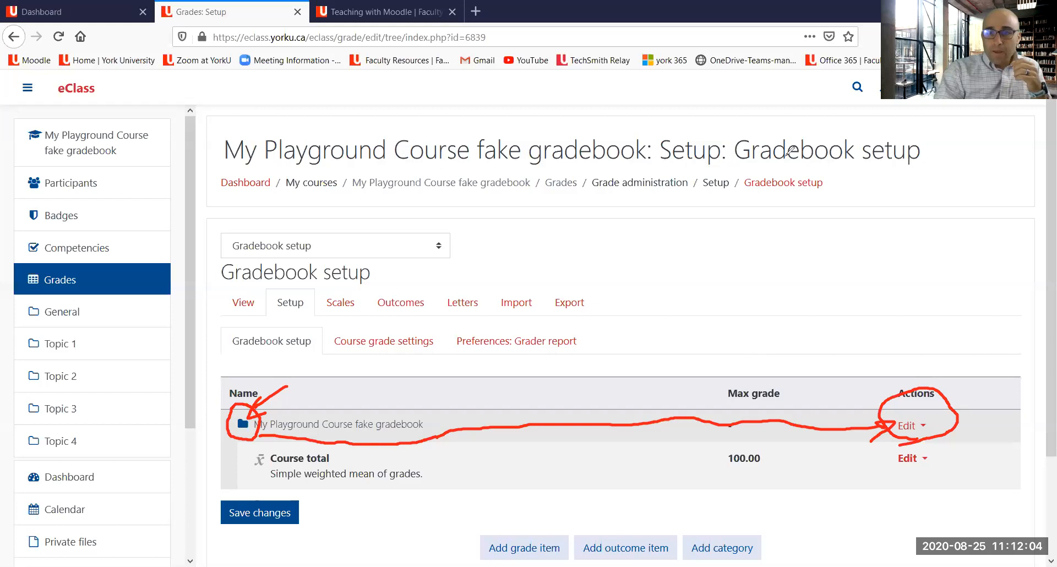
key(Escape)
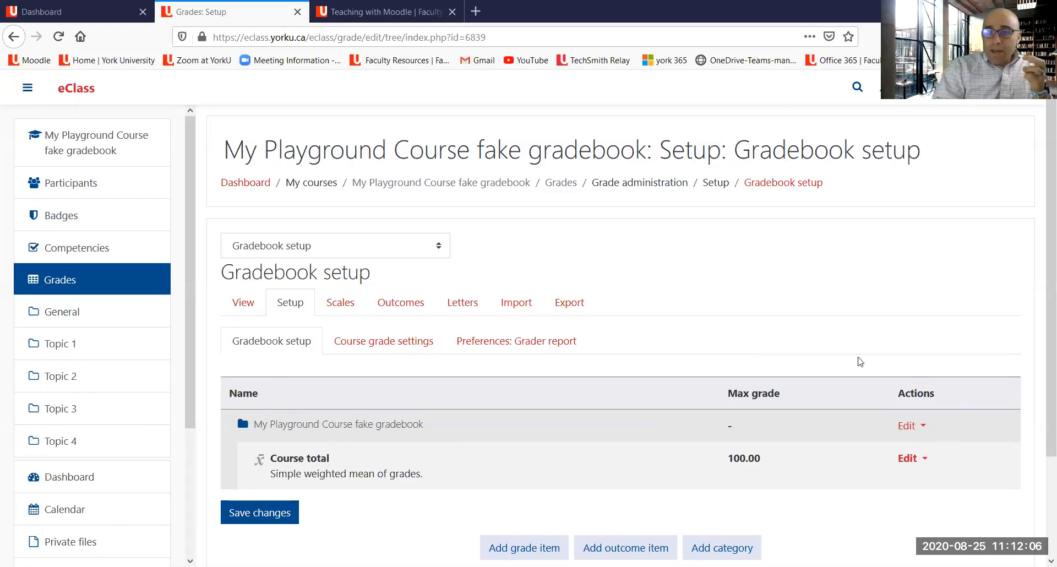
Step: Edit the course's top grade category, set its aggregation to Weighted mean of grades, and save
click(905, 427)
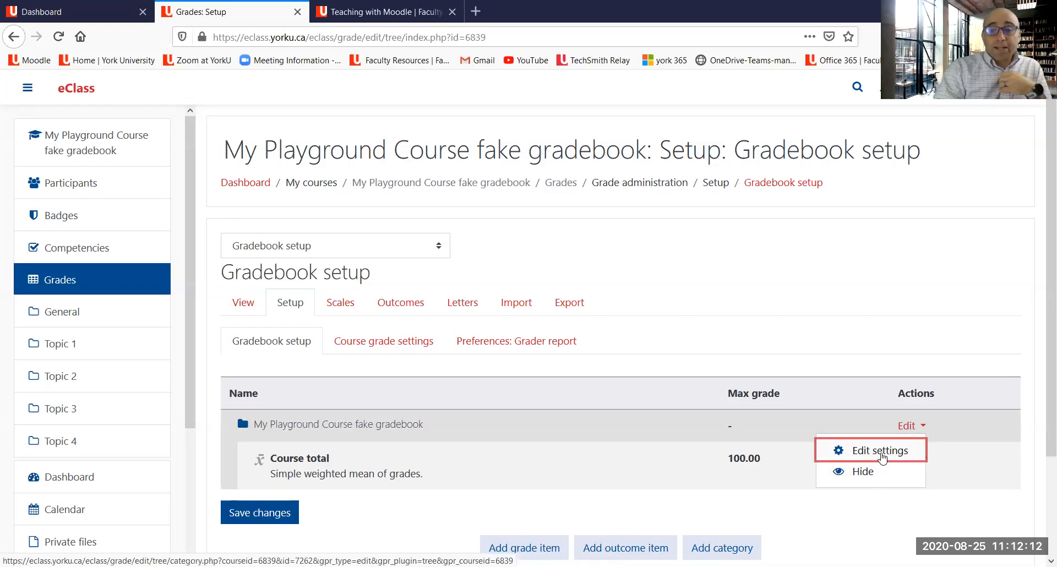
click(881, 457)
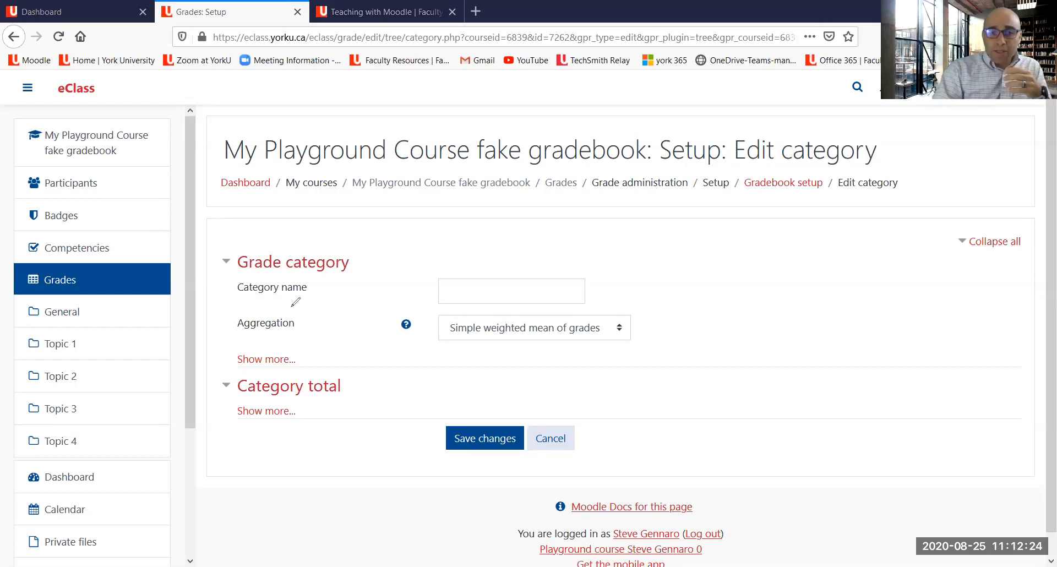
drag(239, 331, 303, 329)
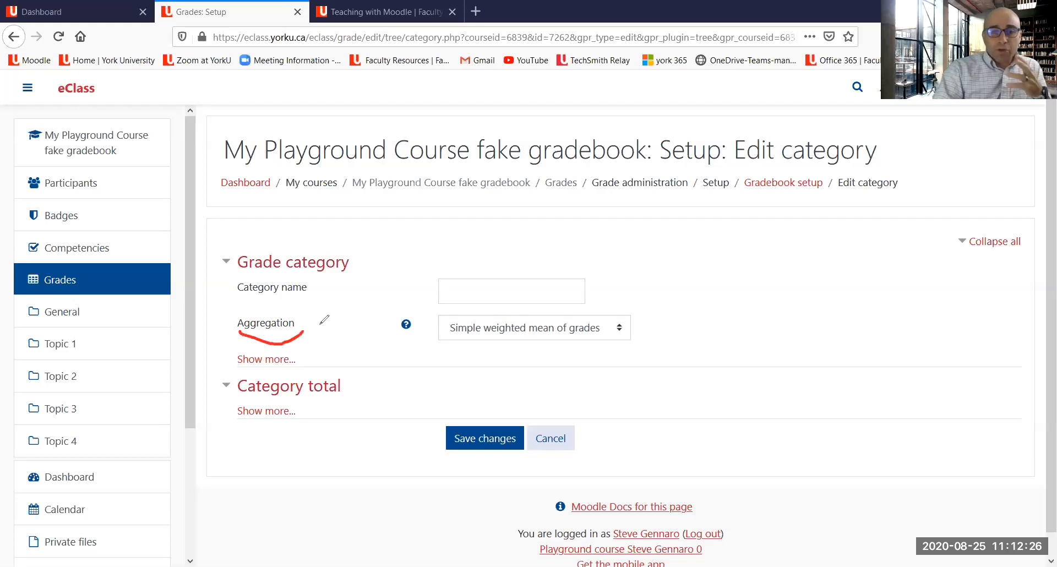
click(440, 340)
drag(440, 339, 619, 345)
mouse_move(665, 264)
mouse_down()
mouse_move(625, 325)
mouse_move(645, 313)
mouse_up()
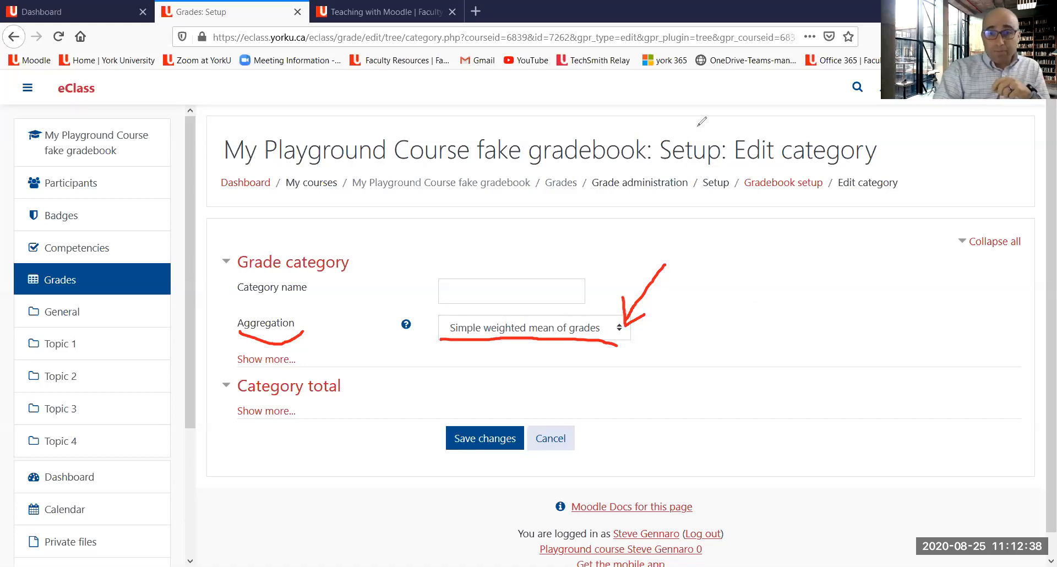
key(Escape)
click(626, 337)
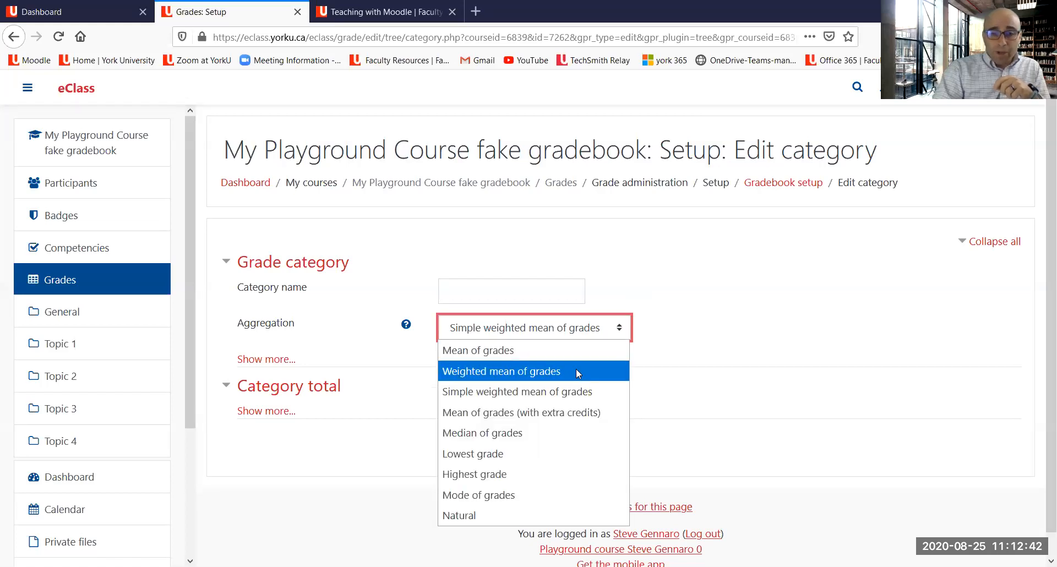
click(576, 373)
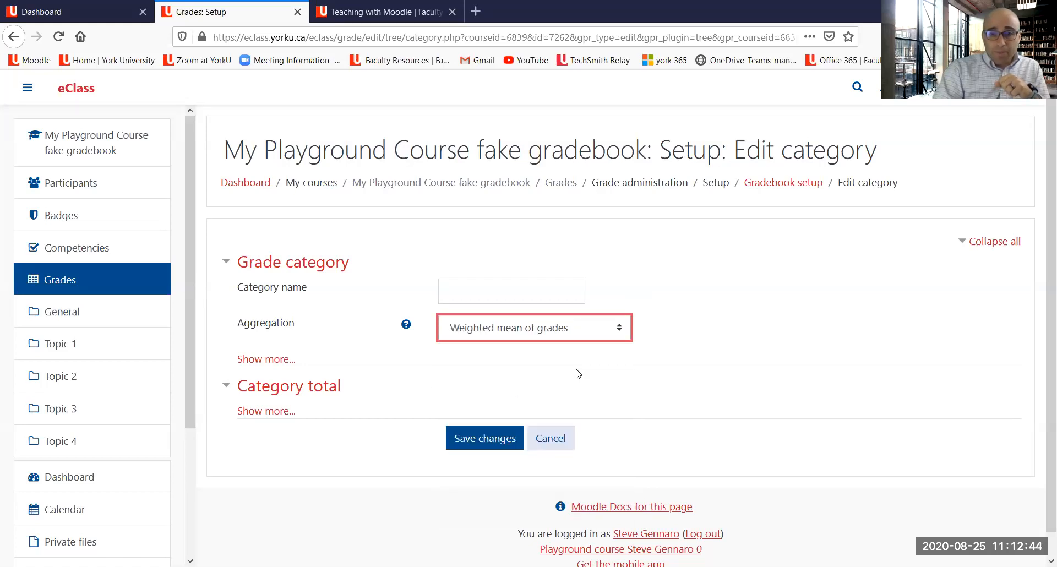
click(502, 442)
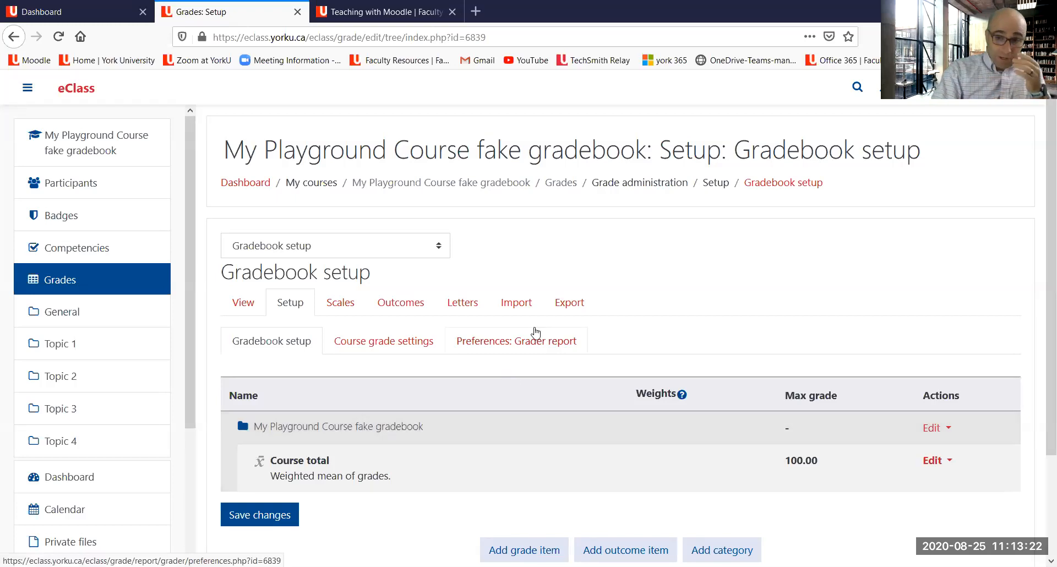
Step: Review the course total, Weights and Max grade columns in the updated gradebook setup table
scroll(525, 329, down, 2)
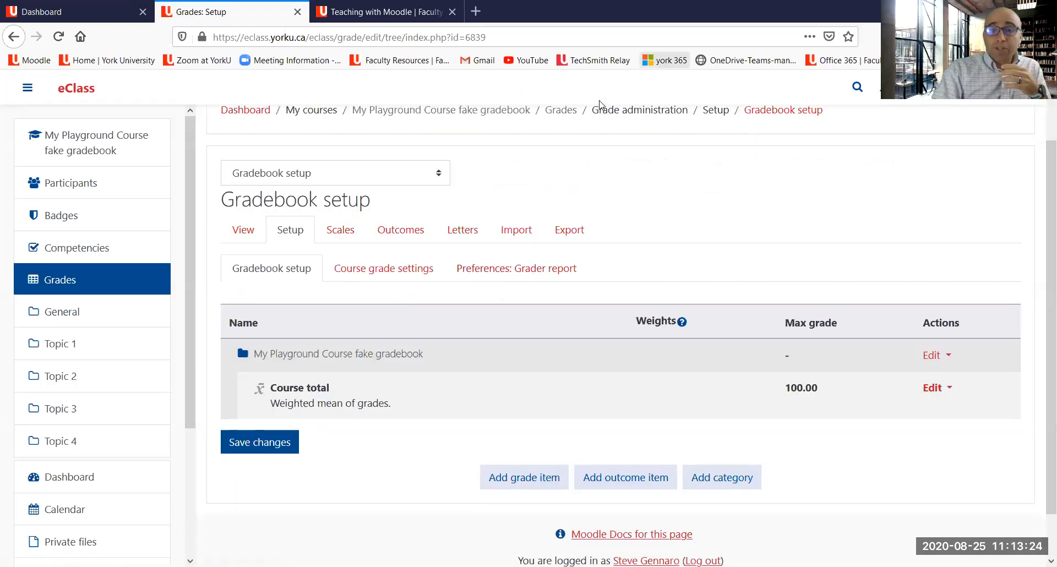
drag(268, 414, 389, 413)
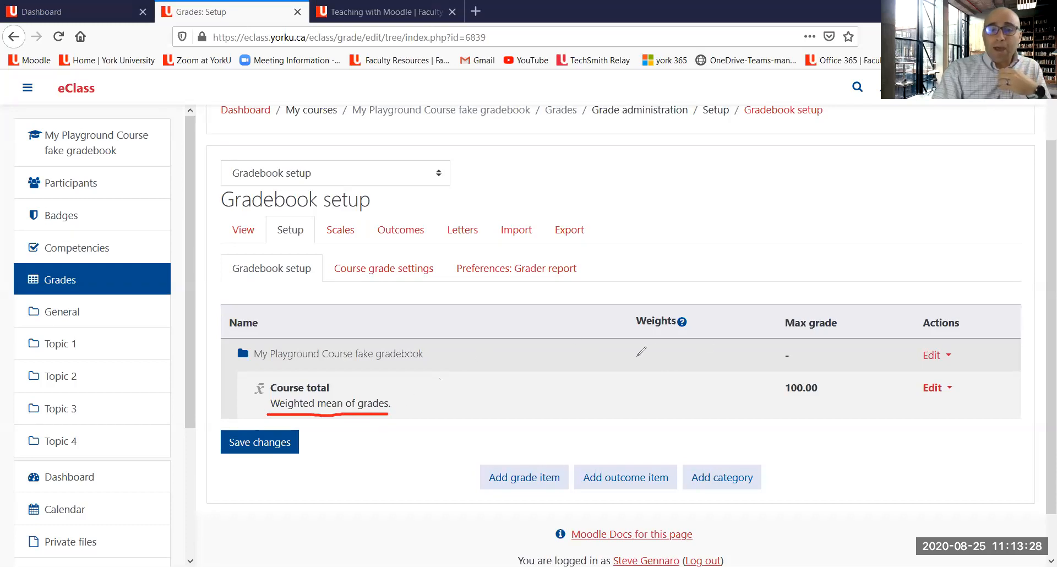
mouse_move(869, 169)
mouse_down()
mouse_move(817, 302)
mouse_move(838, 292)
mouse_up()
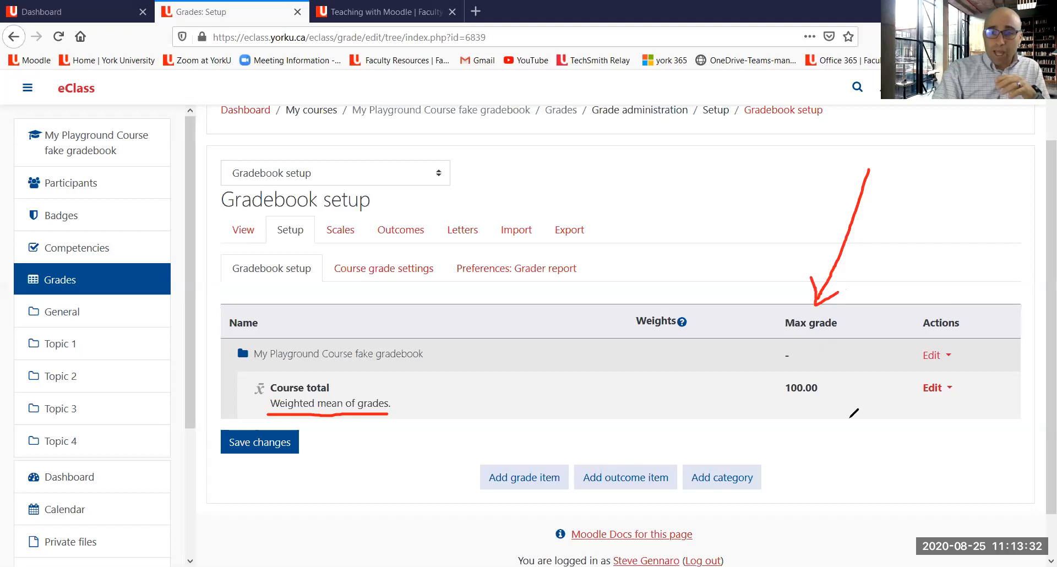
mouse_move(849, 417)
mouse_down()
mouse_move(850, 302)
mouse_move(764, 380)
mouse_move(766, 414)
mouse_move(852, 408)
mouse_up()
mouse_move(841, 372)
mouse_down()
mouse_move(784, 385)
mouse_move(796, 407)
mouse_move(805, 374)
mouse_up()
mouse_move(753, 208)
mouse_down()
mouse_move(673, 300)
mouse_move(700, 301)
mouse_up()
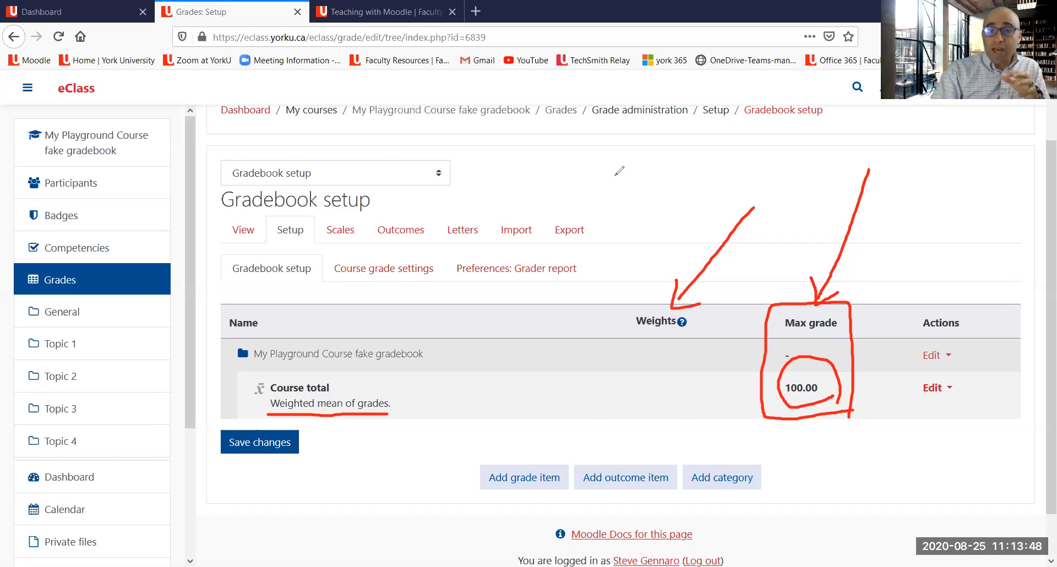
mouse_move(612, 177)
mouse_down()
mouse_move(639, 208)
mouse_move(657, 209)
mouse_up()
mouse_move(685, 173)
mouse_down()
mouse_move(687, 206)
mouse_move(691, 187)
mouse_up()
mouse_move(750, 151)
mouse_down()
mouse_move(697, 214)
mouse_move(721, 144)
mouse_up()
mouse_move(731, 181)
mouse_down()
mouse_move(749, 200)
mouse_move(738, 182)
mouse_up()
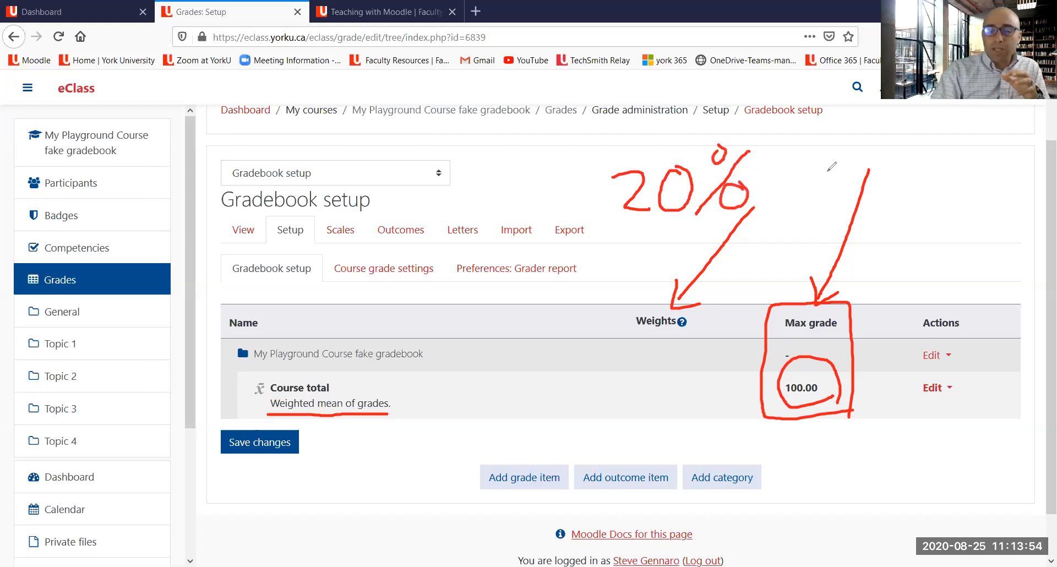
mouse_move(807, 178)
mouse_down()
mouse_move(859, 134)
mouse_move(836, 179)
mouse_up()
mouse_move(863, 148)
mouse_down()
mouse_move(866, 164)
mouse_move(867, 144)
mouse_up()
mouse_move(877, 144)
mouse_down()
mouse_move(878, 157)
mouse_move(895, 147)
mouse_move(879, 148)
mouse_up()
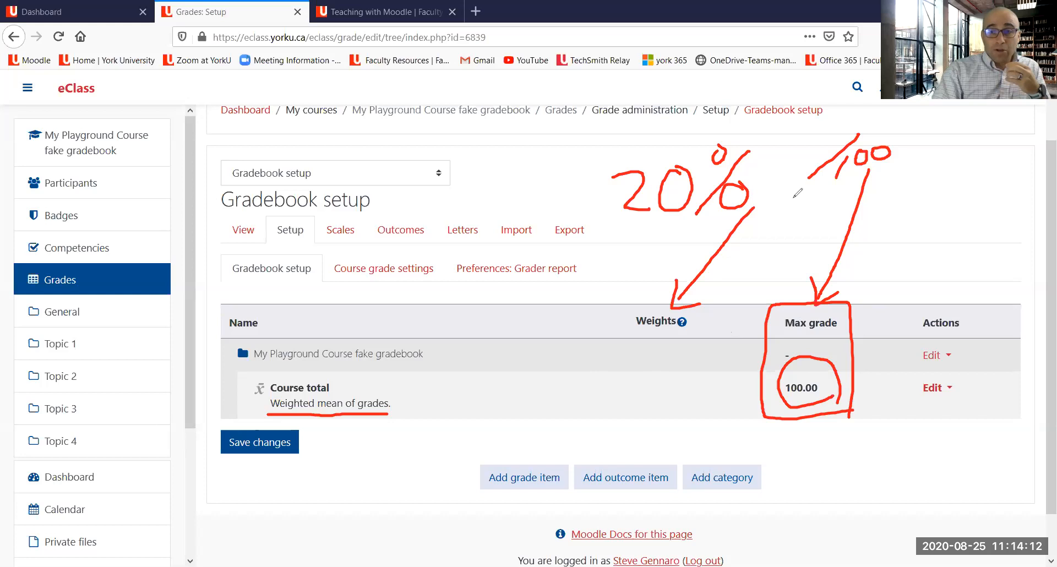
drag(794, 195, 887, 183)
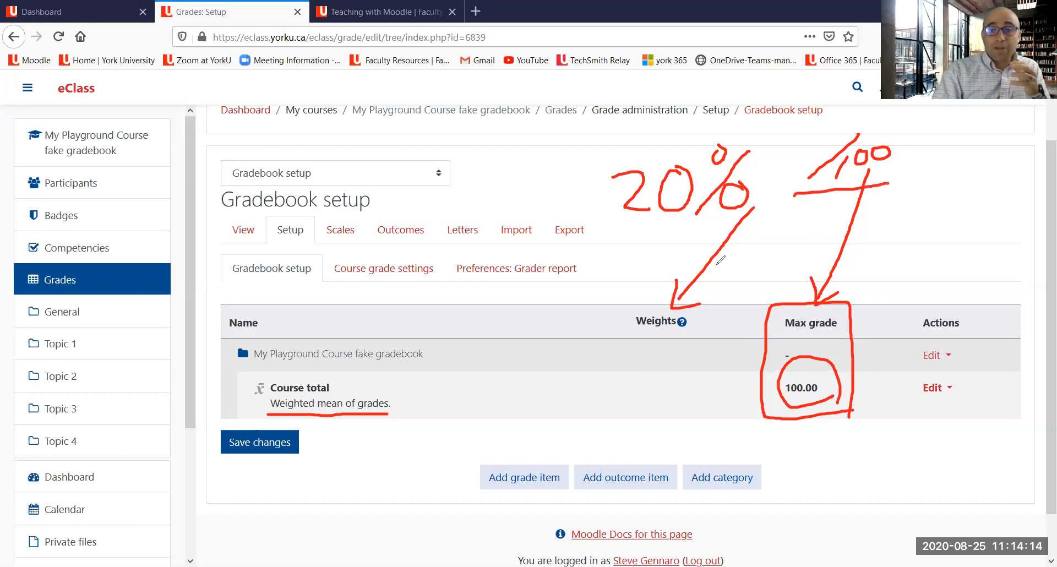
drag(631, 247, 753, 223)
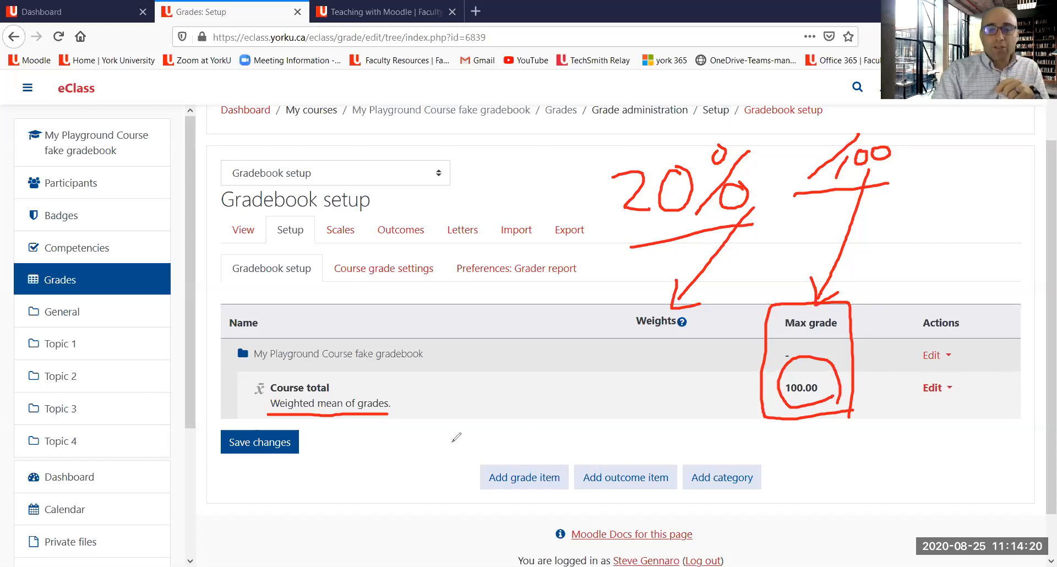
mouse_move(371, 502)
mouse_down()
mouse_move(338, 419)
mouse_move(356, 428)
mouse_up()
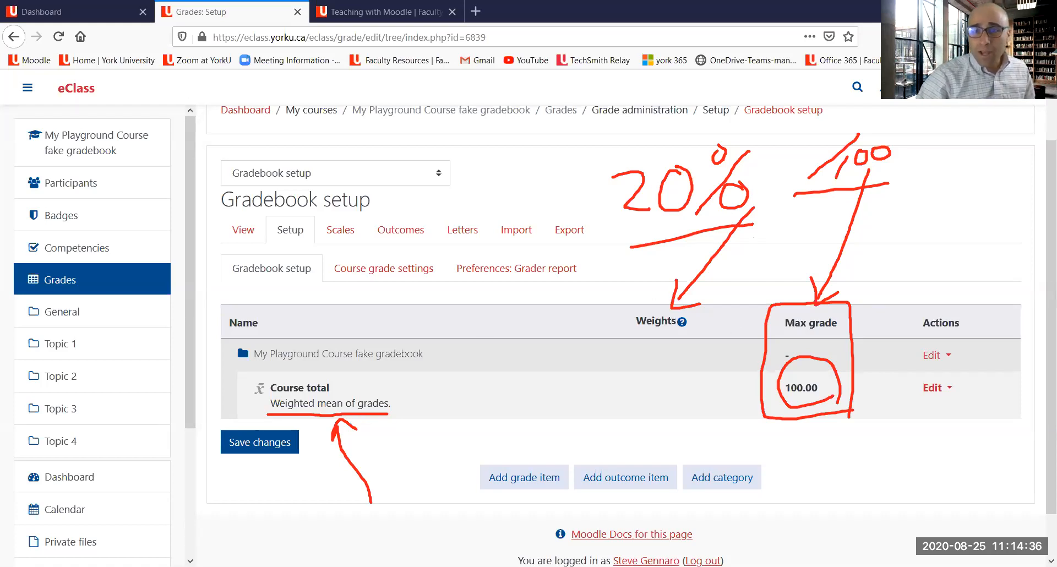
click(755, 54)
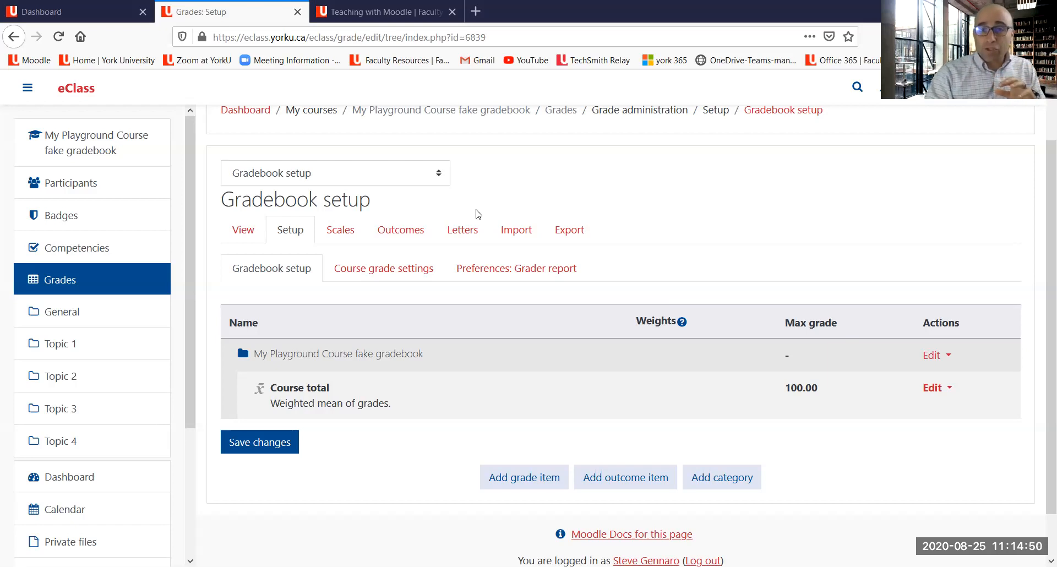
mouse_move(286, 303)
mouse_down()
mouse_move(234, 366)
mouse_move(260, 324)
mouse_up()
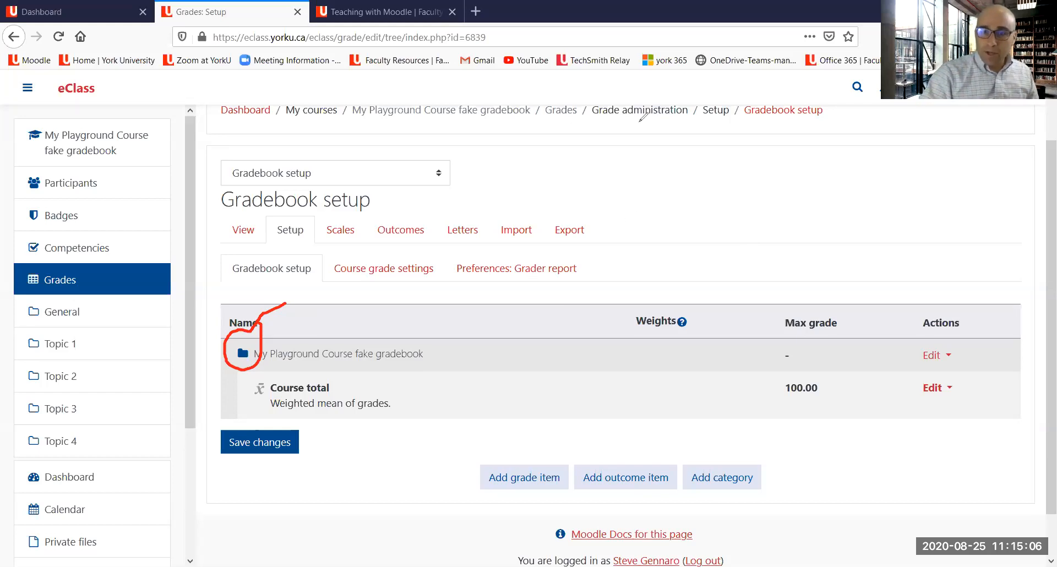
click(726, 120)
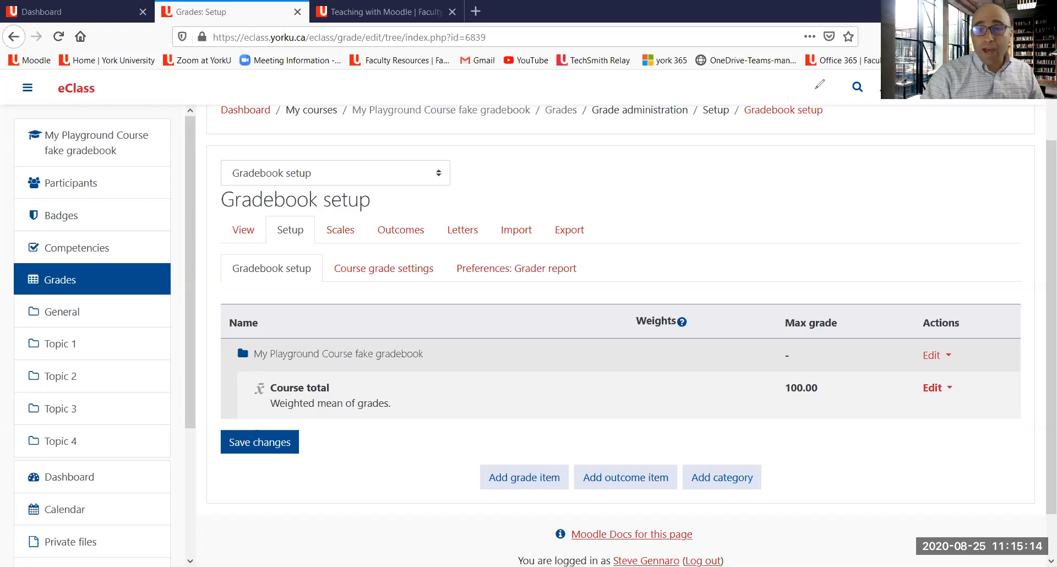
mouse_move(736, 348)
mouse_down()
mouse_move(727, 449)
mouse_move(739, 472)
mouse_move(741, 455)
mouse_up()
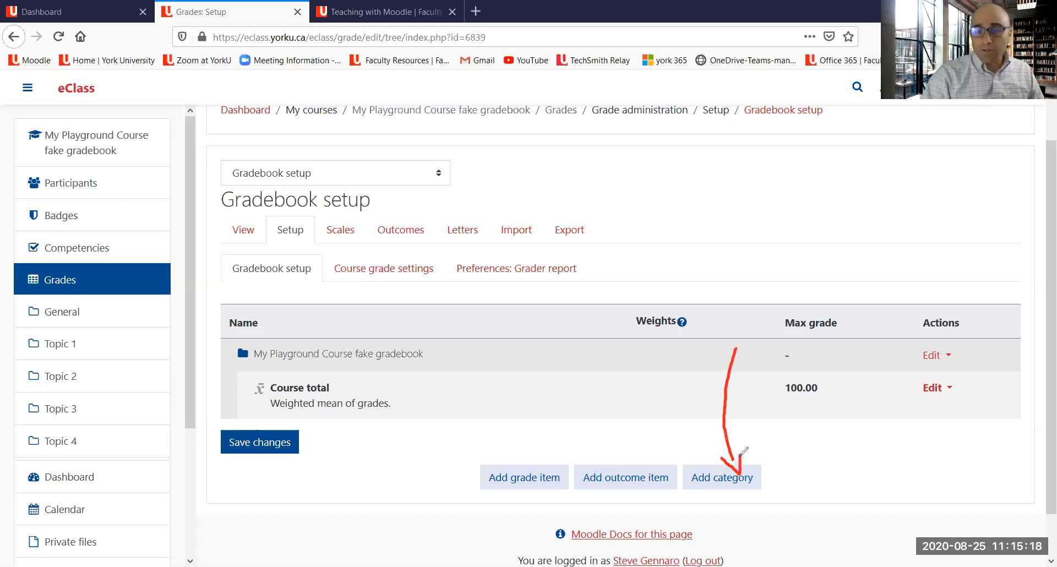
mouse_move(689, 496)
mouse_down()
mouse_move(779, 486)
mouse_move(708, 450)
mouse_move(687, 485)
mouse_up()
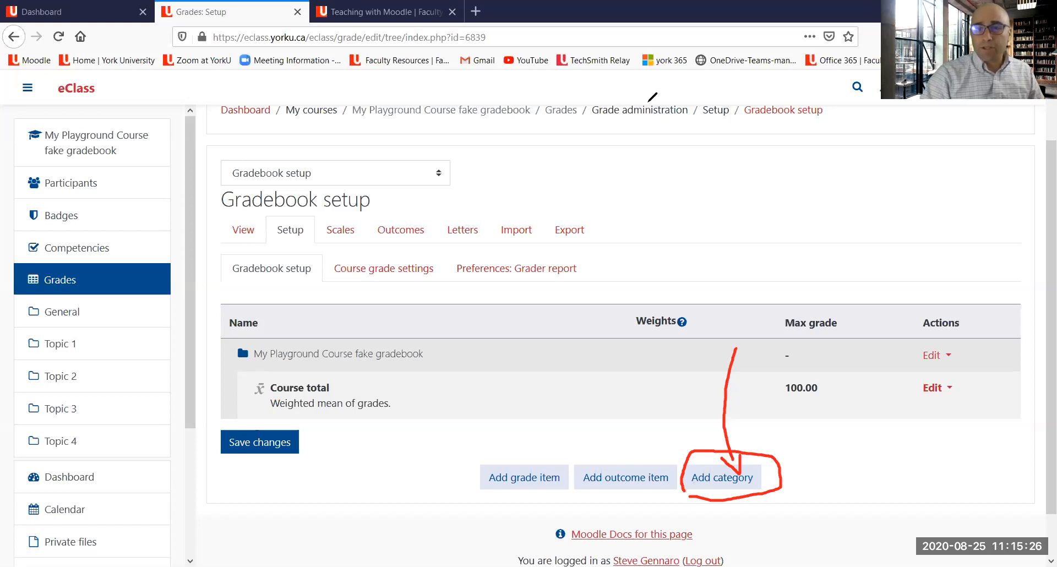
click(698, 99)
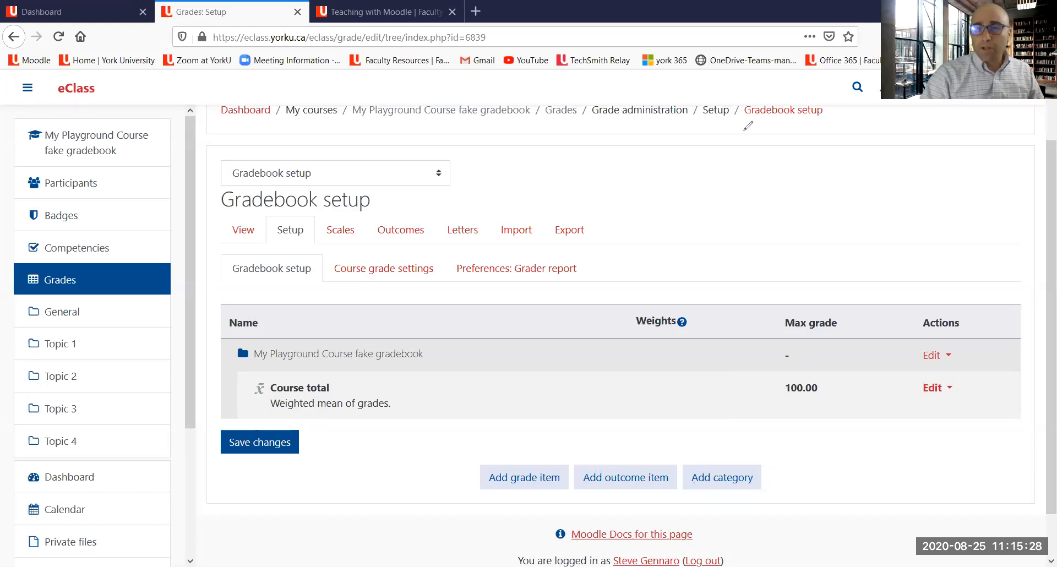
Step: Add a new grade category named Exams with Weighted mean of grades aggregation and save it
click(720, 482)
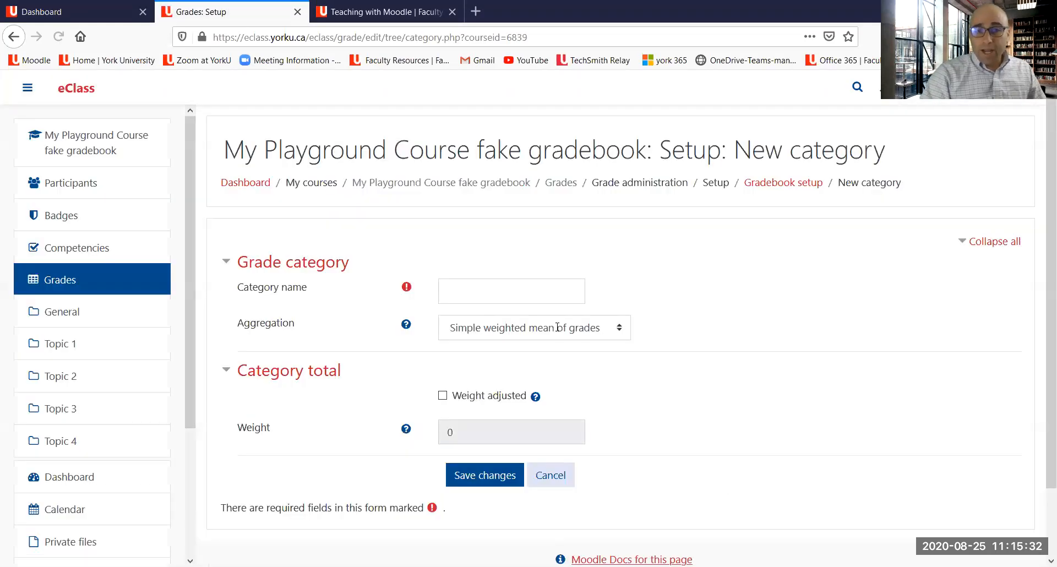
click(486, 285)
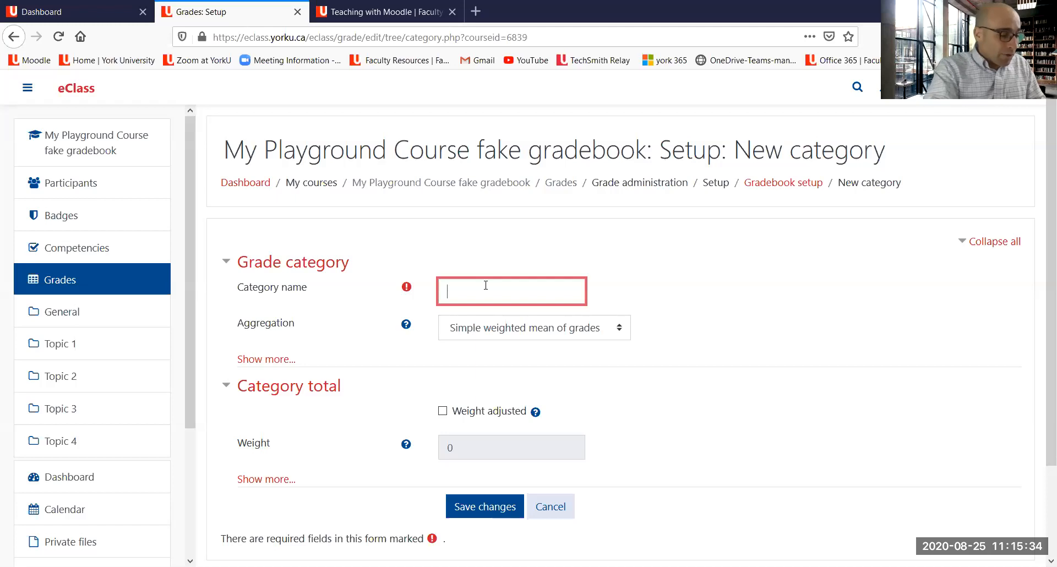
text(Exams)
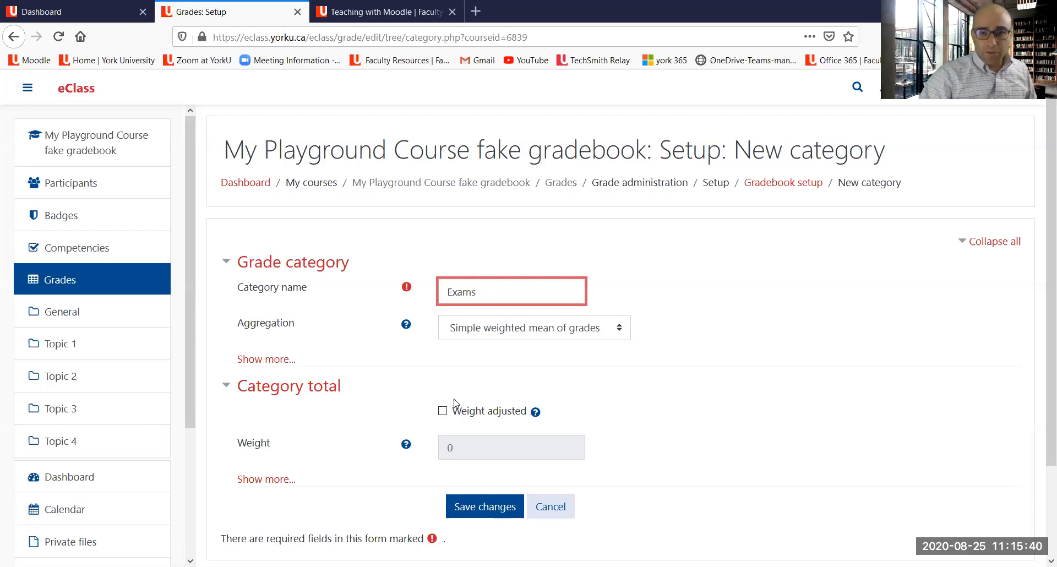
click(489, 333)
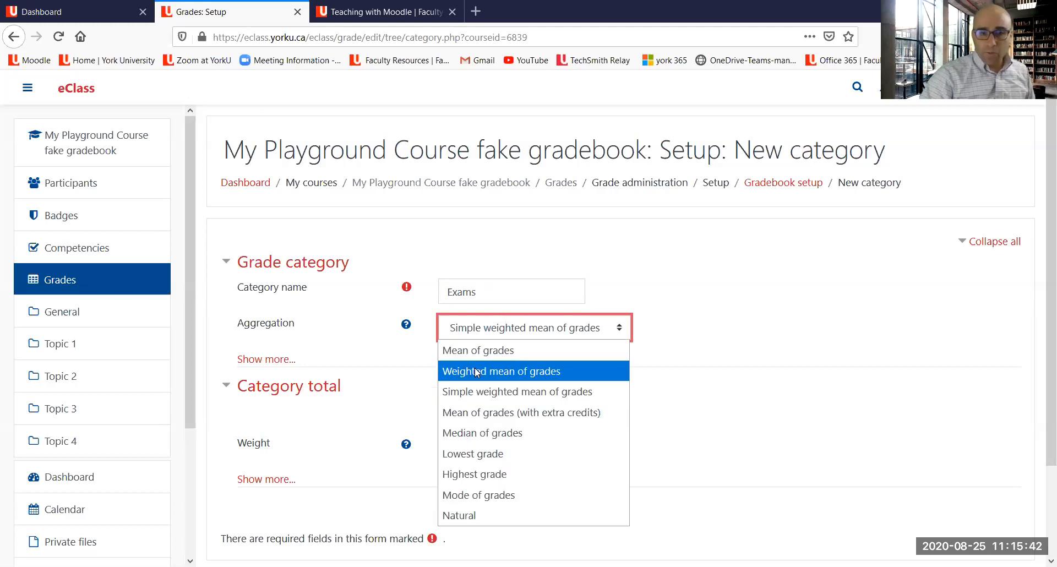
click(477, 373)
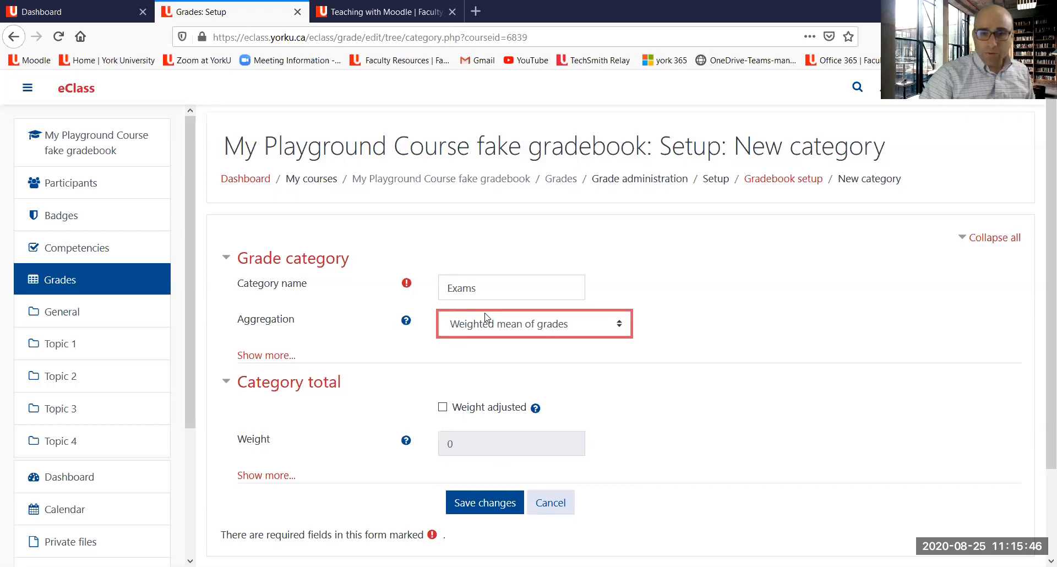
scroll(521, 293, down, 2)
scroll(521, 293, down, 1)
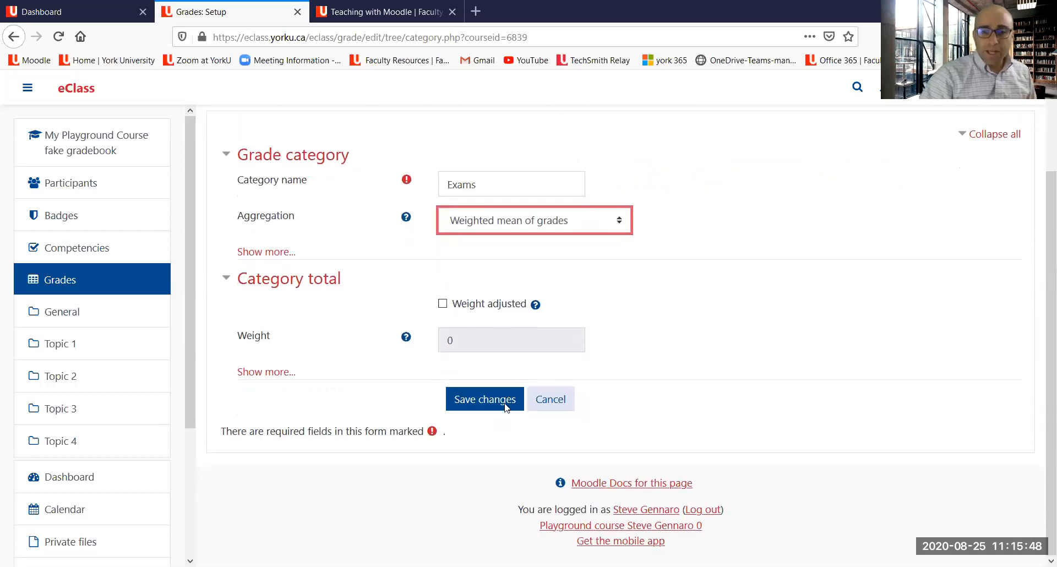
click(494, 404)
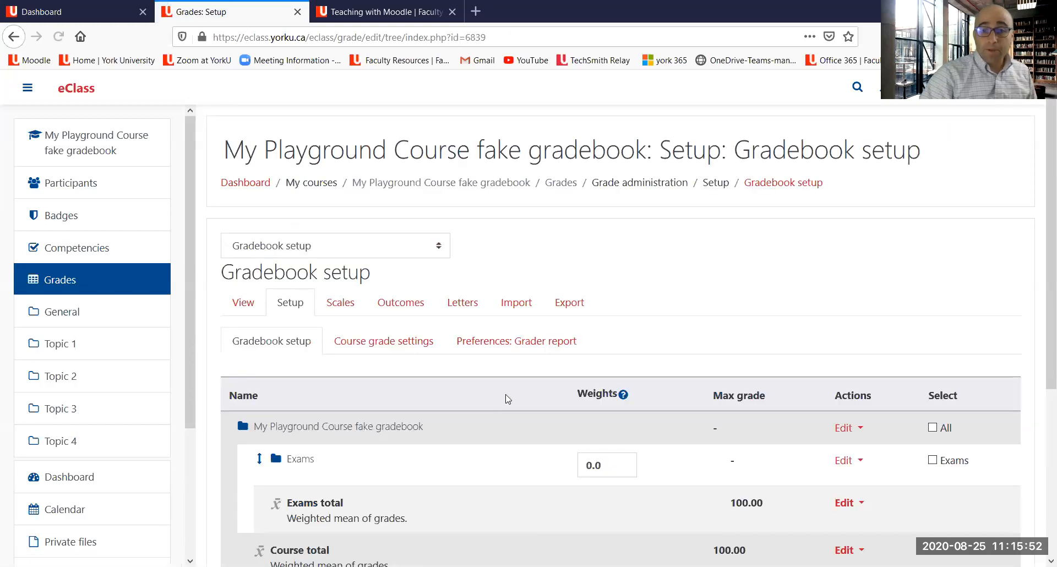
Step: Set the Exams category's weight to 35 in the gradebook setup table and save the changes
scroll(460, 340, down, 3)
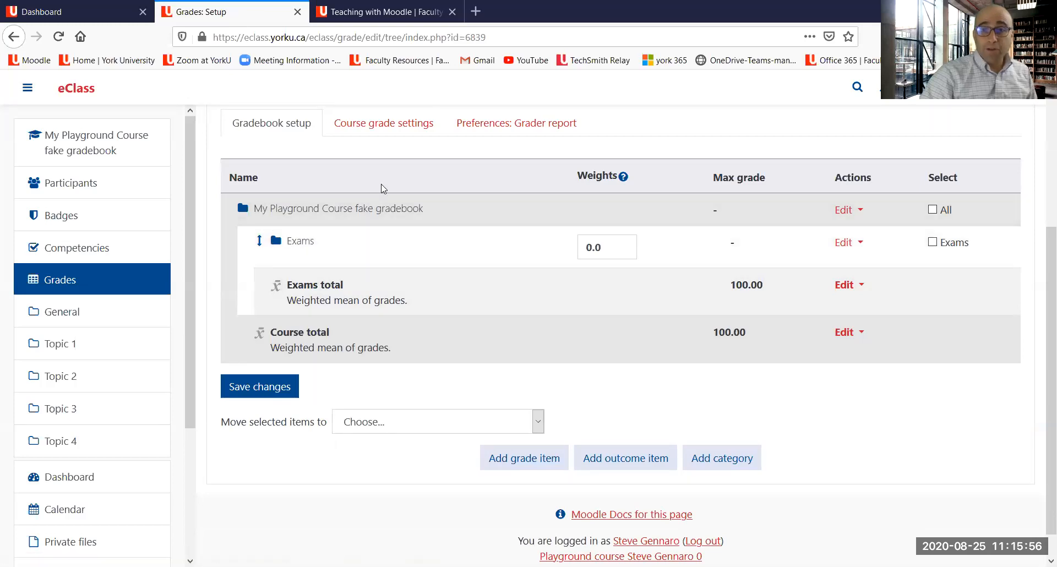
mouse_move(293, 177)
mouse_down()
mouse_move(270, 175)
mouse_move(242, 219)
mouse_move(264, 200)
mouse_up()
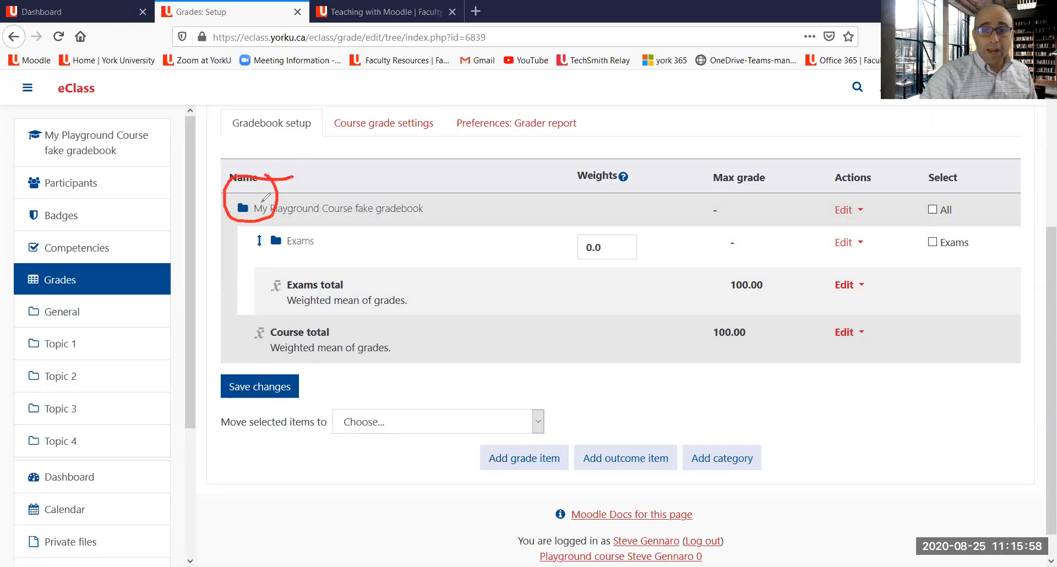
mouse_move(330, 225)
mouse_down()
mouse_move(278, 222)
mouse_move(295, 258)
mouse_move(324, 255)
mouse_up()
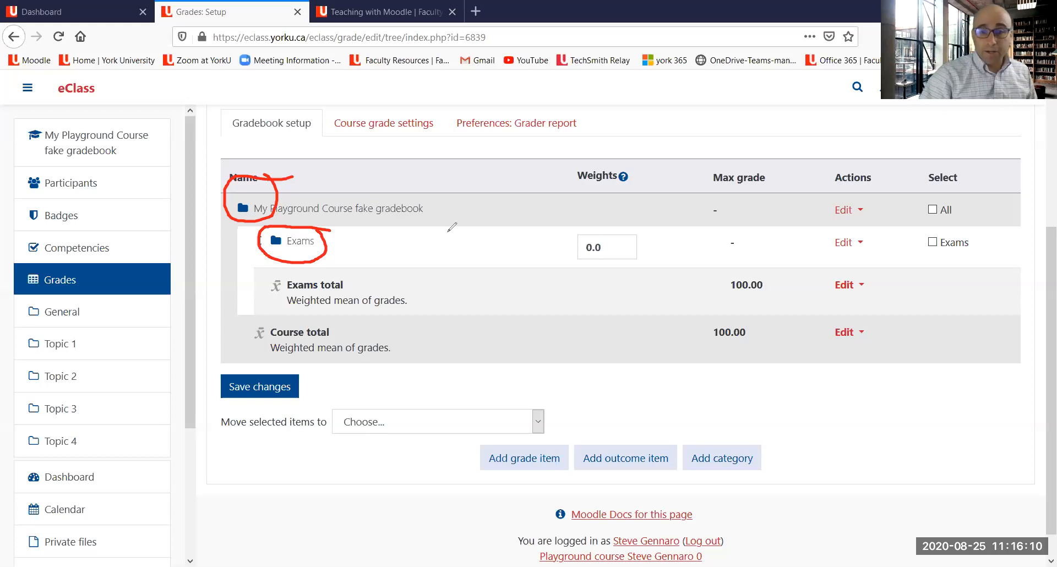
mouse_move(574, 259)
mouse_down()
mouse_move(627, 240)
mouse_move(575, 238)
mouse_move(577, 258)
mouse_up()
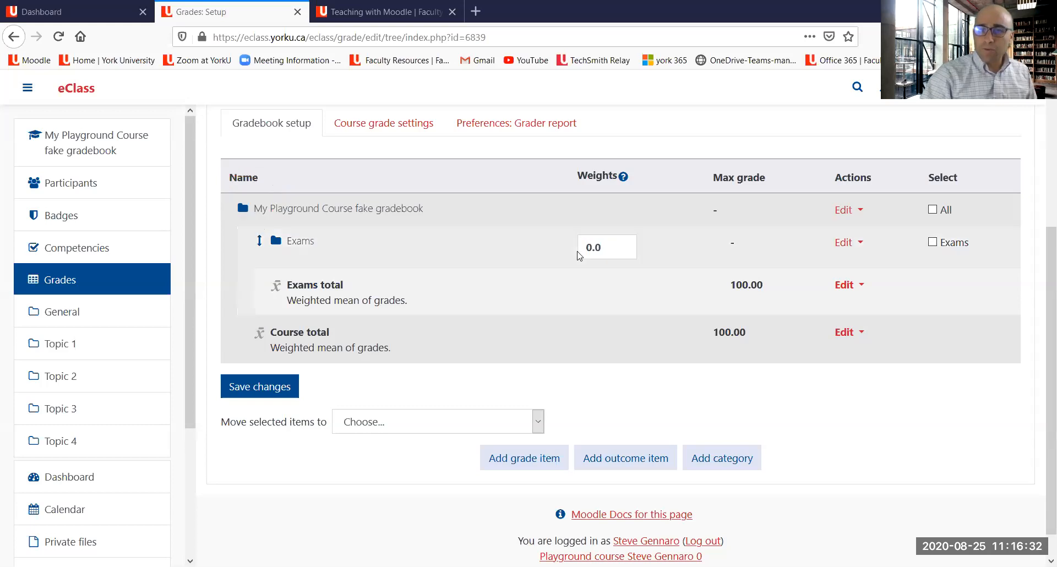
click(605, 248)
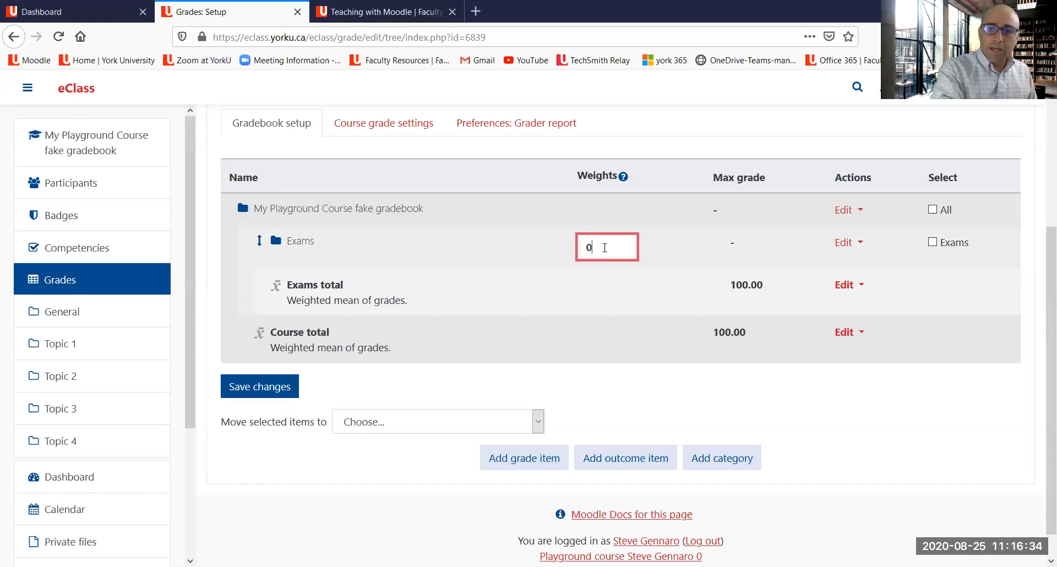
key(BackSpace)
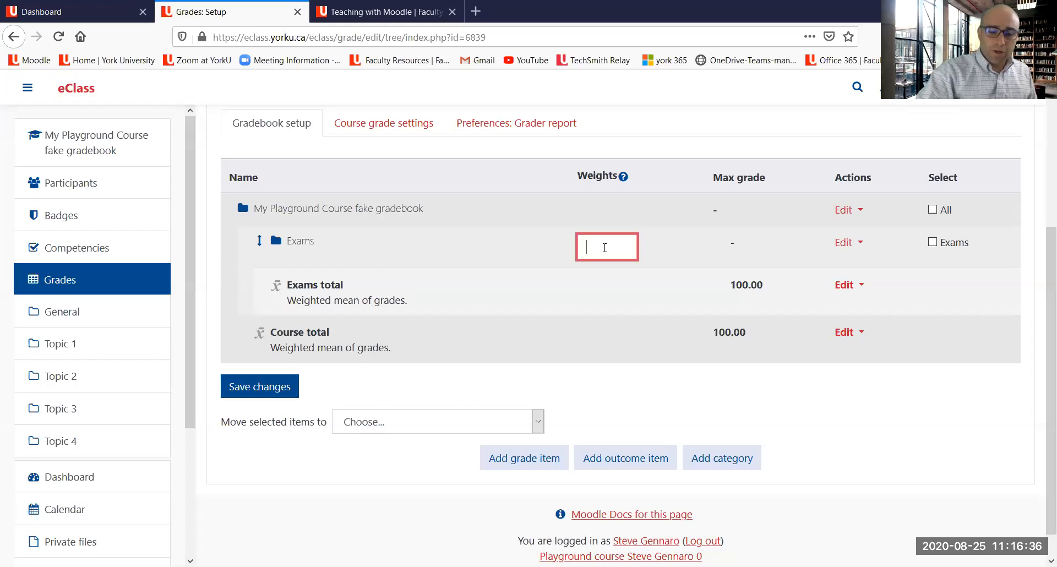
text(35)
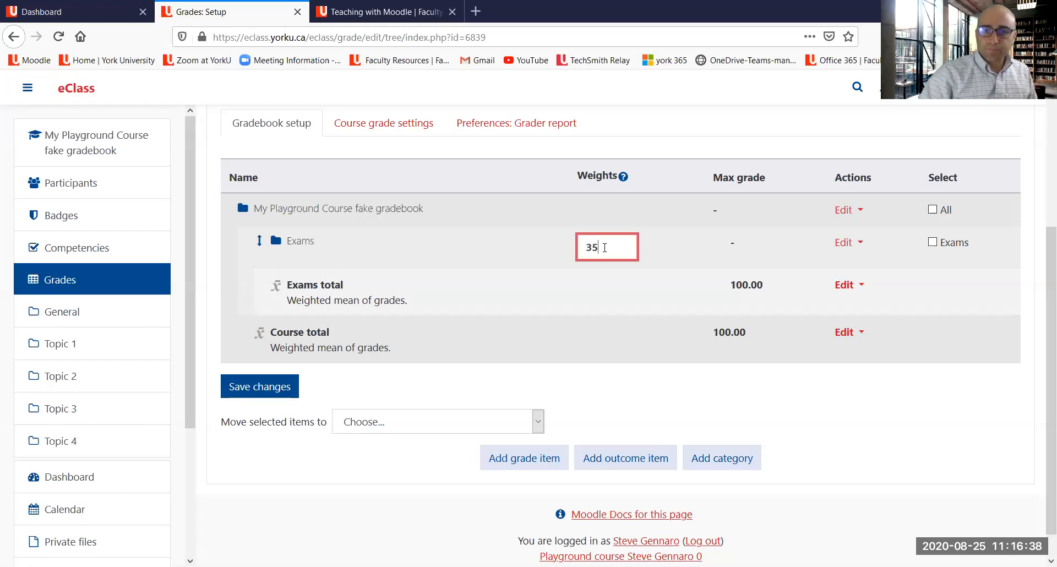
click(595, 300)
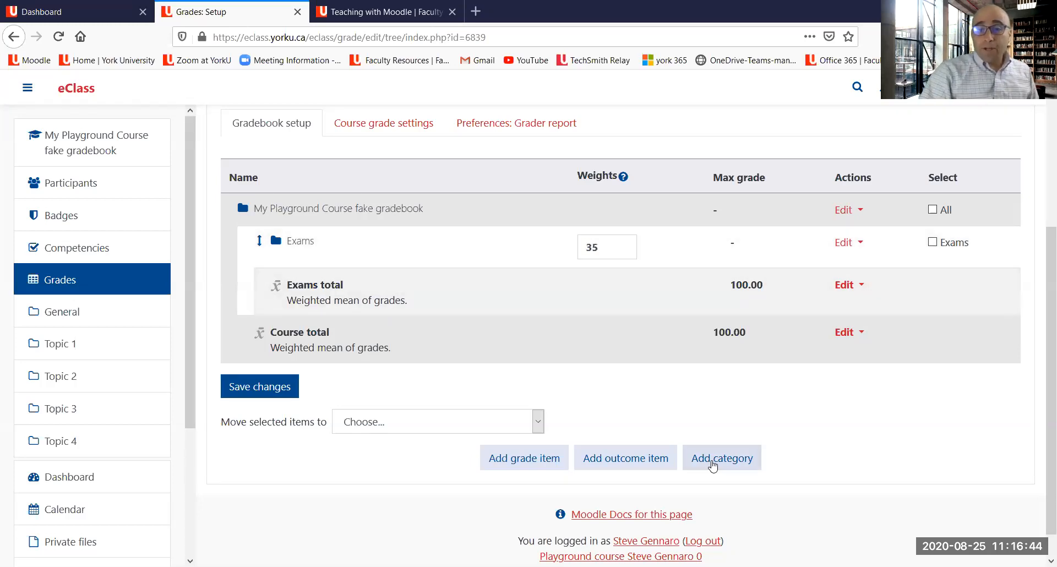
click(712, 467)
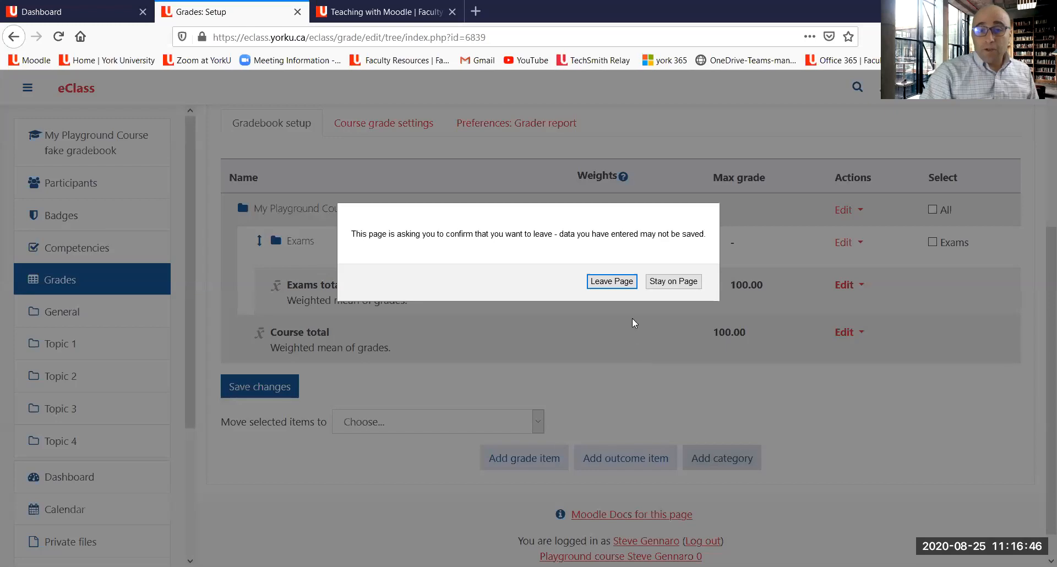
click(662, 282)
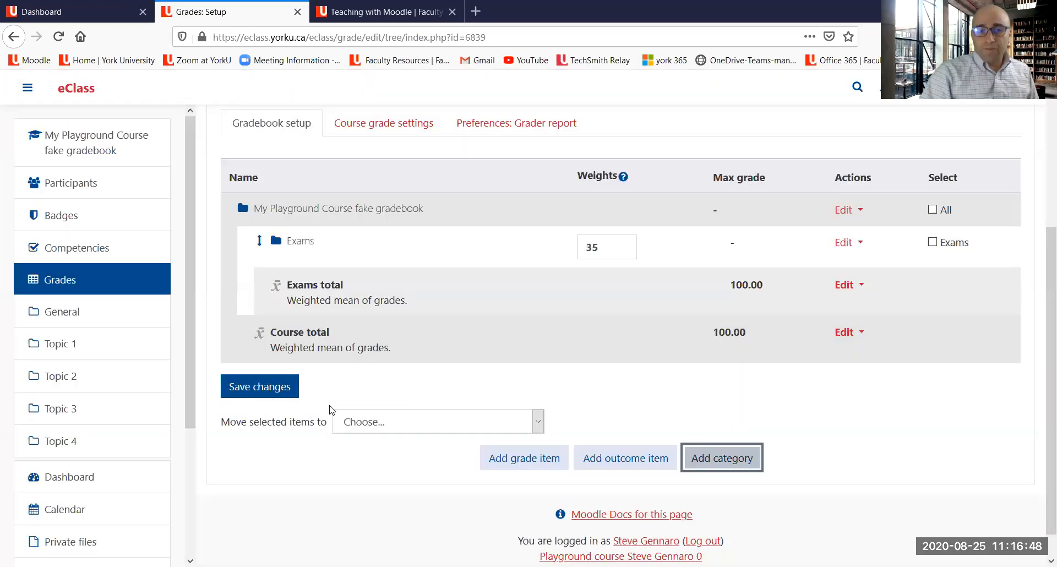
mouse_move(604, 364)
mouse_down()
mouse_move(397, 392)
mouse_move(333, 386)
mouse_move(324, 399)
mouse_up()
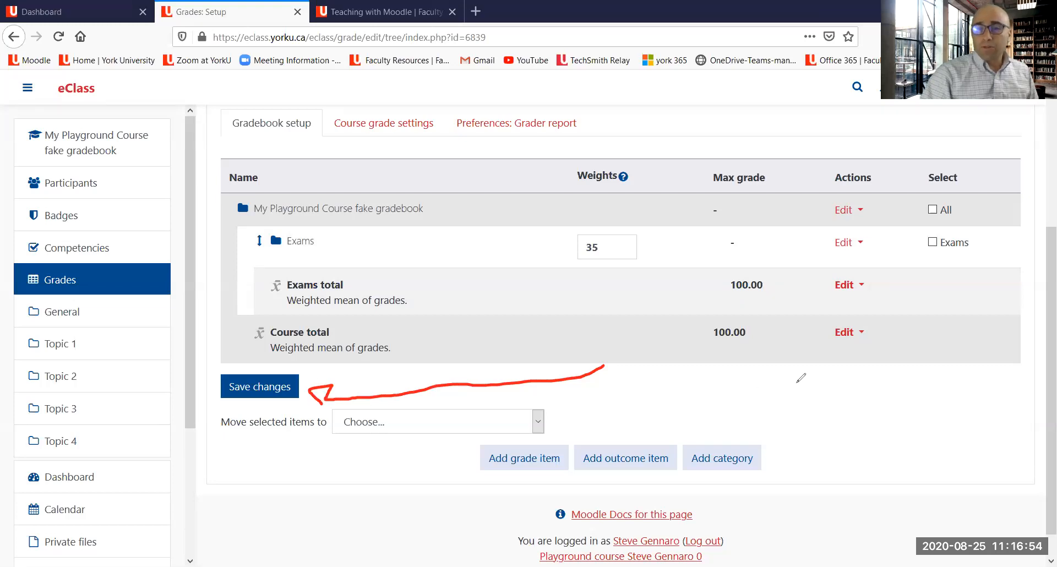
click(707, 109)
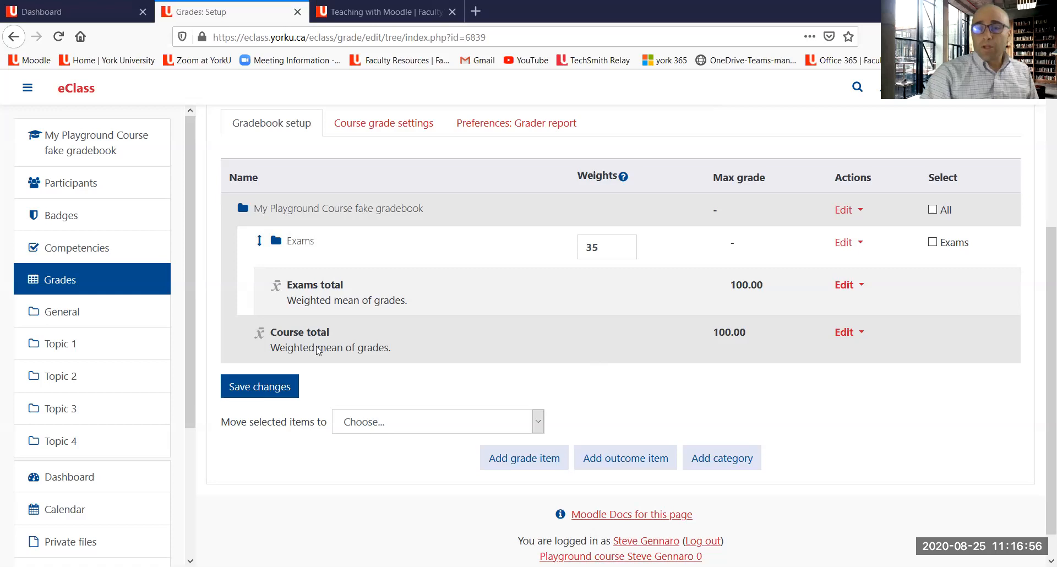
click(237, 394)
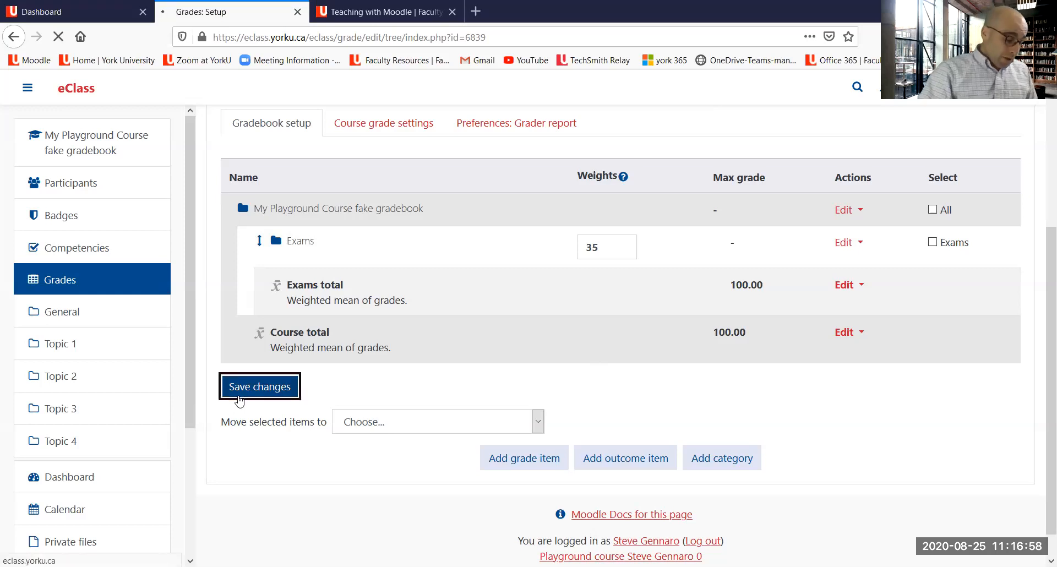
scroll(482, 267, down, 4)
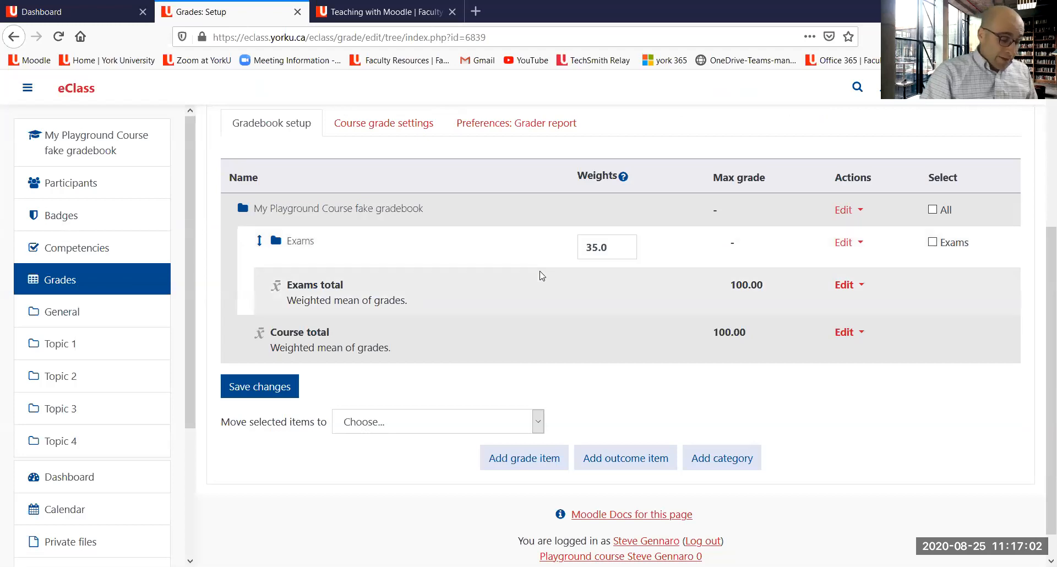
Step: Add a second grade category named Essays with Weighted mean of grades aggregation and save it
click(733, 462)
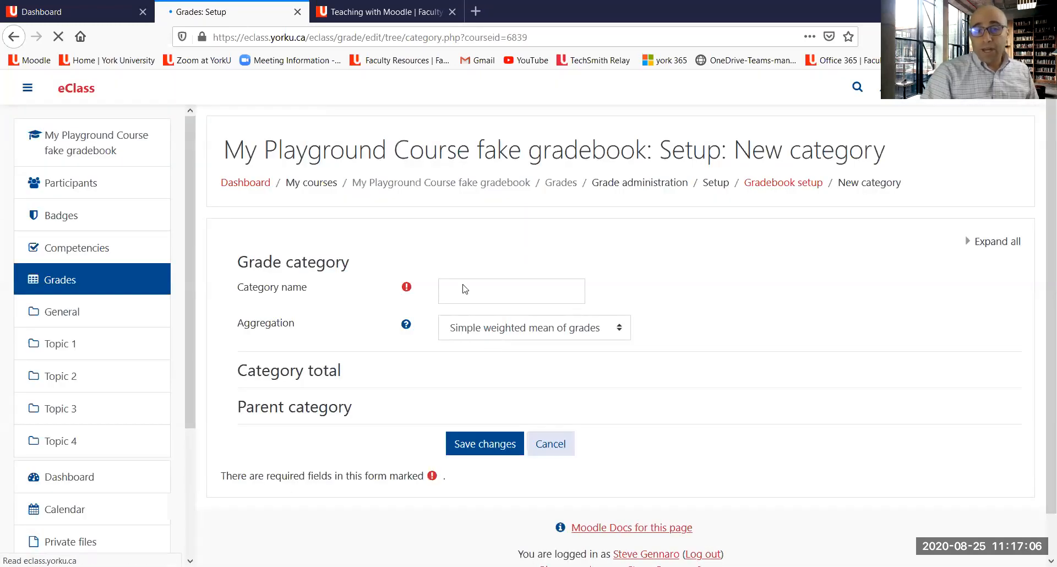
click(464, 284)
text(Essays)
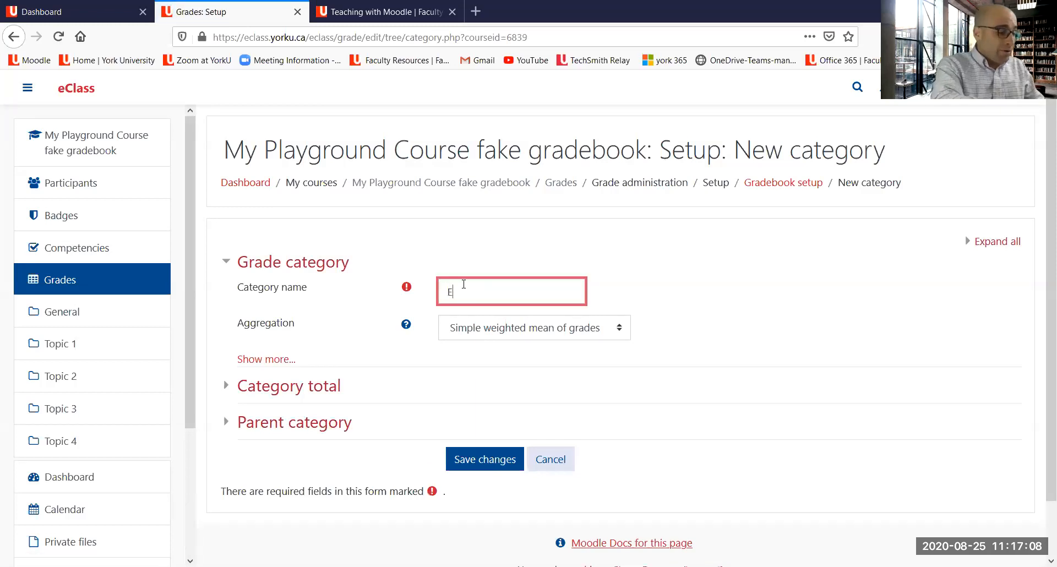
click(546, 332)
click(532, 377)
click(502, 465)
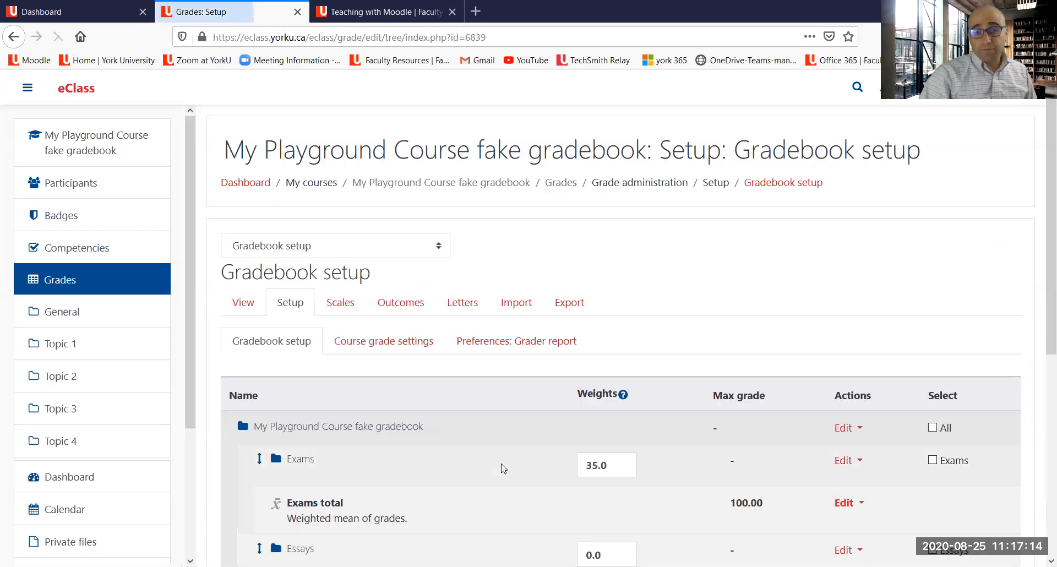
Step: Set the Essays category's weight to 25 and save the changes
scroll(289, 279, down, 4)
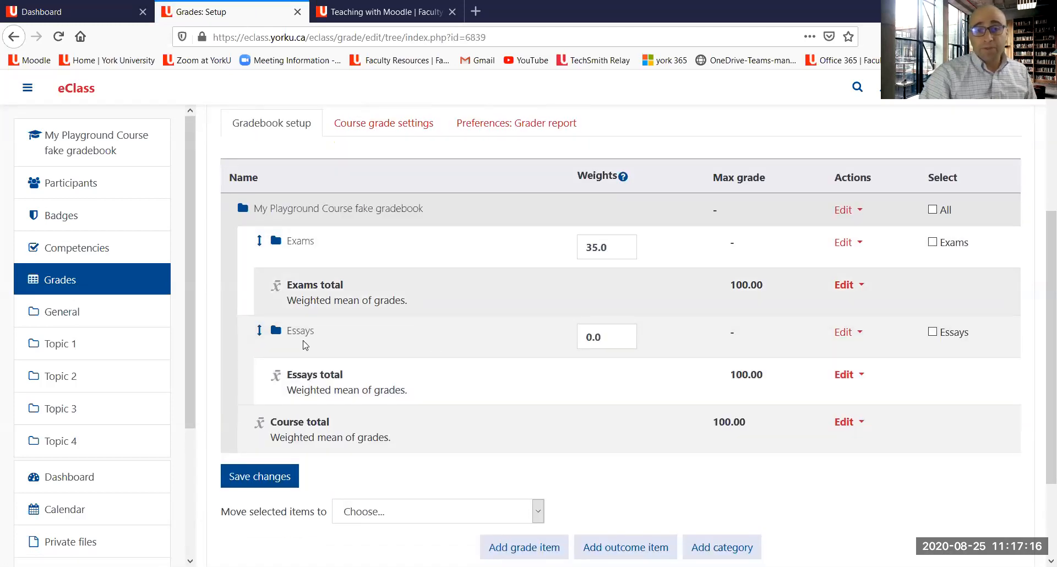
drag(608, 337, 561, 337)
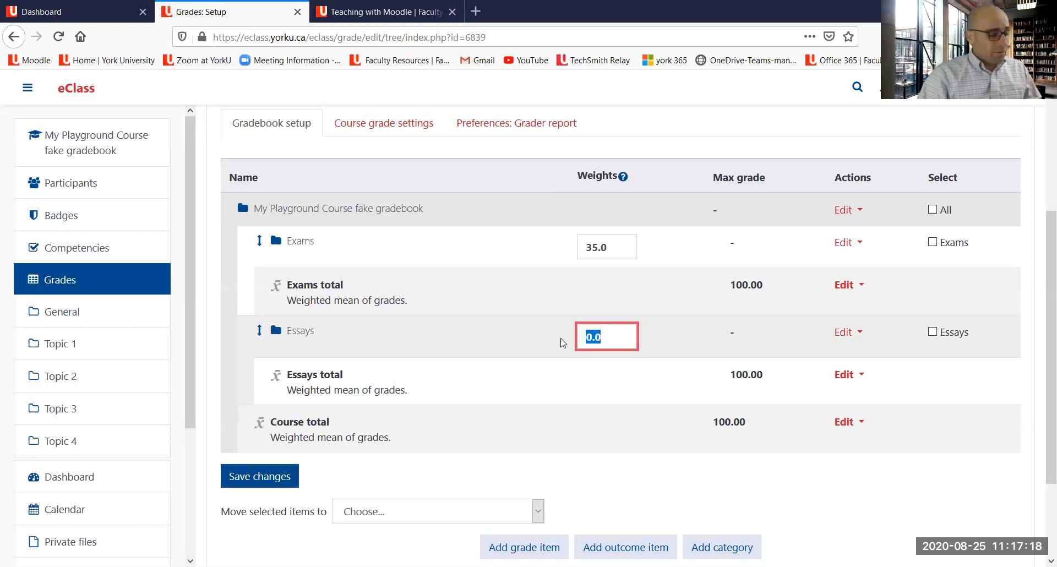
text(25)
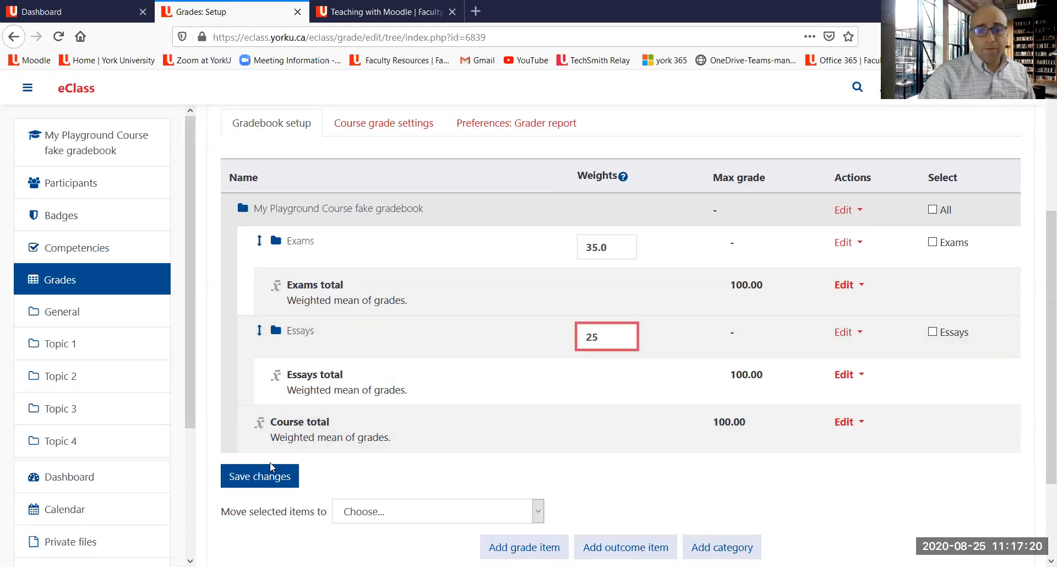
click(263, 481)
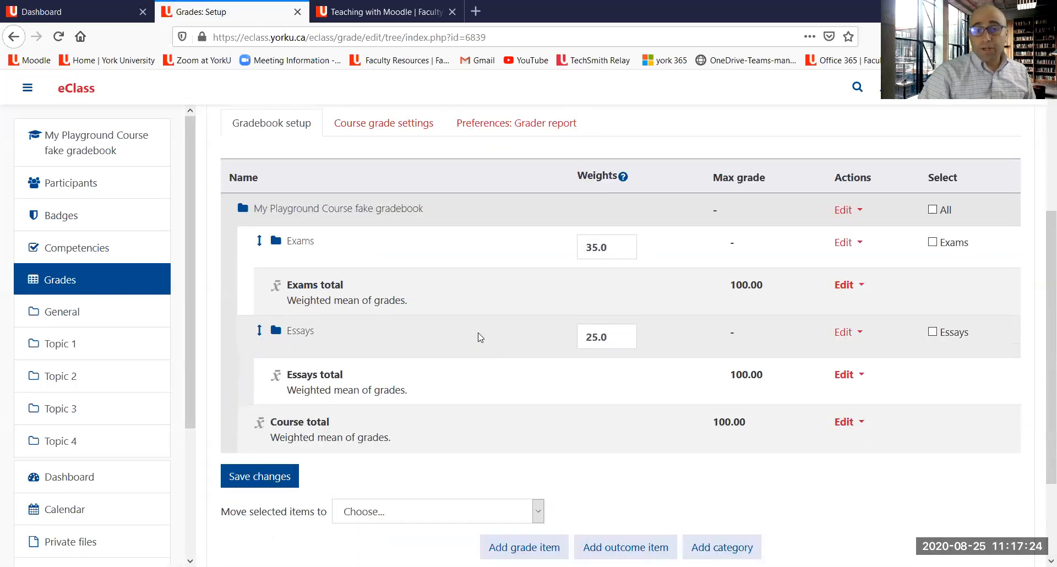
Step: Add a grade category named Projects with Weighted mean of grades aggregation and save it
scroll(432, 274, down, 2)
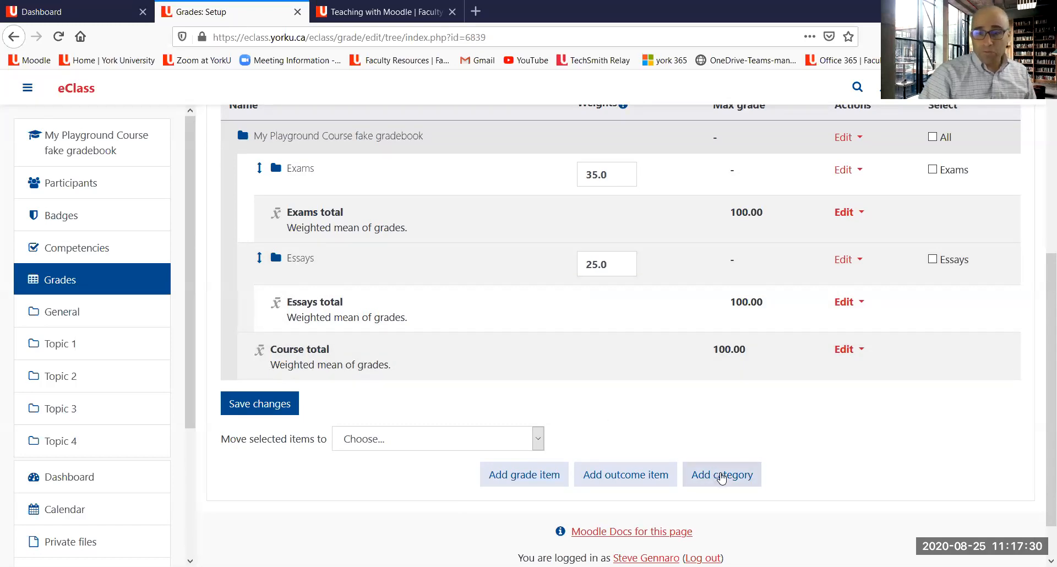
click(721, 477)
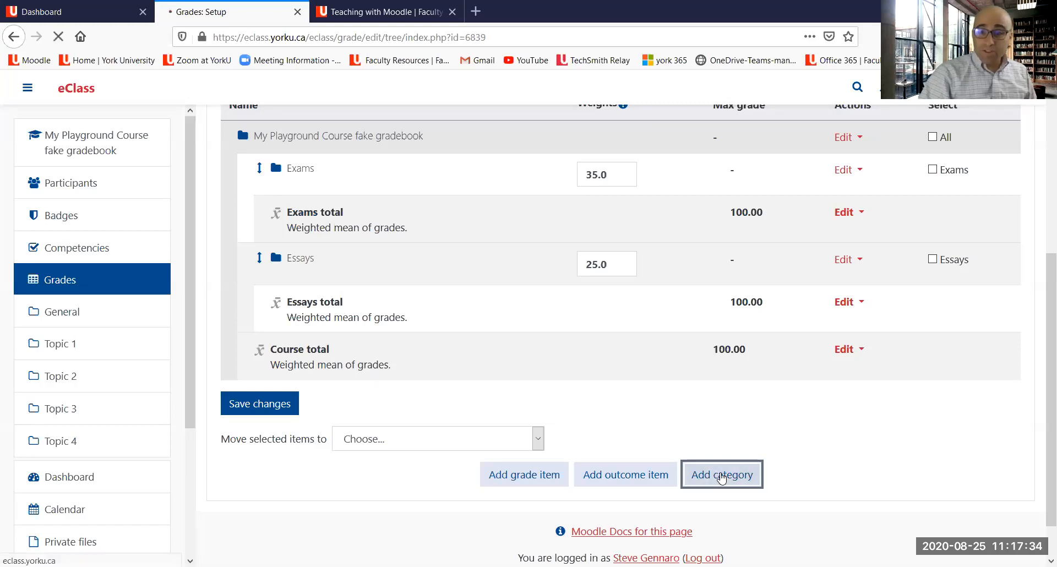
click(505, 290)
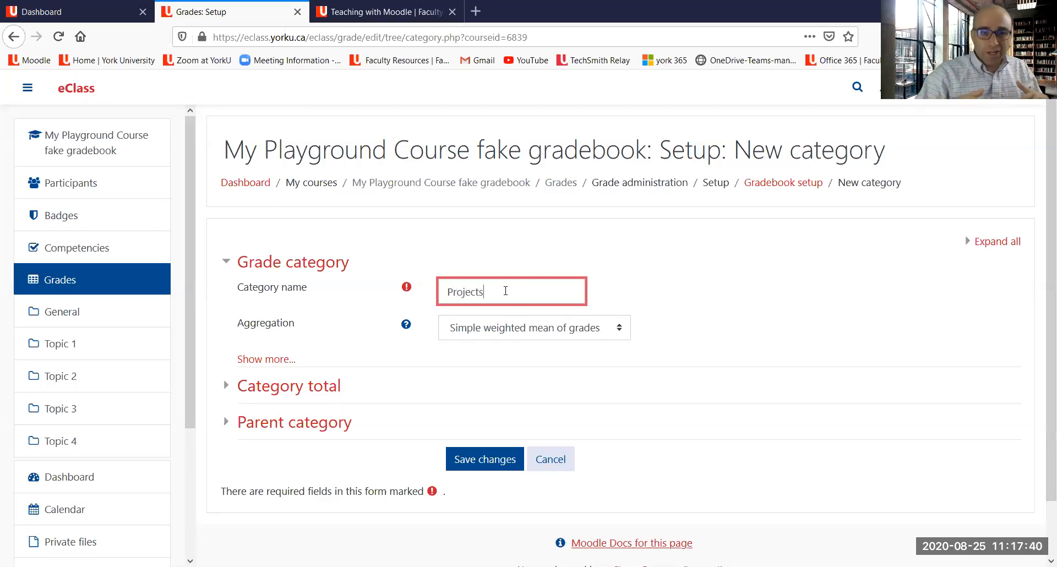
click(577, 334)
click(557, 372)
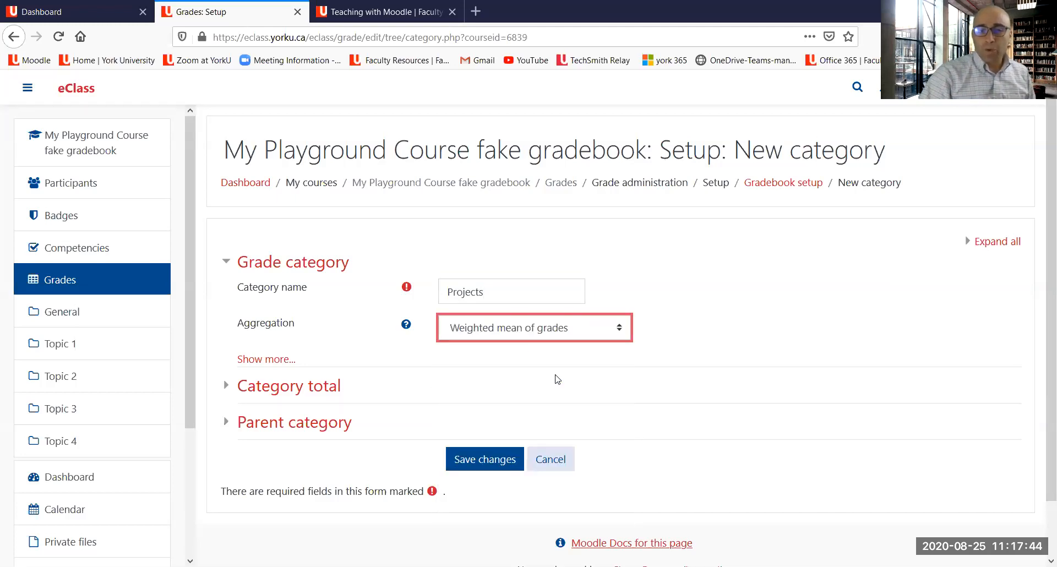
click(484, 465)
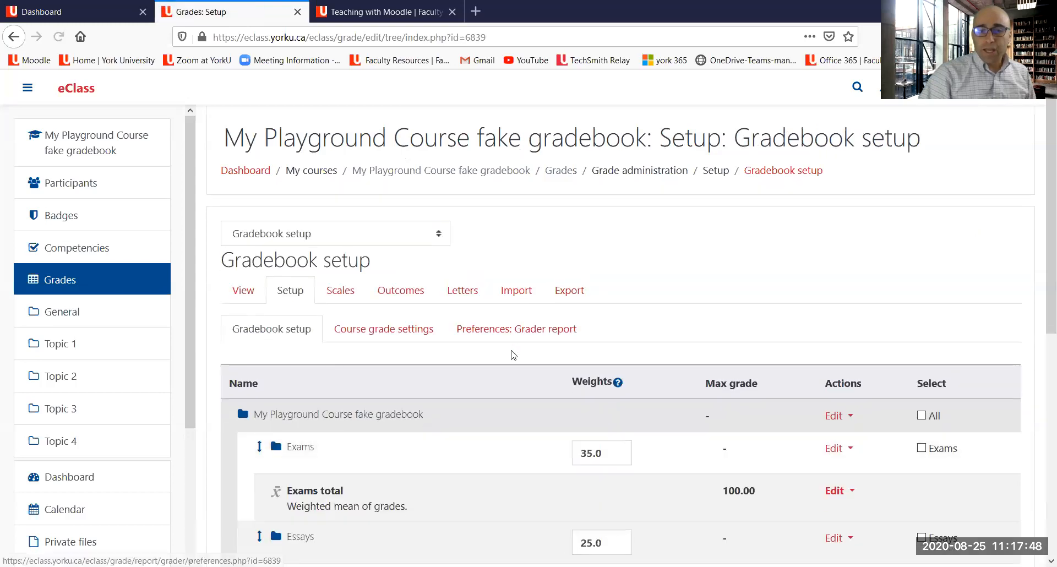
Step: Set the Projects category's weight to 25 and save the changes
scroll(559, 382, down, 3)
scroll(559, 384, down, 1)
click(606, 354)
text(25)
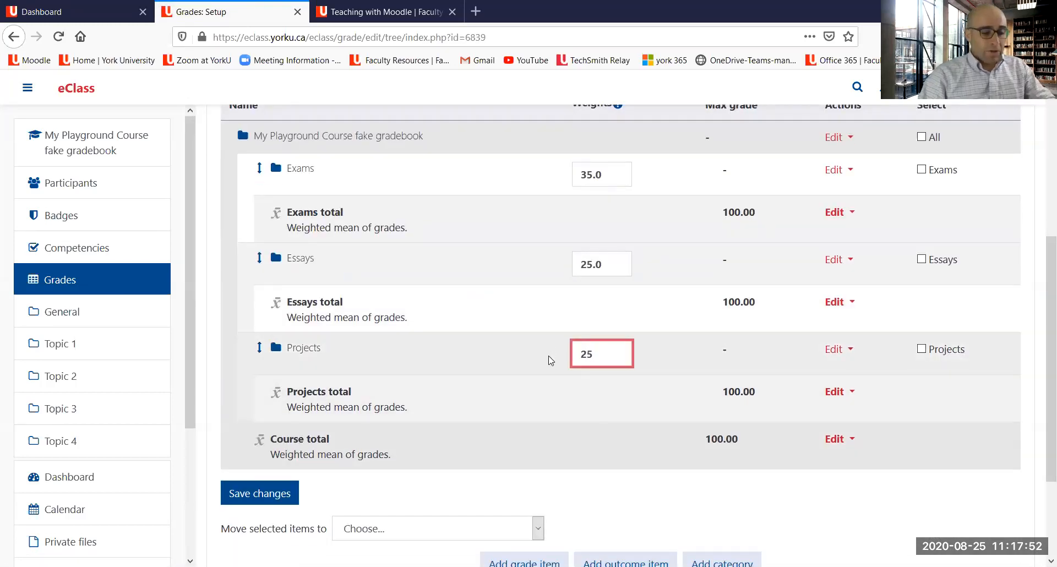
click(259, 495)
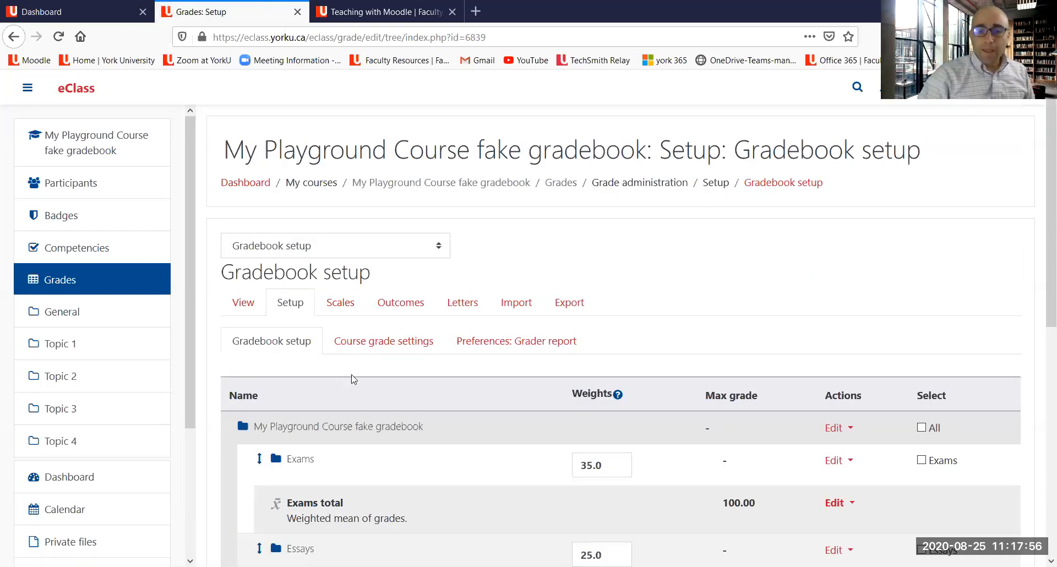
Step: Add a grade category named Participation with Weighted mean of grades aggregation and save it
scroll(363, 337, down, 5)
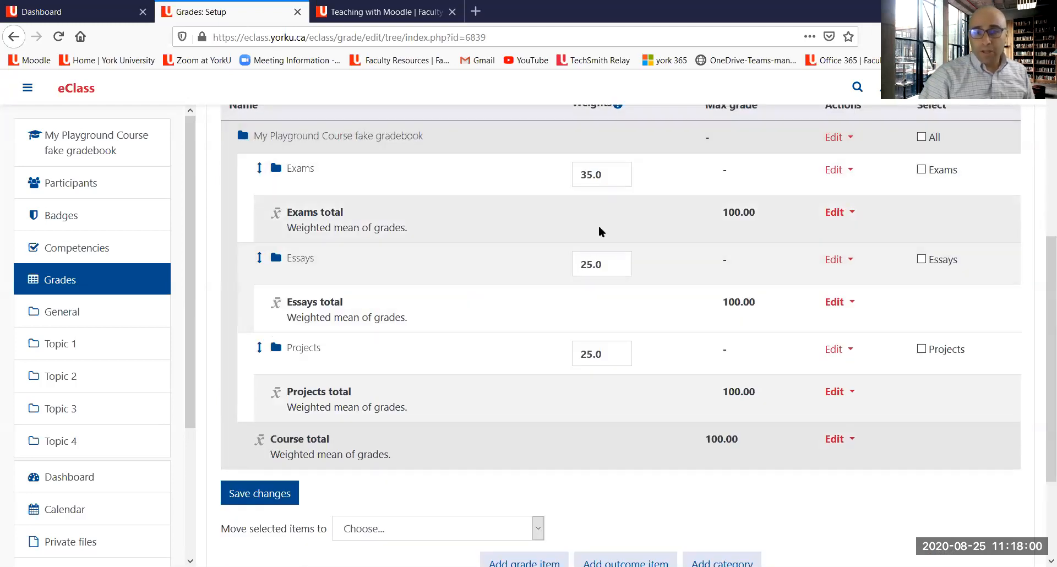
scroll(613, 236, up, 1)
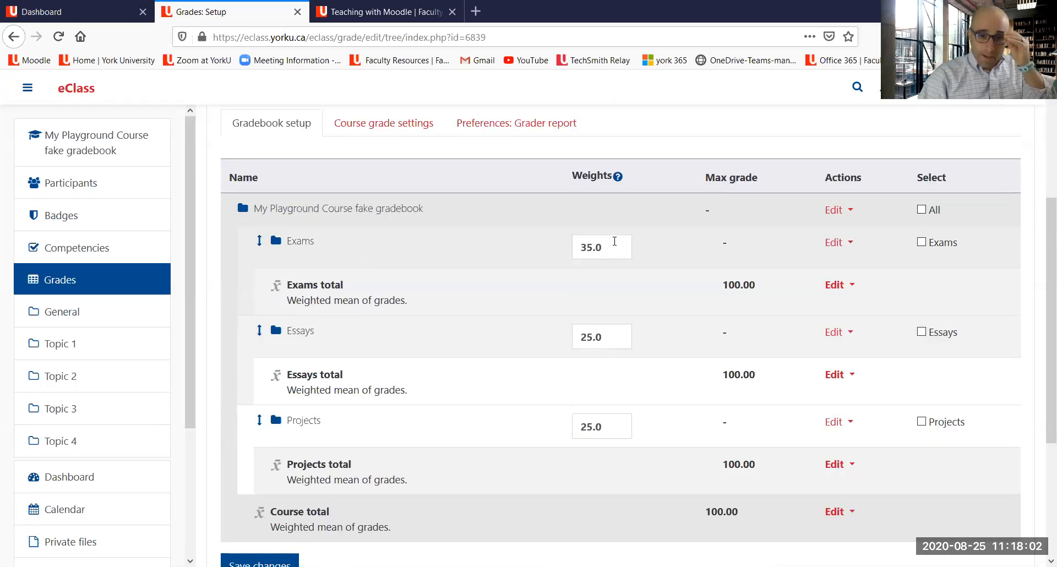
scroll(614, 241, down, 3)
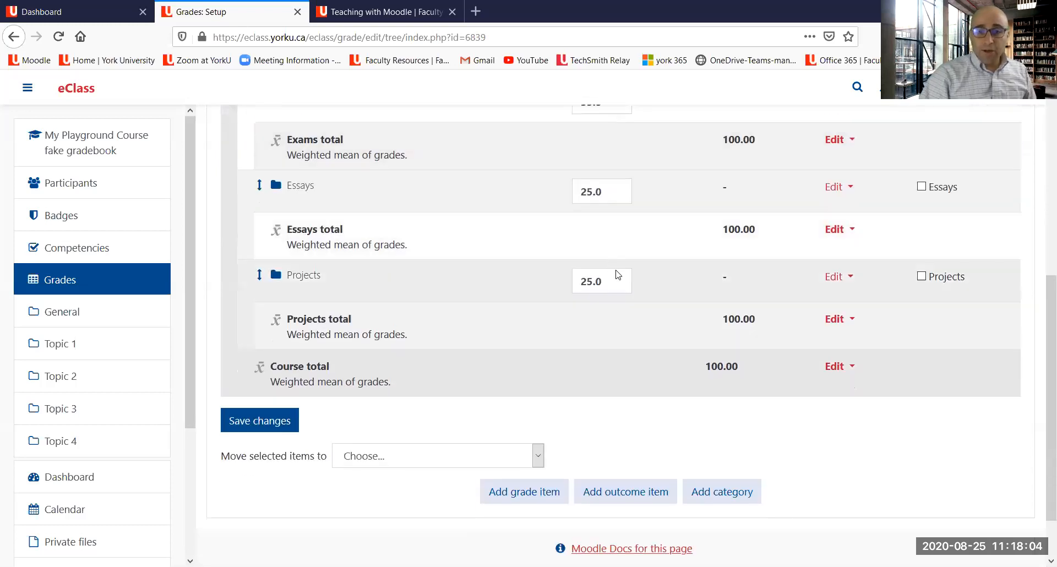
click(715, 499)
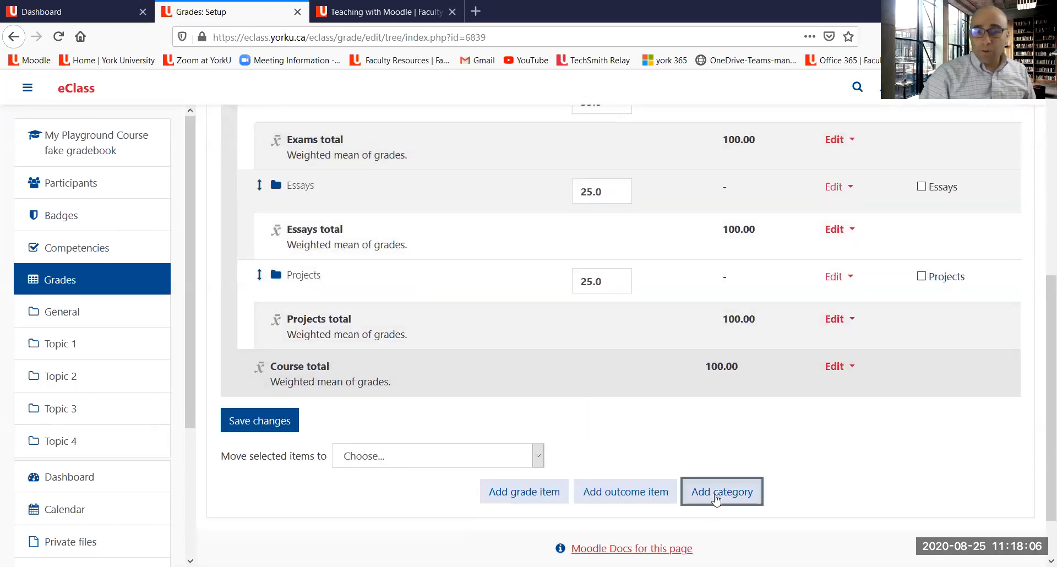
click(482, 287)
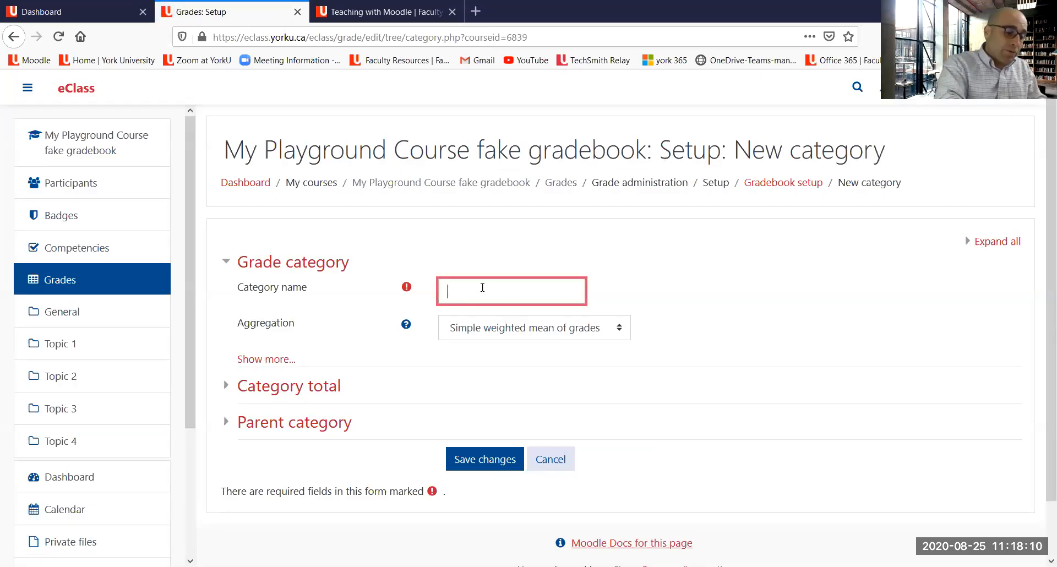
text(Participation)
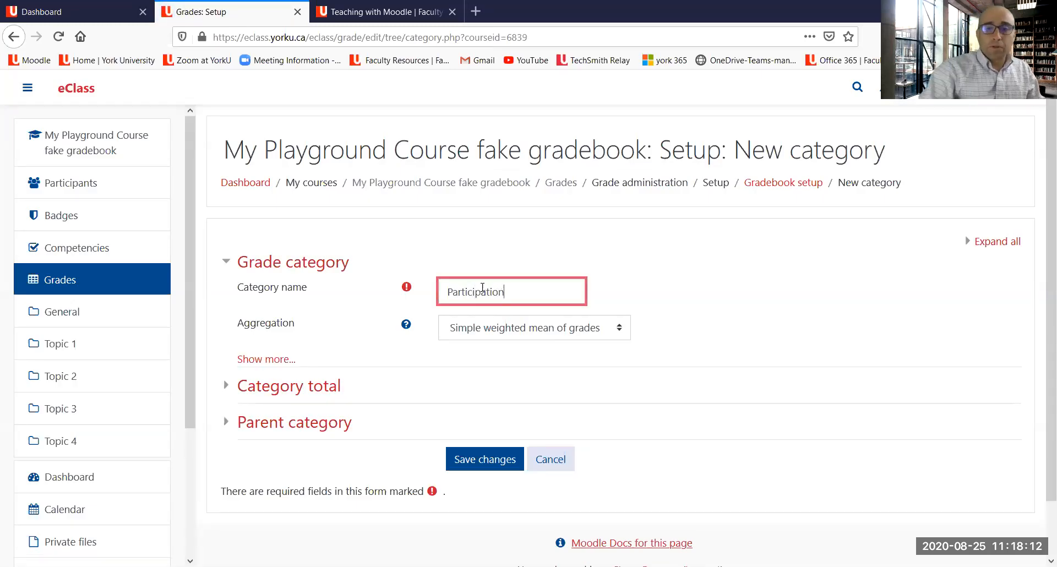
click(554, 331)
click(524, 372)
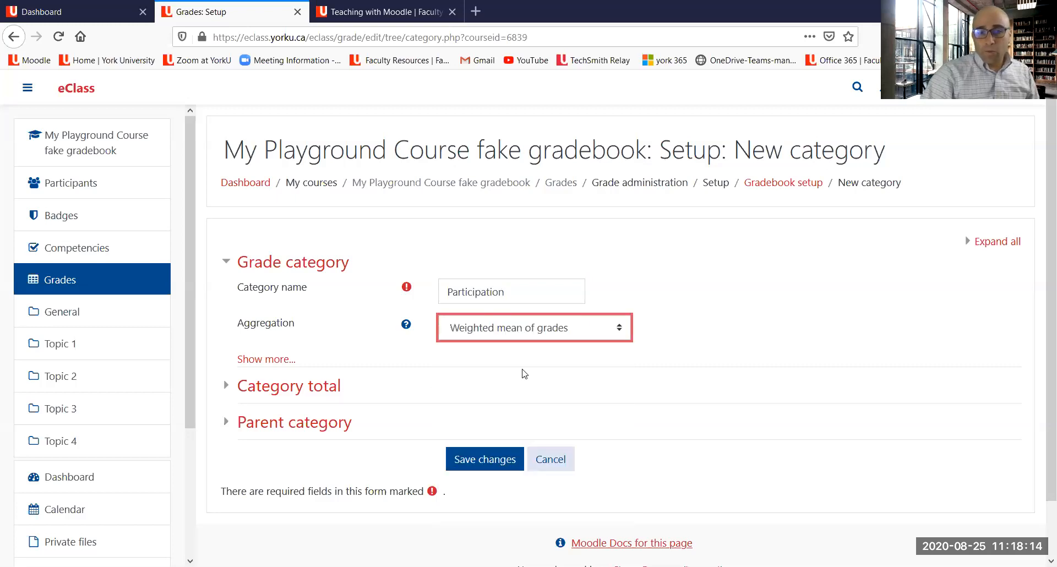
click(489, 464)
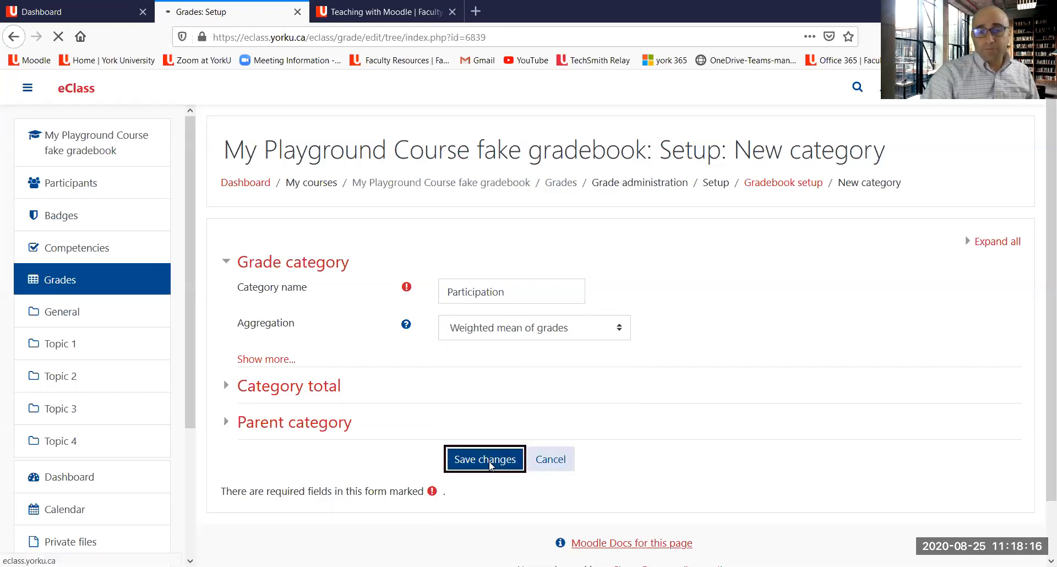
Step: Set the Participation category's weight to 5 and save the changes
scroll(540, 366, down, 4)
scroll(544, 360, down, 3)
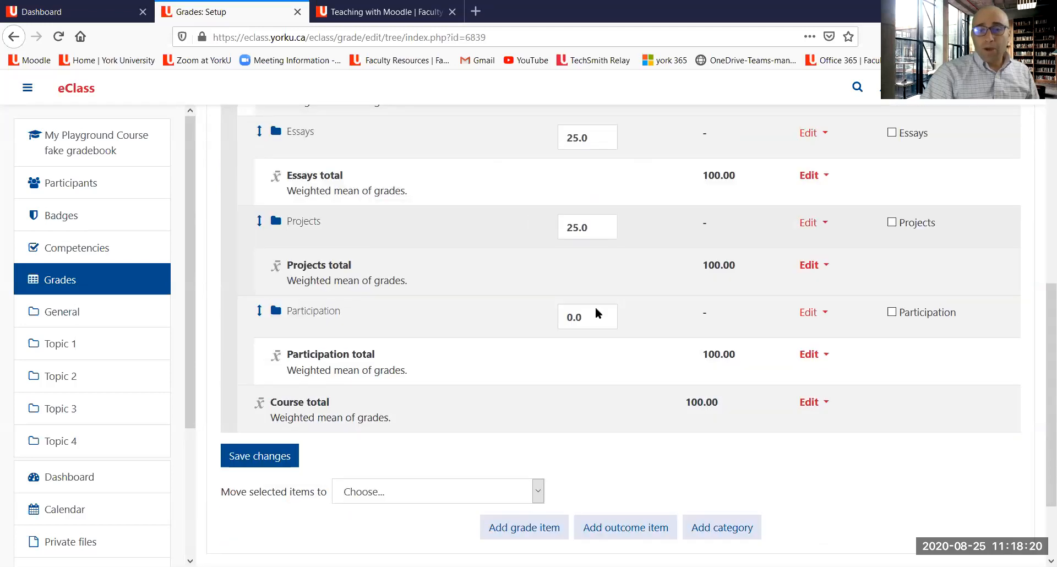
scroll(599, 312, down, 1)
drag(598, 300, 526, 306)
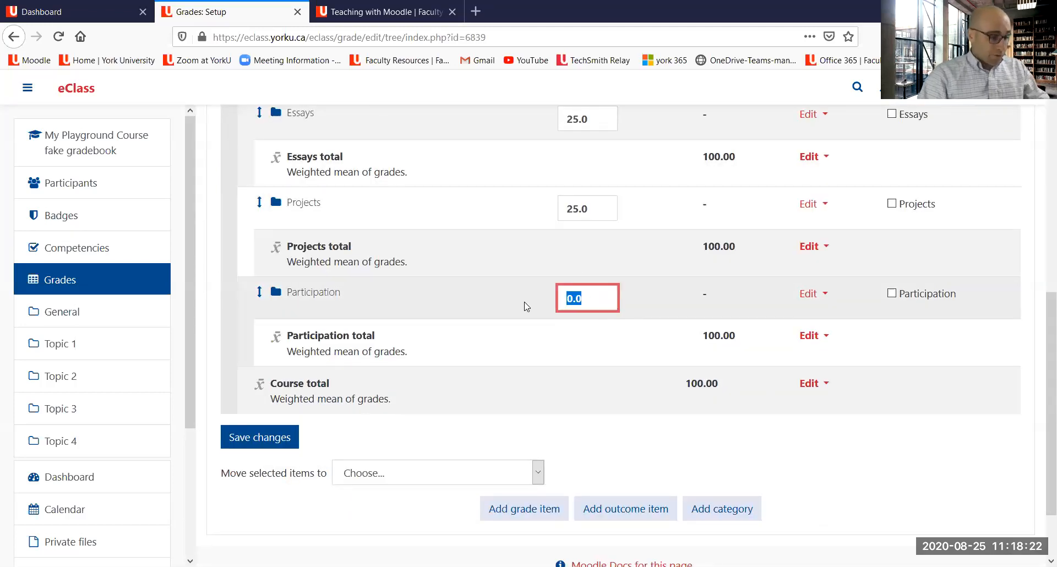
text(5)
click(578, 364)
click(259, 440)
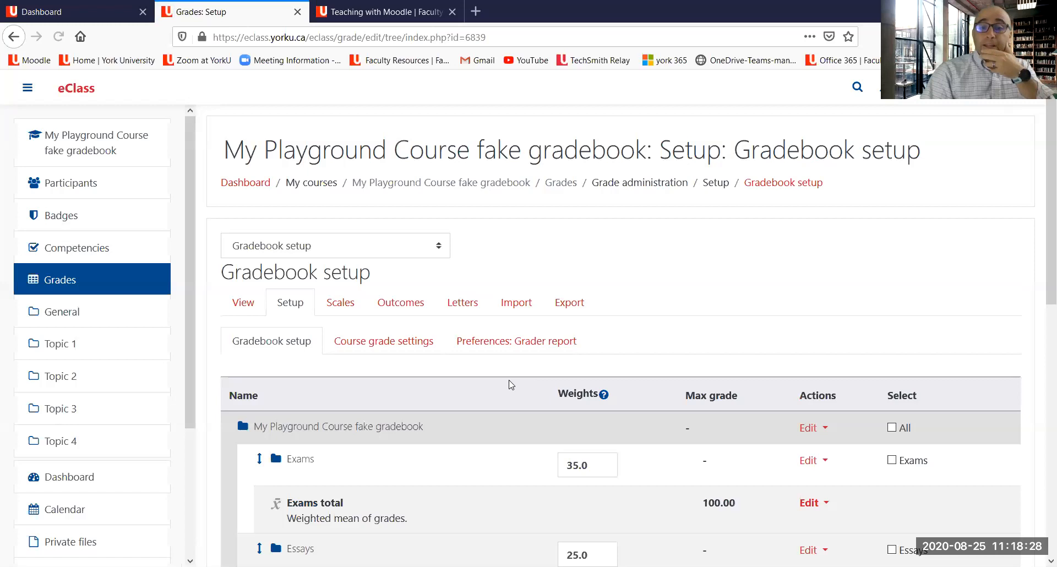
Step: Add a grade category named Quizzes with Weighted mean of grades aggregation and save it
scroll(519, 375, down, 10)
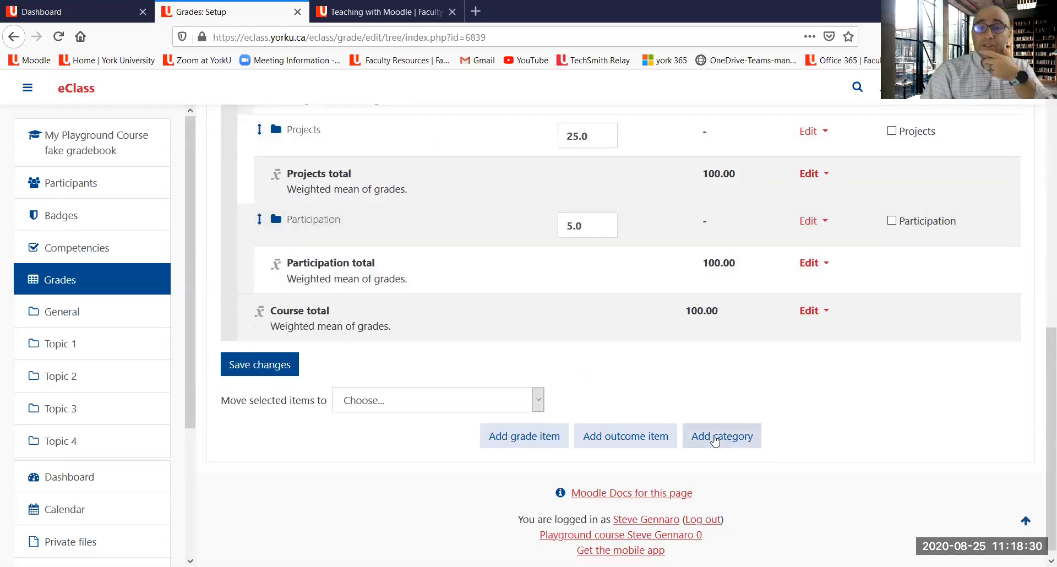
click(714, 441)
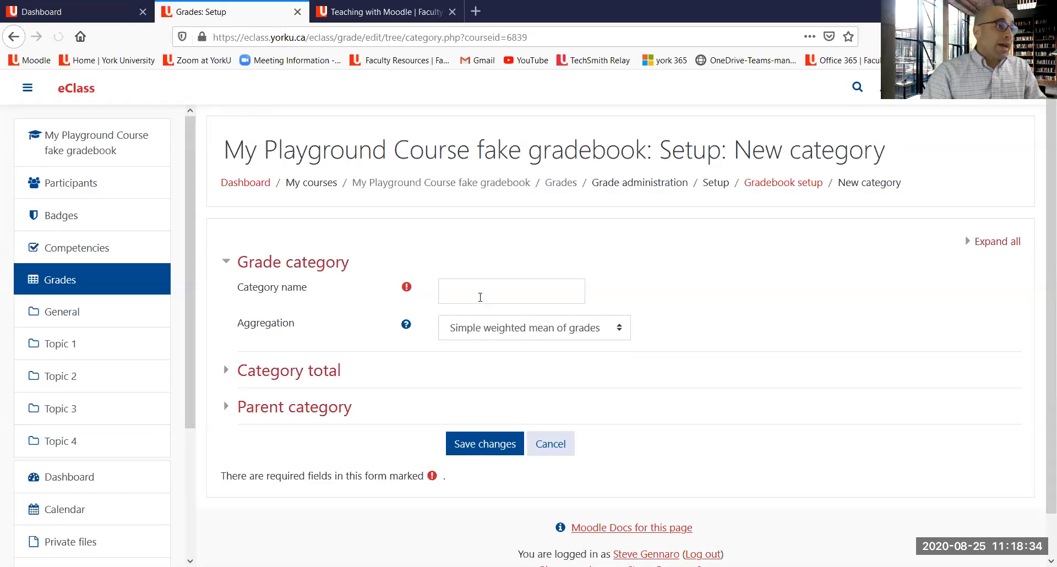
click(480, 297)
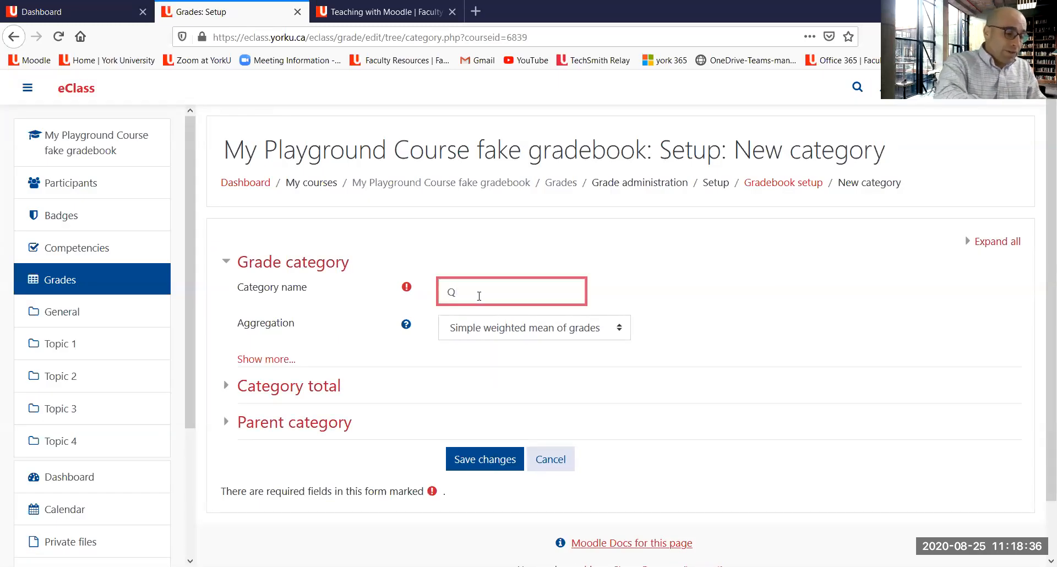
text(Quizzes)
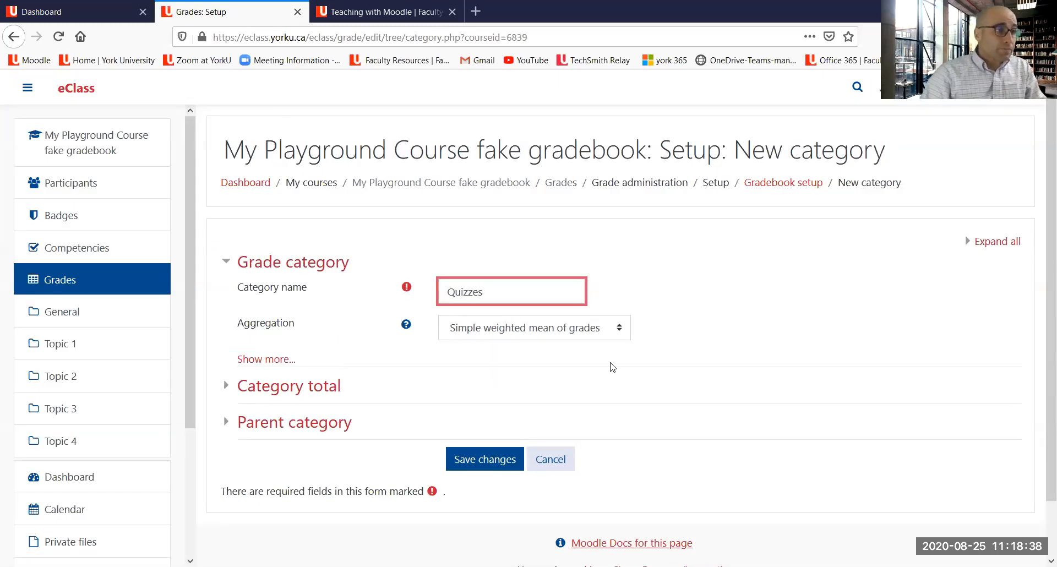
click(488, 330)
click(502, 384)
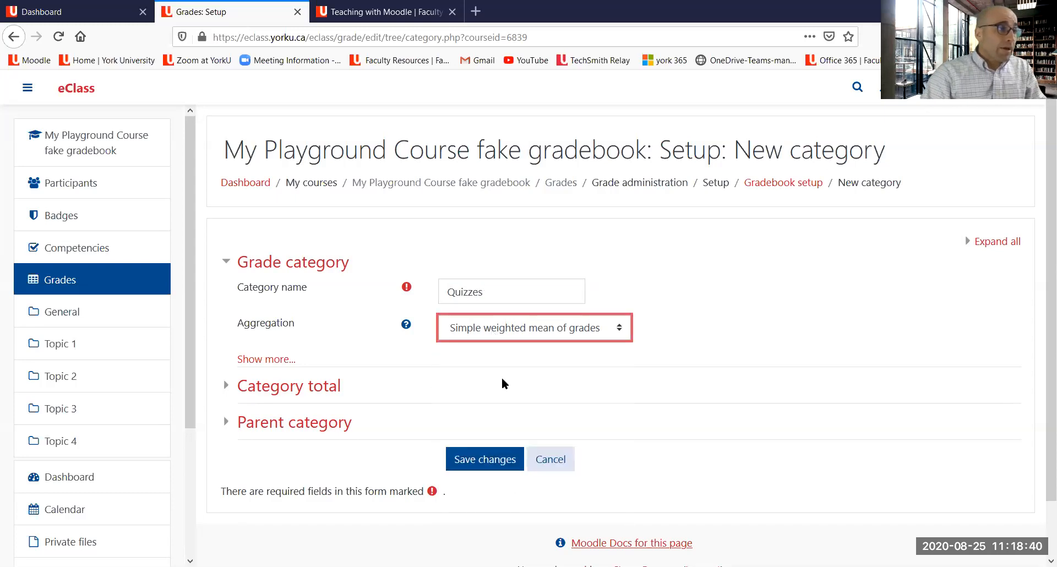
key(Up)
click(491, 461)
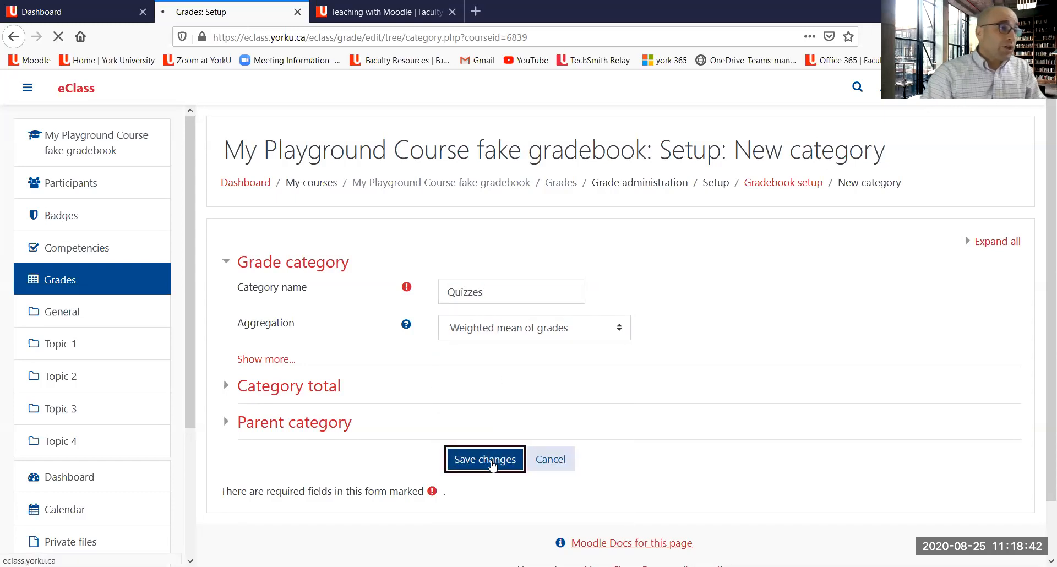
Step: Set the Quizzes category's weight to 10.00 and save the changes
scroll(554, 425, down, 5)
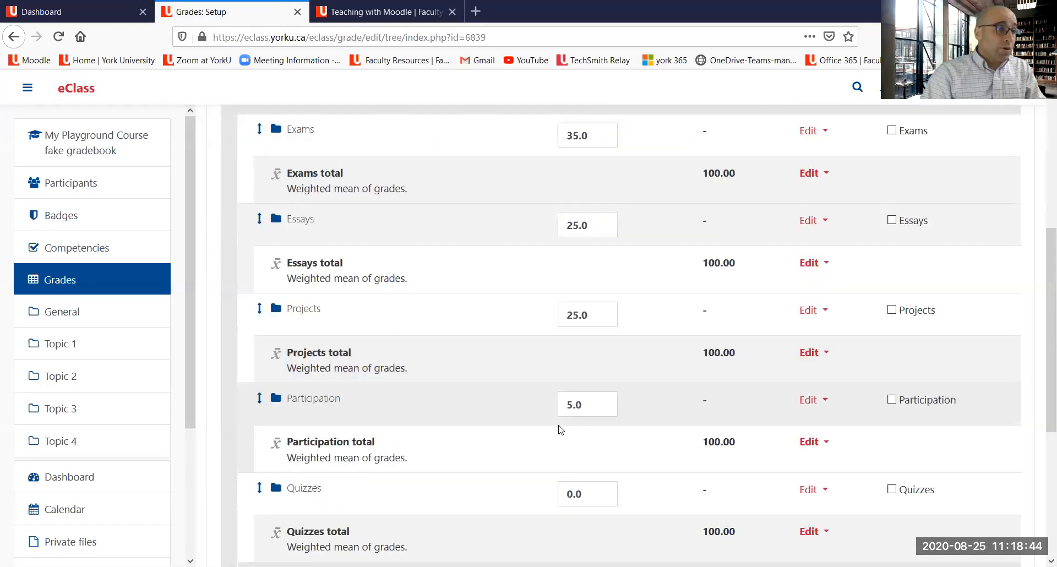
scroll(560, 429, down, 1)
double_click(557, 463)
text(10)
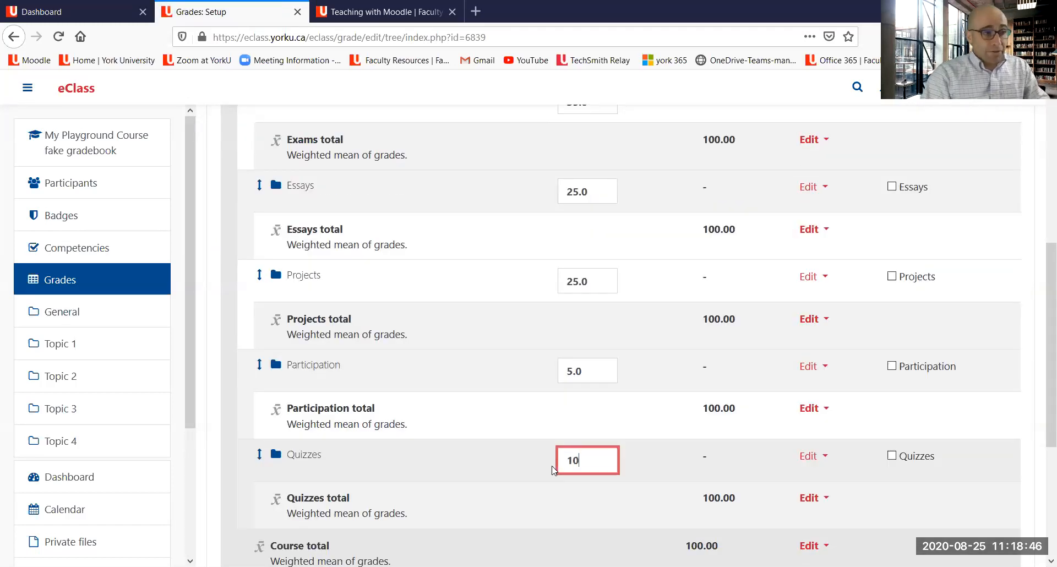
text(.00)
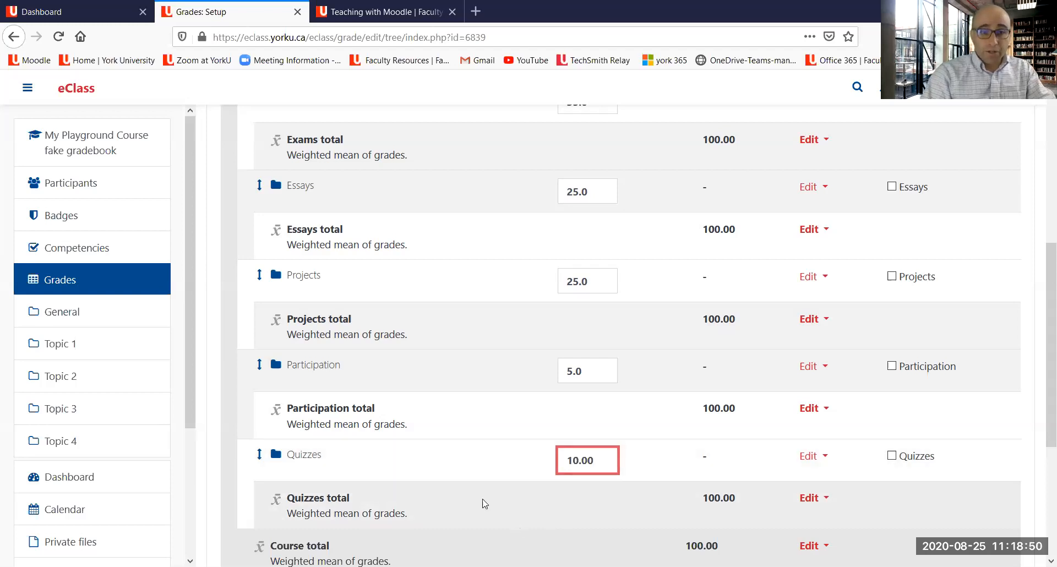
scroll(405, 430, down, 4)
click(259, 455)
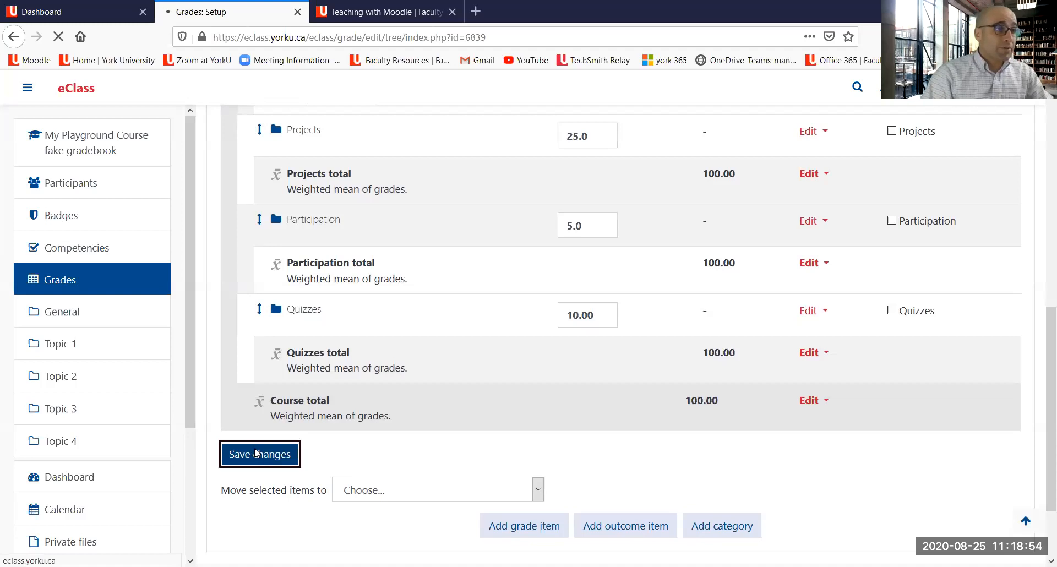
scroll(608, 366, down, 5)
scroll(612, 368, down, 4)
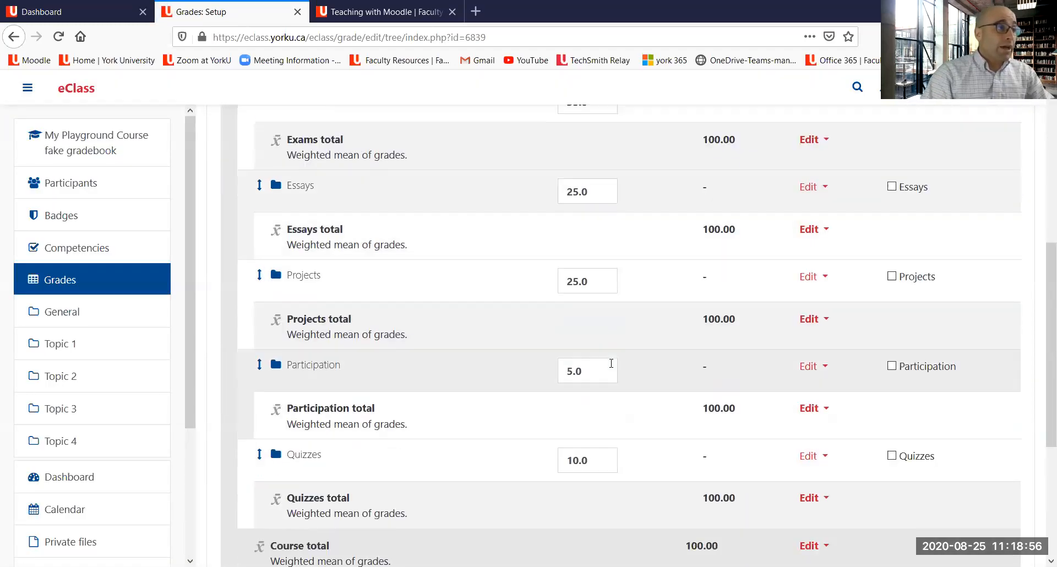
scroll(611, 364, up, 2)
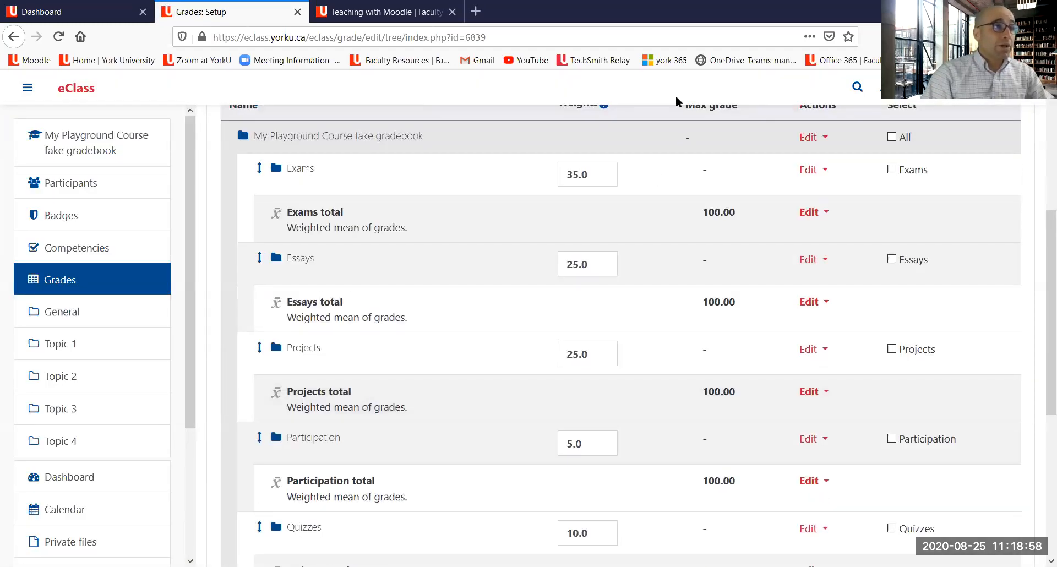
mouse_move(249, 153)
mouse_down()
mouse_move(257, 125)
mouse_move(228, 127)
mouse_move(229, 149)
mouse_move(422, 145)
mouse_up()
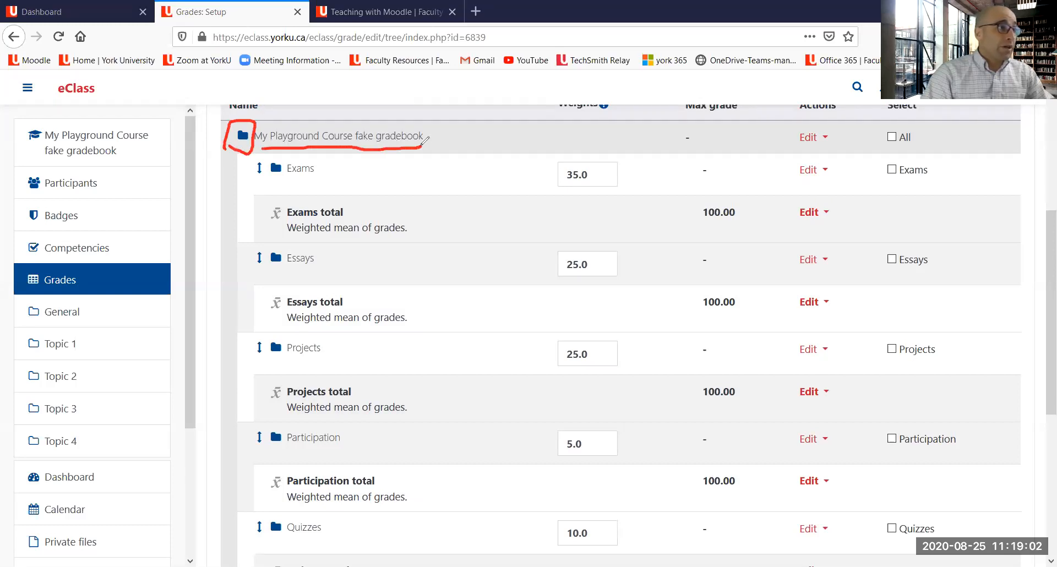
Step: Review the gradebook's category hierarchy under the course and the course total's weighted-mean aggregation
drag(267, 179, 331, 186)
drag(266, 270, 317, 265)
drag(269, 365, 334, 360)
drag(268, 454, 352, 442)
drag(274, 539, 346, 527)
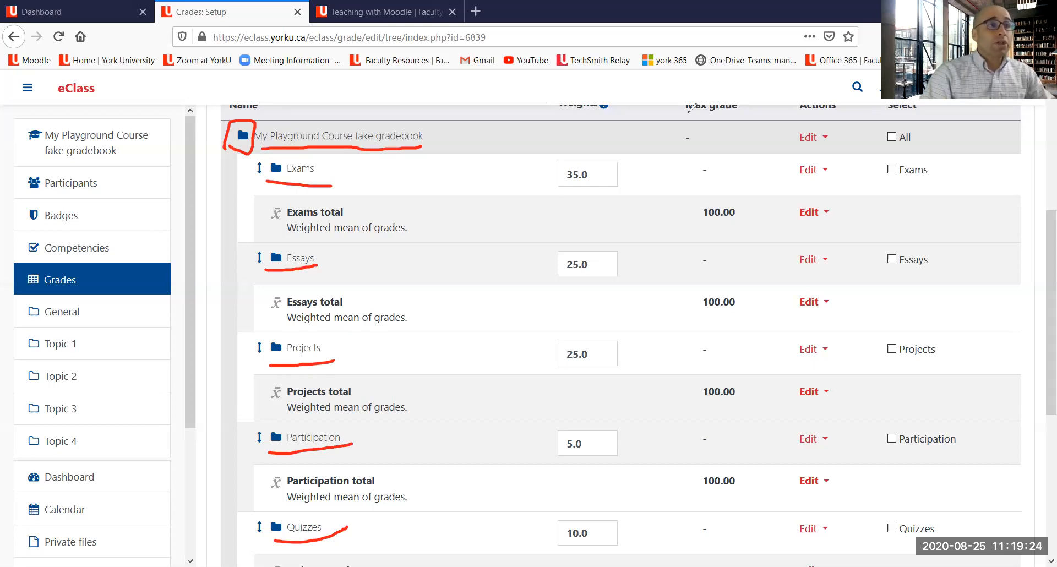
key(e)
drag(330, 168, 255, 194)
drag(261, 283, 359, 257)
drag(256, 373, 372, 358)
drag(362, 453, 276, 460)
drag(278, 544, 328, 539)
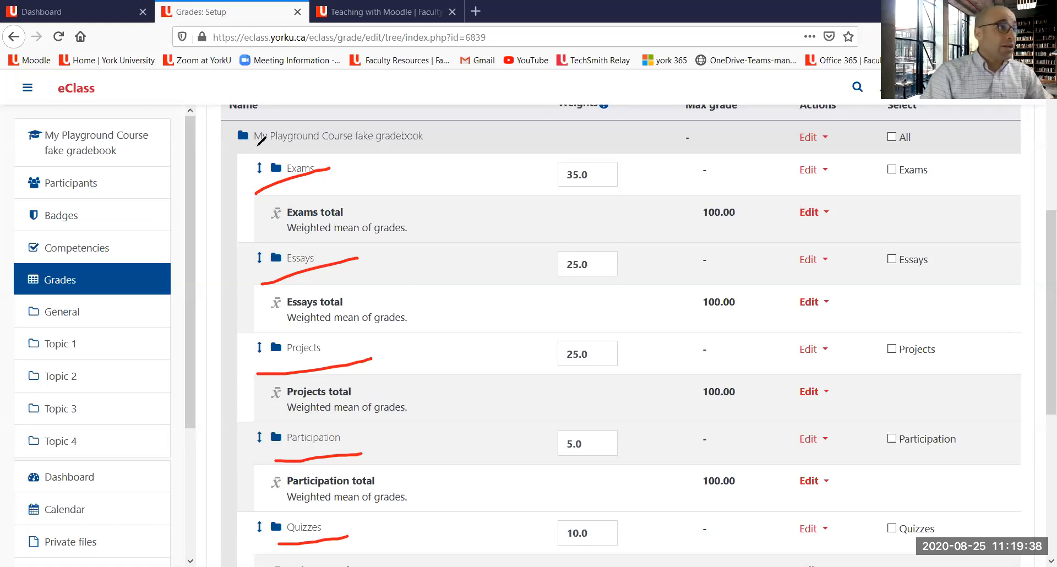
mouse_move(241, 145)
mouse_down()
mouse_move(311, 147)
mouse_move(437, 124)
mouse_move(250, 136)
mouse_up()
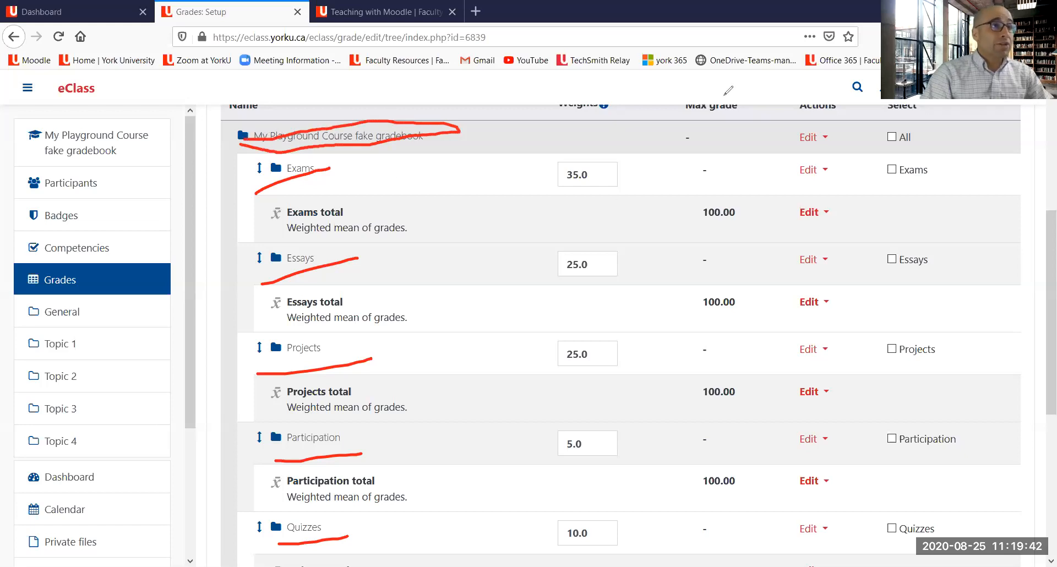
key(Escape)
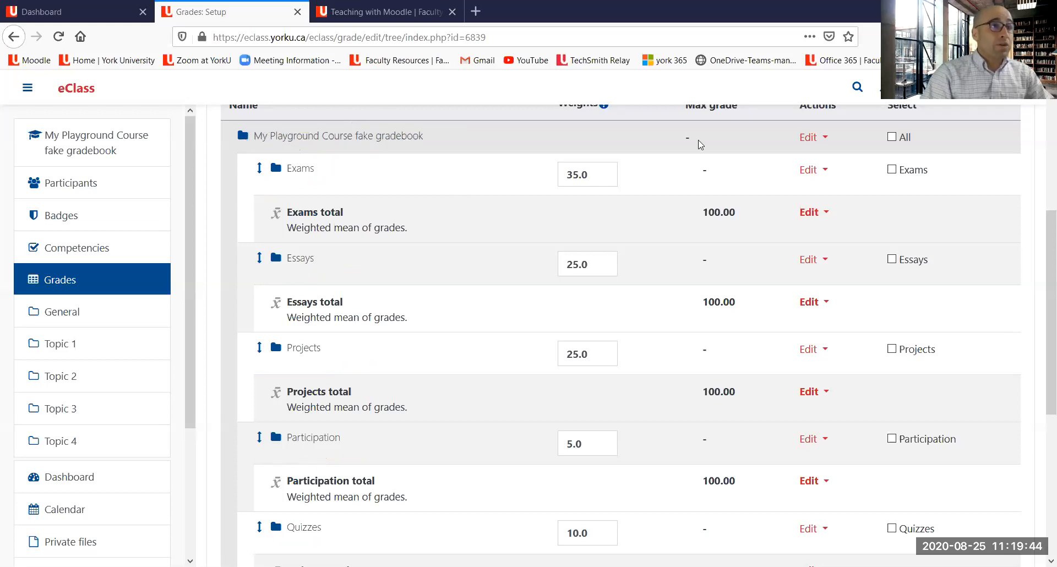
scroll(699, 154, down, 4)
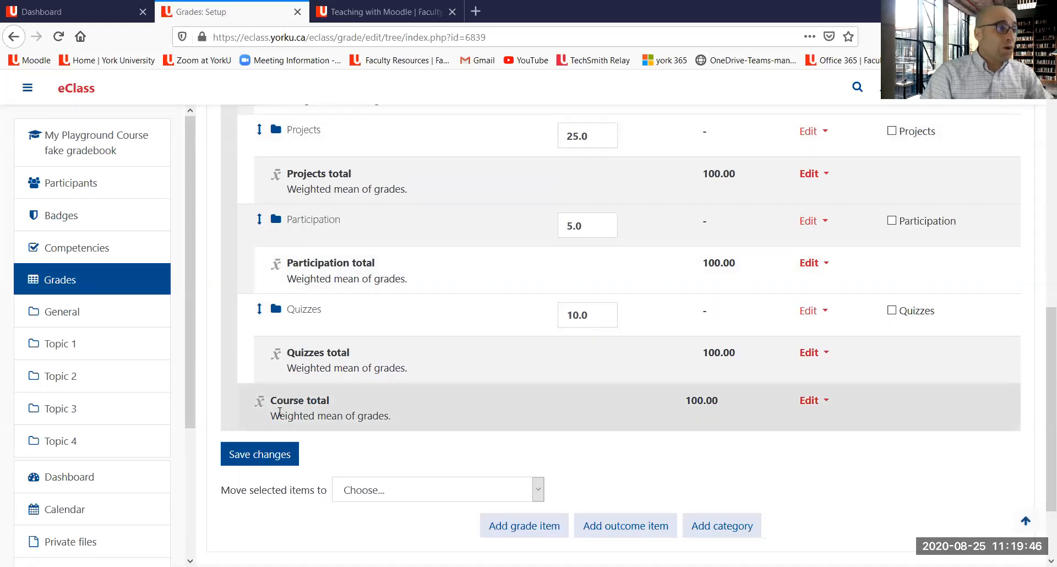
mouse_move(286, 382)
mouse_down()
mouse_move(347, 422)
mouse_move(395, 390)
mouse_move(304, 384)
mouse_up()
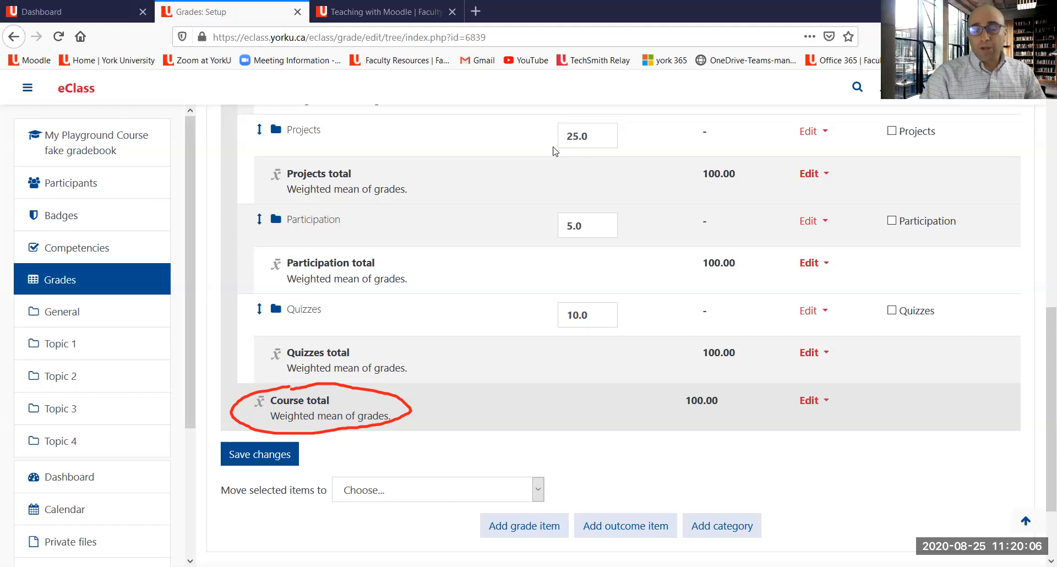
click(702, 101)
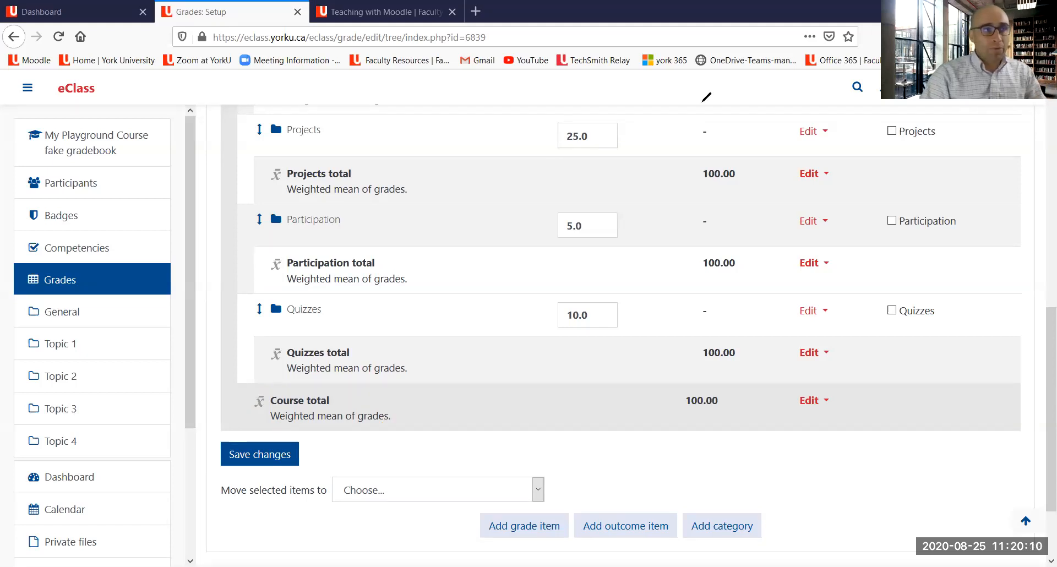
Step: Start a new grade item named class participation and expand its full set of grade item settings
scroll(664, 236, down, 3)
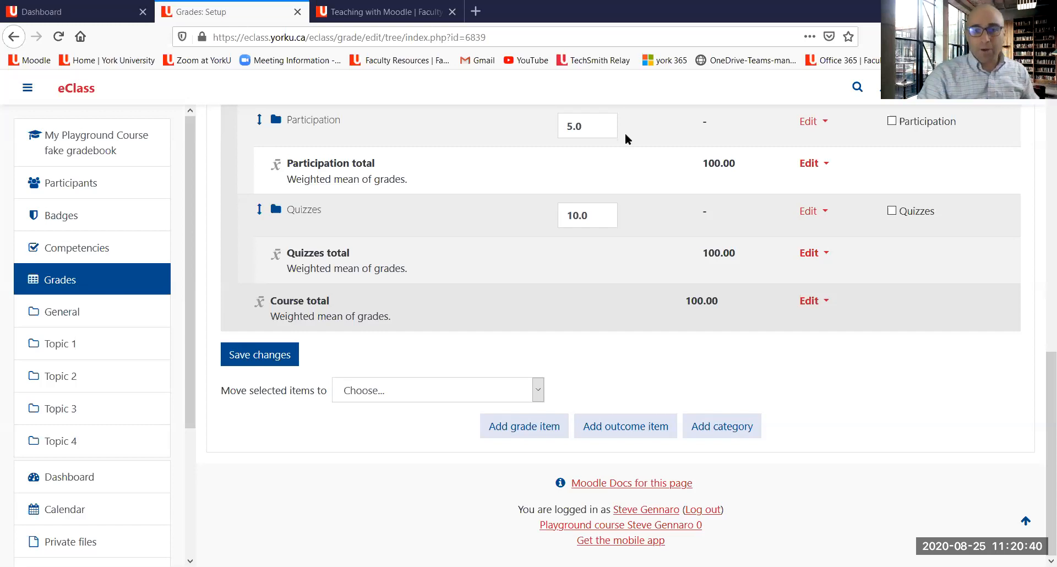
mouse_move(583, 374)
mouse_down()
mouse_move(545, 410)
mouse_move(493, 410)
mouse_move(571, 422)
mouse_move(543, 406)
mouse_up()
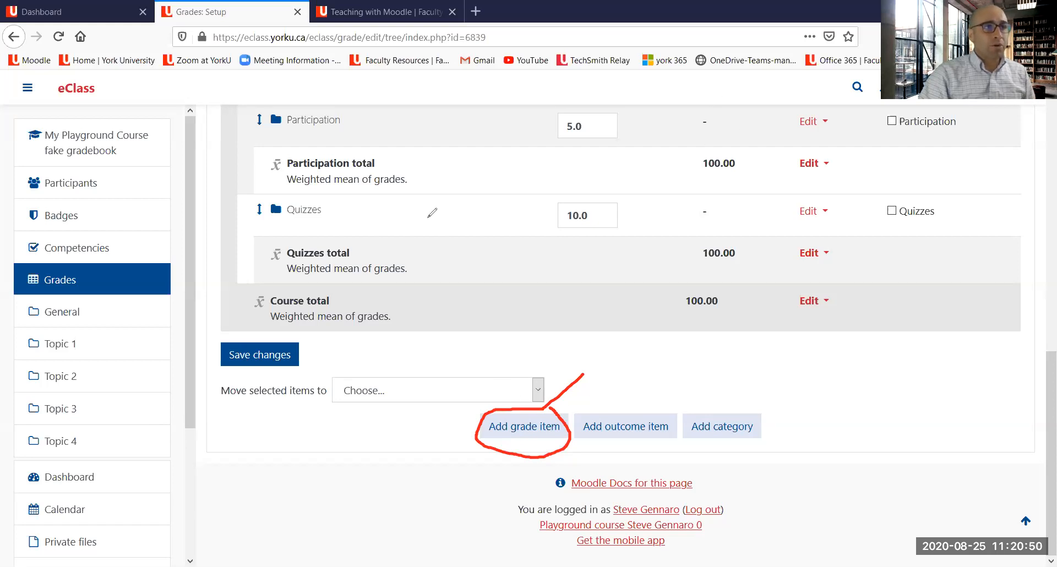
key(Escape)
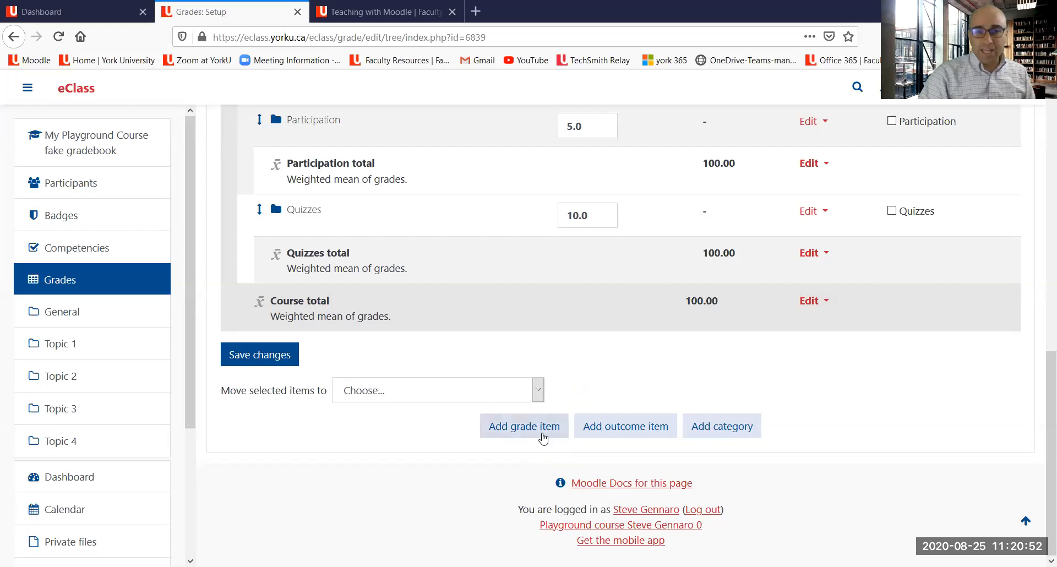
click(543, 438)
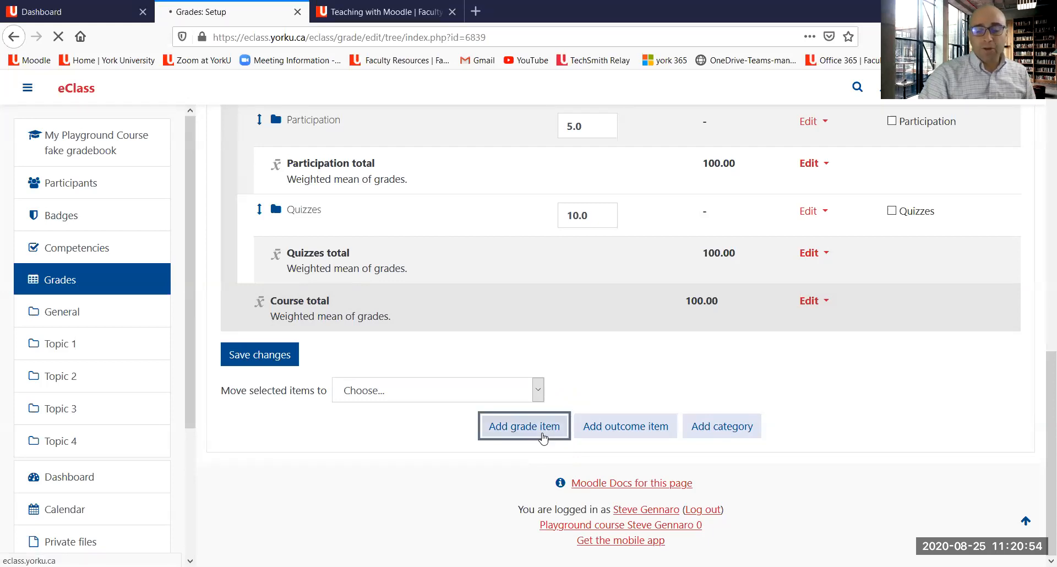
click(462, 293)
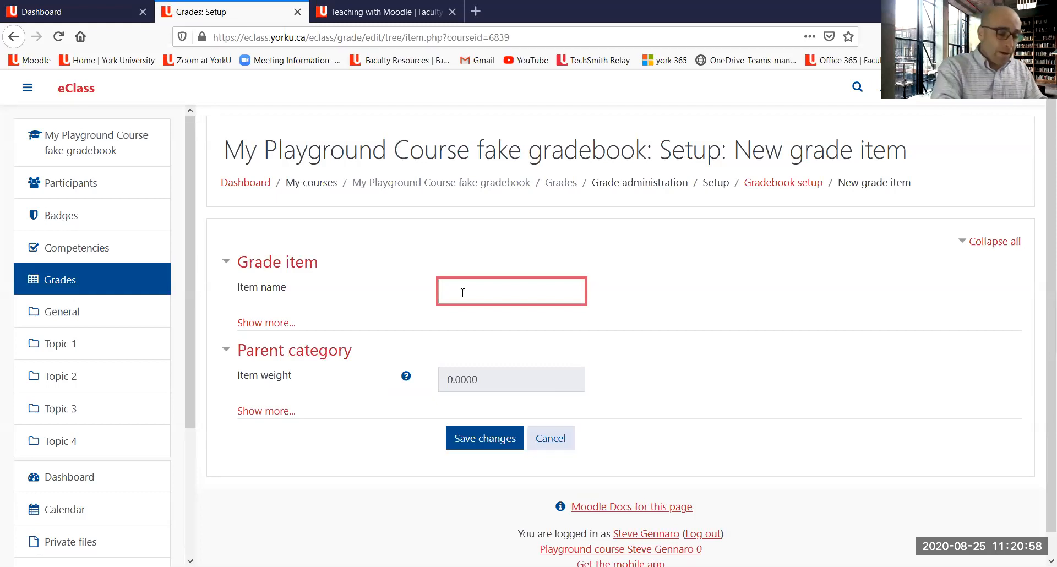
text(cl)
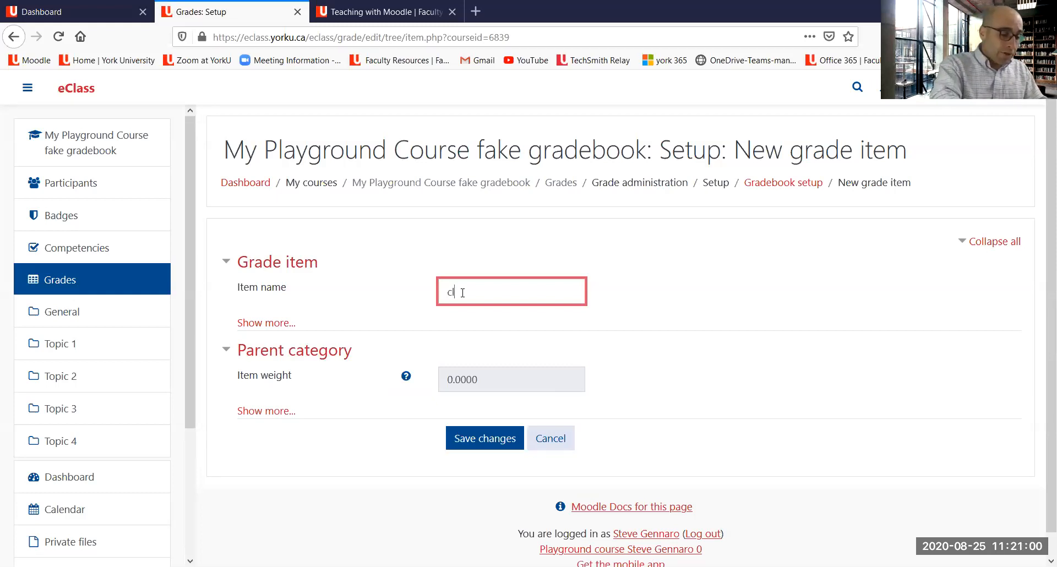
text(ass parti)
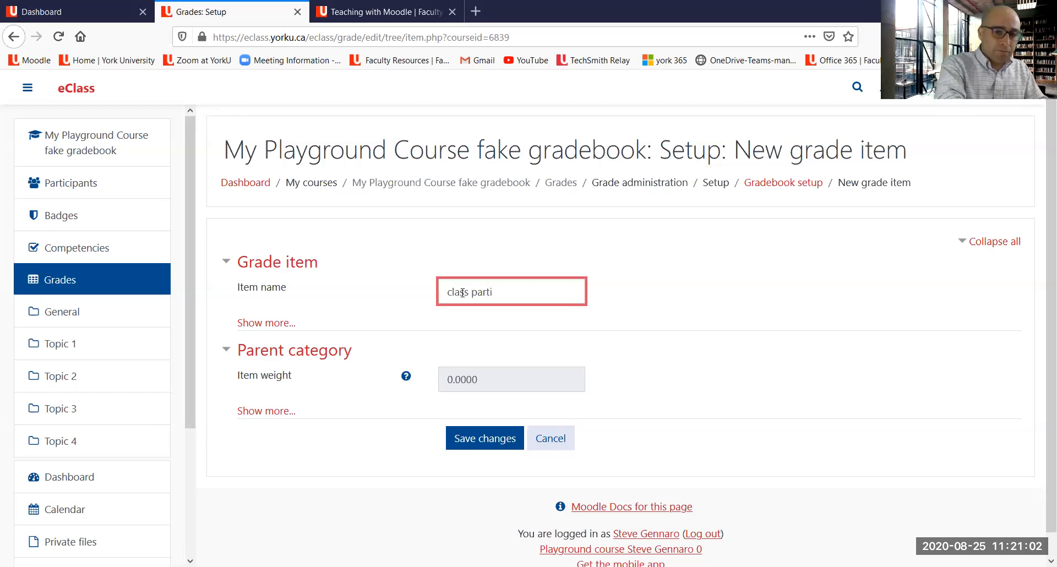
text(cipation)
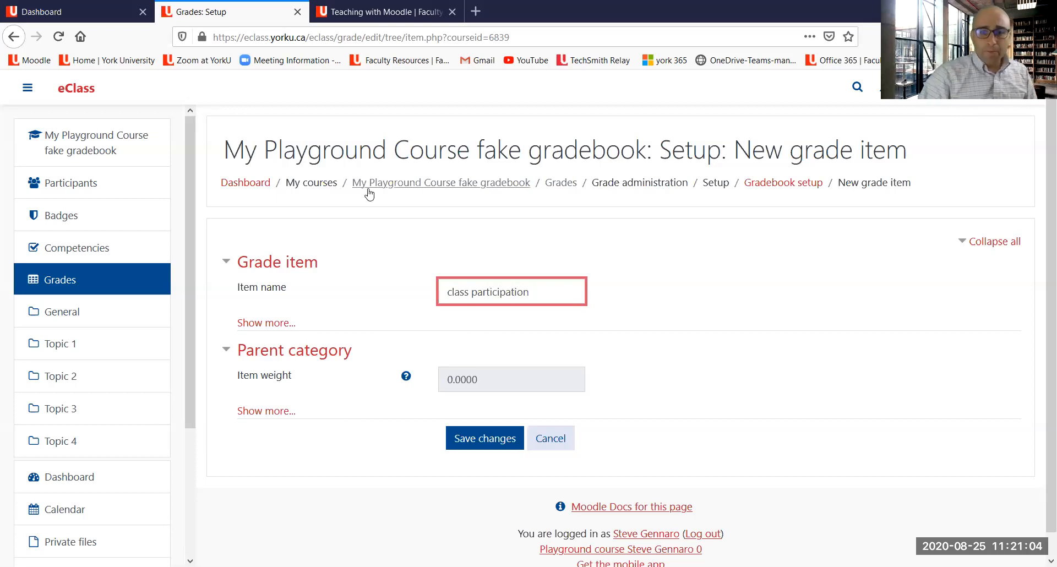
click(274, 324)
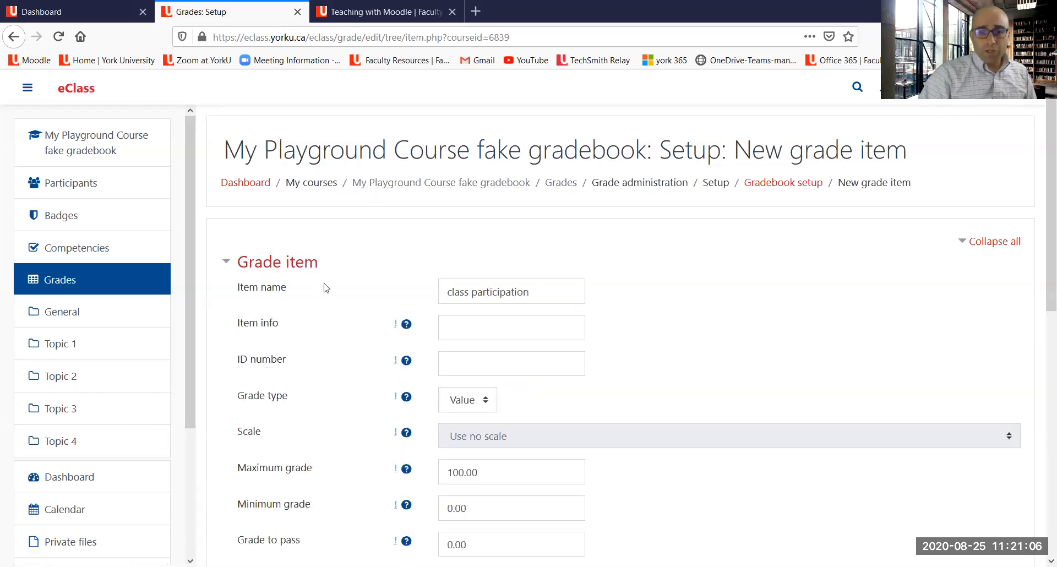
Step: Keep the grade type as Value and set the class participation item's maximum grade to 10
scroll(337, 277, down, 3)
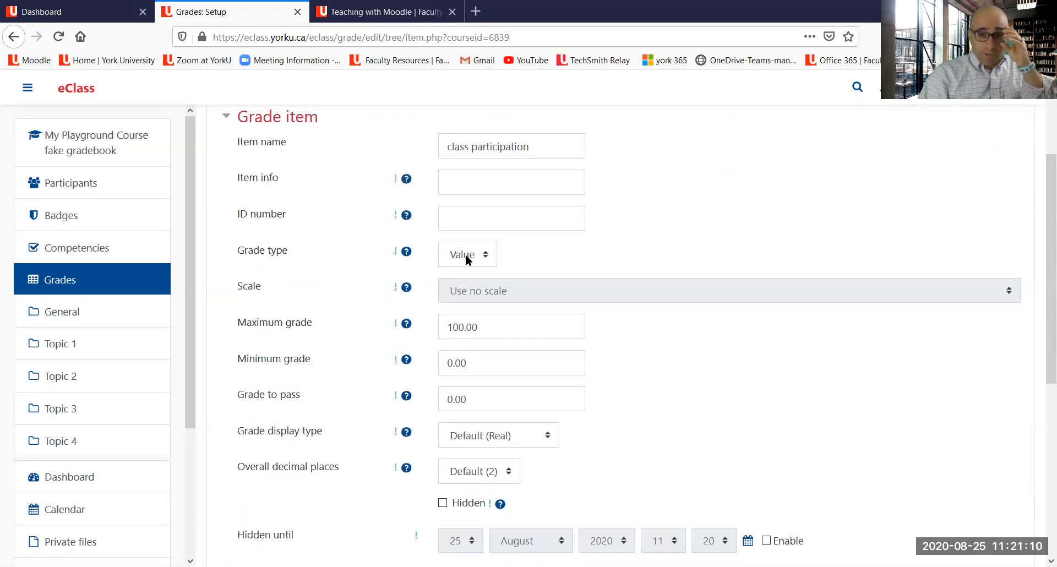
click(467, 265)
click(467, 273)
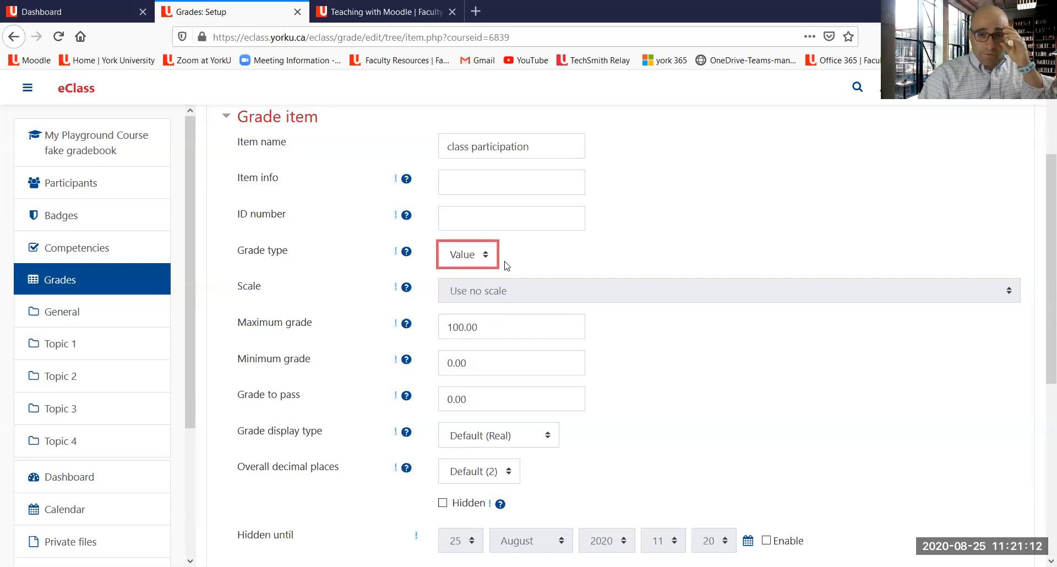
scroll(520, 253, down, 2)
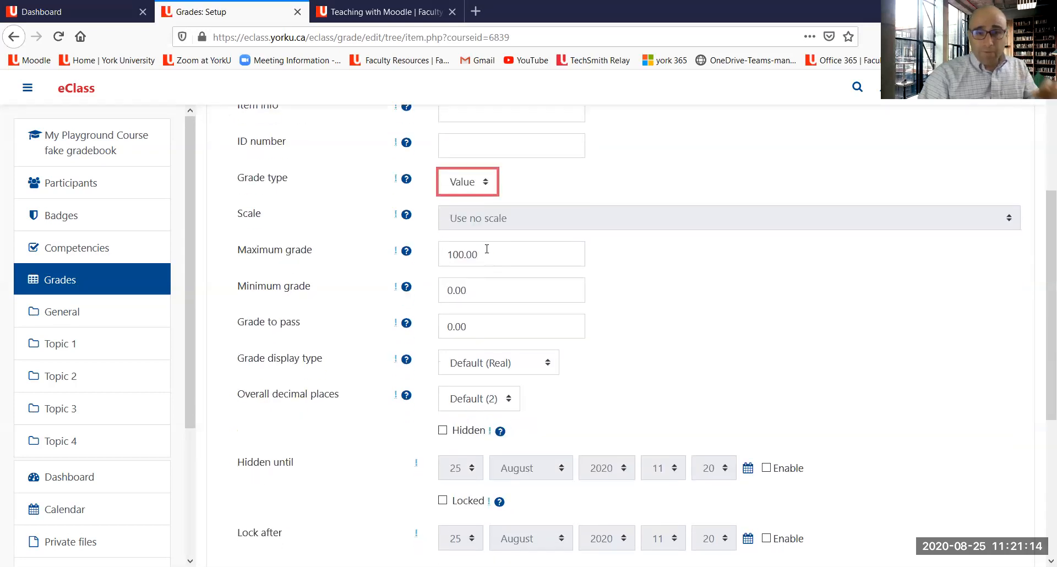
drag(486, 252, 443, 260)
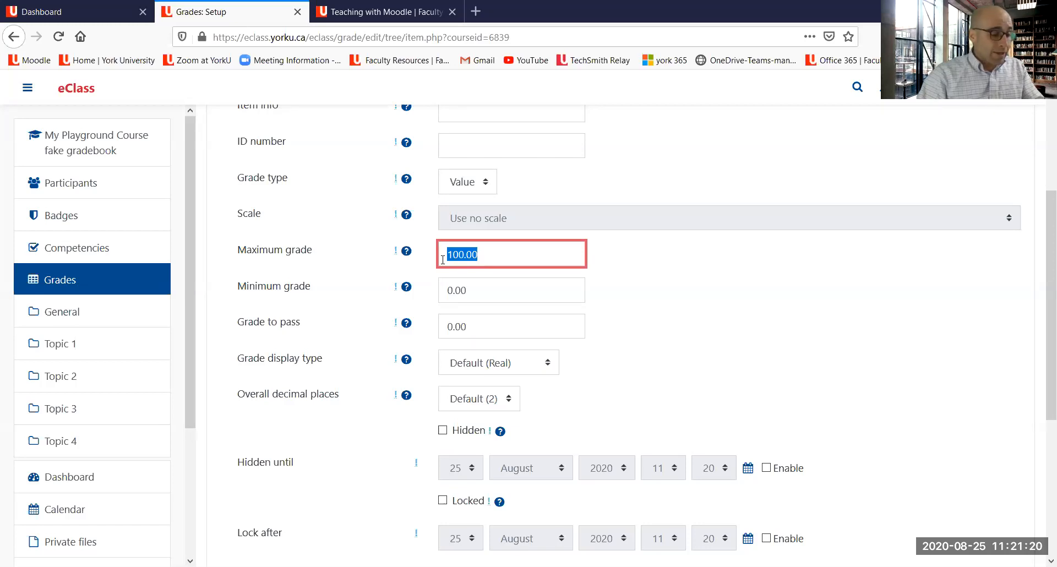
text(10)
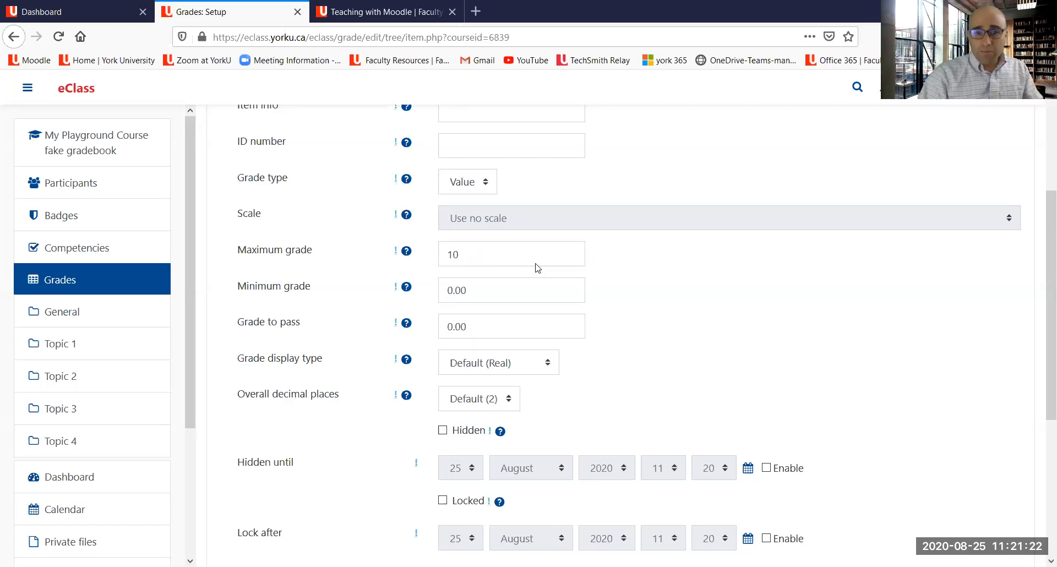
Step: Set the class participation item's grade to pass to 5.0
double_click(475, 331)
text(5.0)
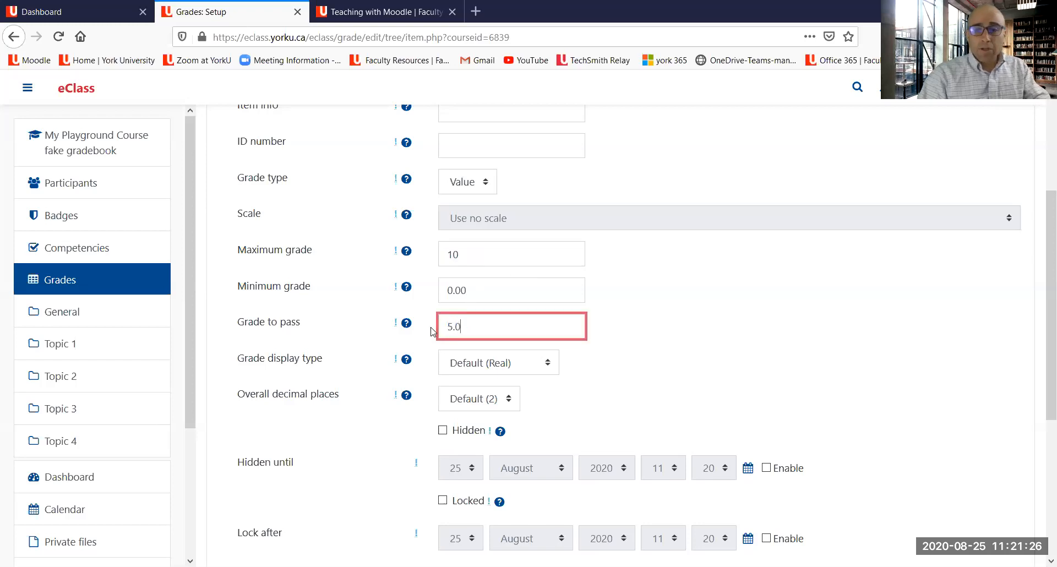
click(627, 324)
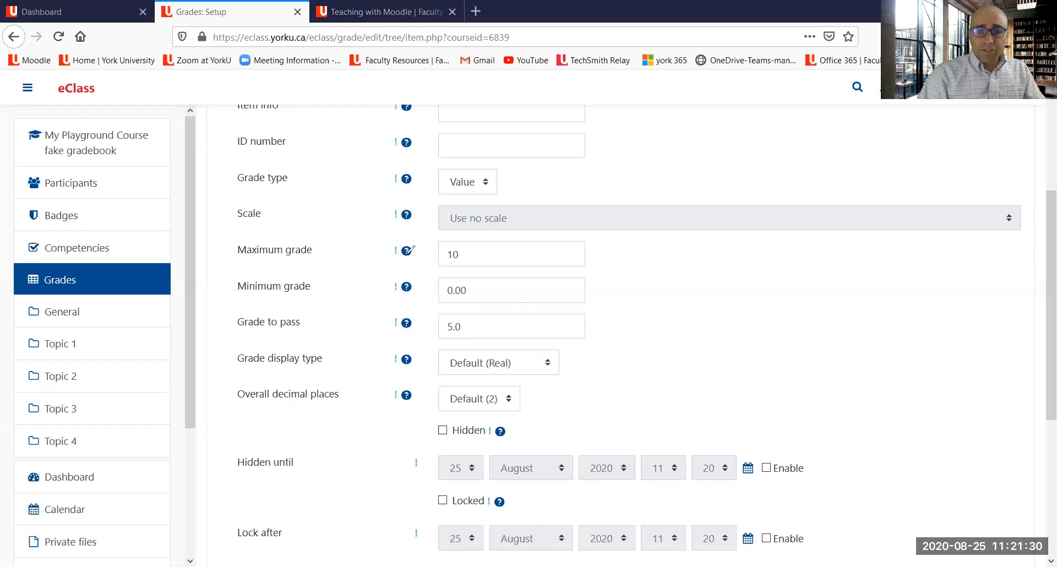
mouse_move(219, 341)
mouse_down()
mouse_move(332, 342)
mouse_move(334, 297)
mouse_move(252, 301)
mouse_move(219, 333)
mouse_up()
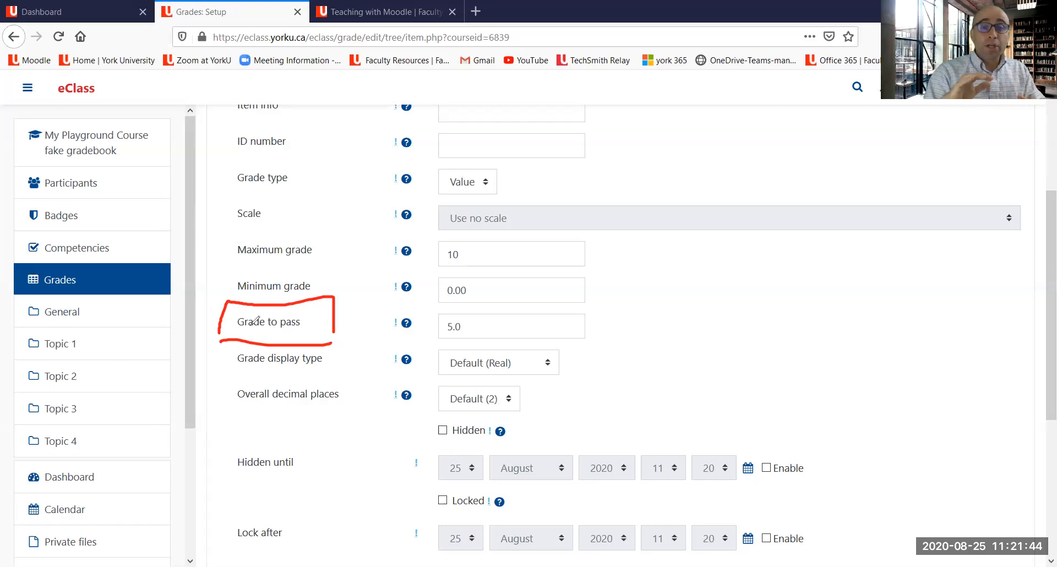
click(319, 334)
mouse_move(319, 334)
mouse_down()
mouse_move(481, 331)
mouse_move(443, 300)
mouse_move(431, 329)
mouse_up()
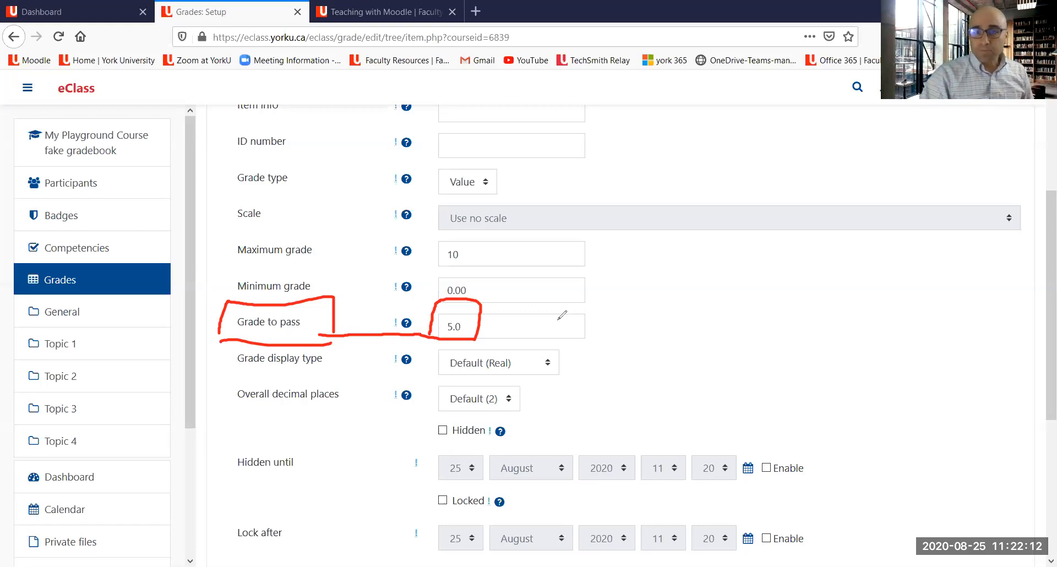
click(723, 112)
click(760, 100)
Step: Expand the parent category options to reveal the item's grade category setting
scroll(652, 208, down, 3)
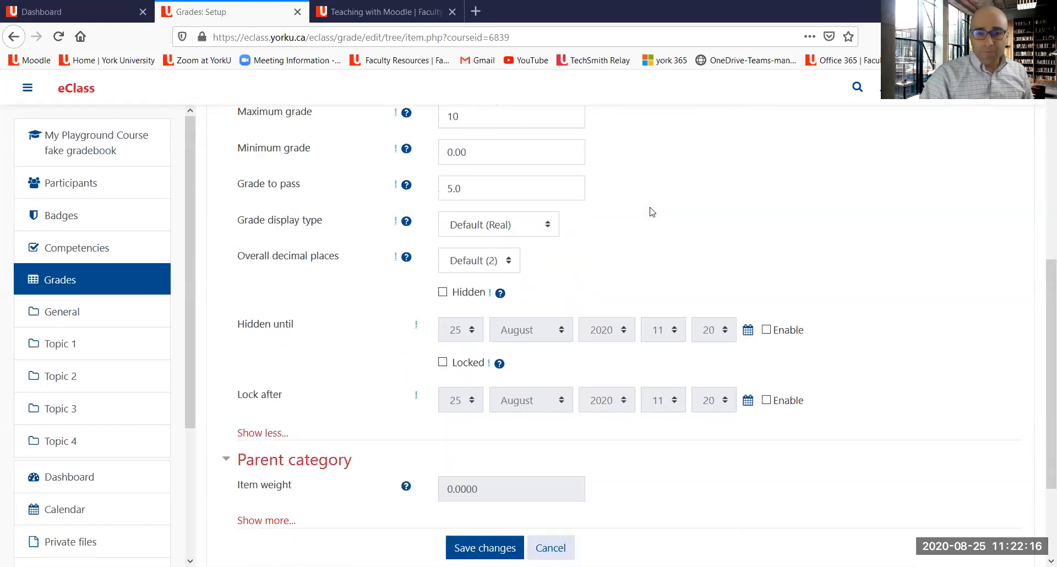
scroll(410, 363, down, 1)
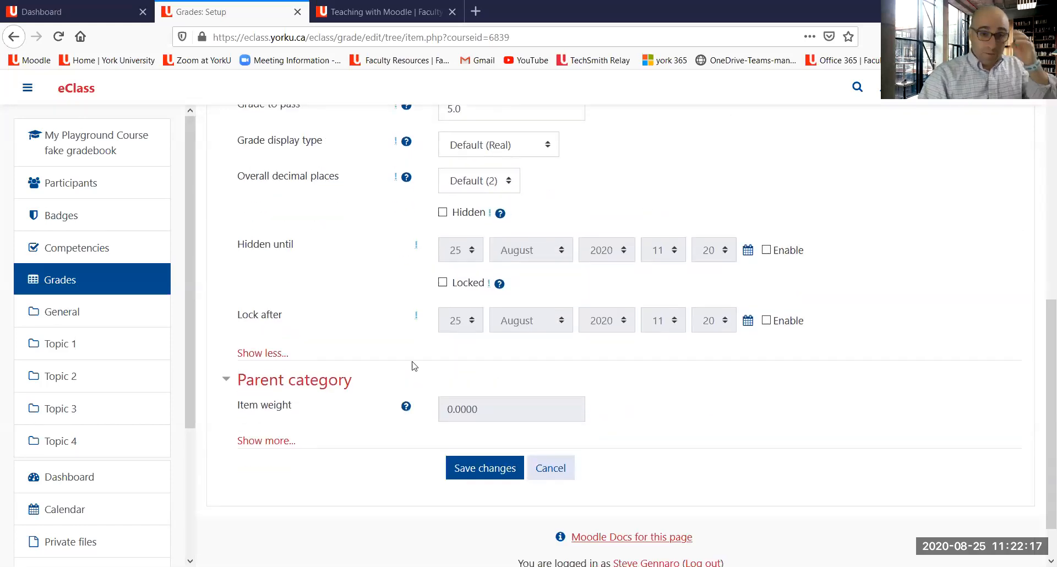
click(278, 447)
scroll(469, 309, up, 4)
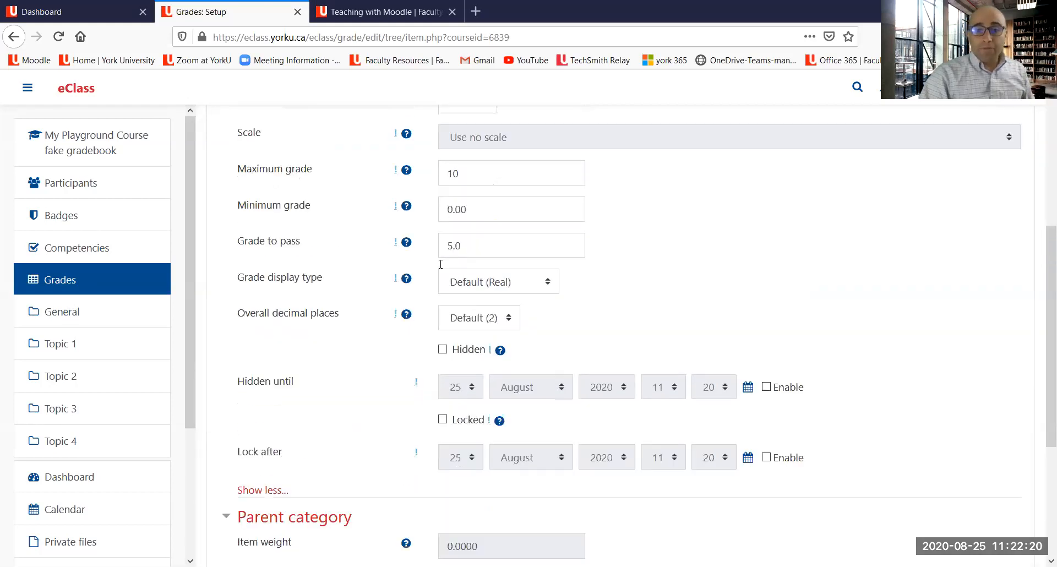
scroll(440, 264, up, 2)
scroll(447, 259, down, 4)
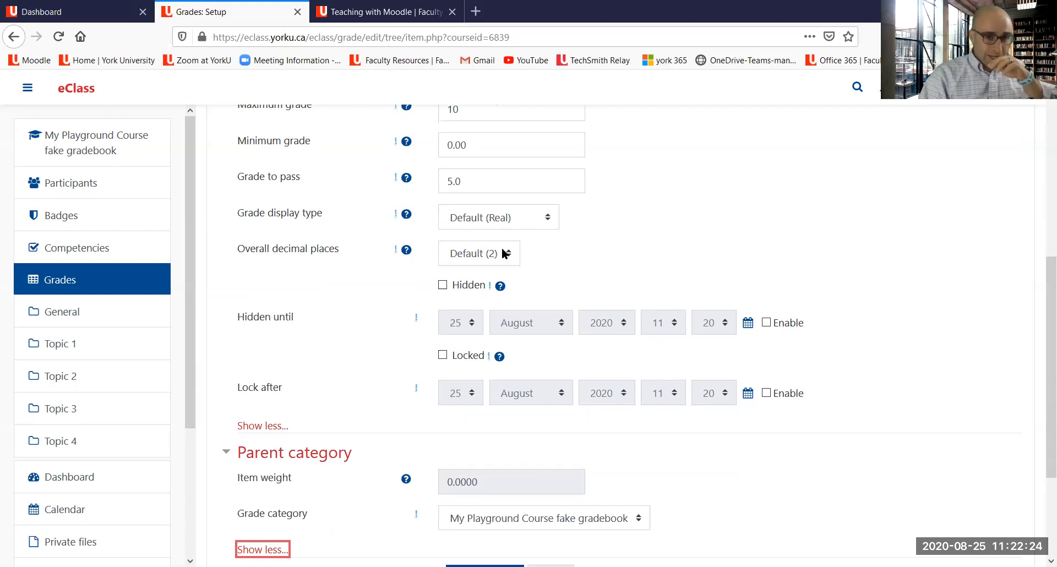
scroll(503, 253, down, 3)
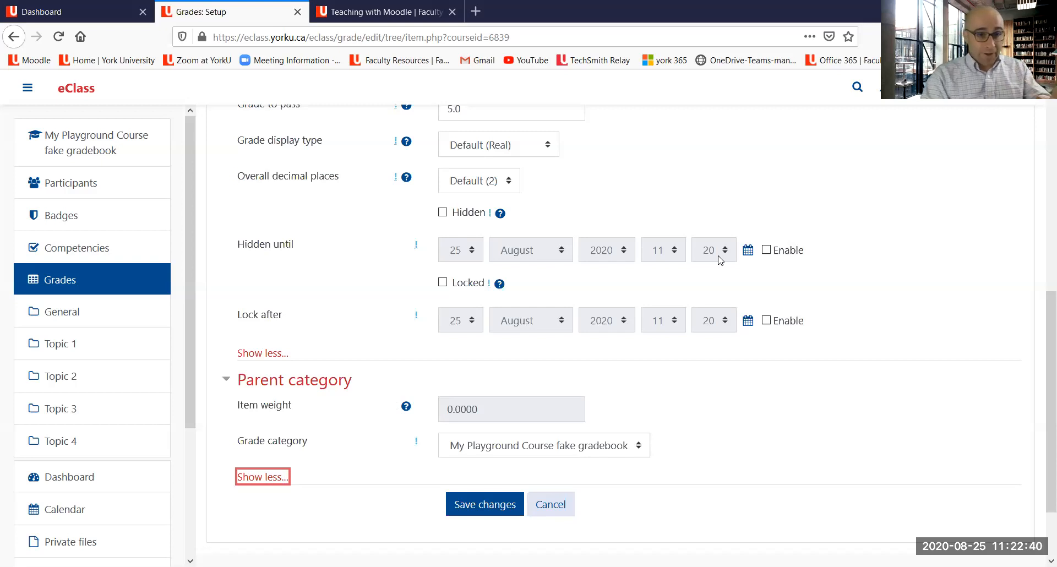
Step: Mark the class participation grade item as hidden
click(442, 212)
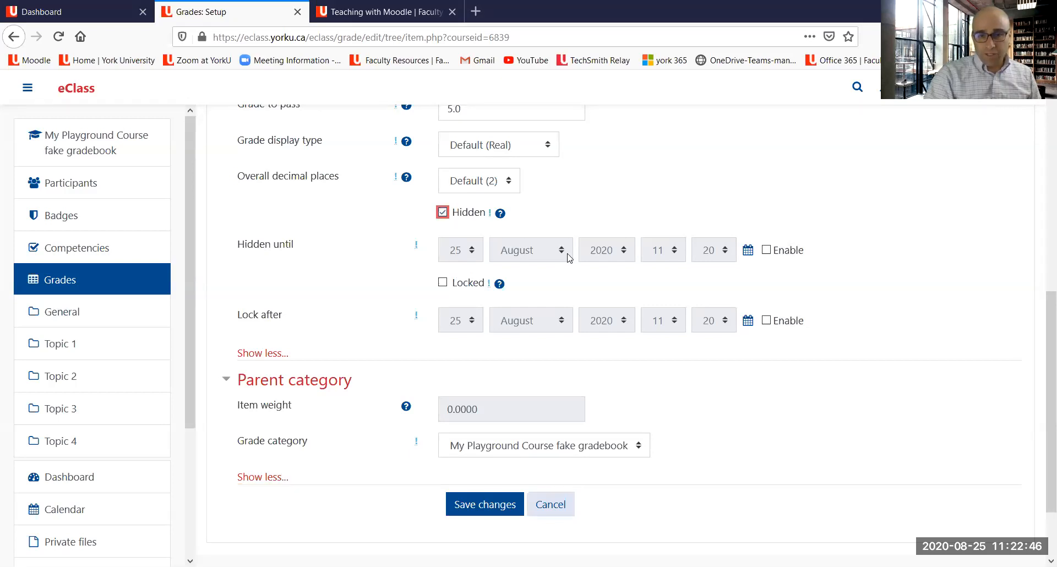
click(443, 209)
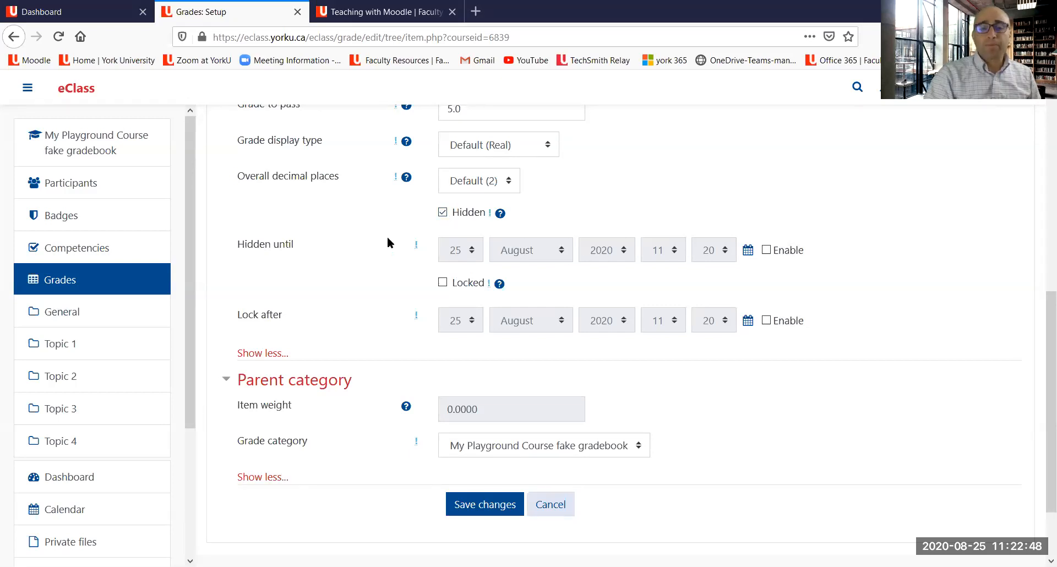
scroll(388, 243, down, 2)
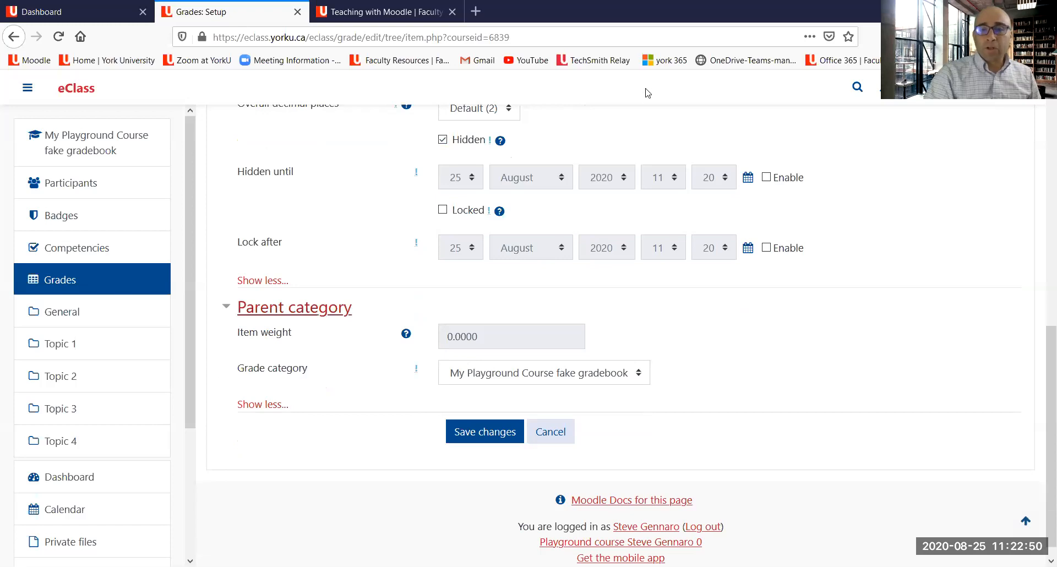
drag(224, 381, 323, 375)
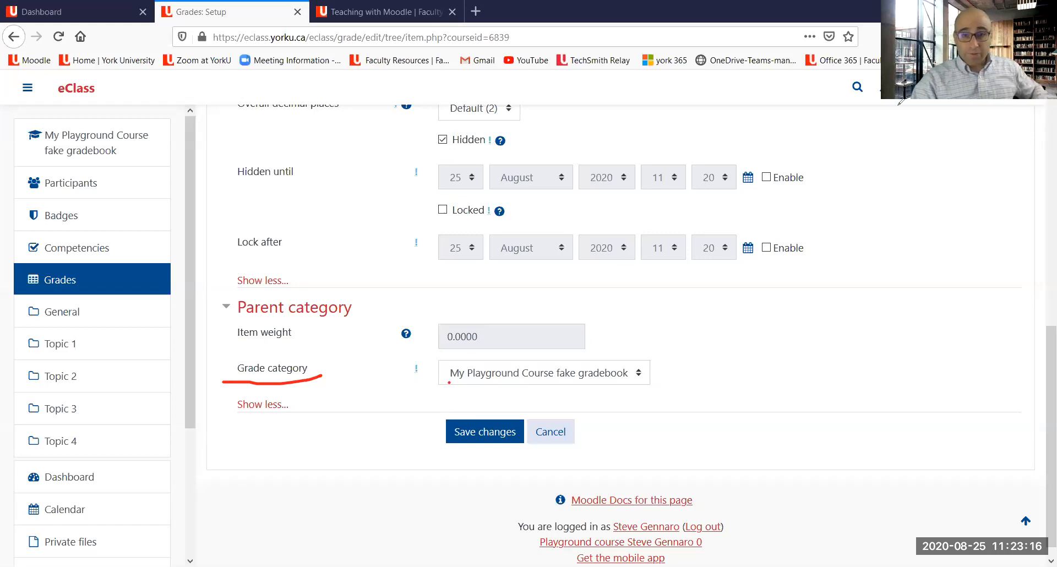
click(680, 98)
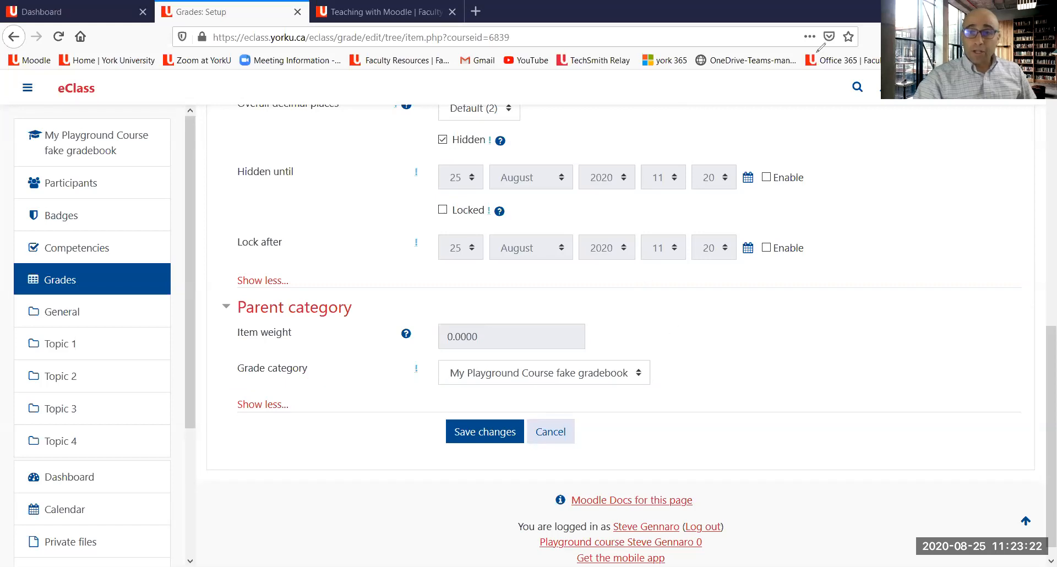
Step: Place the class participation item in the Participation grade category and save the item
click(637, 377)
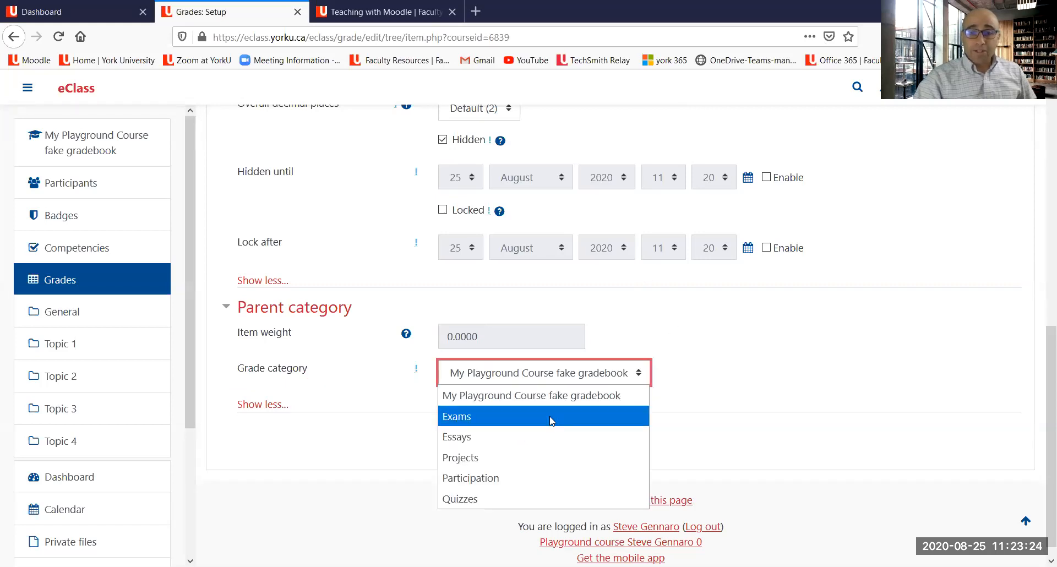
click(510, 477)
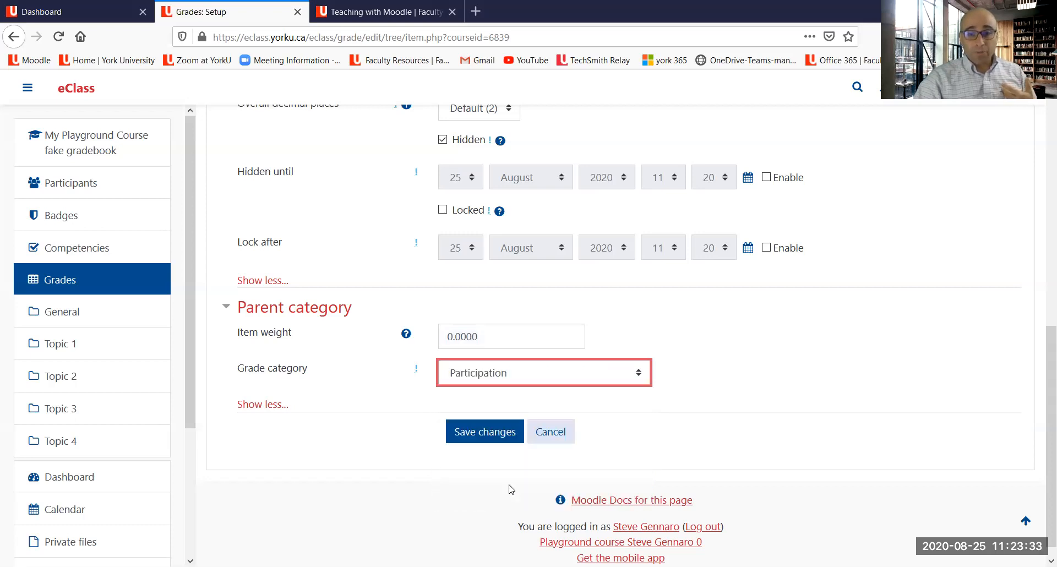
click(477, 439)
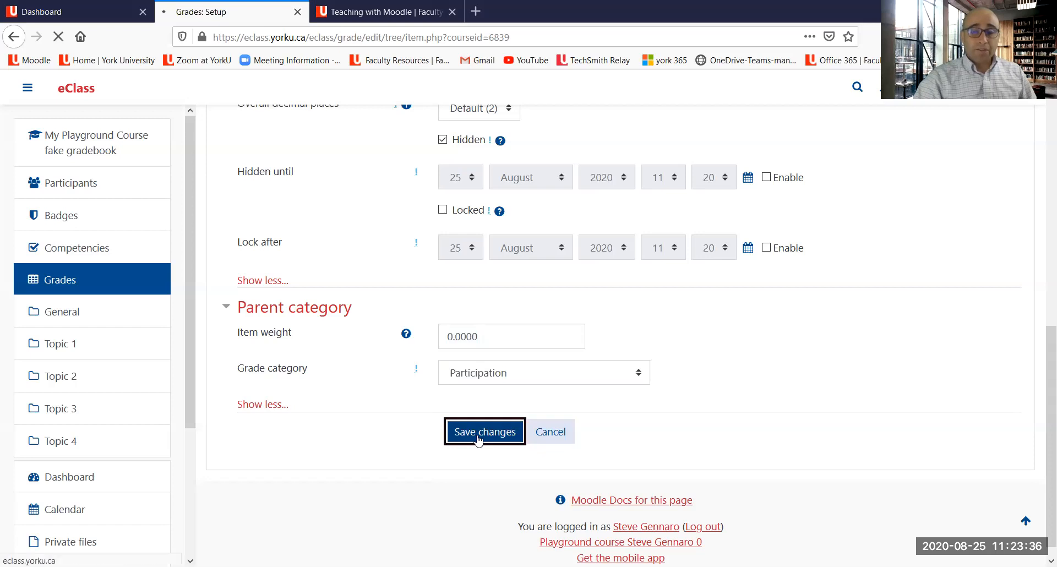
Step: Examine the Participation category and its class participation item's weight in the gradebook setup
scroll(502, 309, down, 3)
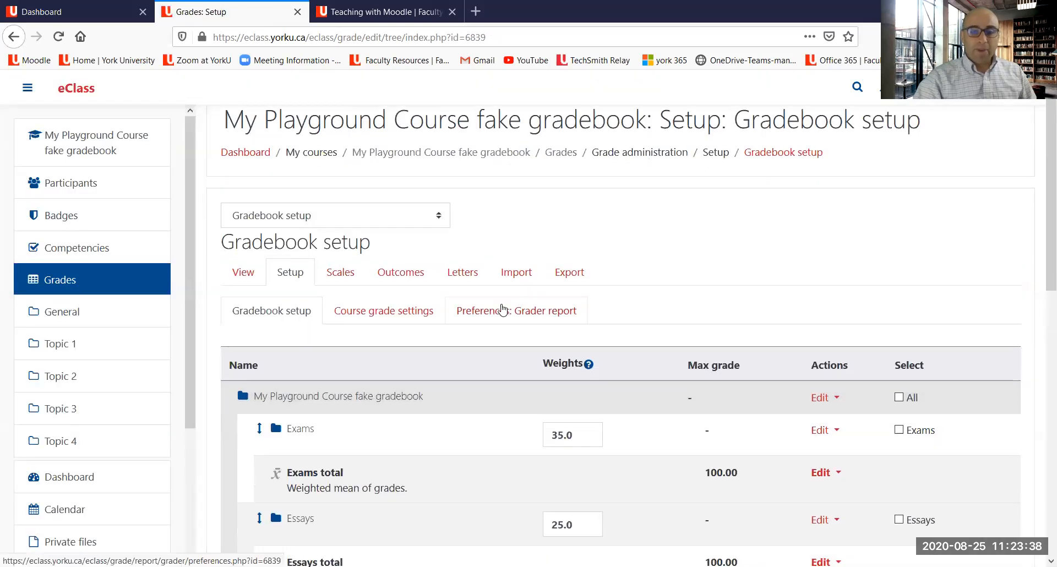
scroll(502, 308, down, 4)
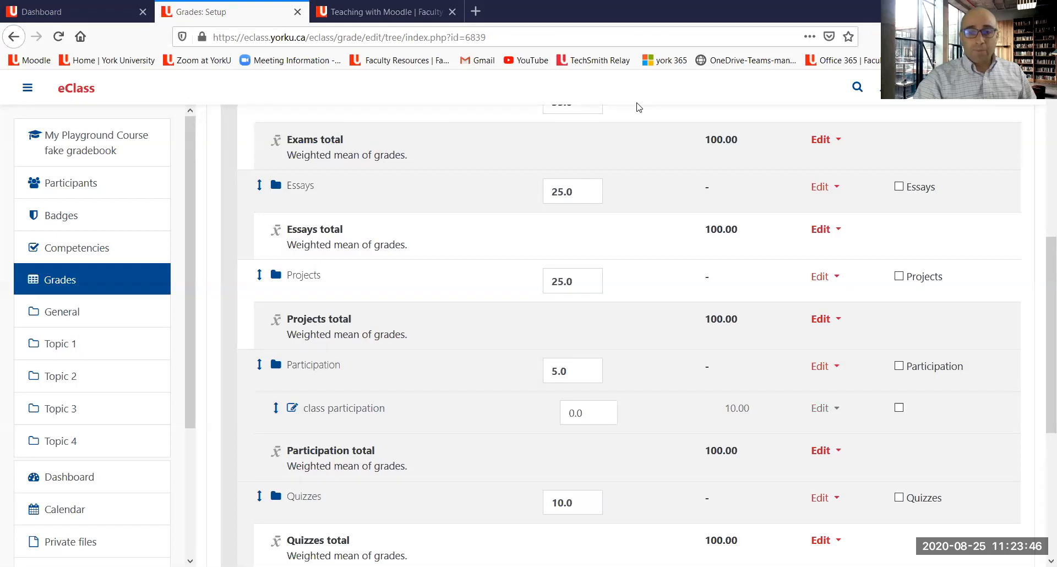
mouse_move(292, 423)
mouse_down()
mouse_move(375, 423)
mouse_move(376, 379)
mouse_move(280, 392)
mouse_move(305, 423)
mouse_up()
mouse_move(250, 379)
mouse_down()
mouse_move(350, 361)
mouse_move(268, 350)
mouse_move(247, 372)
mouse_up()
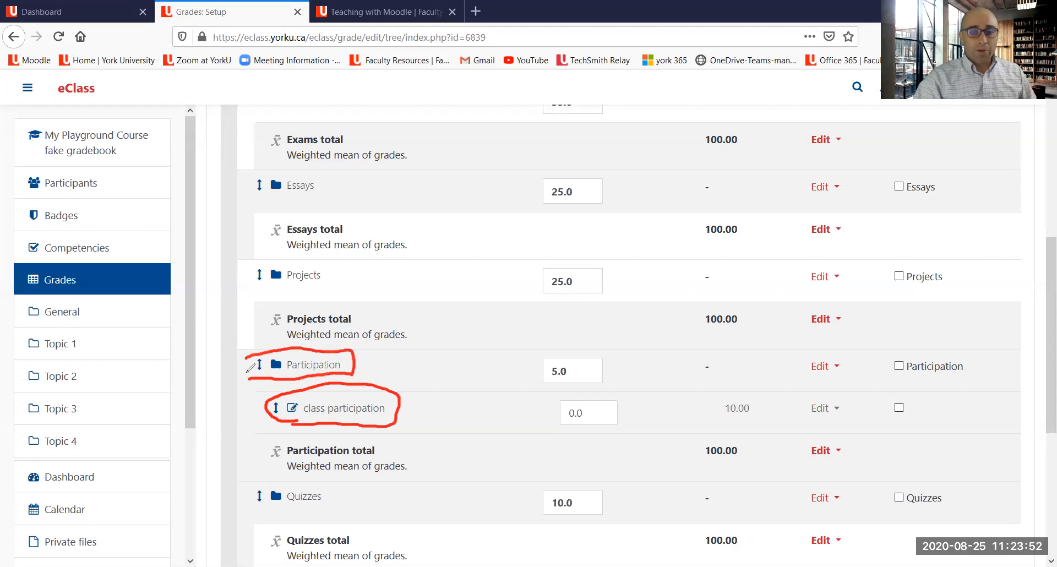
mouse_move(364, 364)
mouse_down()
mouse_move(497, 378)
mouse_move(538, 367)
mouse_up()
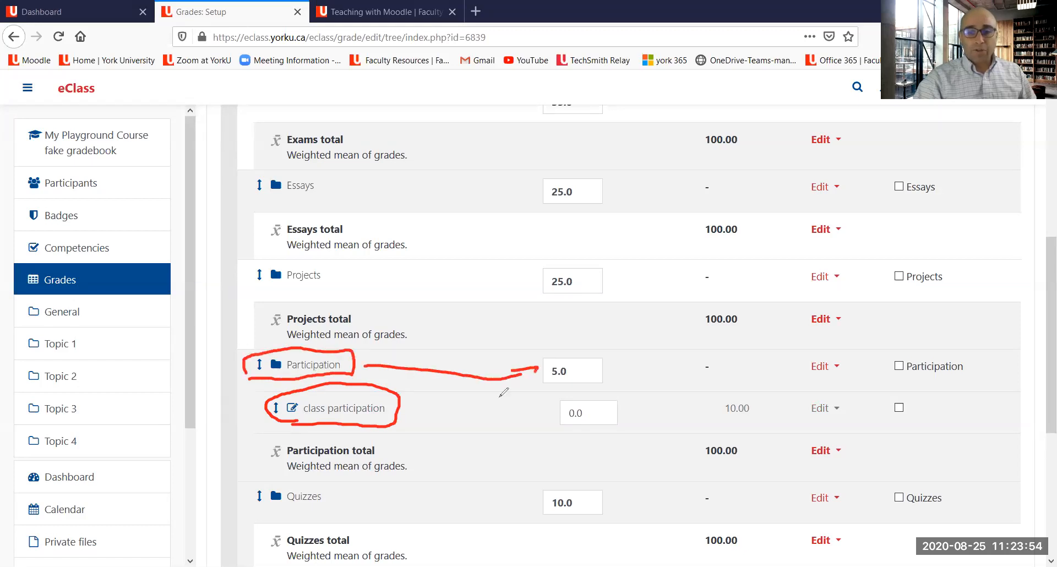
drag(292, 428, 443, 410)
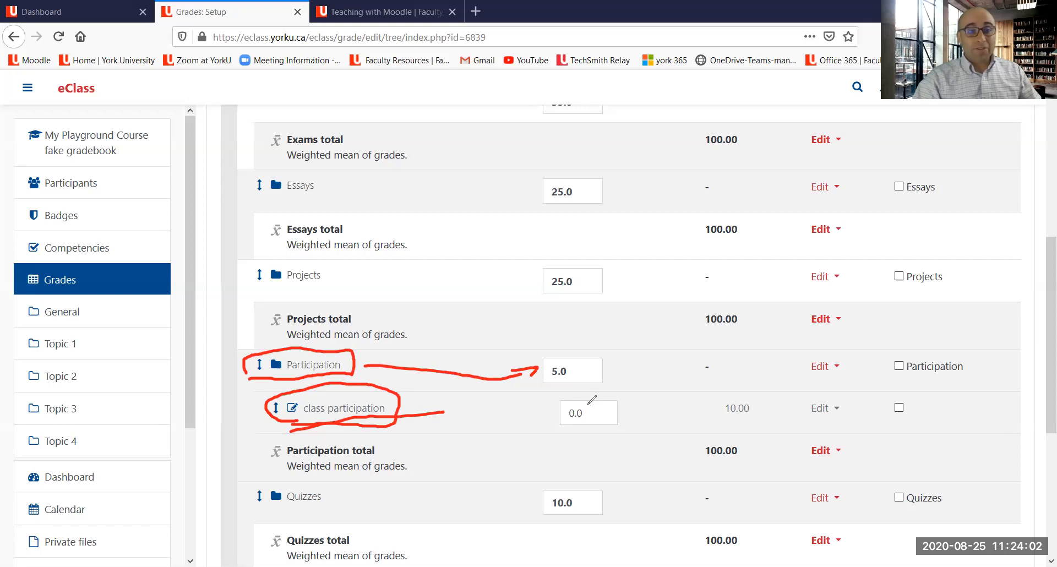
drag(559, 396, 575, 426)
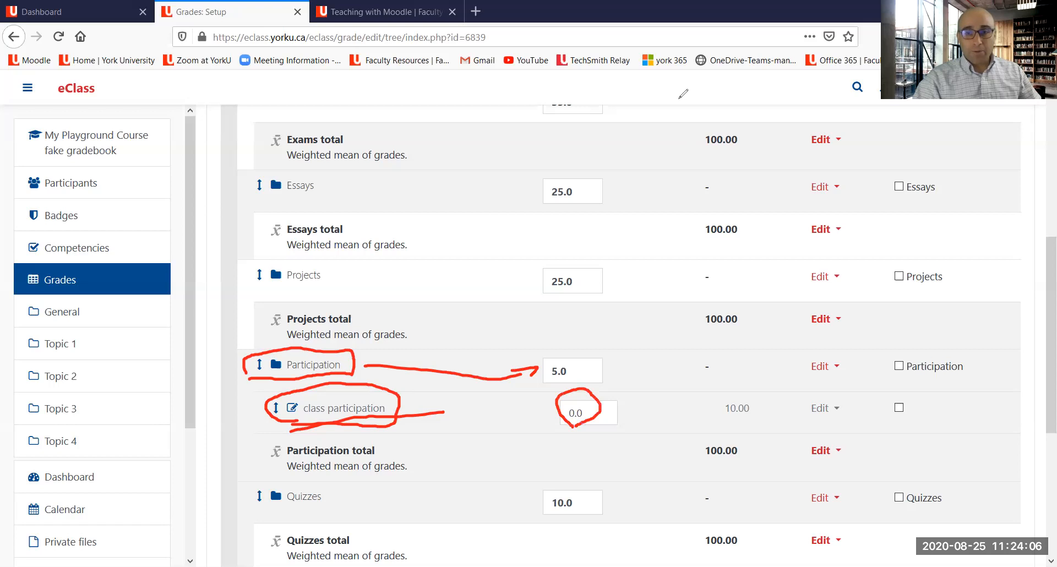
key(Escape)
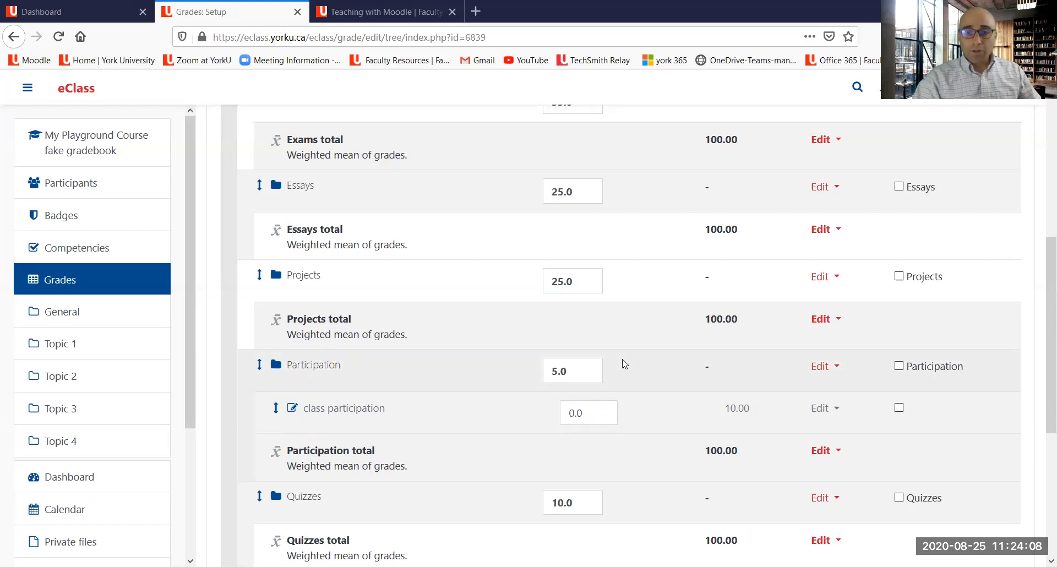
Step: Set the class participation item's weight to 2.5 and save the gradebook setup
key(BackSpace)
key(BackSpace)
key(BackSpace)
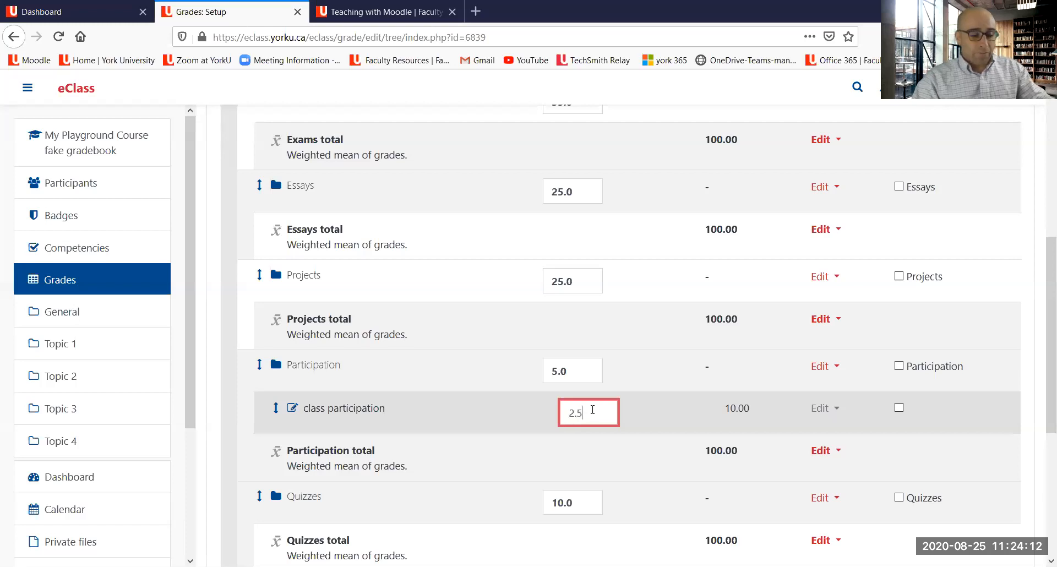
scroll(488, 408, down, 4)
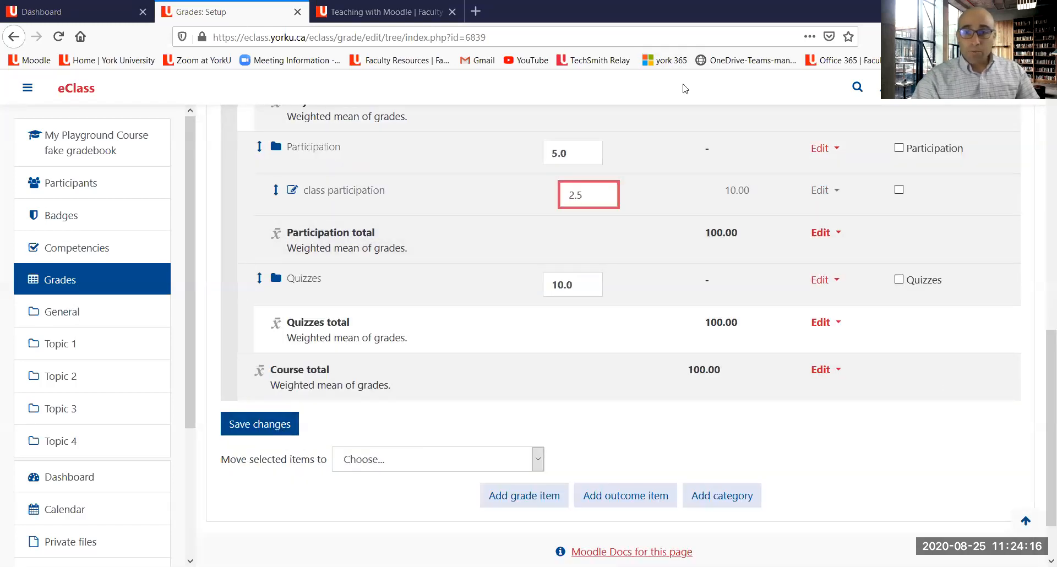
mouse_move(672, 172)
mouse_down()
mouse_move(763, 196)
mouse_move(697, 174)
mouse_up()
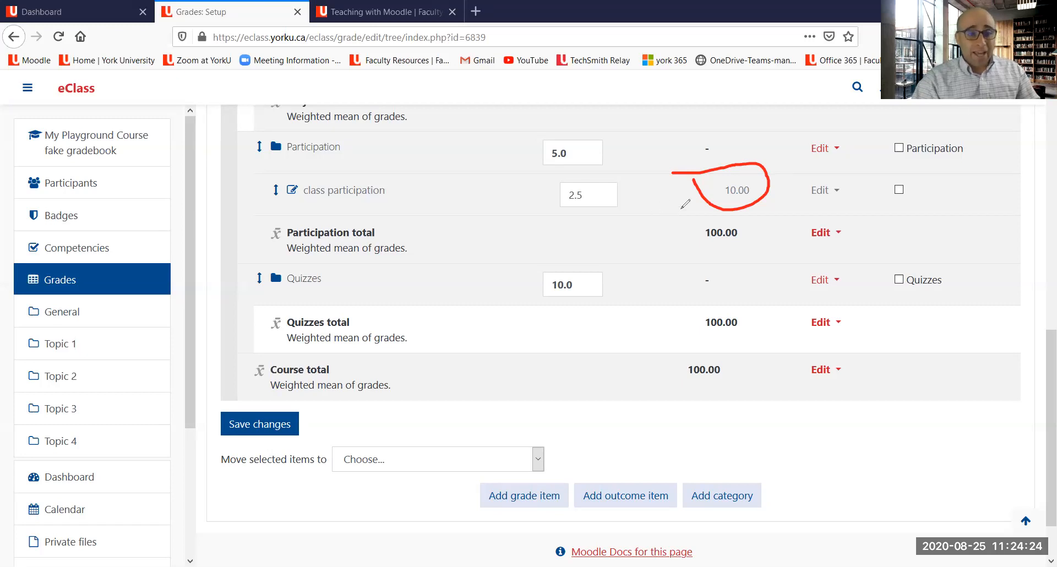
mouse_move(562, 193)
mouse_down()
mouse_move(614, 204)
mouse_move(611, 177)
mouse_move(585, 179)
mouse_move(558, 208)
mouse_up()
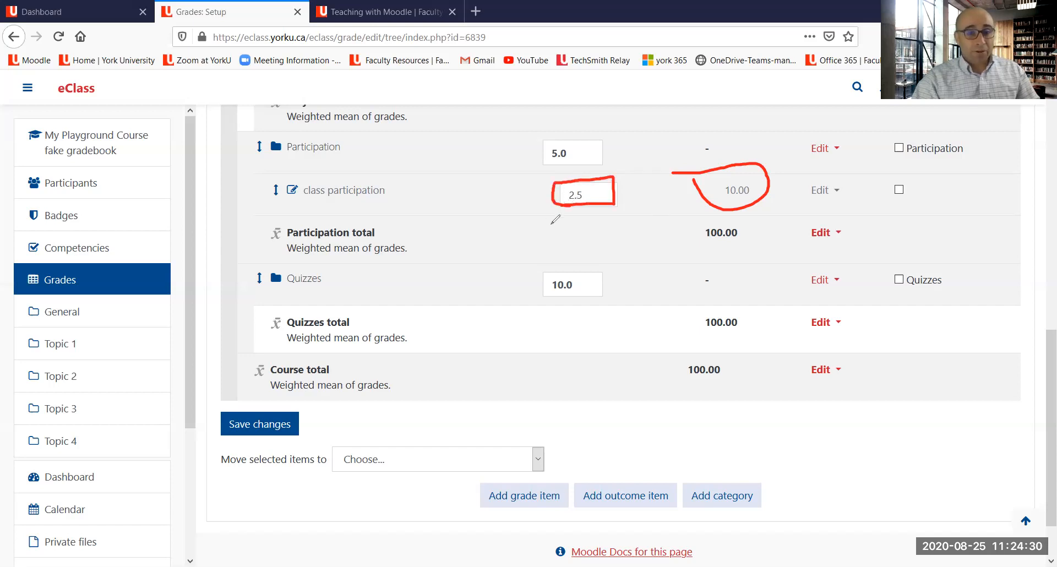
mouse_move(555, 205)
mouse_down()
mouse_move(543, 165)
mouse_move(678, 302)
mouse_move(694, 349)
mouse_move(695, 337)
mouse_up()
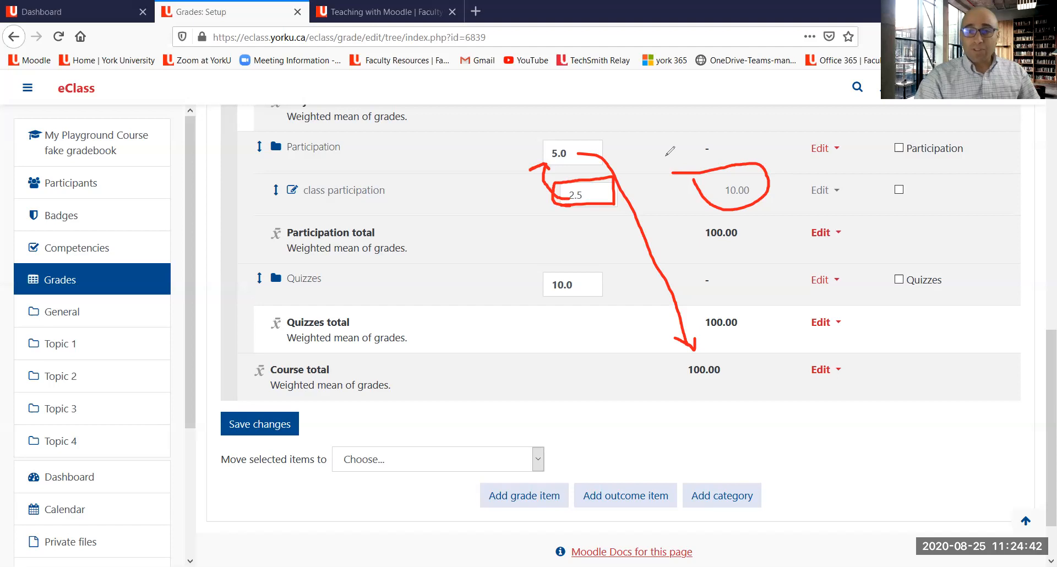
key(Escape)
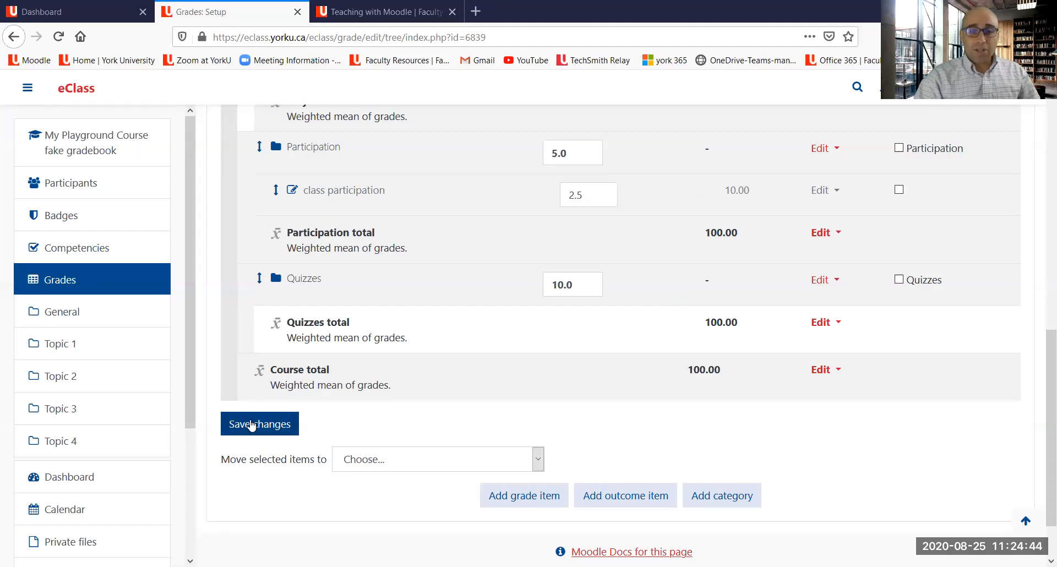
click(251, 425)
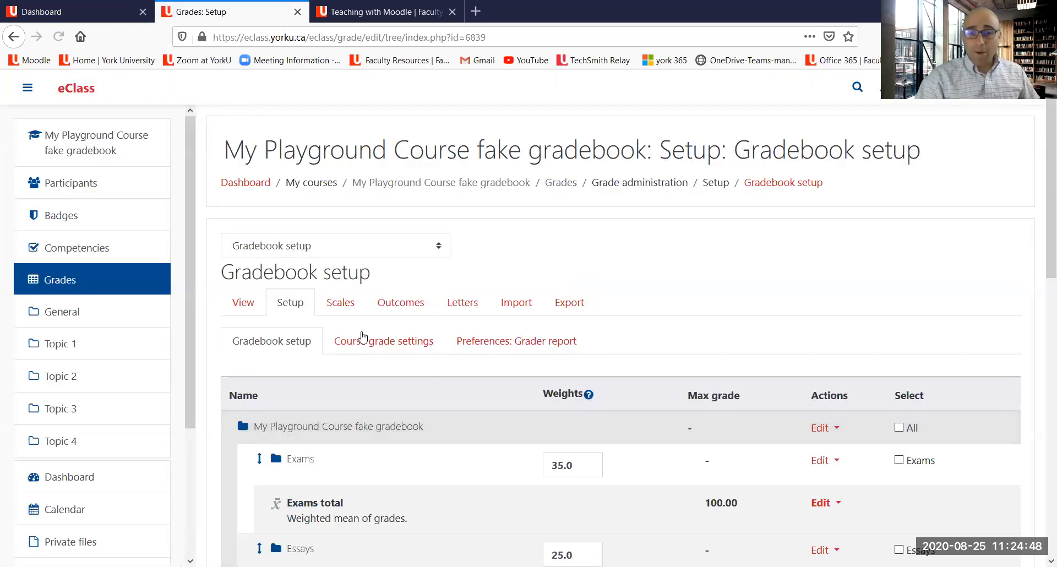
Step: Add a new grade item named attend and expand its full set of options
scroll(363, 329, down, 5)
scroll(363, 329, down, 2)
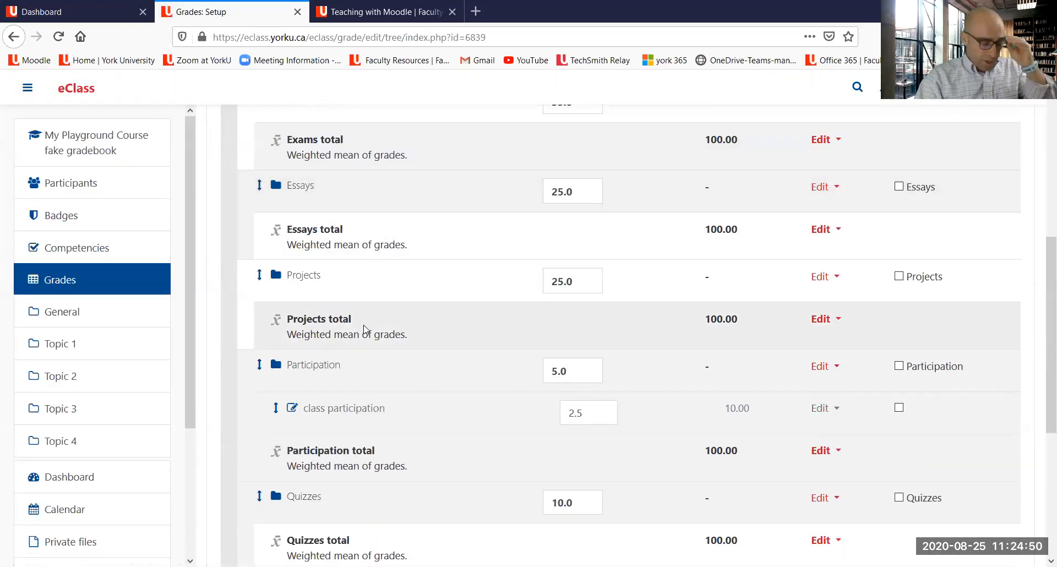
scroll(363, 329, down, 3)
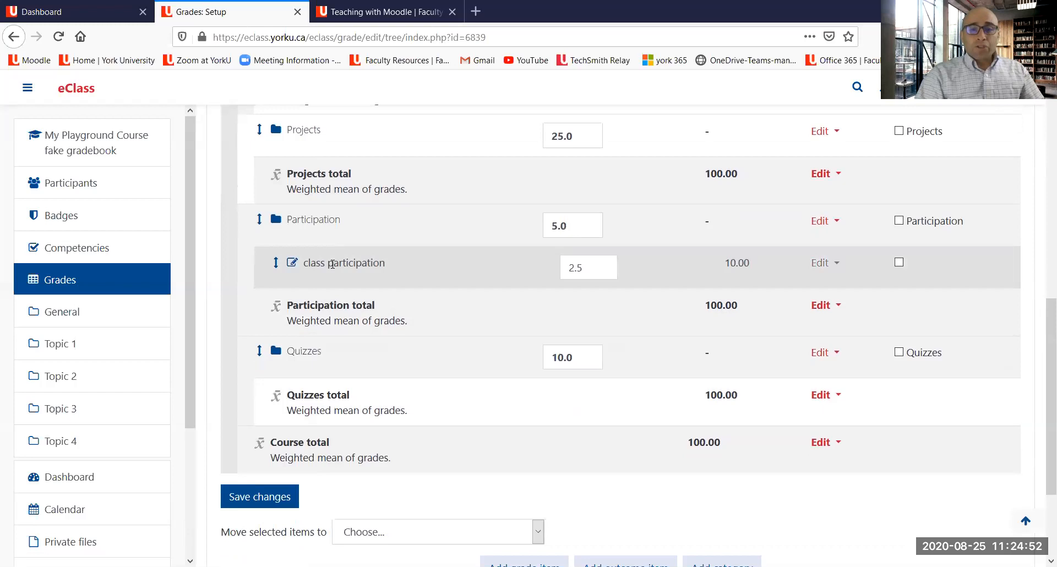
scroll(332, 264, down, 2)
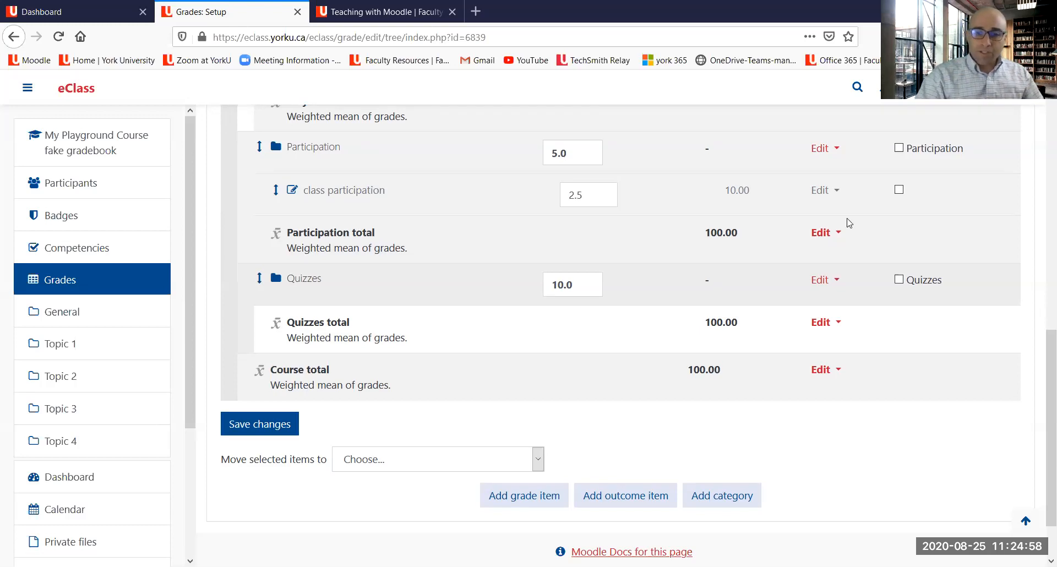
click(535, 504)
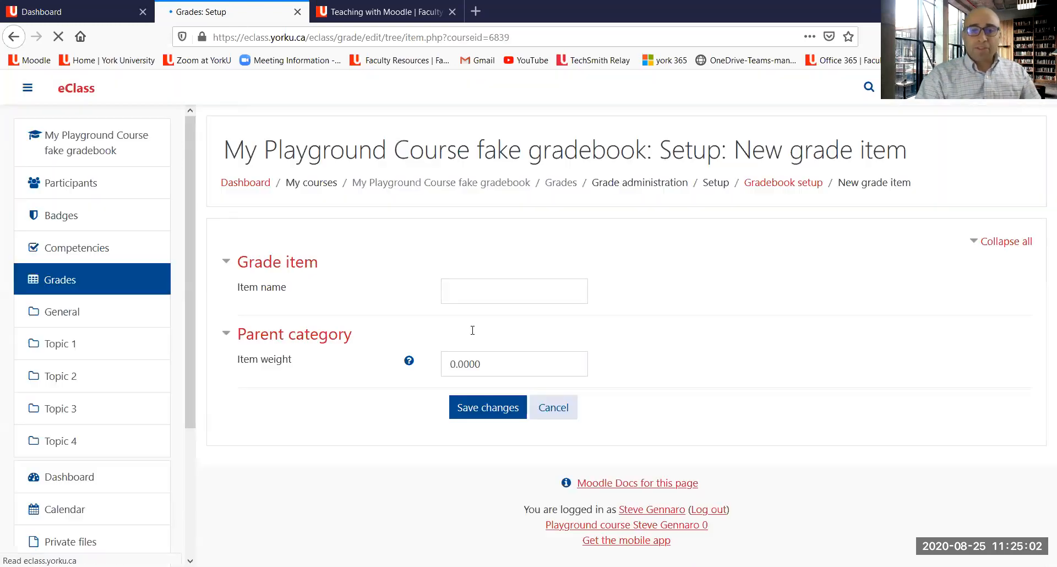
click(466, 293)
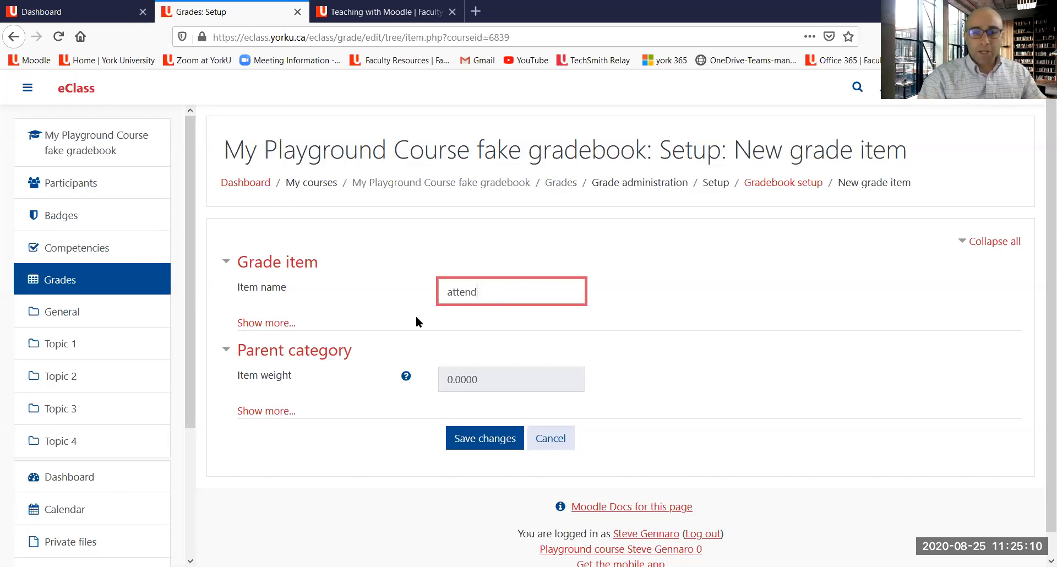
click(275, 324)
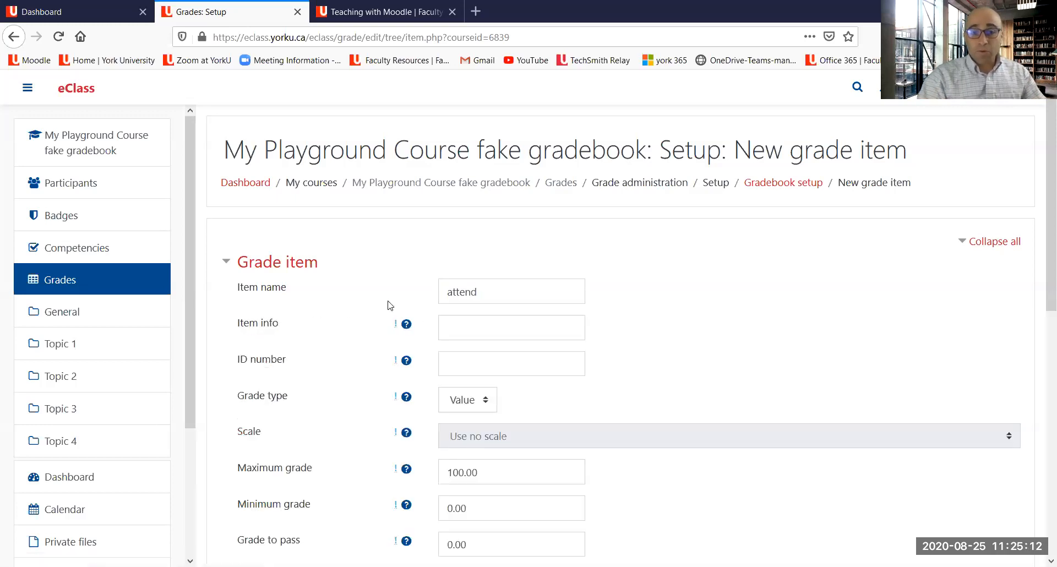
Step: Set the attend item's maximum grade to 22 and its grade to pass to 11
scroll(391, 306, down, 5)
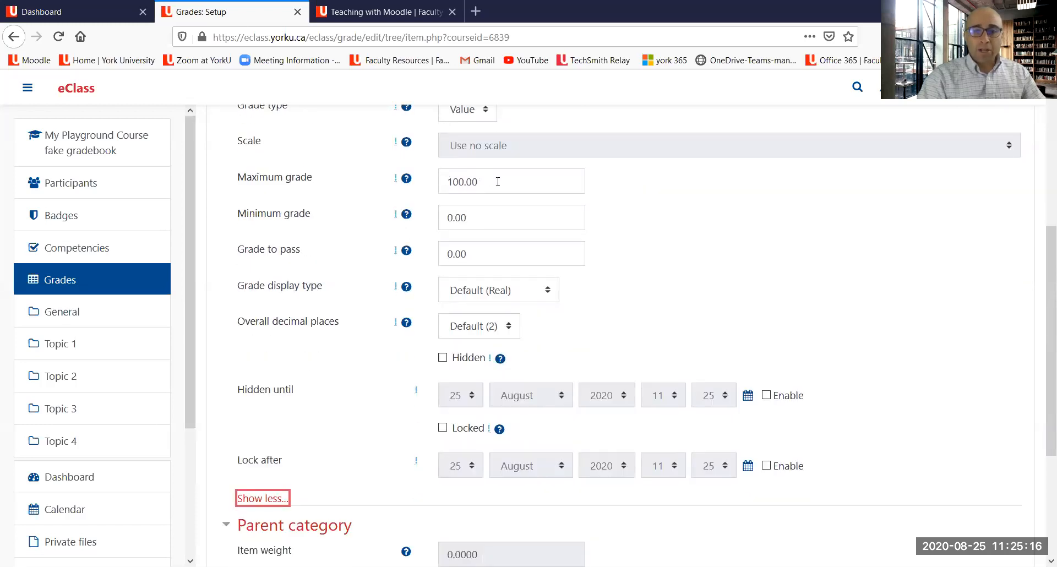
drag(498, 181, 436, 178)
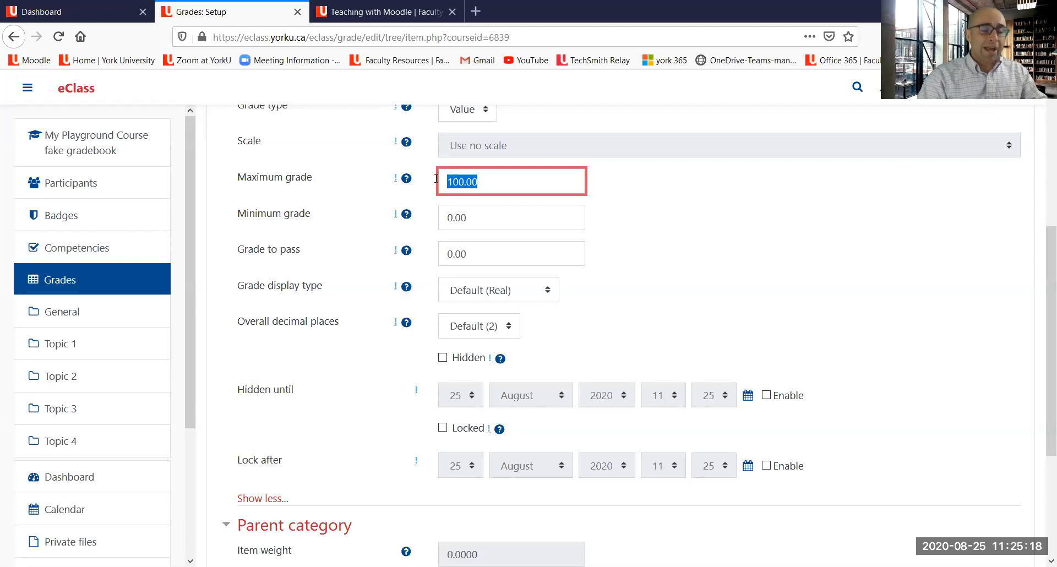
text(20)
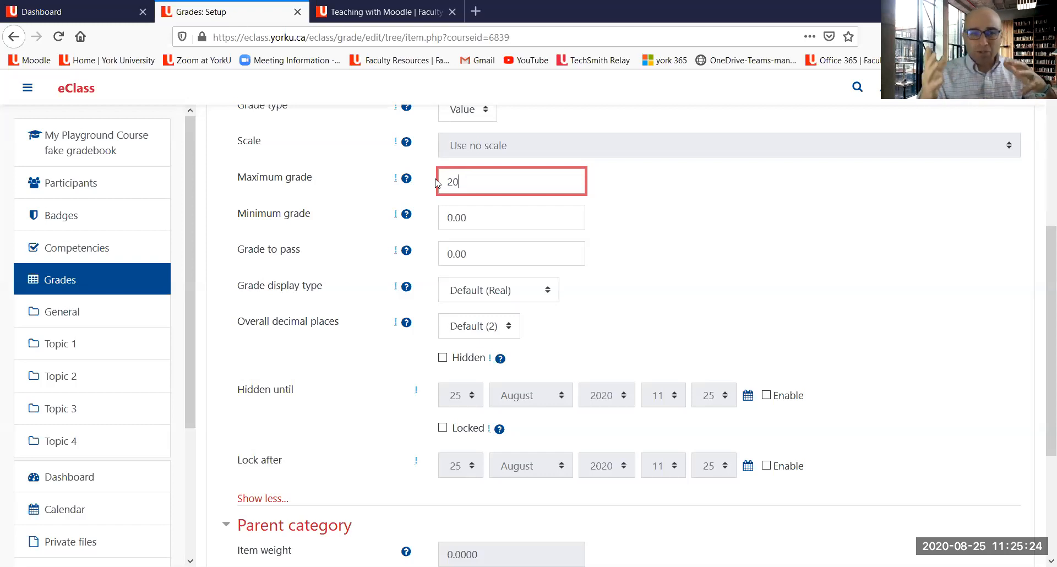
key(BackSpace)
text(2)
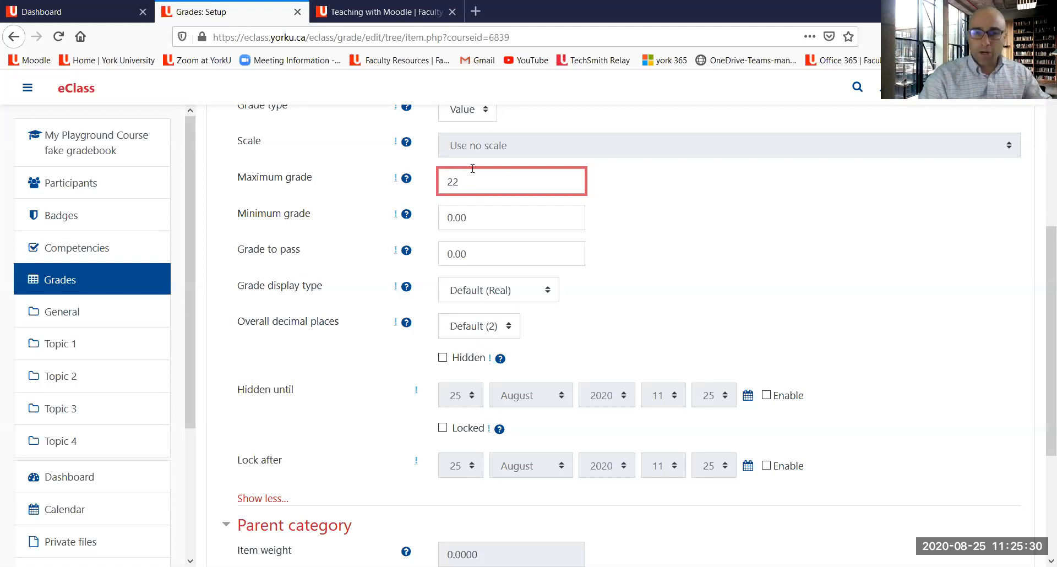
double_click(475, 253)
text(11)
click(646, 289)
Step: Expand the parent category options, place the attend item in the Participation category, and save it
scroll(579, 244, down, 3)
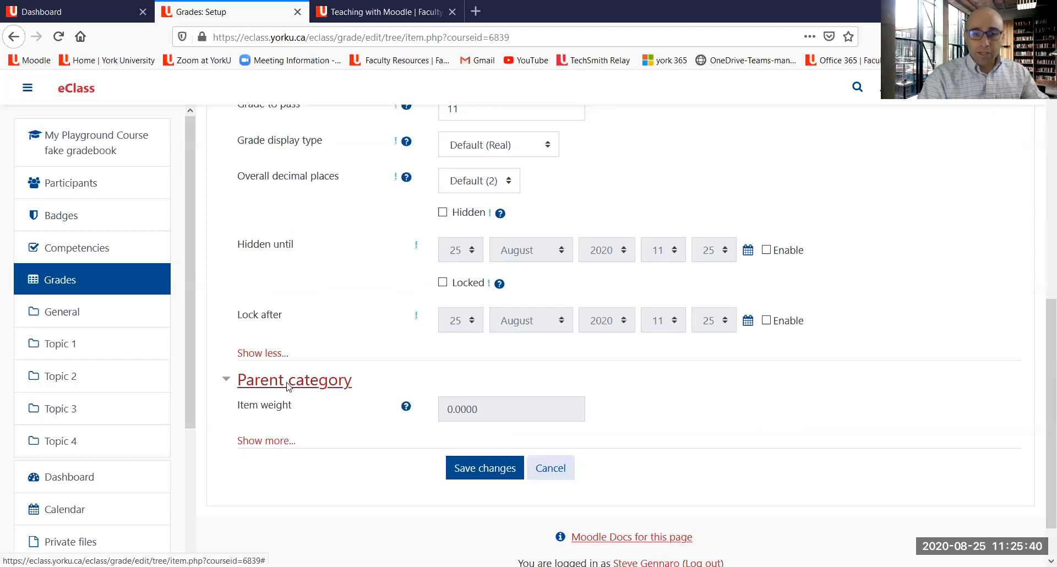
click(266, 441)
scroll(532, 344, down, 1)
scroll(531, 344, down, 1)
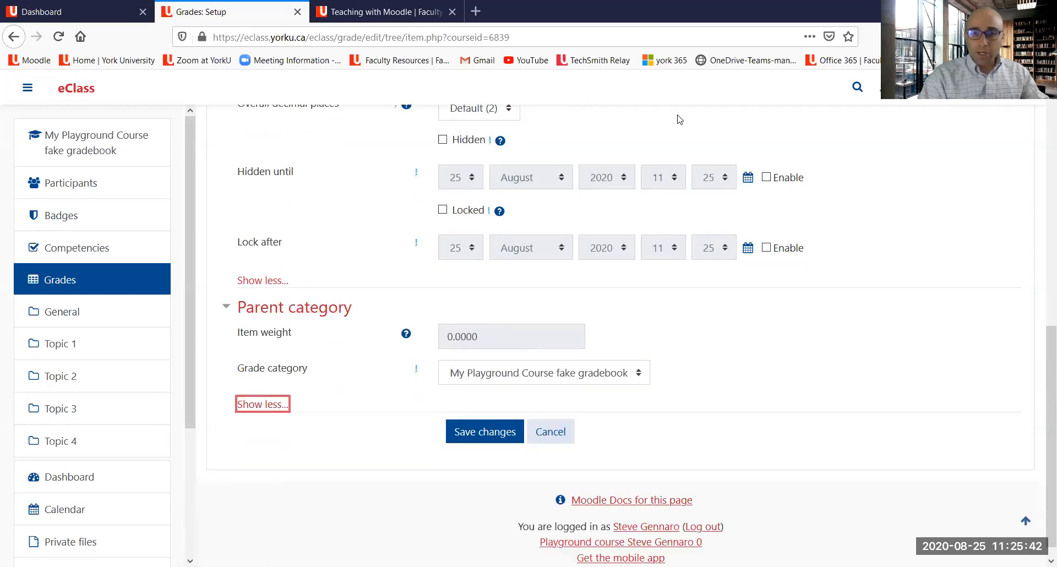
drag(703, 325, 611, 359)
mouse_move(616, 347)
mouse_down()
mouse_move(597, 366)
mouse_move(609, 367)
mouse_up()
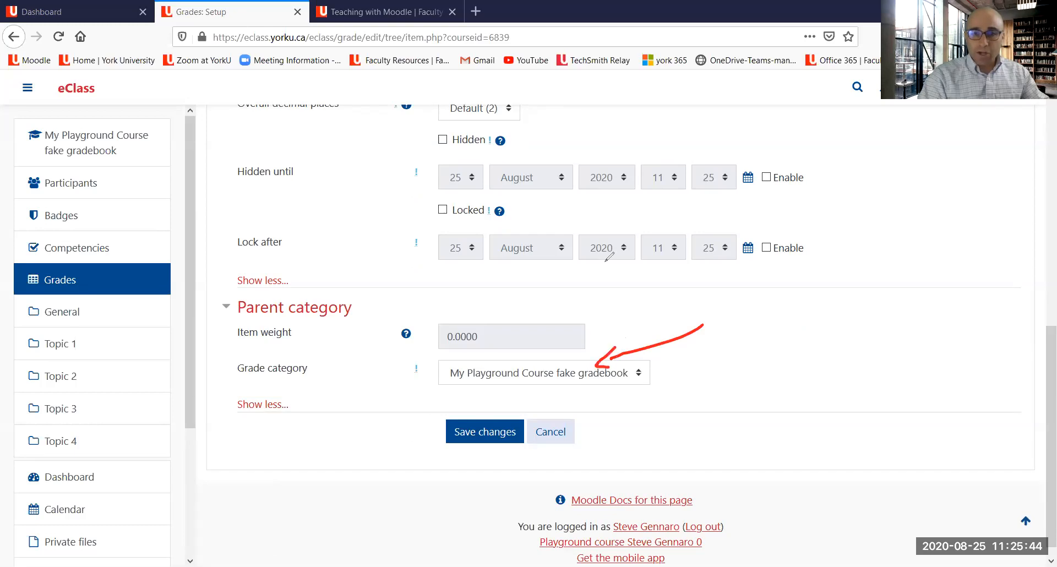
key(Escape)
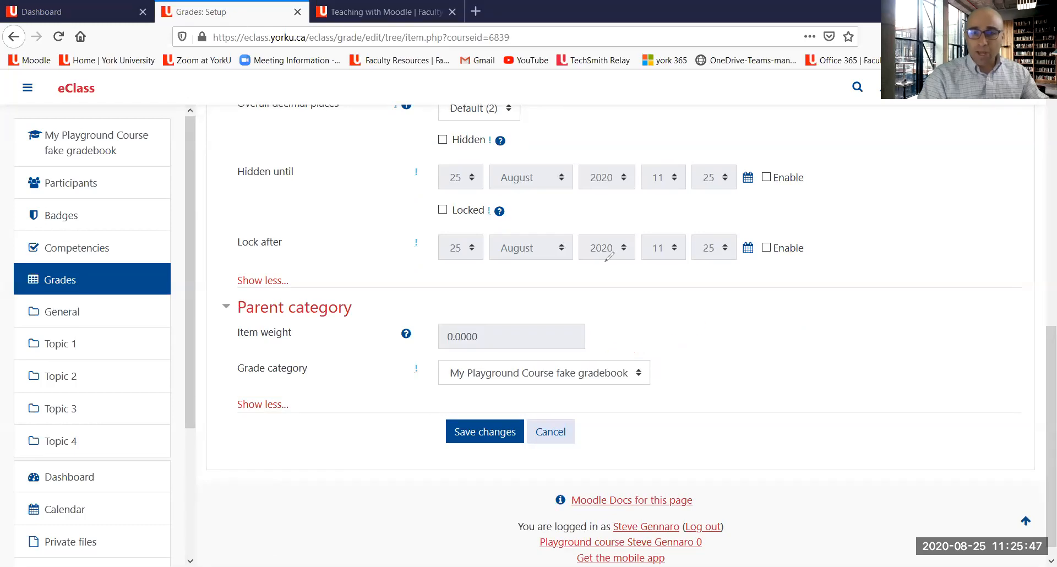
click(560, 374)
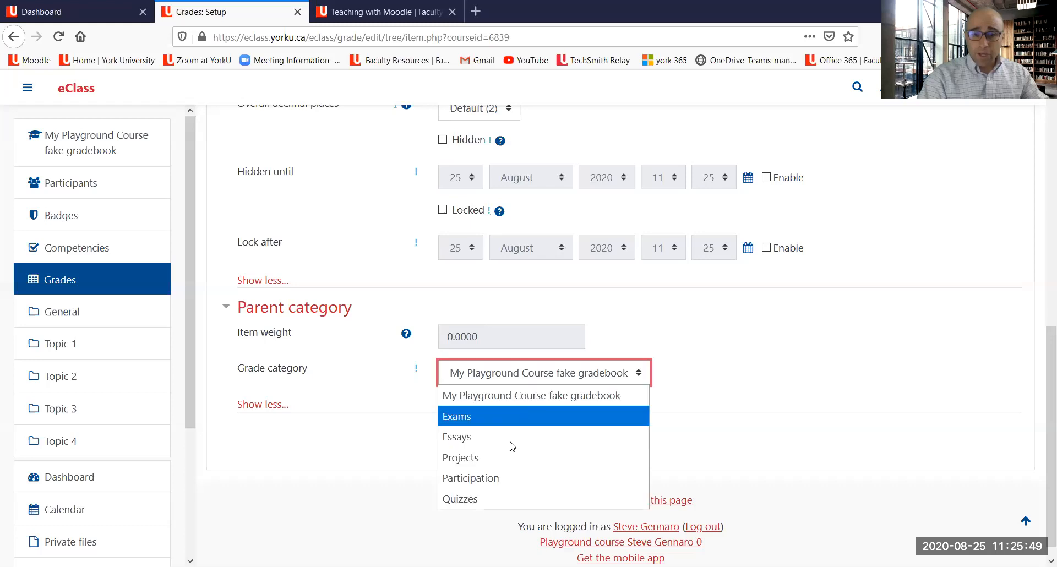
click(503, 477)
click(482, 432)
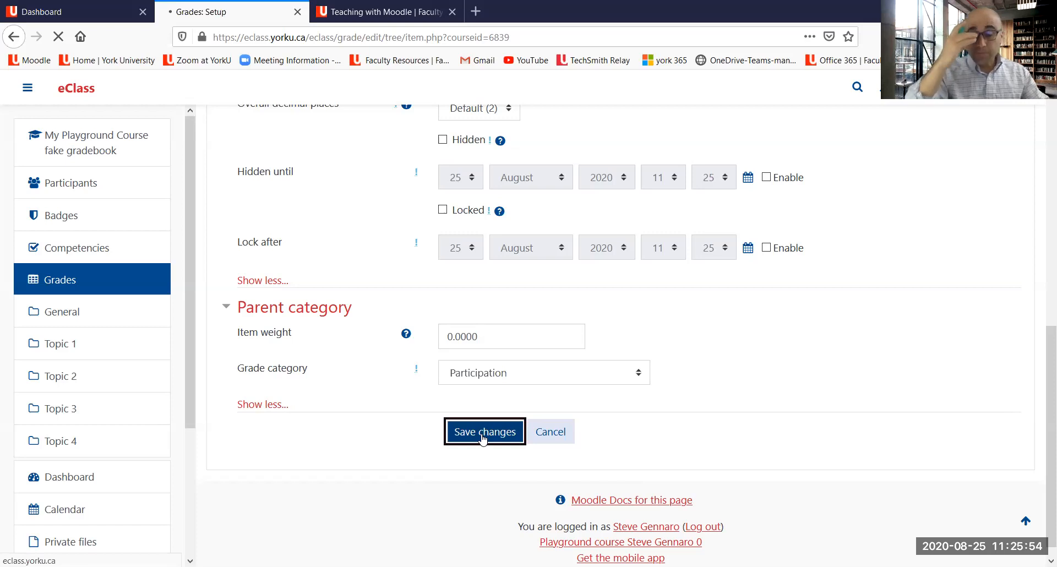
scroll(440, 325, down, 5)
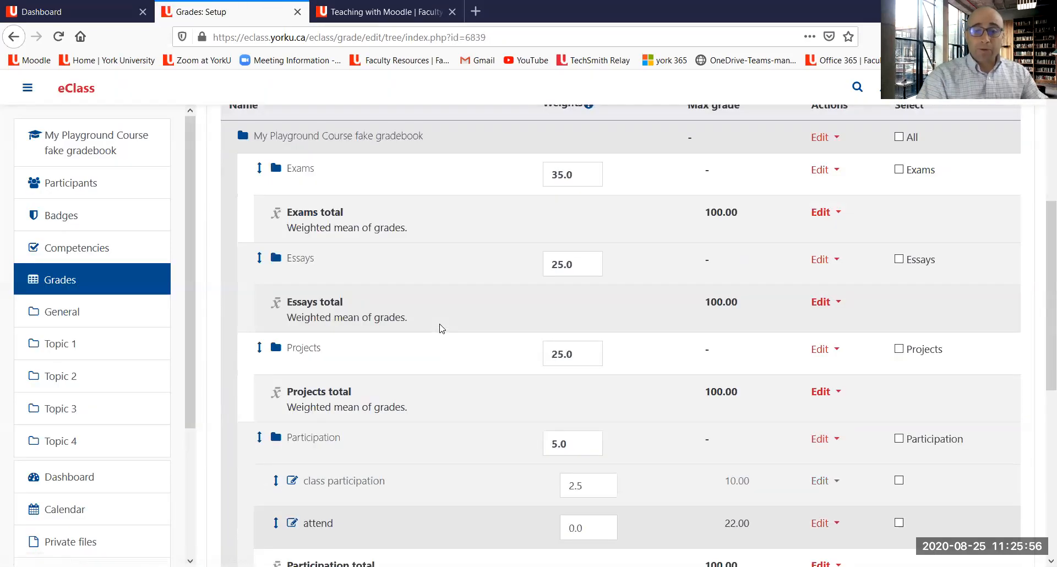
scroll(441, 328, down, 2)
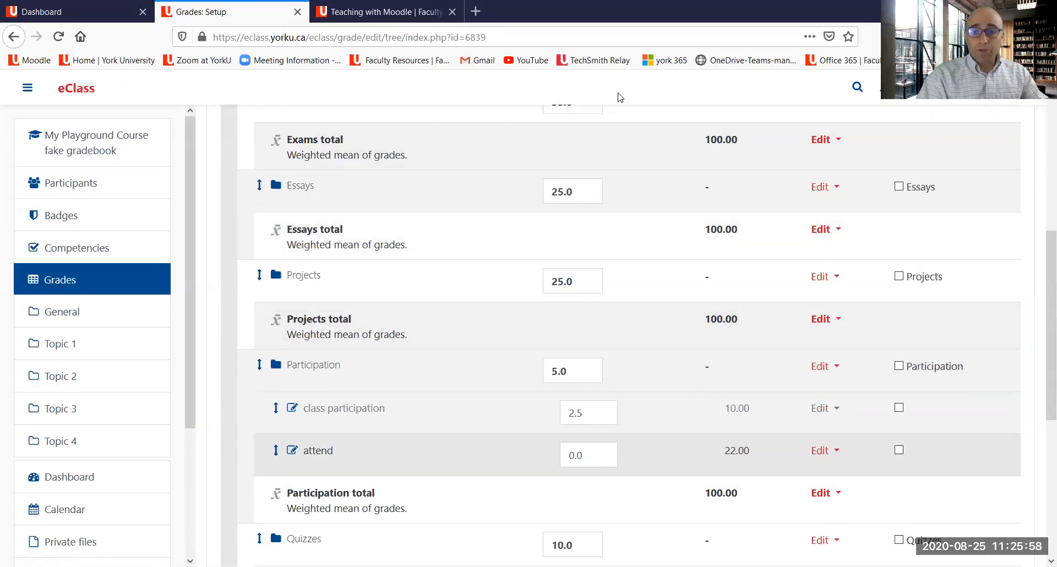
drag(287, 426, 383, 427)
drag(269, 477, 354, 476)
mouse_move(235, 410)
mouse_down()
mouse_move(272, 407)
mouse_move(256, 419)
mouse_up()
drag(222, 456, 269, 453)
mouse_move(302, 378)
mouse_down()
mouse_move(355, 359)
mouse_move(250, 358)
mouse_move(285, 377)
mouse_up()
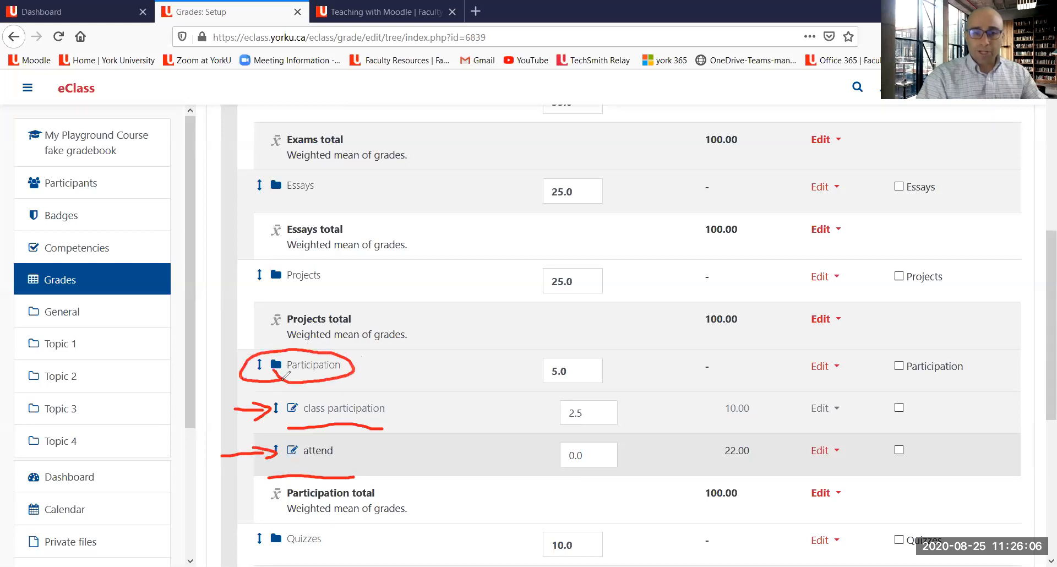
mouse_move(518, 356)
mouse_down()
mouse_move(513, 387)
mouse_move(612, 380)
mouse_move(505, 355)
mouse_up()
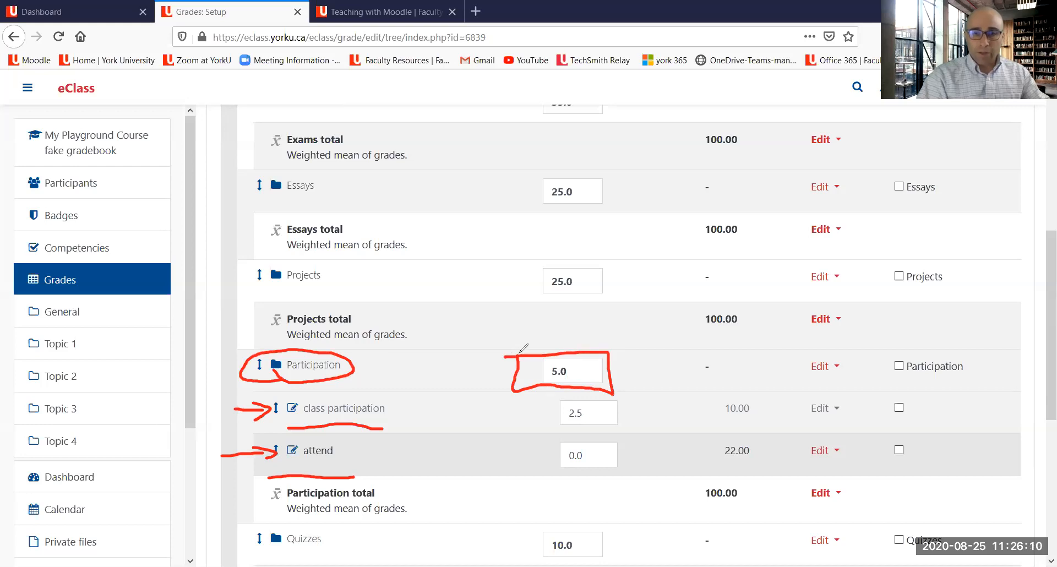
mouse_move(639, 411)
mouse_down()
mouse_move(589, 443)
mouse_move(607, 441)
mouse_up()
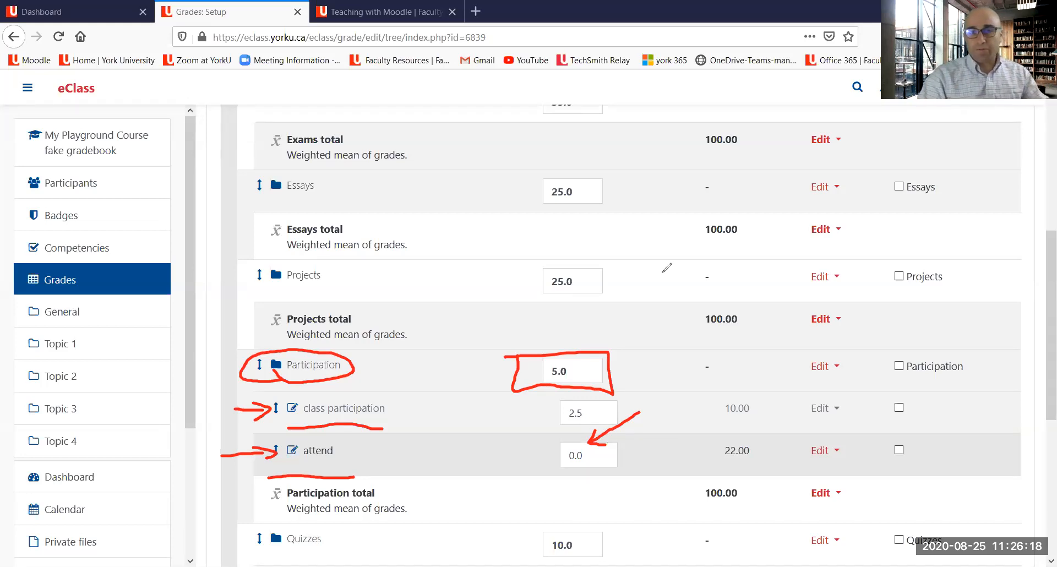
key(Escape)
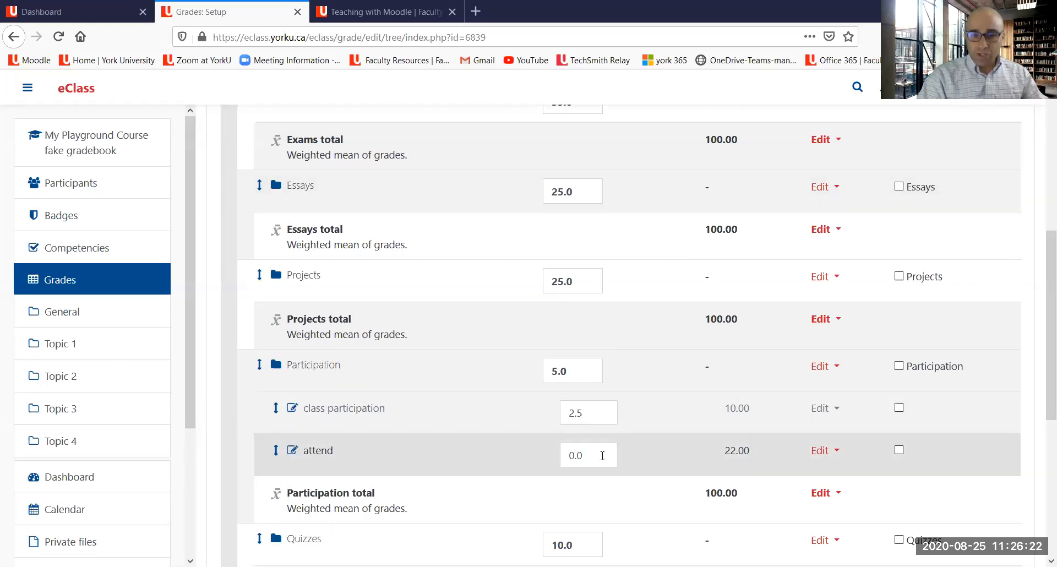
Step: Set the attend item's weight within the Participation category to 2.5
double_click(603, 458)
key(BackSpace)
text(2.)
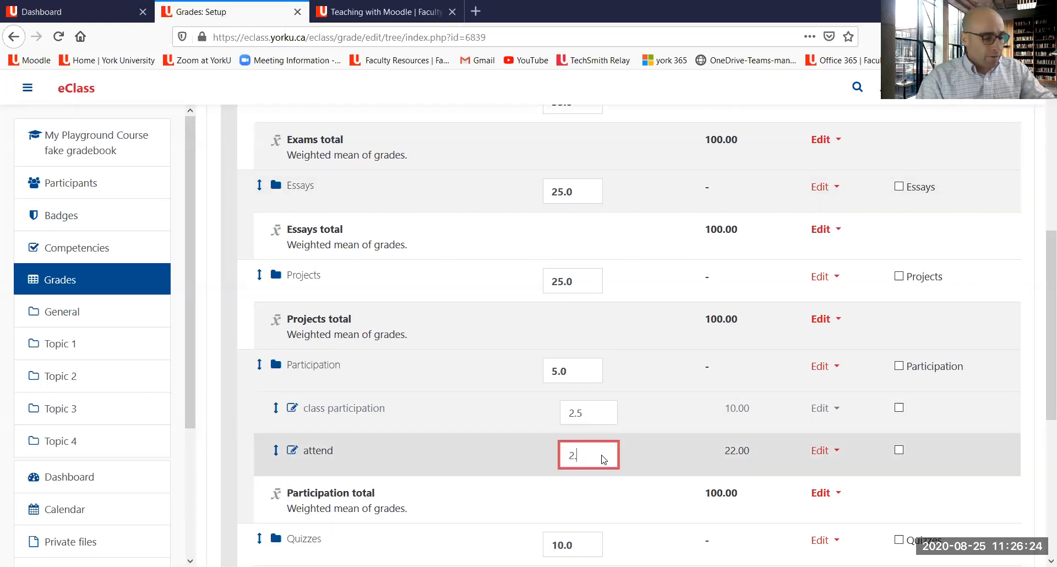
text(5)
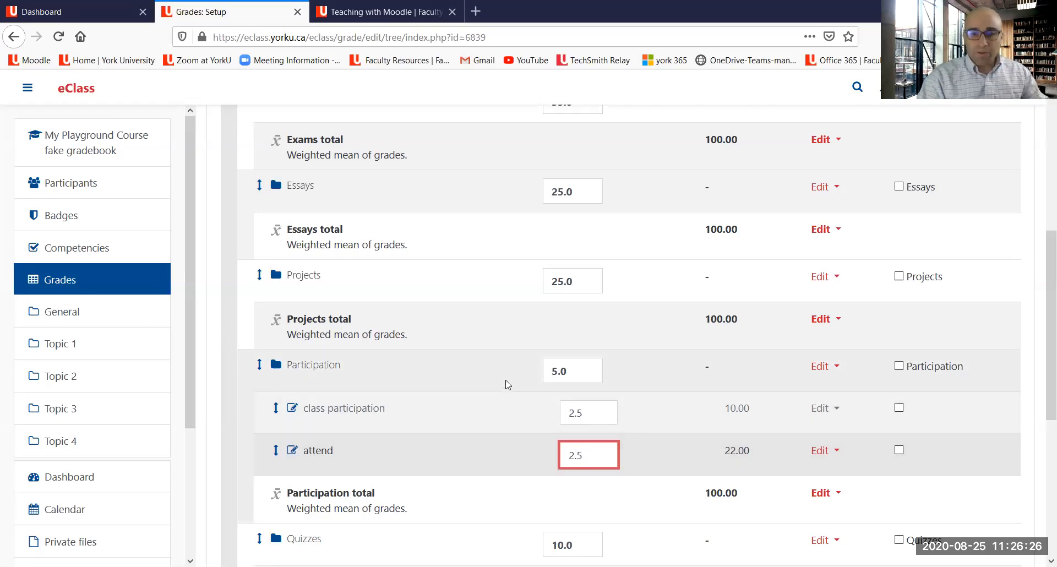
scroll(508, 384, down, 1)
key(ctrl+2)
drag(645, 335, 699, 337)
mouse_move(691, 368)
mouse_down()
mouse_move(709, 381)
mouse_move(692, 401)
mouse_up()
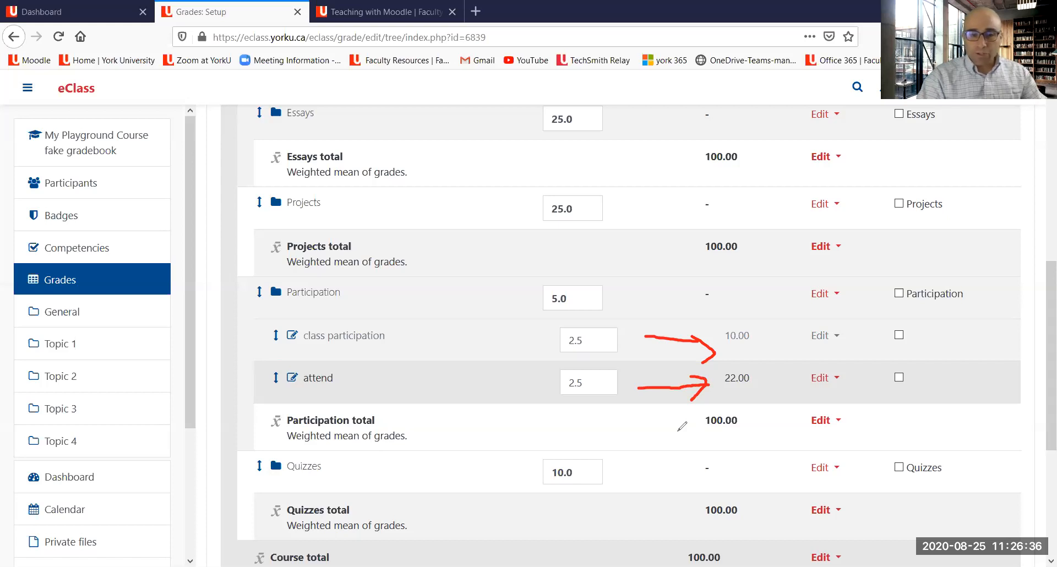
mouse_move(593, 401)
mouse_down()
mouse_move(554, 380)
mouse_move(559, 409)
mouse_up()
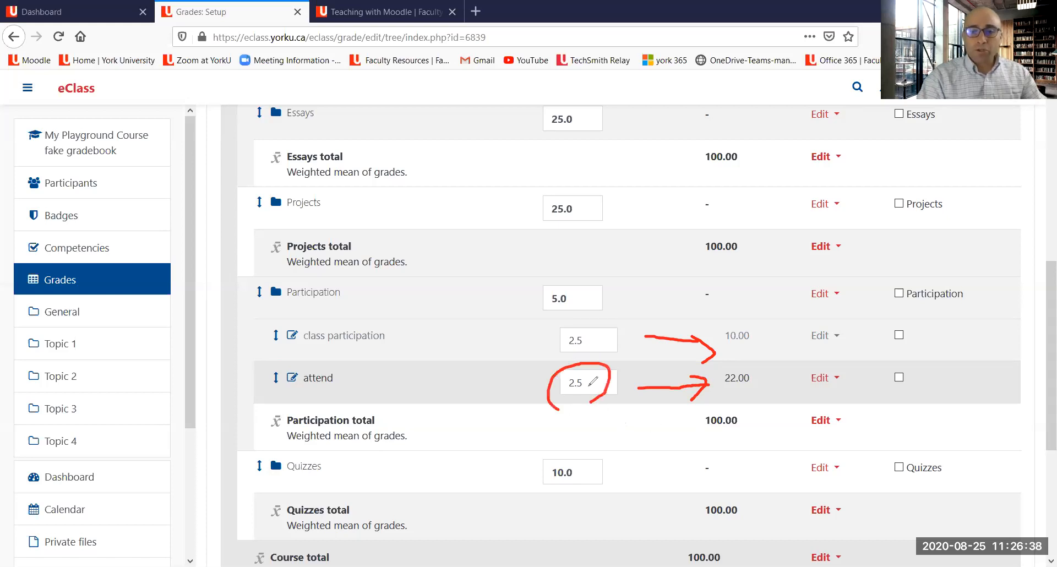
mouse_move(575, 311)
mouse_down()
mouse_move(614, 339)
mouse_move(567, 350)
mouse_up()
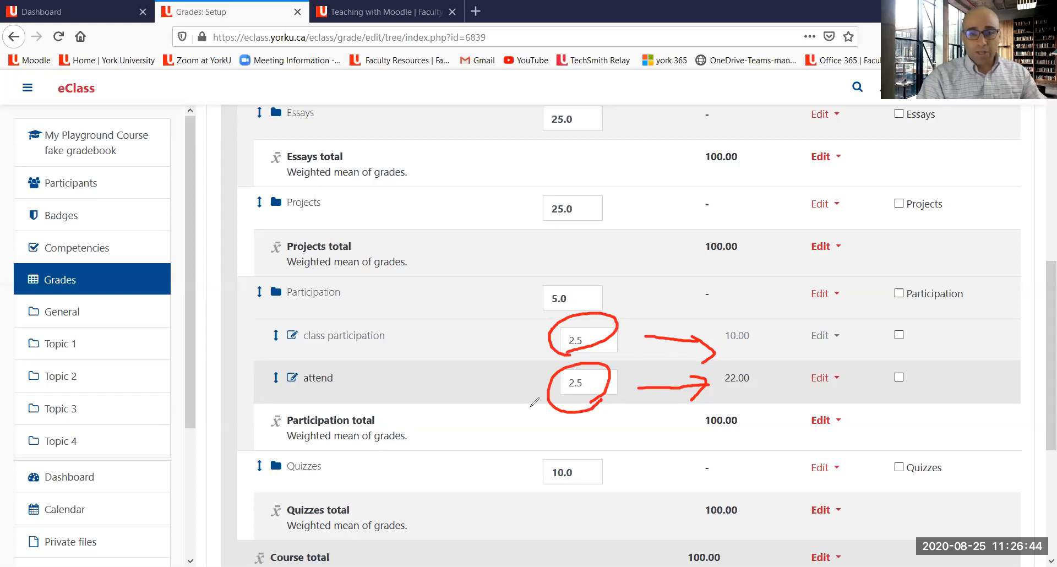
mouse_move(546, 347)
mouse_down()
mouse_move(539, 368)
mouse_move(532, 361)
mouse_up()
mouse_move(267, 309)
mouse_down()
mouse_move(356, 317)
mouse_move(335, 282)
mouse_move(271, 281)
mouse_move(257, 404)
mouse_up()
mouse_move(534, 357)
mouse_down()
mouse_move(515, 304)
mouse_move(529, 292)
mouse_move(536, 302)
mouse_up()
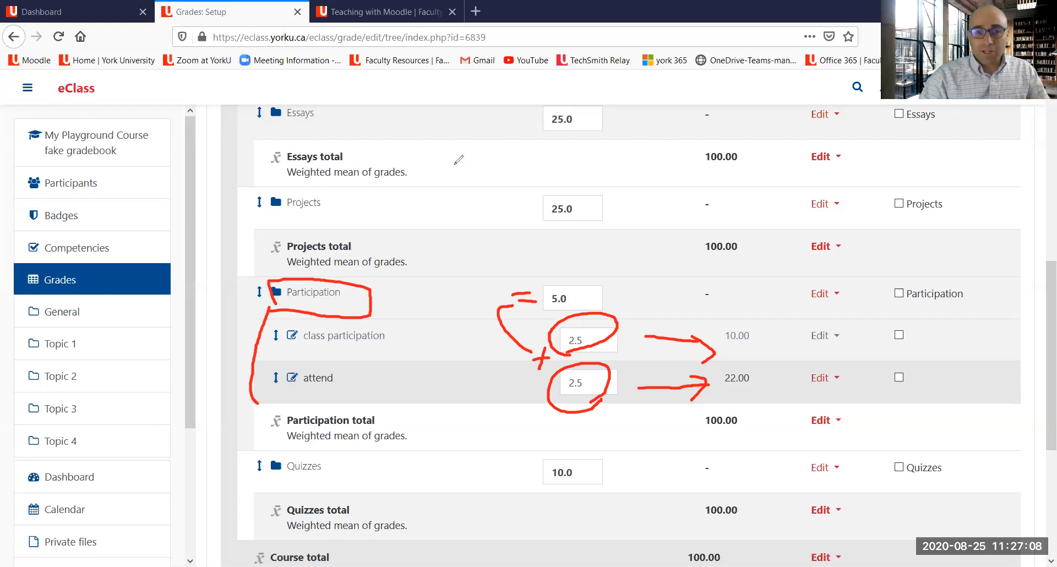
mouse_move(460, 138)
mouse_down()
mouse_move(465, 324)
mouse_move(447, 432)
mouse_move(450, 519)
mouse_move(471, 507)
mouse_up()
mouse_move(449, 147)
mouse_down()
mouse_move(457, 133)
mouse_move(473, 145)
mouse_up()
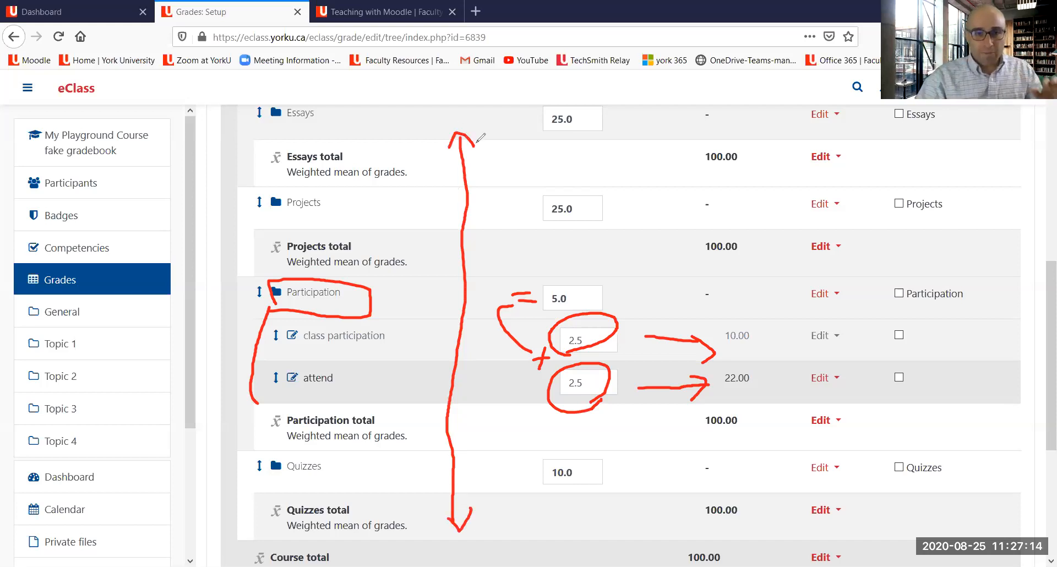
drag(260, 128, 313, 135)
drag(279, 223, 320, 219)
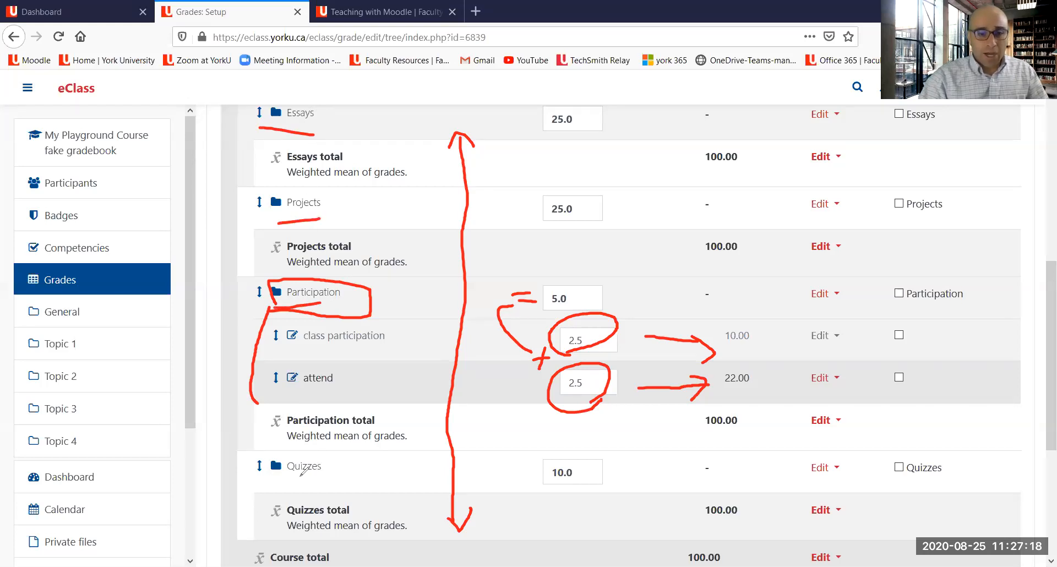
drag(280, 478, 322, 479)
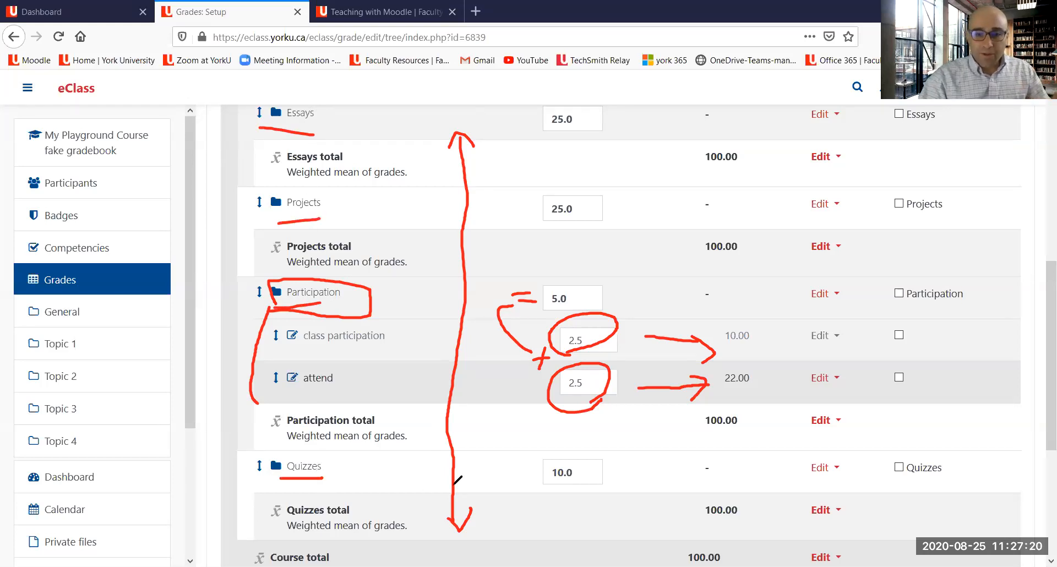
click(591, 511)
mouse_move(591, 511)
mouse_down()
mouse_move(666, 558)
mouse_move(749, 526)
mouse_move(701, 565)
mouse_up()
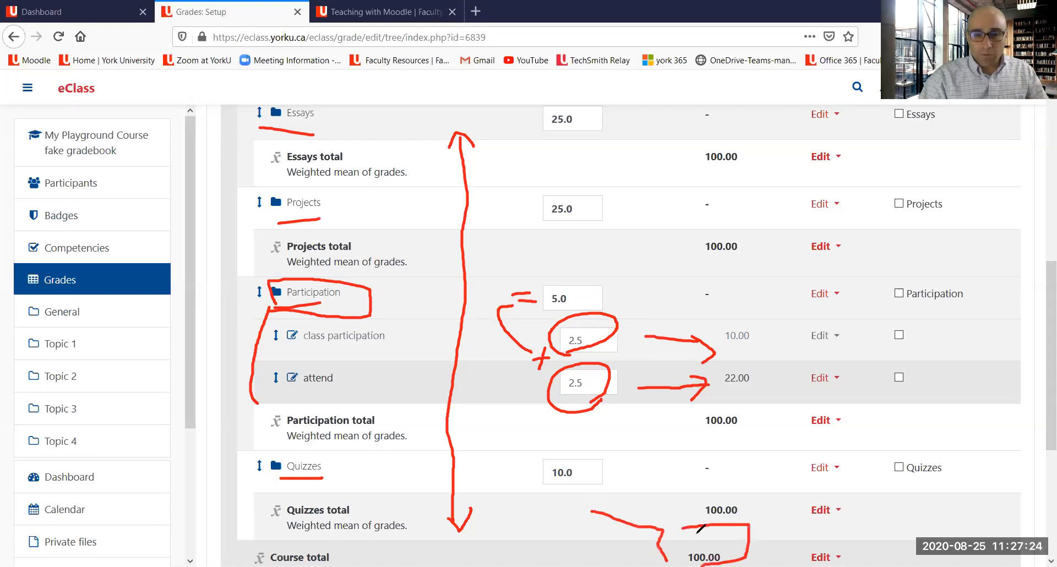
drag(683, 530, 665, 559)
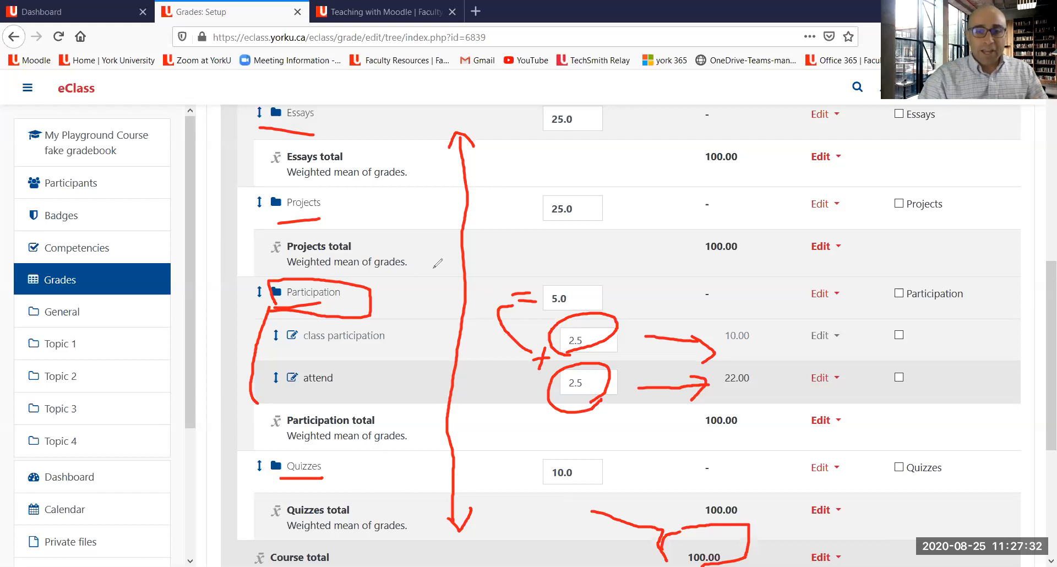
drag(314, 301, 351, 304)
mouse_move(544, 320)
mouse_down()
mouse_move(539, 289)
mouse_move(596, 279)
mouse_move(554, 308)
mouse_up()
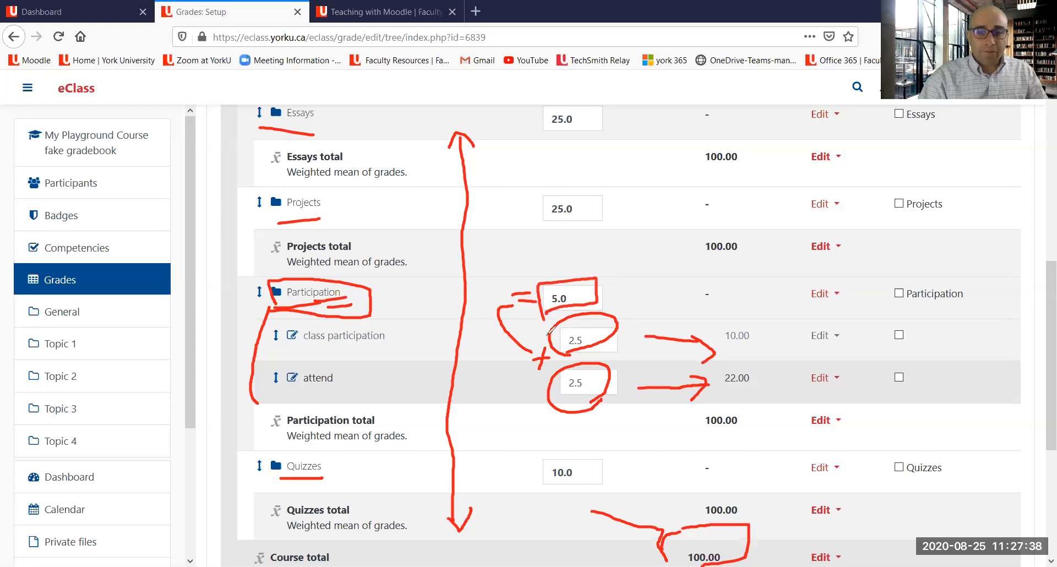
mouse_move(416, 334)
mouse_down()
mouse_move(493, 342)
mouse_move(484, 349)
mouse_up()
mouse_move(424, 373)
mouse_down()
mouse_move(516, 365)
mouse_move(529, 315)
mouse_move(534, 325)
mouse_up()
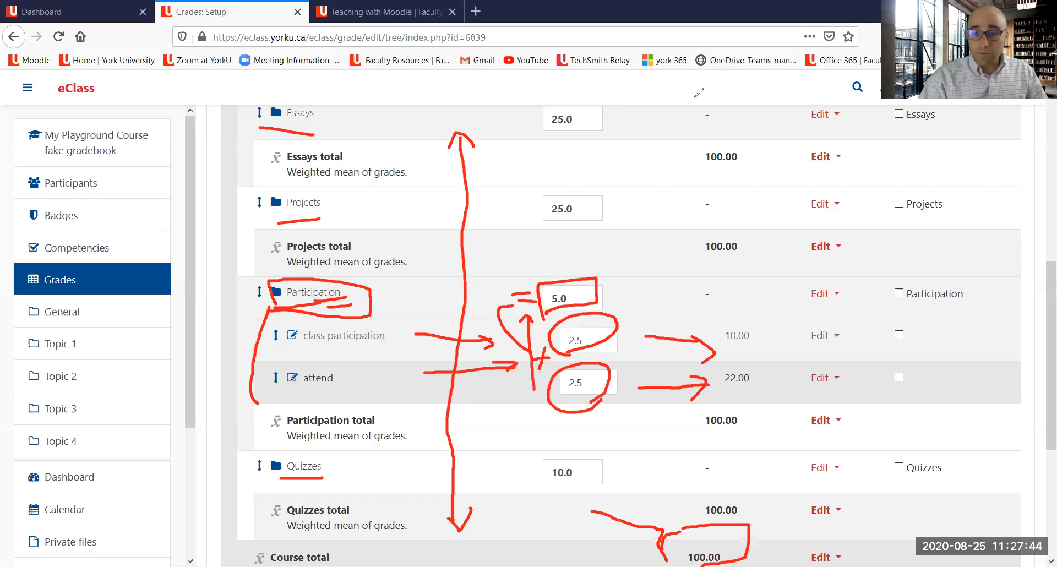
key(Escape)
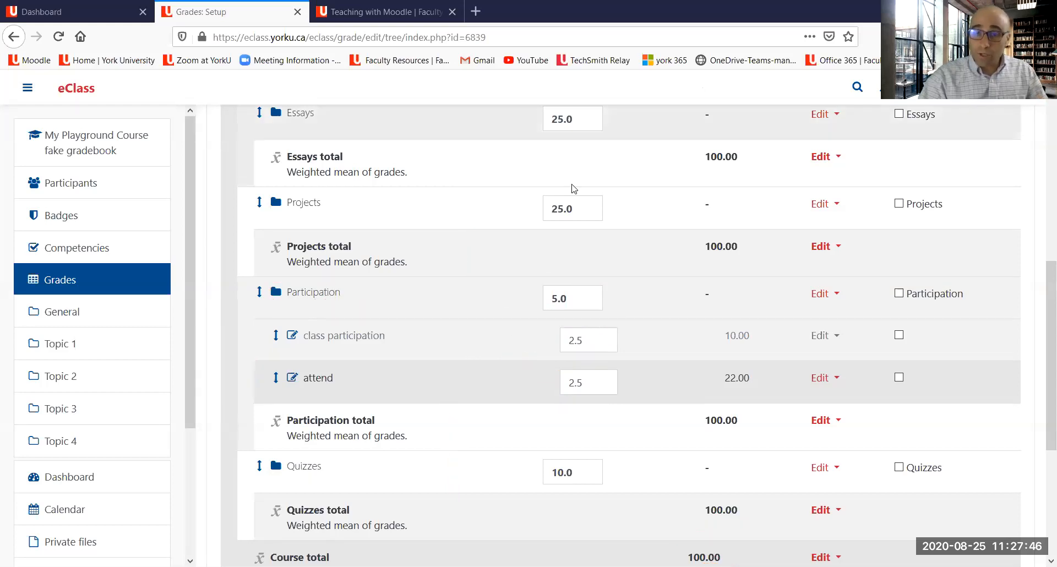
Step: Save the changes to the gradebook setup
scroll(573, 190, down, 4)
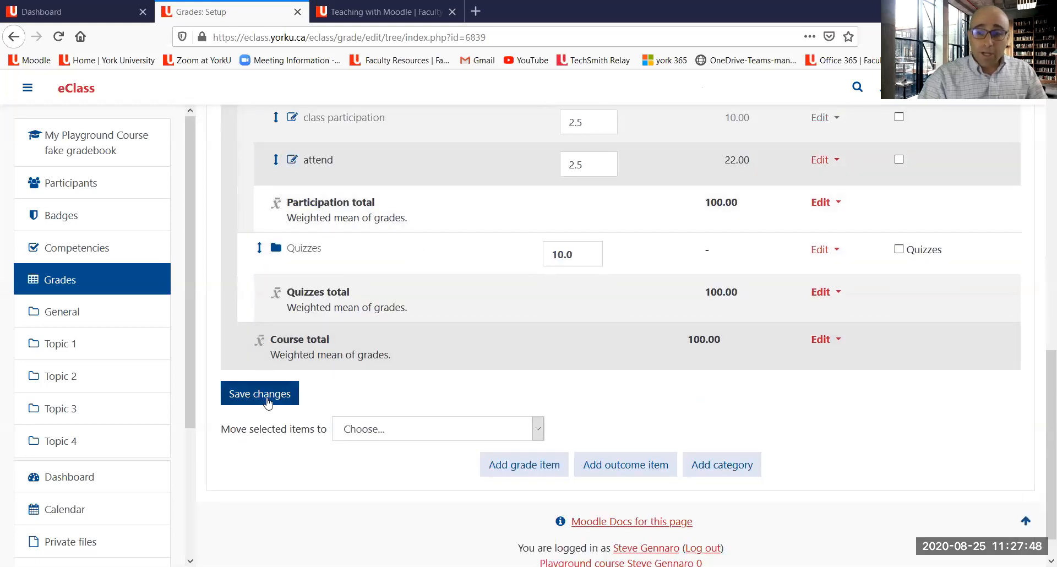
click(268, 401)
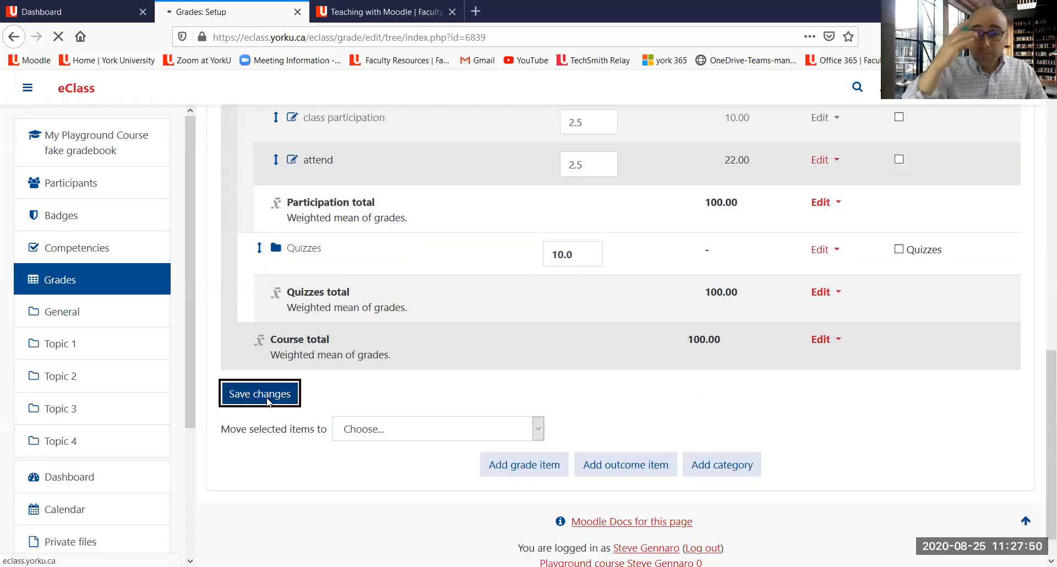
scroll(328, 406, down, 6)
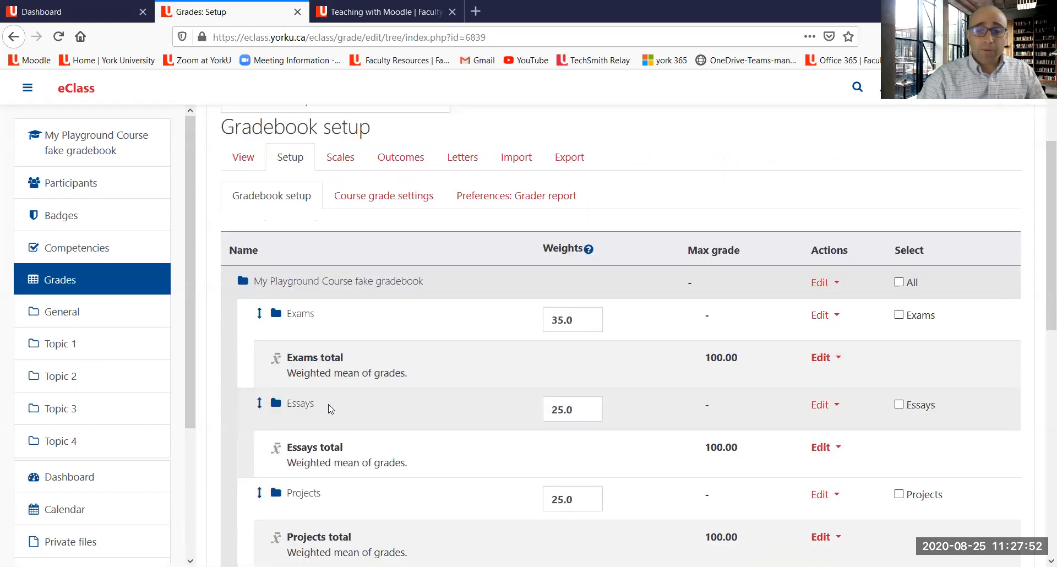
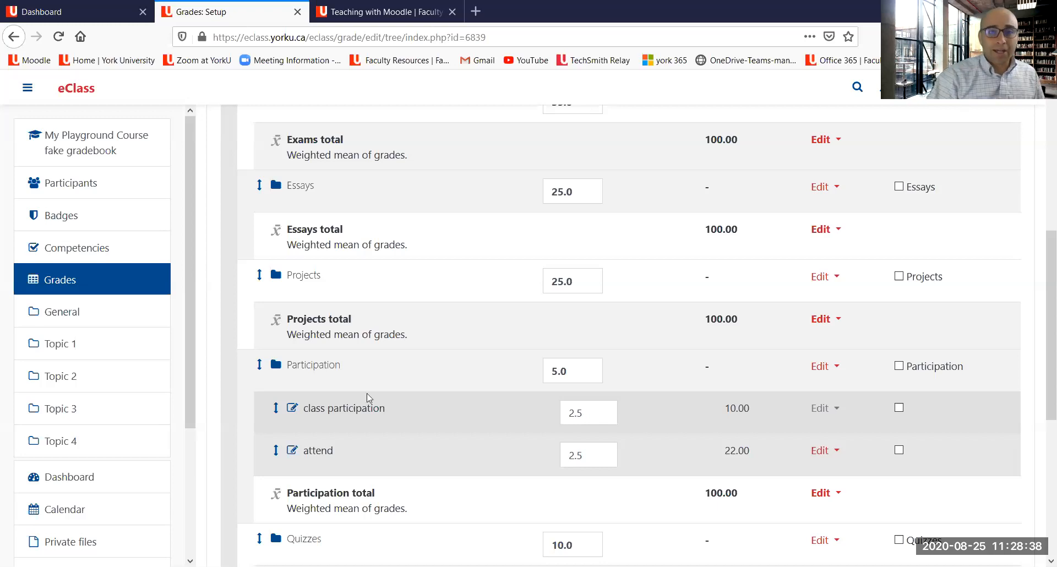
Step: Review the gradebook setup's categories, weights and grade items from top to bottom
scroll(414, 235, down, 1)
scroll(414, 236, down, 5)
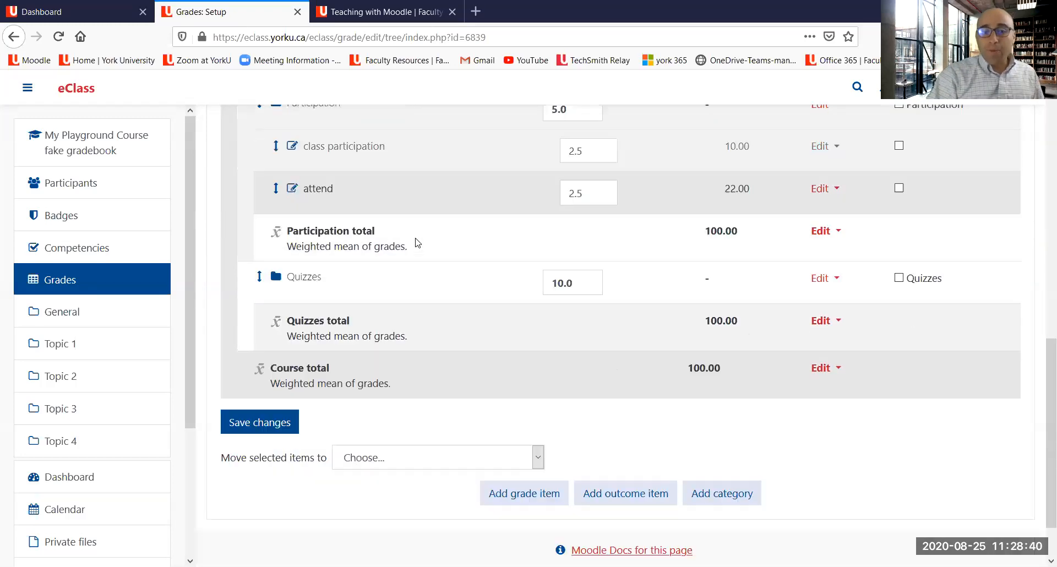
scroll(415, 242, up, 3)
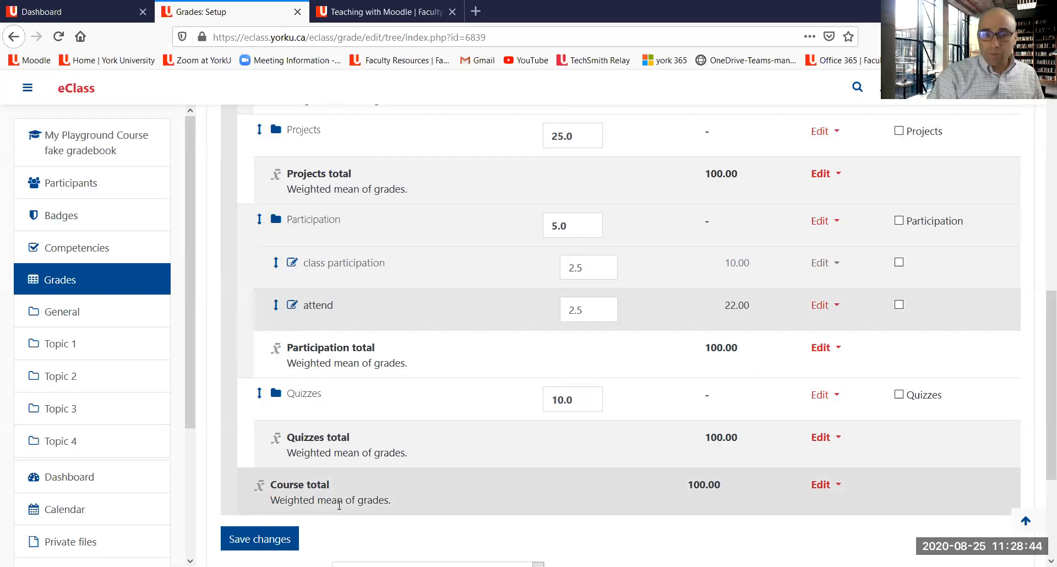
scroll(340, 504, up, 6)
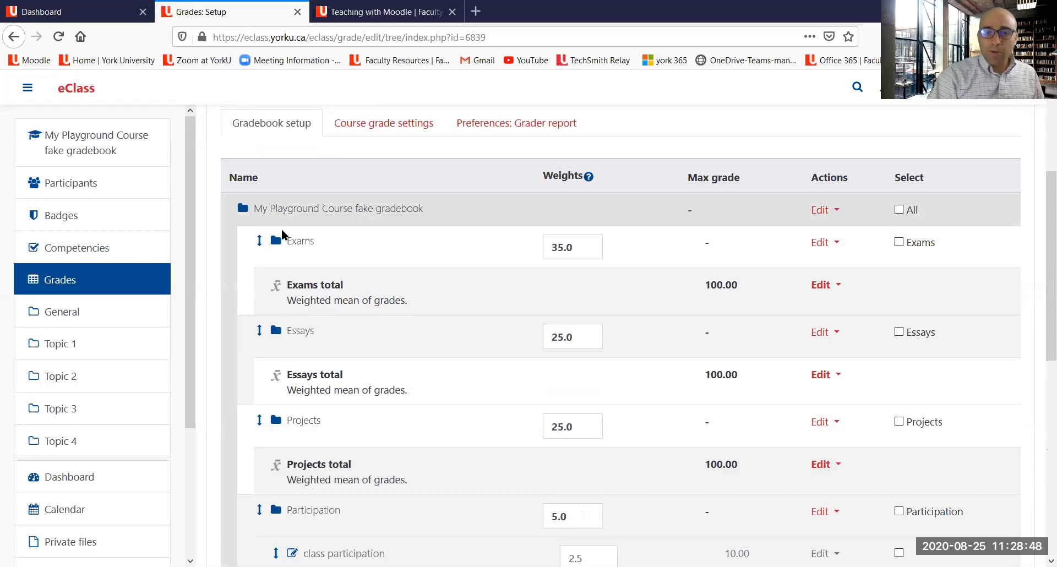
scroll(283, 350, down, 2)
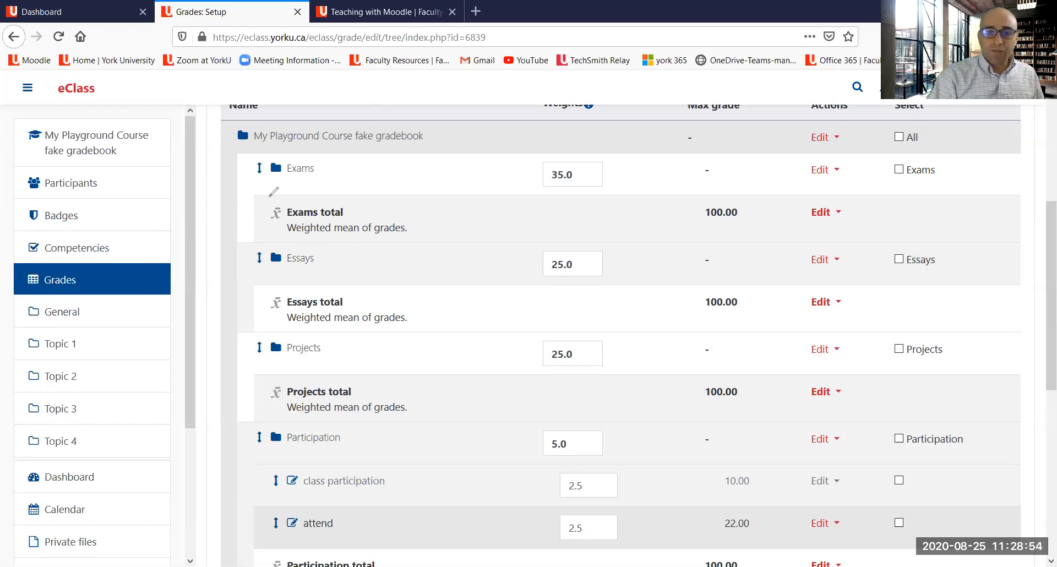
drag(235, 196, 340, 169)
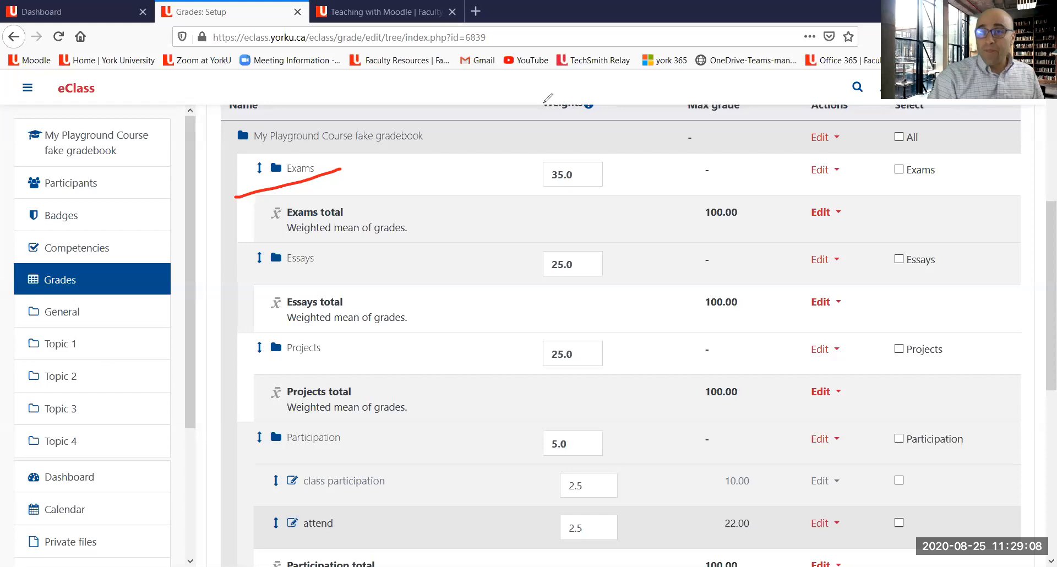
click(543, 103)
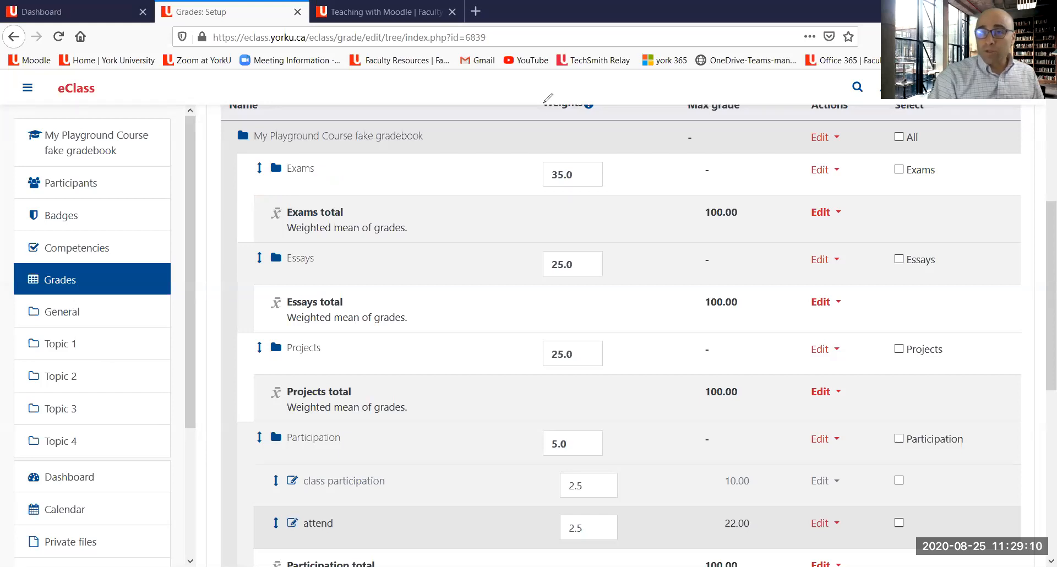
scroll(606, 171, down, 7)
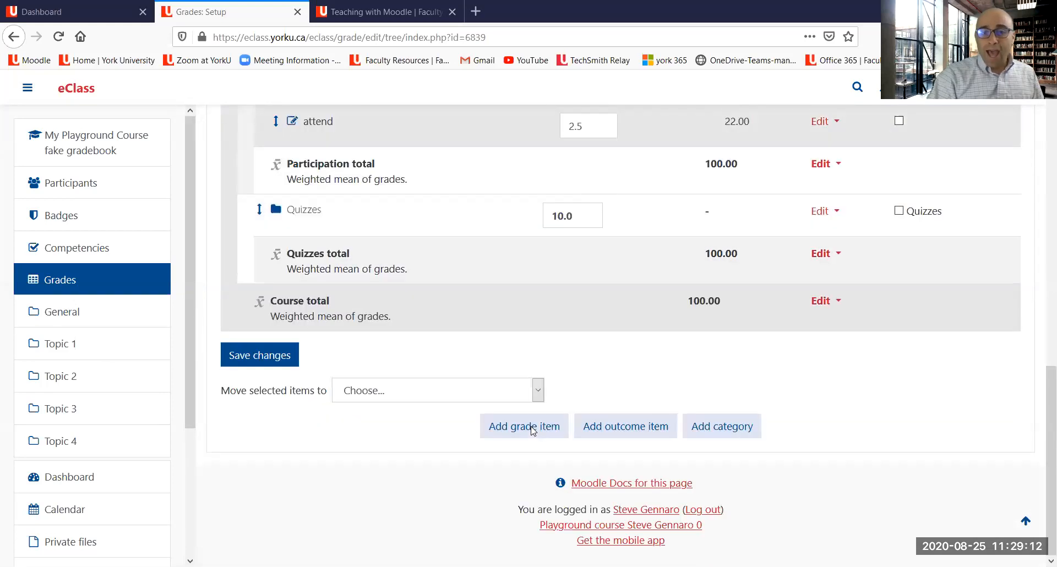
scroll(432, 392, up, 4)
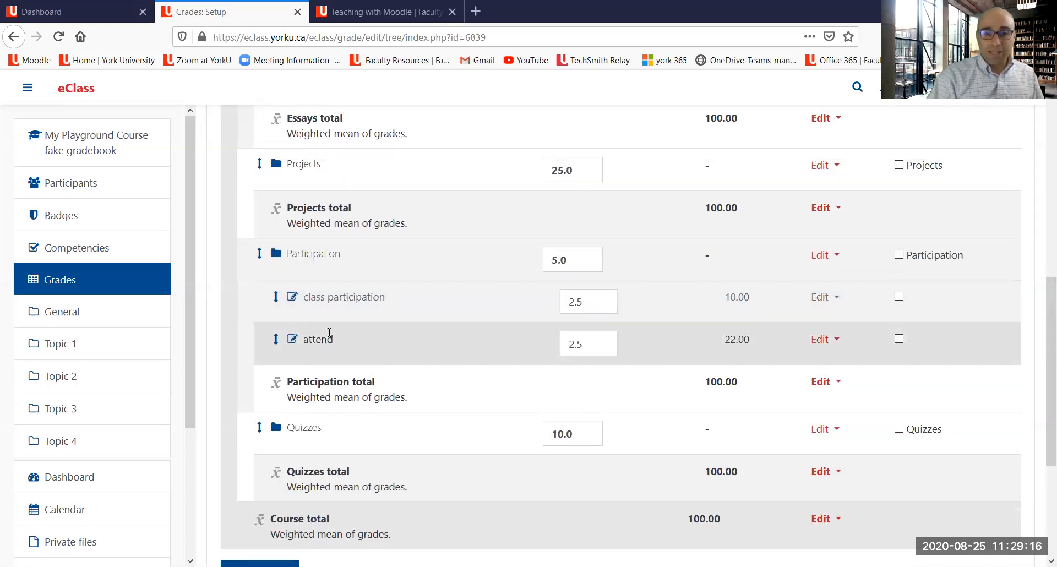
scroll(519, 219, up, 1)
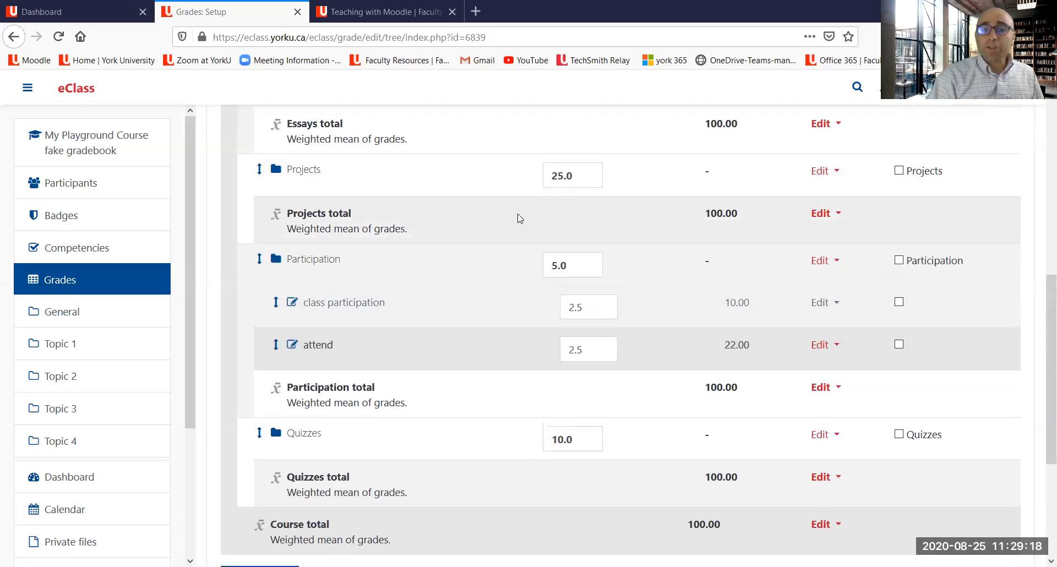
scroll(520, 218, up, 3)
scroll(517, 218, up, 4)
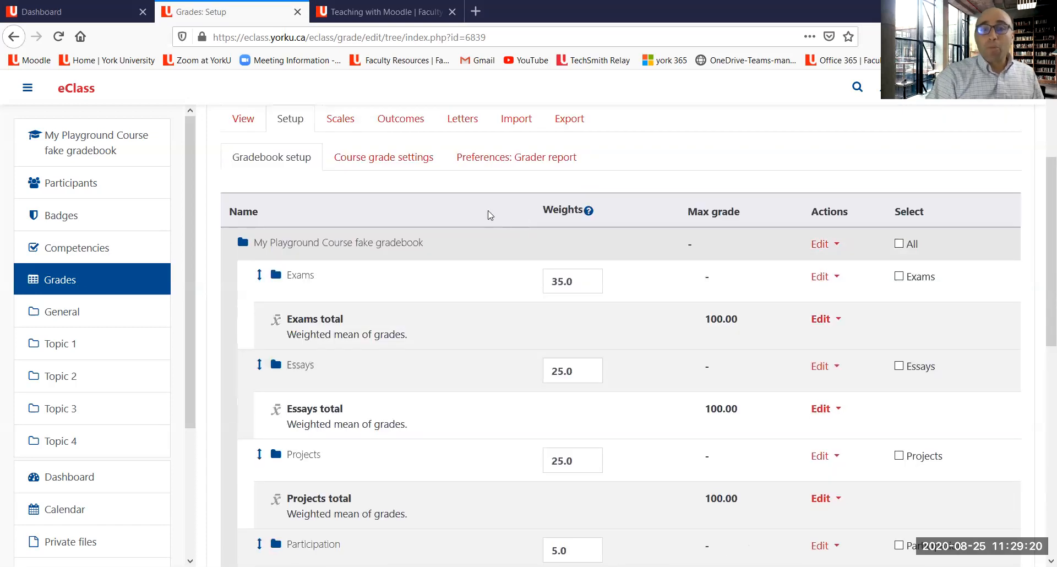
scroll(478, 180, up, 2)
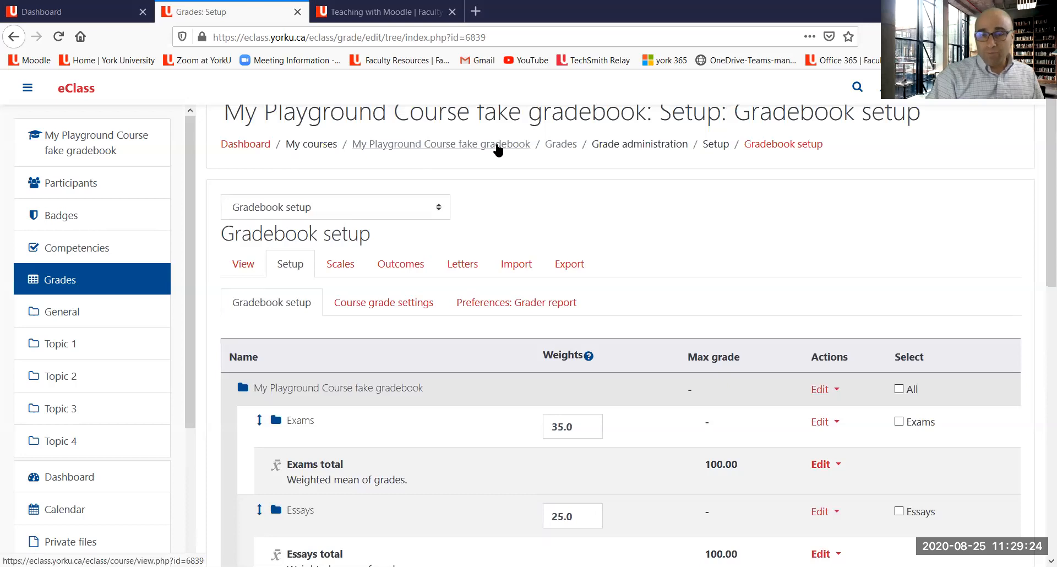
Step: Return to the course page and rename the Topic 1 section as Grades and Assignments
click(498, 146)
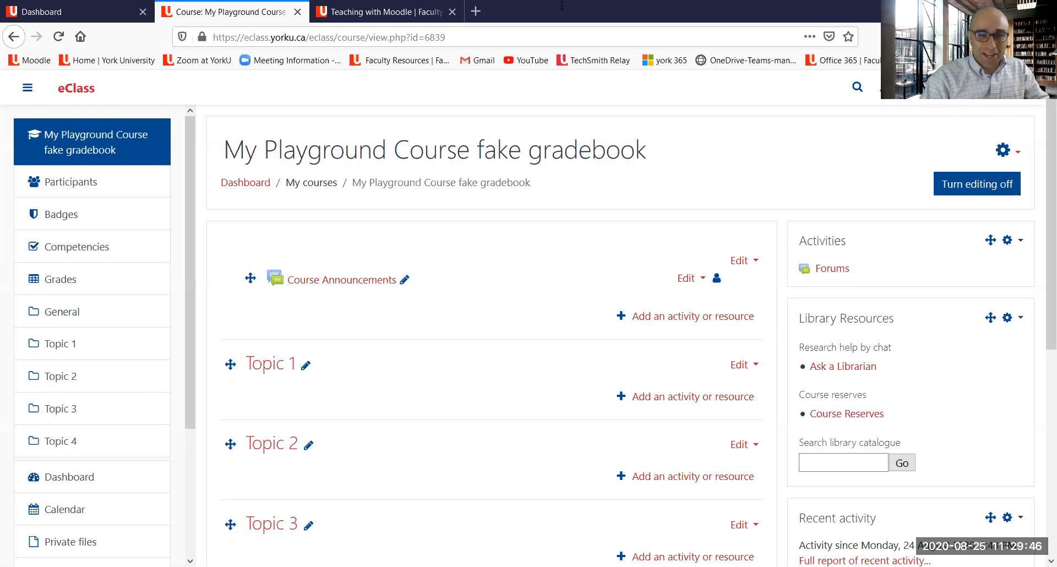
scroll(306, 308, down, 3)
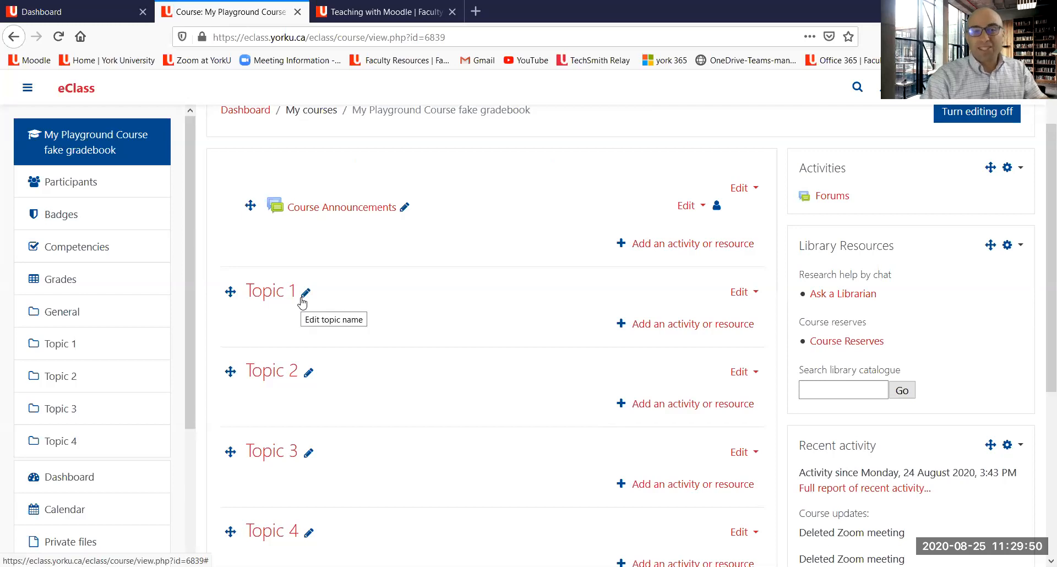
click(305, 293)
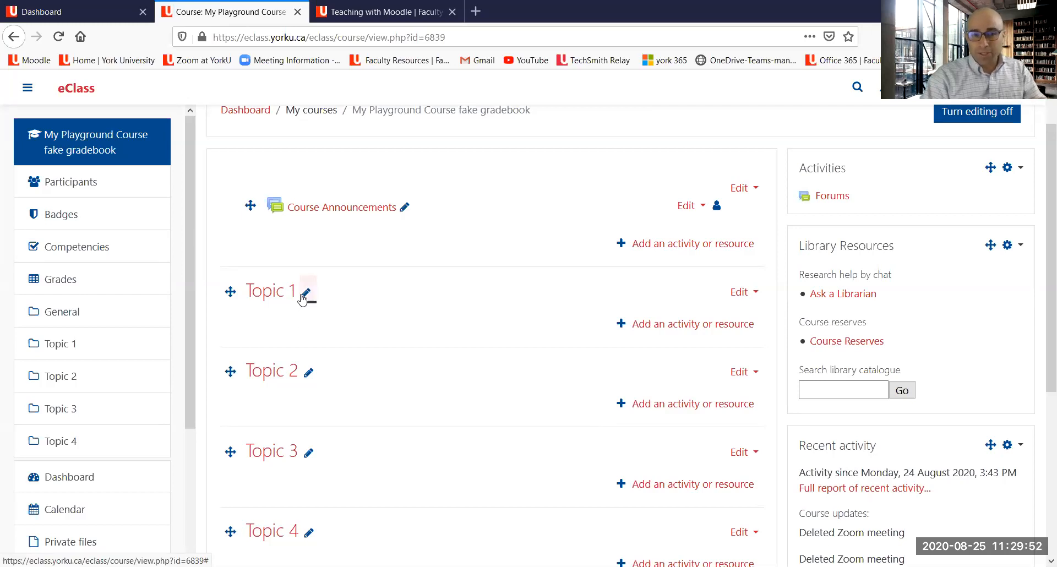
text(Grades and Assignments)
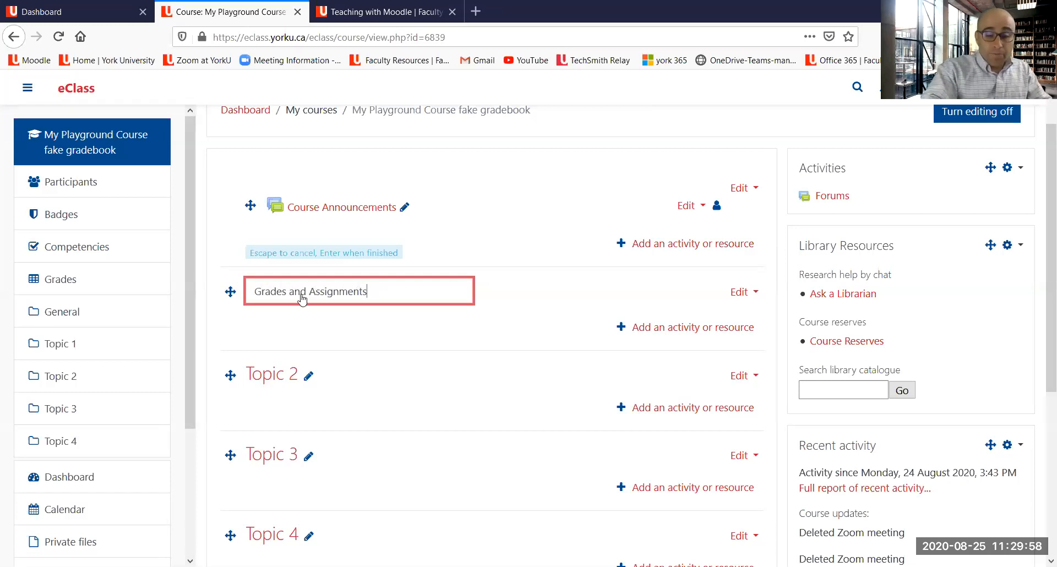
key(Return)
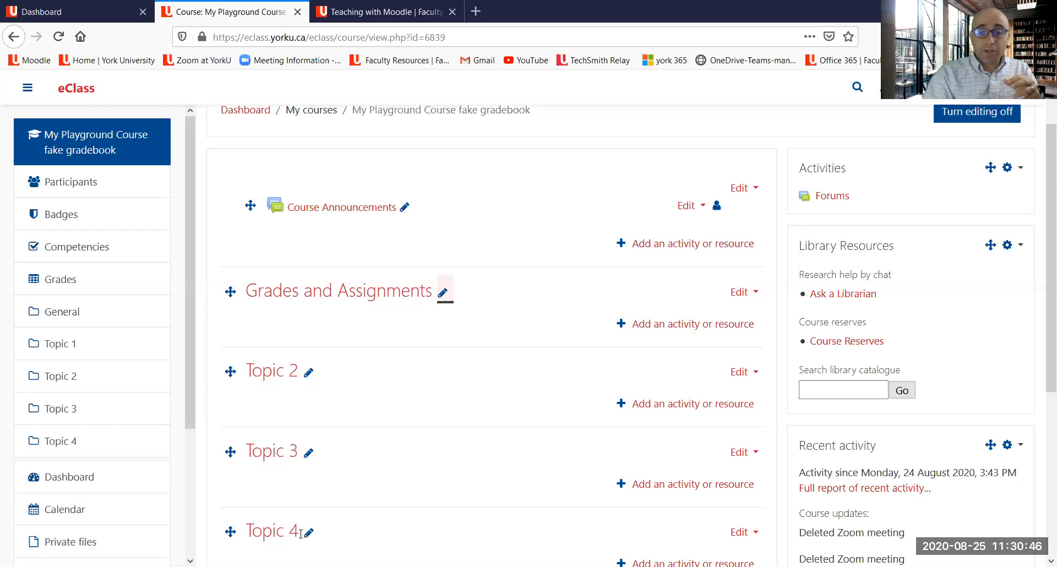
scroll(311, 294, up, 2)
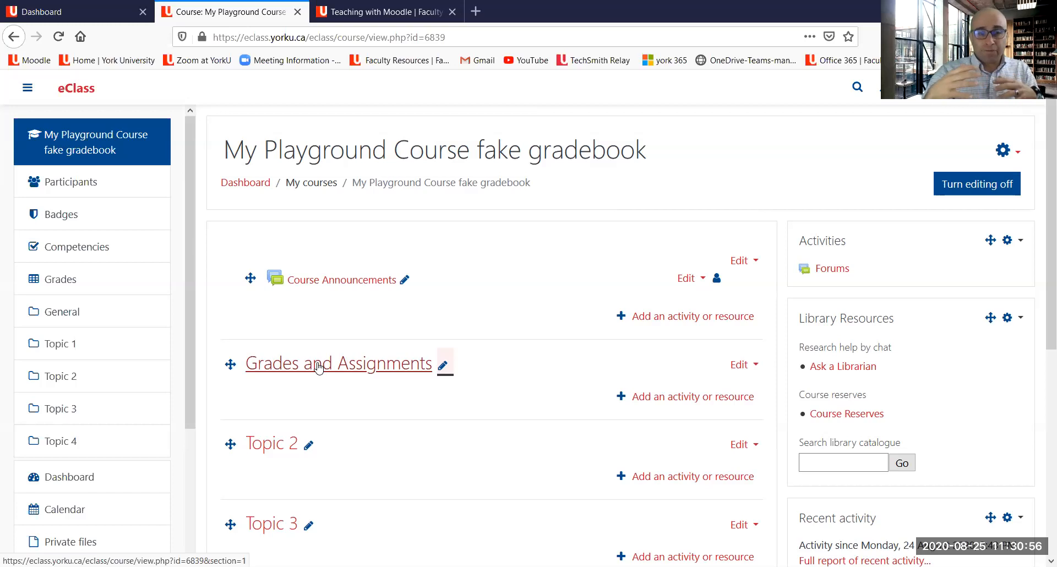
scroll(311, 367, down, 2)
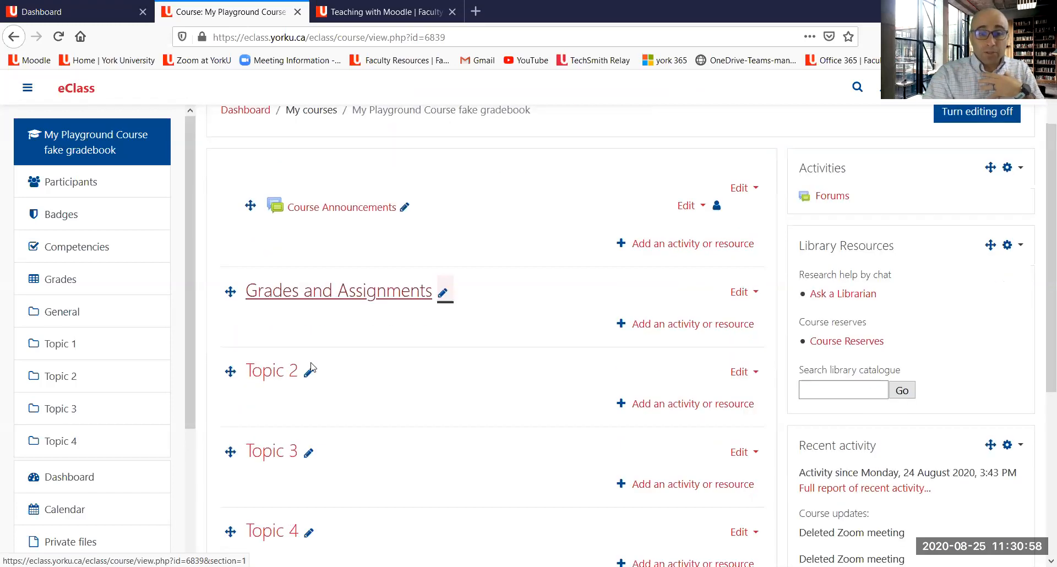
scroll(312, 368, down, 2)
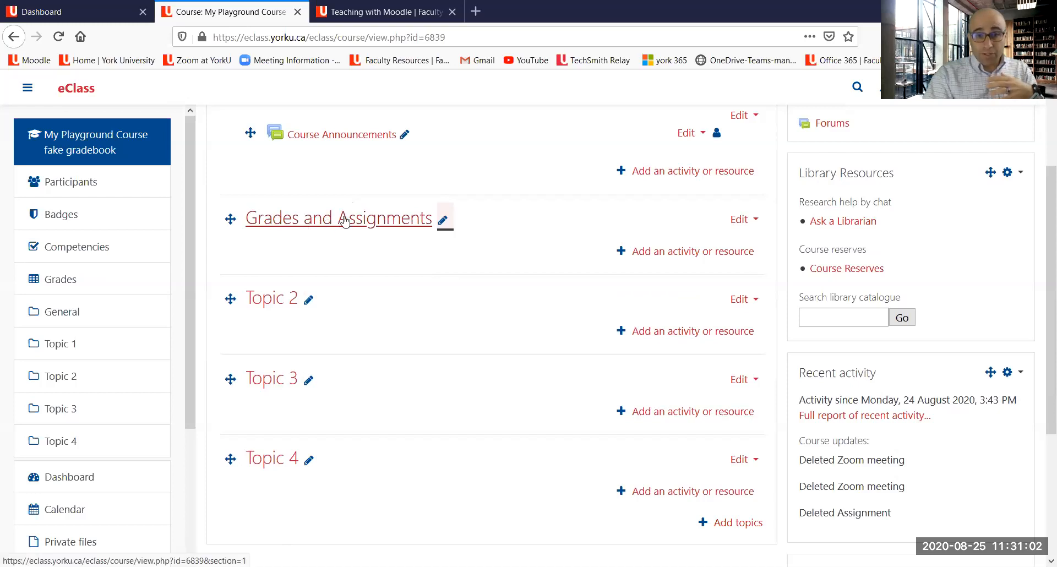
click(310, 299)
text(grade)
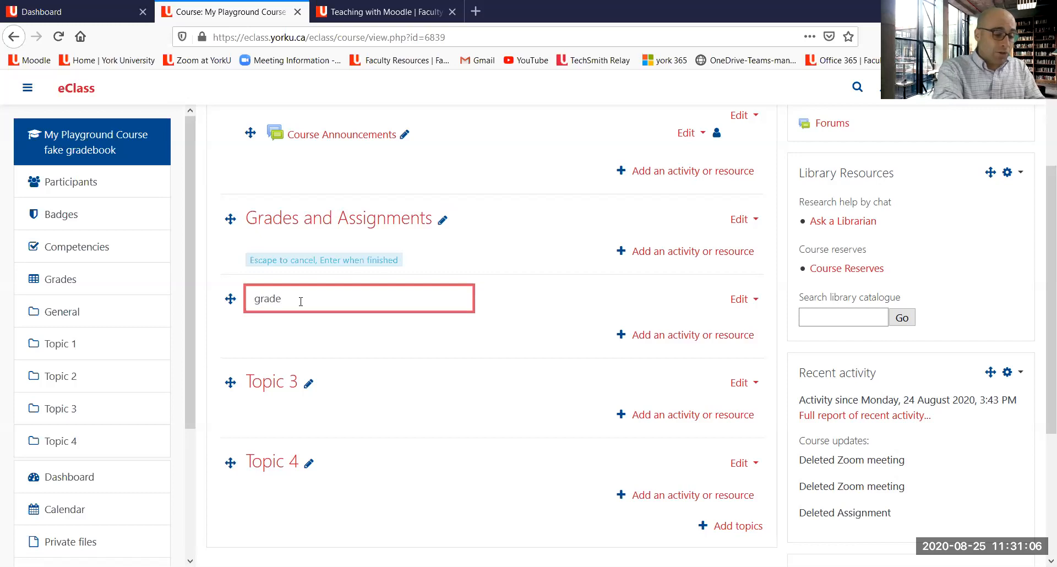
text( and asignment)
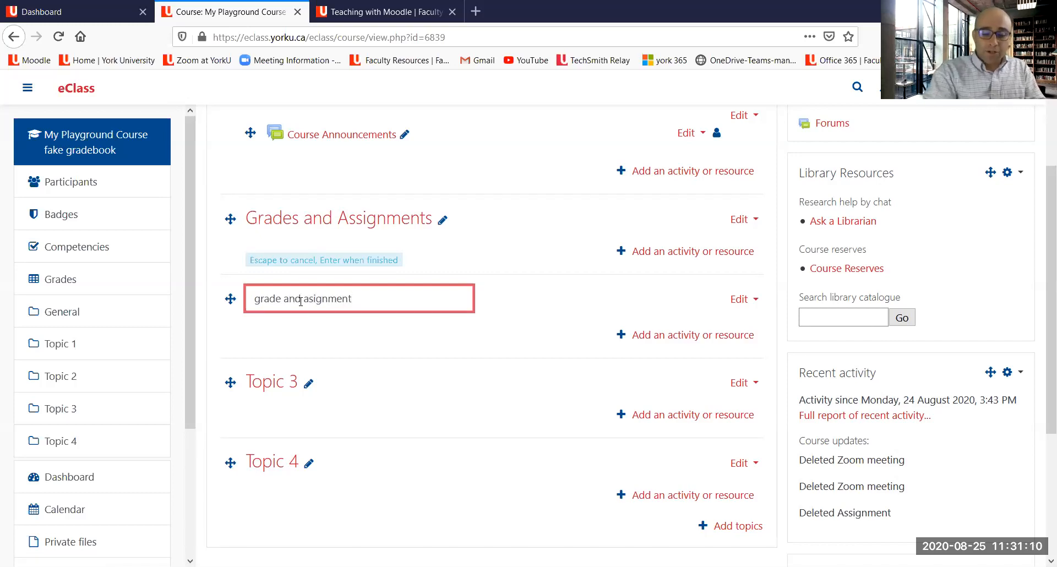
key(Escape)
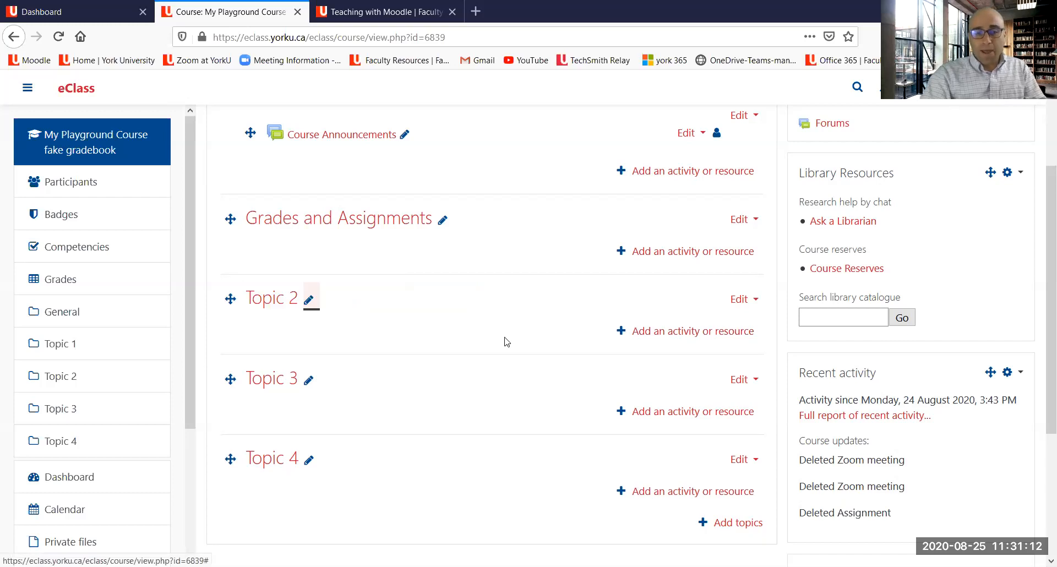
click(443, 220)
click(379, 227)
key(Return)
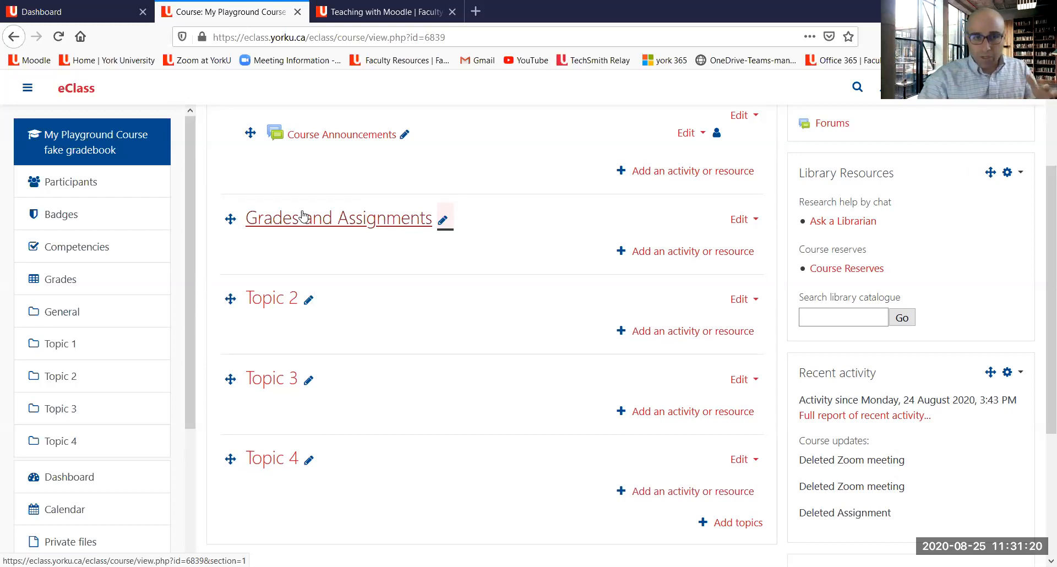
scroll(374, 213, up, 1)
scroll(374, 215, down, 1)
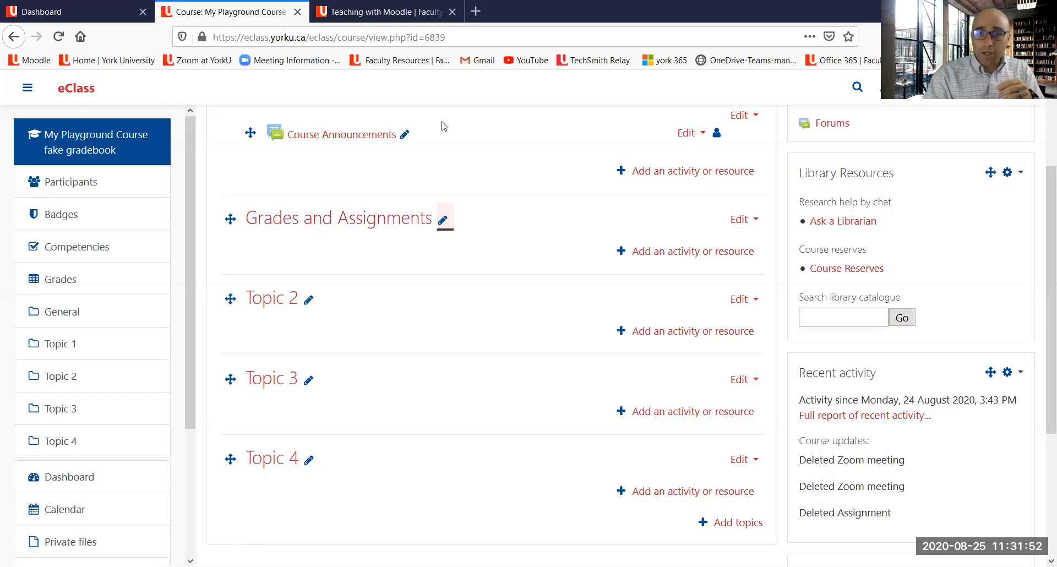
mouse_move(319, 188)
mouse_down()
mouse_move(256, 190)
mouse_move(291, 256)
mouse_move(503, 226)
mouse_up()
mouse_move(414, 157)
mouse_down()
mouse_move(297, 162)
mouse_move(251, 192)
mouse_up()
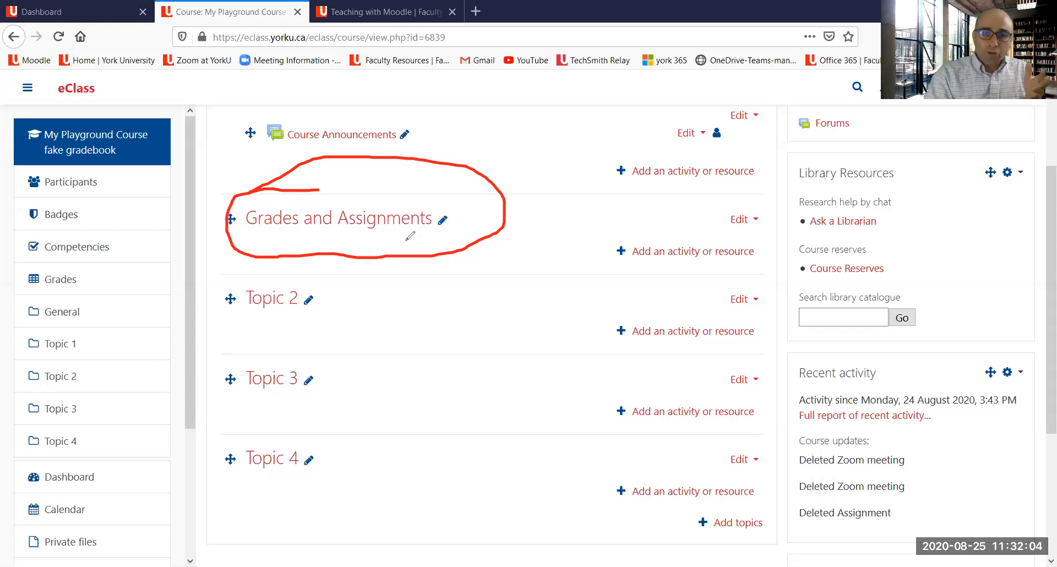
click(291, 322)
drag(291, 322, 335, 313)
drag(290, 406, 360, 395)
drag(290, 483, 328, 477)
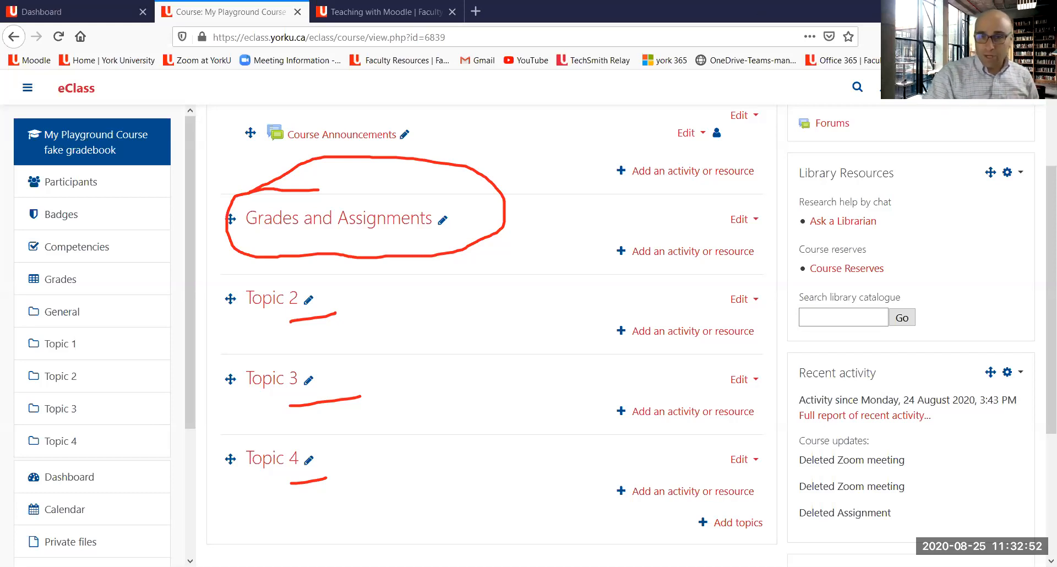
click(701, 108)
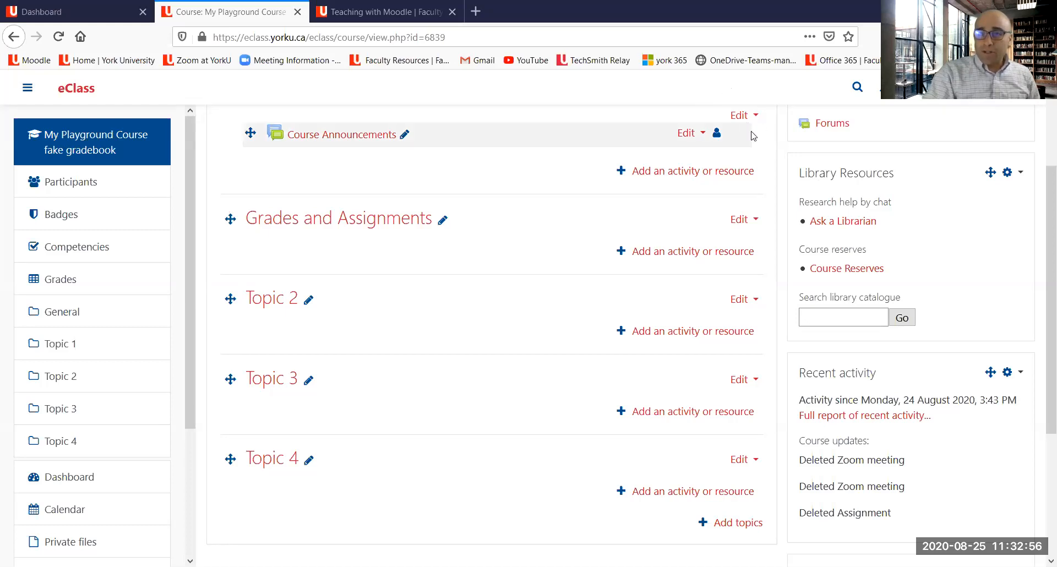
scroll(726, 90, up, 3)
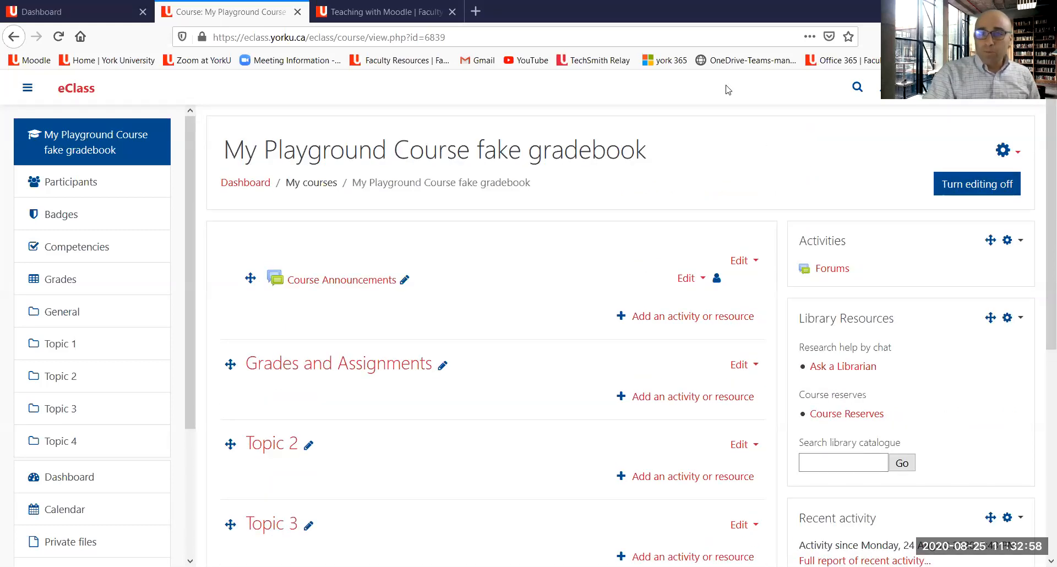
mouse_move(713, 207)
mouse_down()
mouse_move(901, 207)
mouse_move(891, 199)
mouse_move(909, 209)
mouse_up()
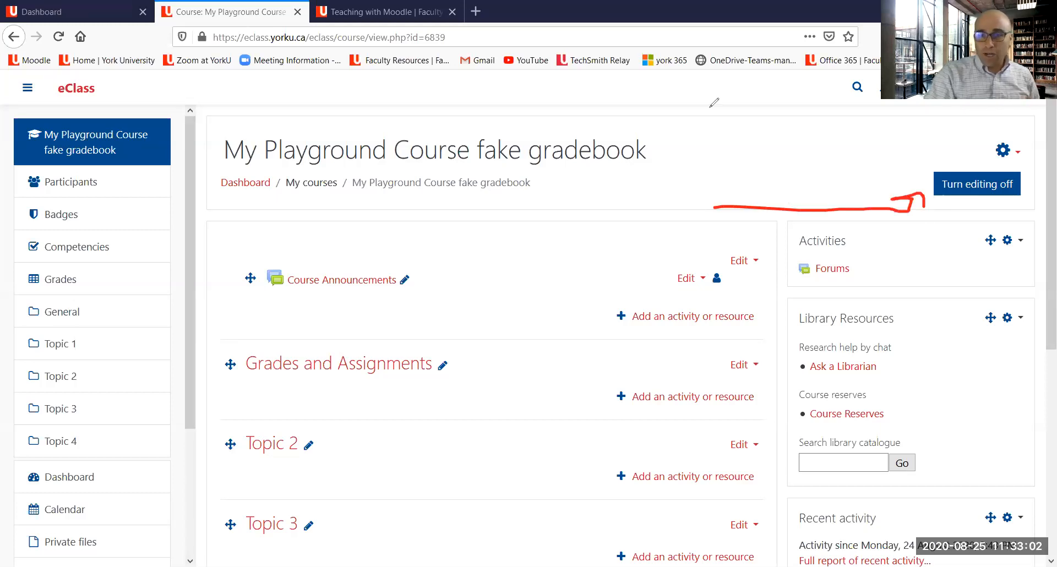
key(e)
scroll(699, 160, down, 3)
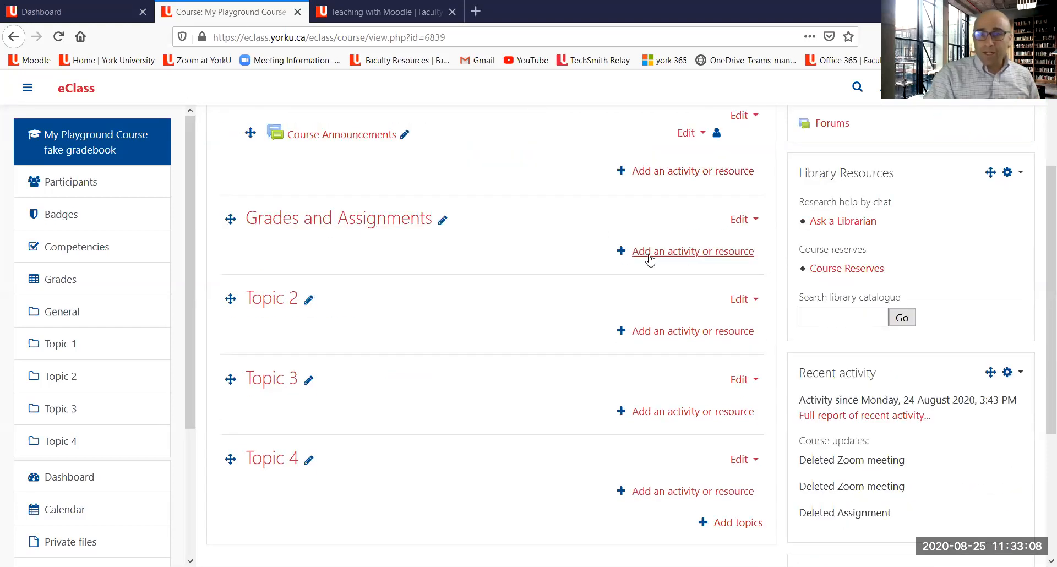
mouse_move(714, 237)
mouse_down()
mouse_move(744, 277)
mouse_move(767, 267)
mouse_up()
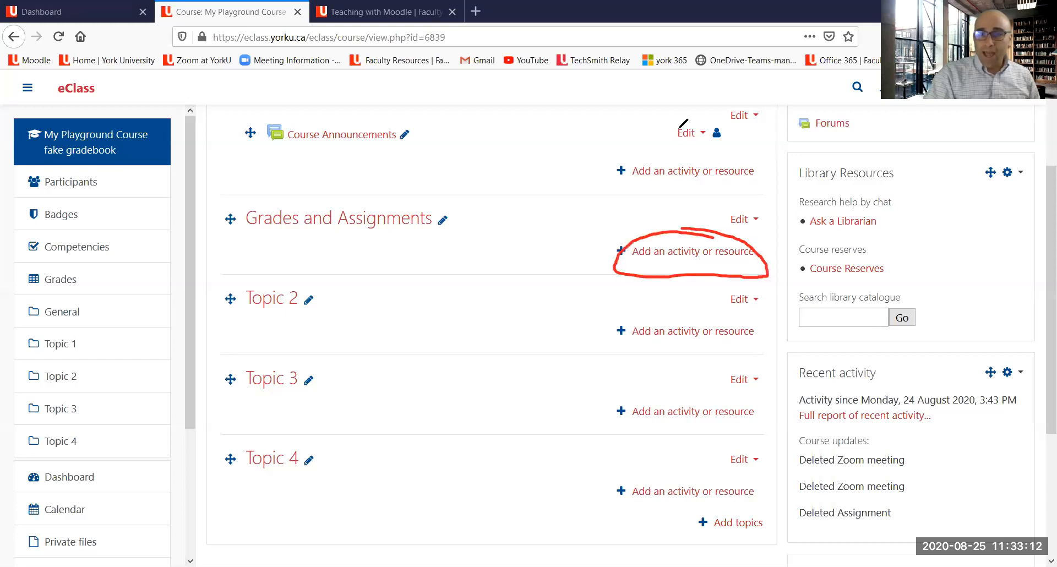
key(ctrl+z)
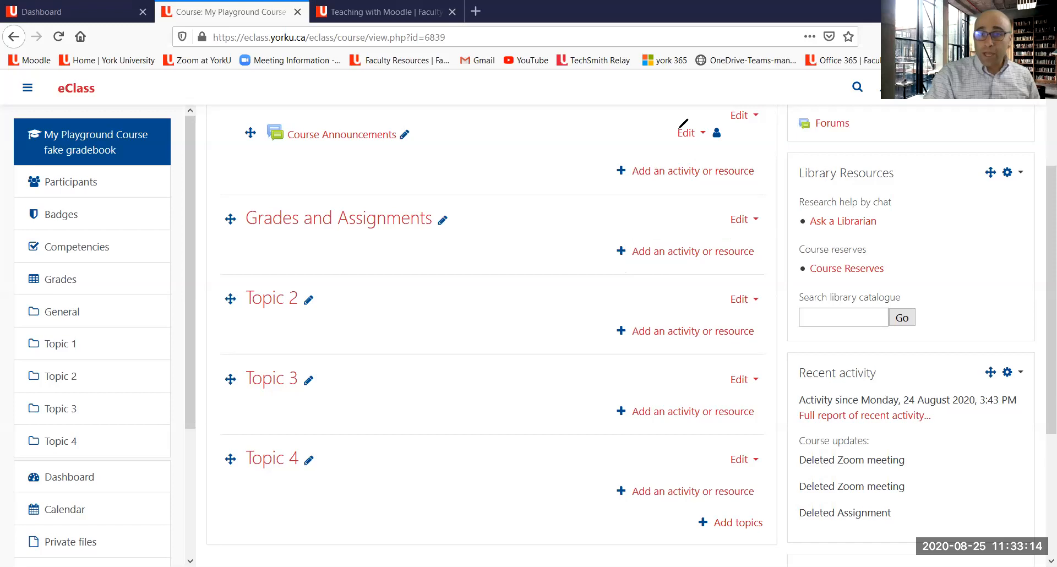
Step: Open the activity chooser for the Grades and Assignments section and browse the full list of activities and resources
click(667, 254)
click(347, 207)
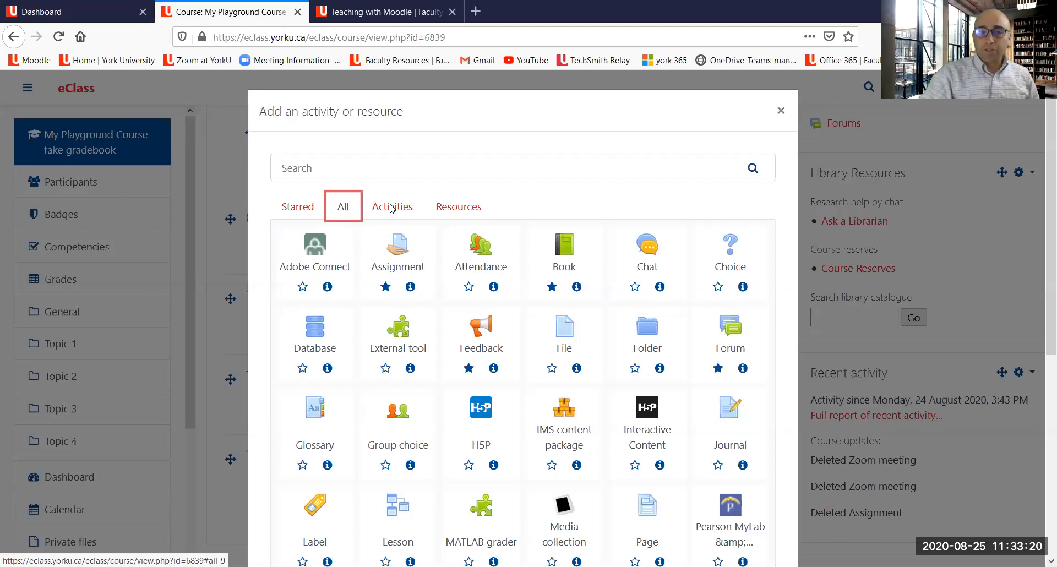
scroll(520, 231, down, 3)
scroll(522, 231, down, 3)
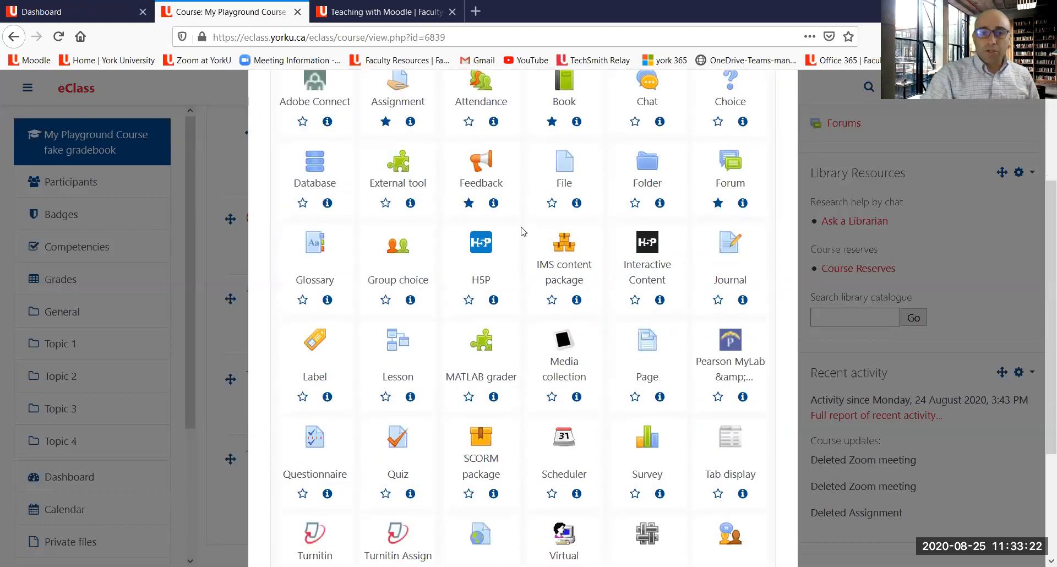
scroll(523, 231, down, 6)
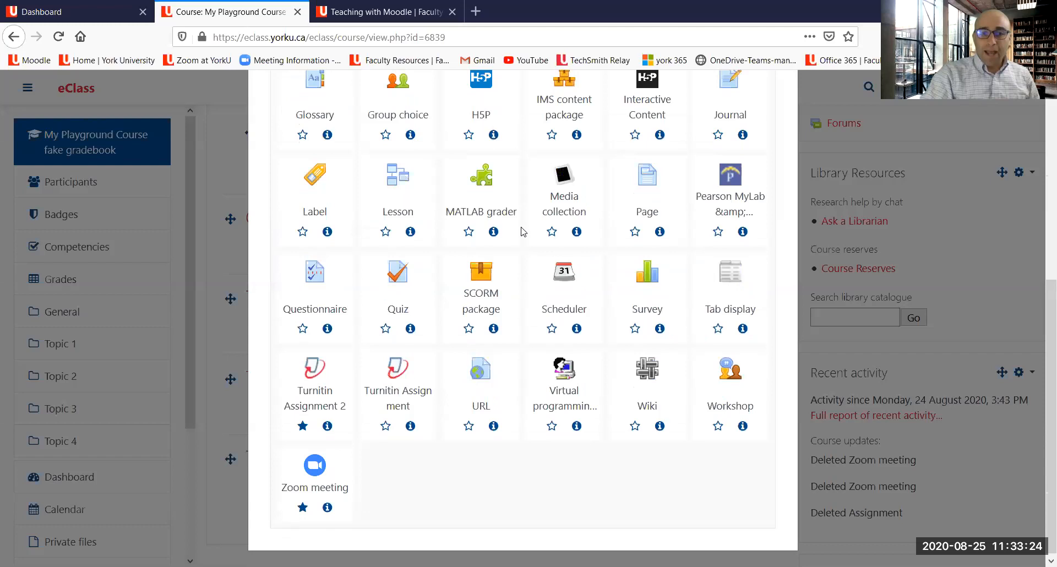
scroll(523, 232, up, 10)
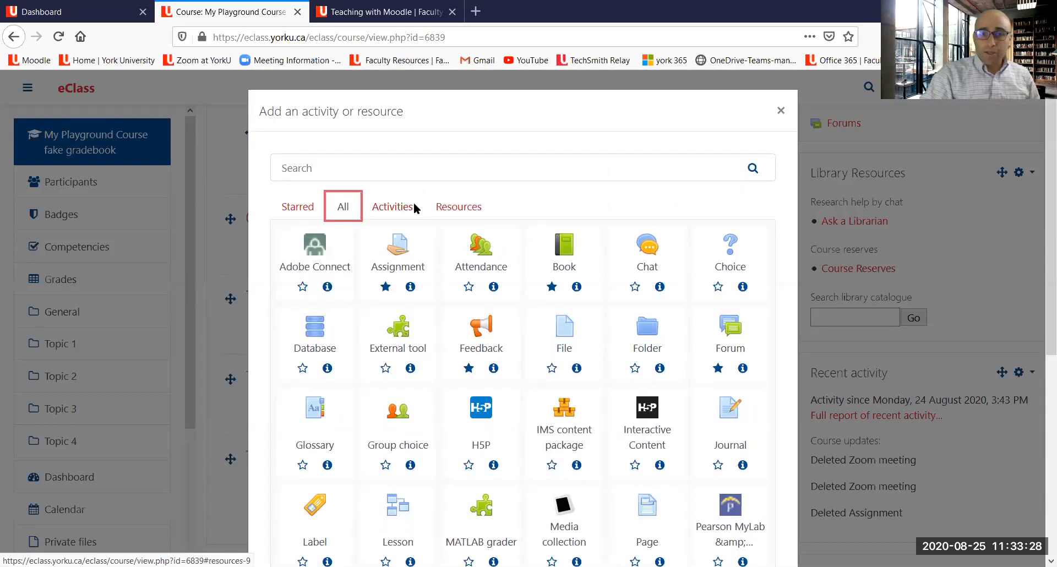
drag(409, 175, 475, 187)
drag(476, 234, 432, 193)
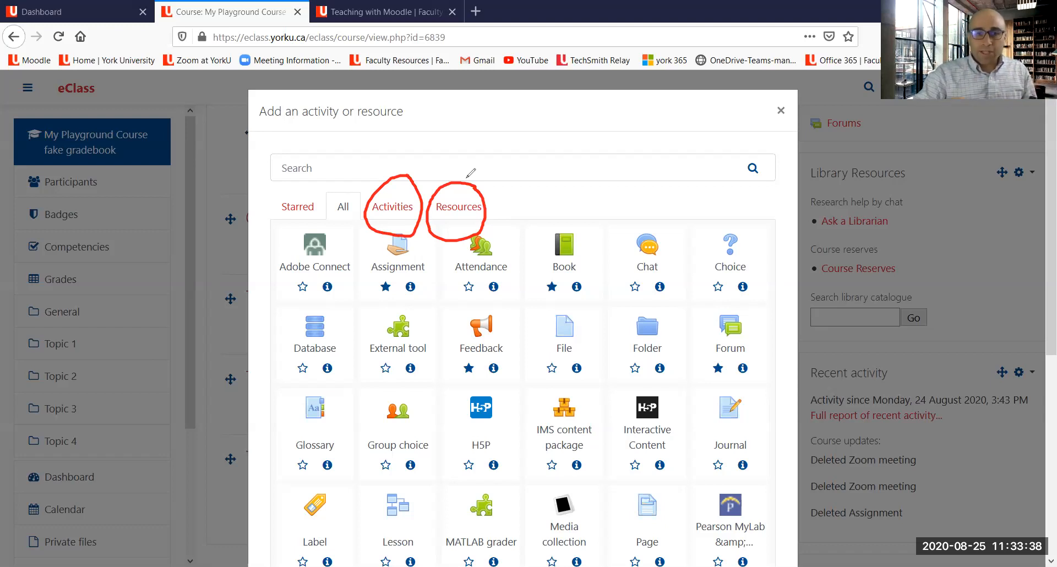
drag(551, 127, 668, 129)
drag(578, 145, 677, 150)
mouse_move(588, 166)
mouse_down()
mouse_move(644, 168)
mouse_move(581, 194)
mouse_move(597, 226)
mouse_move(568, 163)
mouse_up()
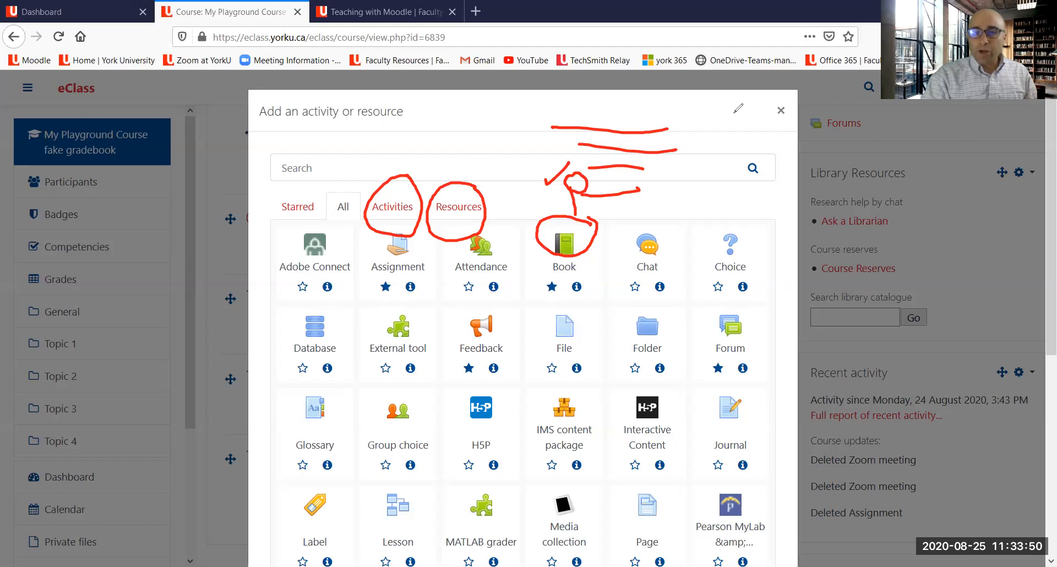
key(e)
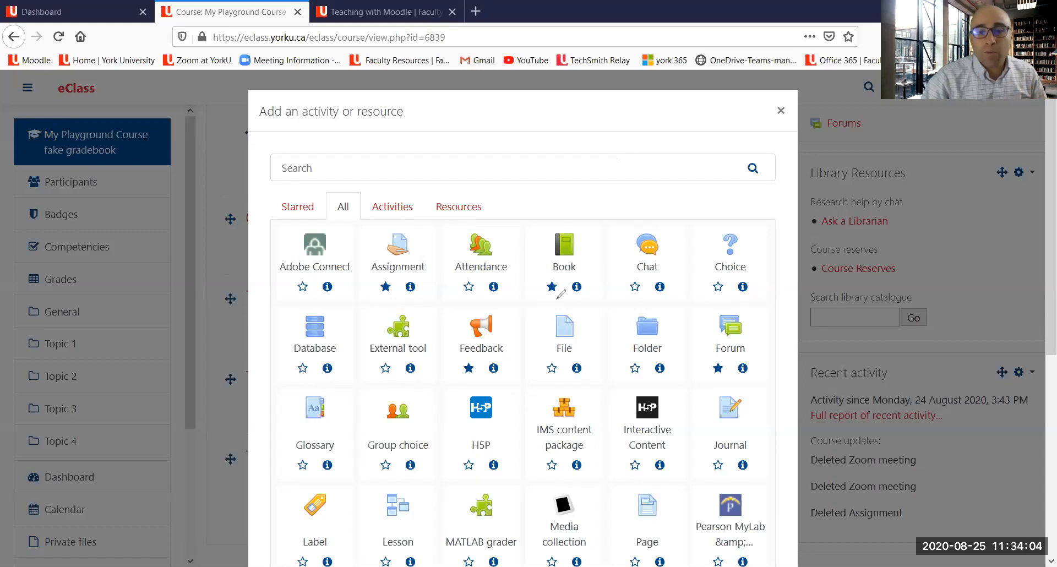
drag(377, 301, 394, 296)
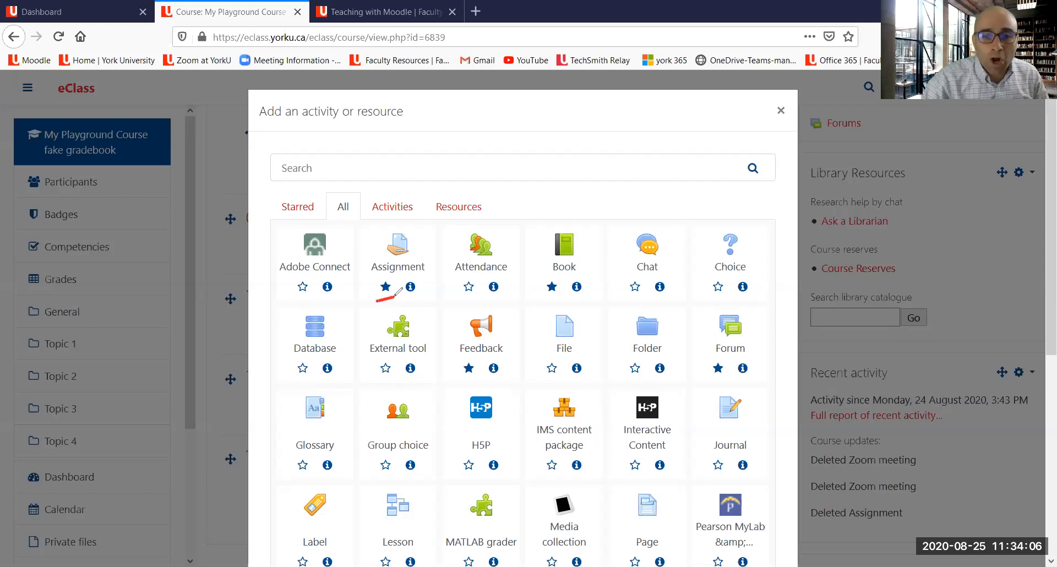
drag(545, 297, 557, 298)
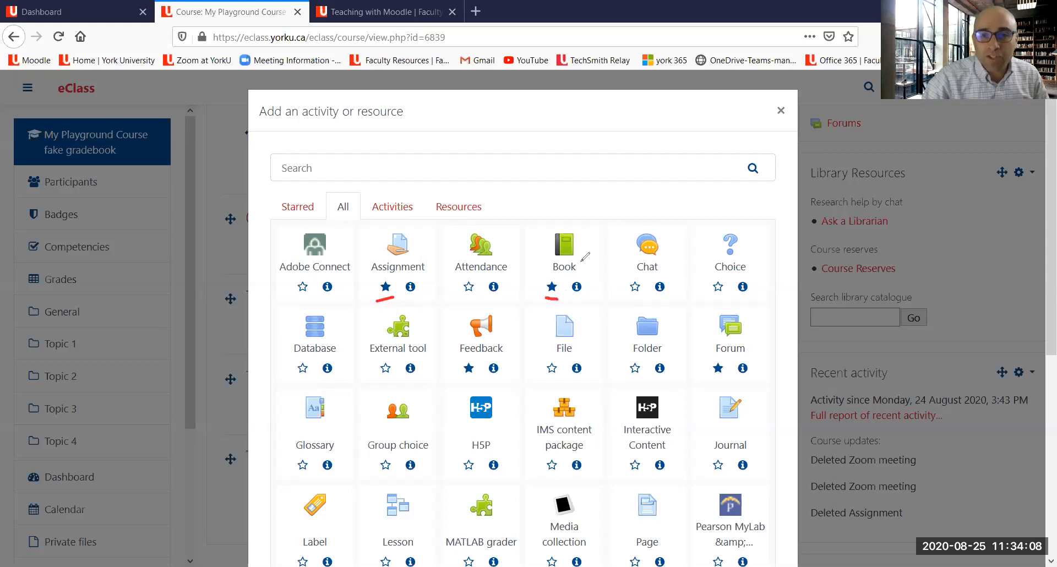
click(579, 135)
click(746, 60)
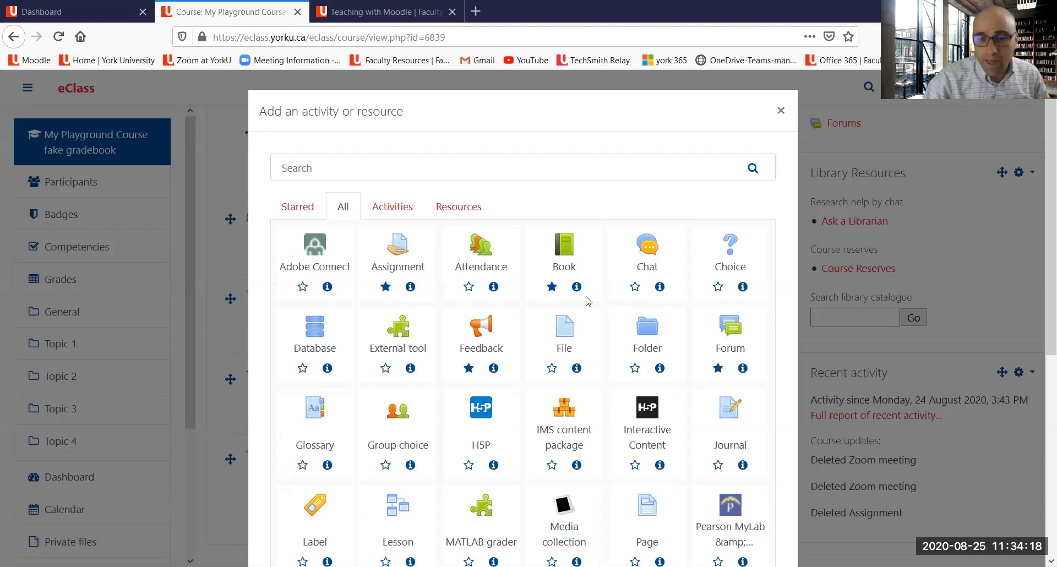
scroll(588, 301, down, 3)
scroll(587, 301, down, 8)
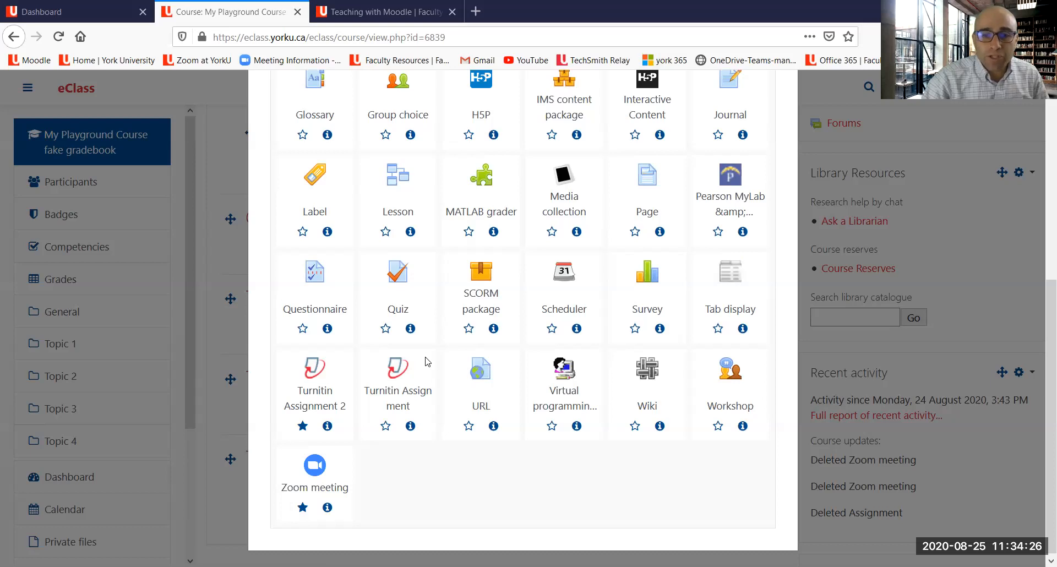
drag(430, 350, 351, 420)
drag(364, 346, 441, 430)
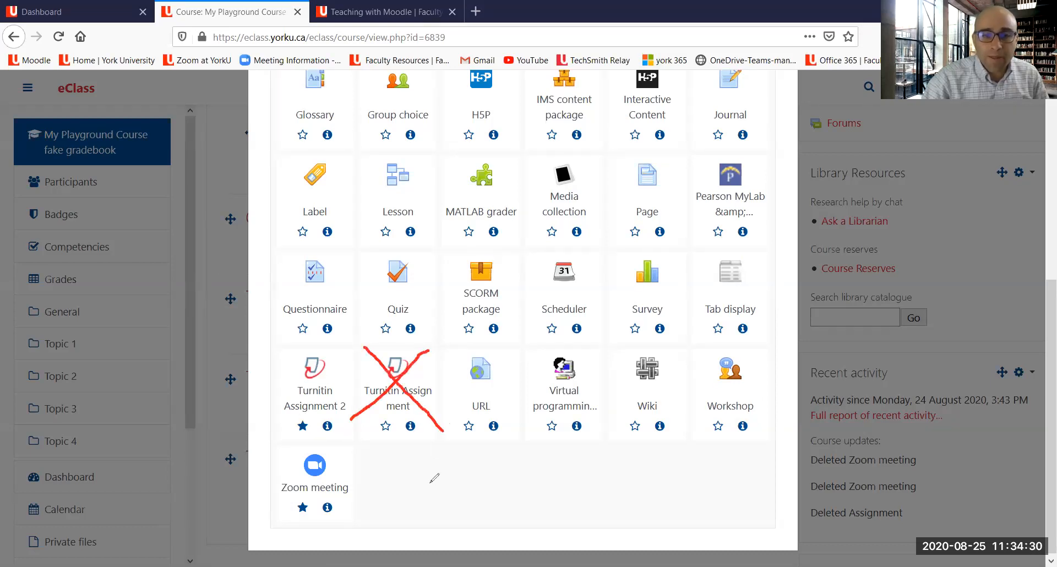
drag(337, 389, 348, 411)
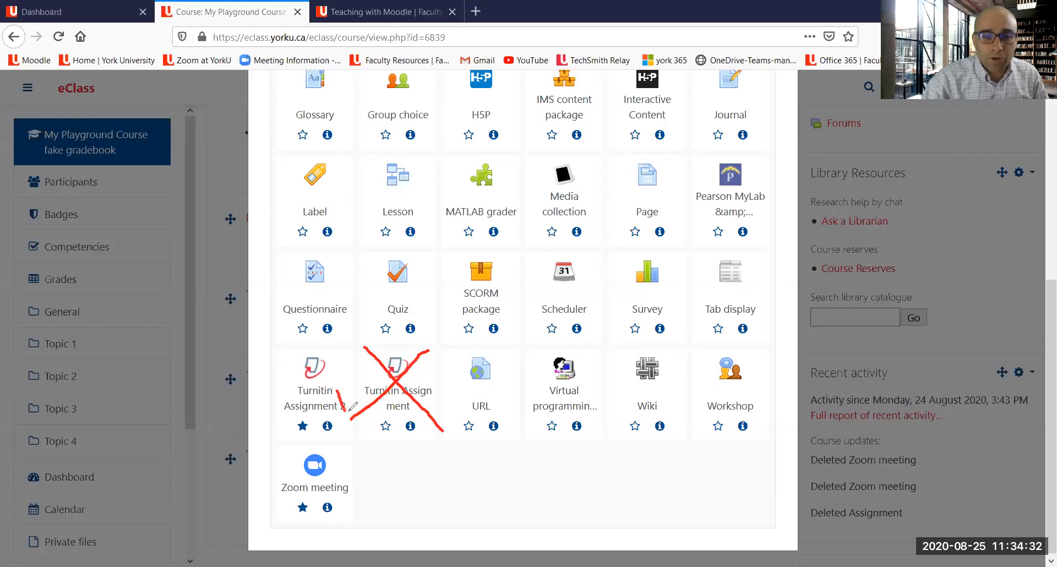
mouse_move(342, 361)
mouse_down()
mouse_move(283, 374)
mouse_move(355, 432)
mouse_move(348, 410)
mouse_up()
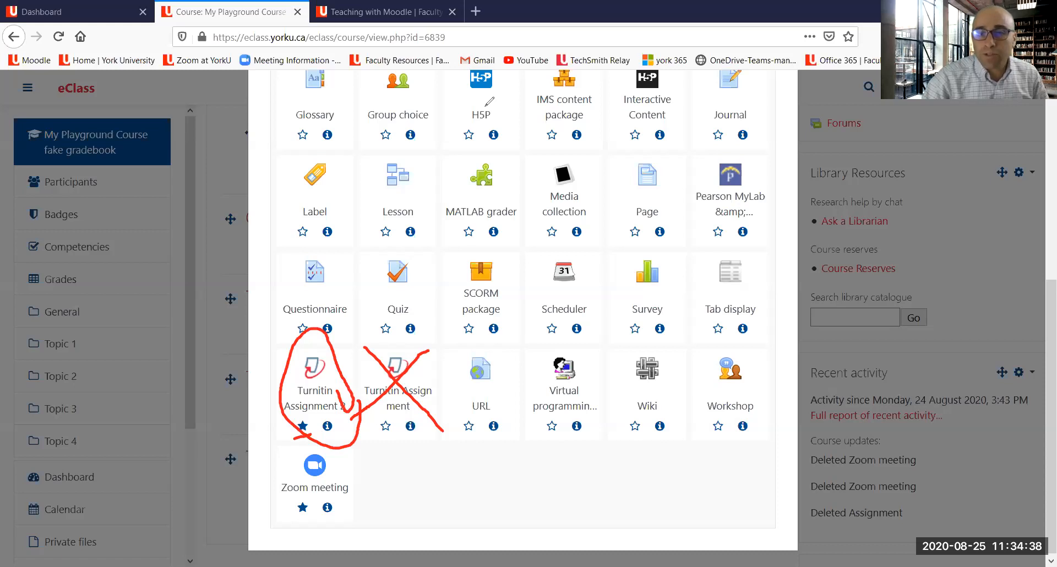
click(485, 105)
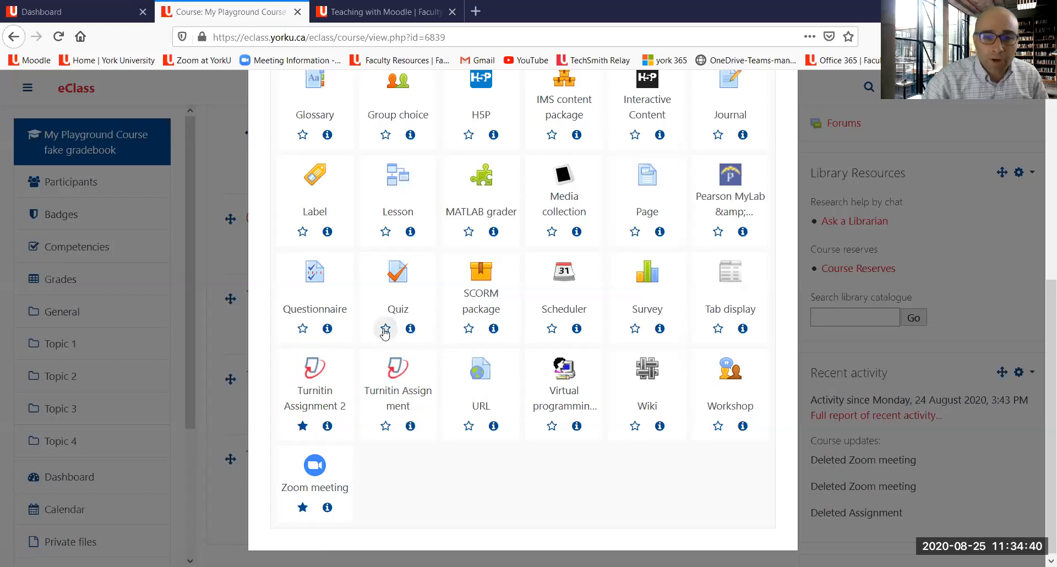
scroll(442, 233, up, 5)
click(436, 239)
scroll(405, 299, down, 3)
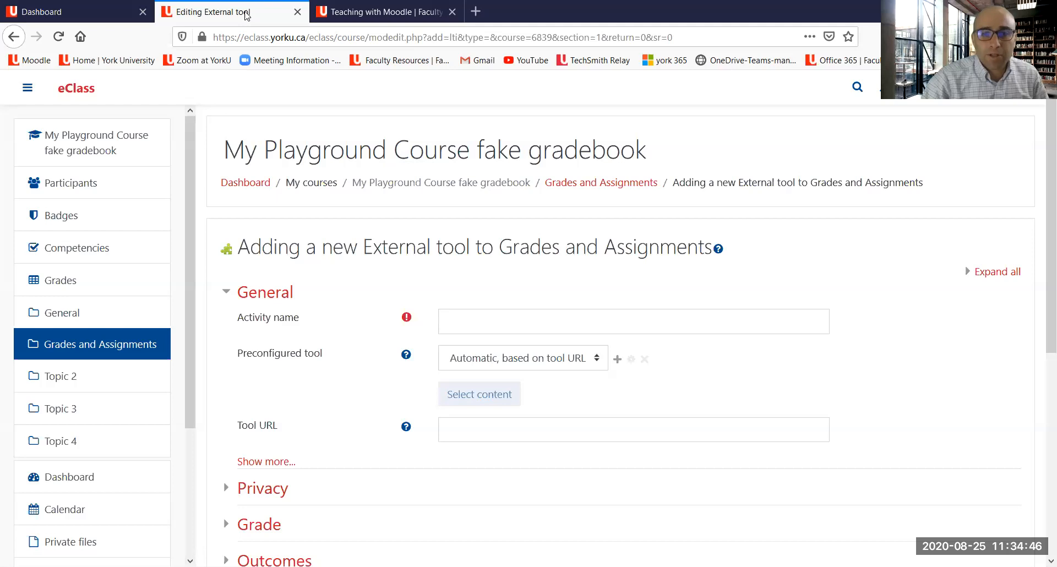
click(13, 36)
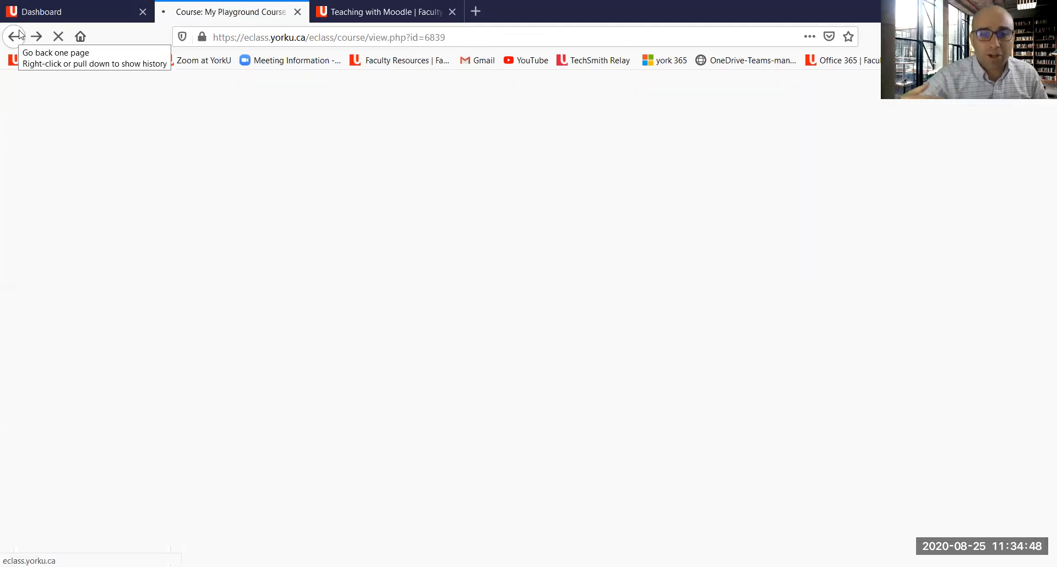
Step: Reopen the activity chooser for Grades and Assignments, show only activities, and star the Quiz activity
click(659, 250)
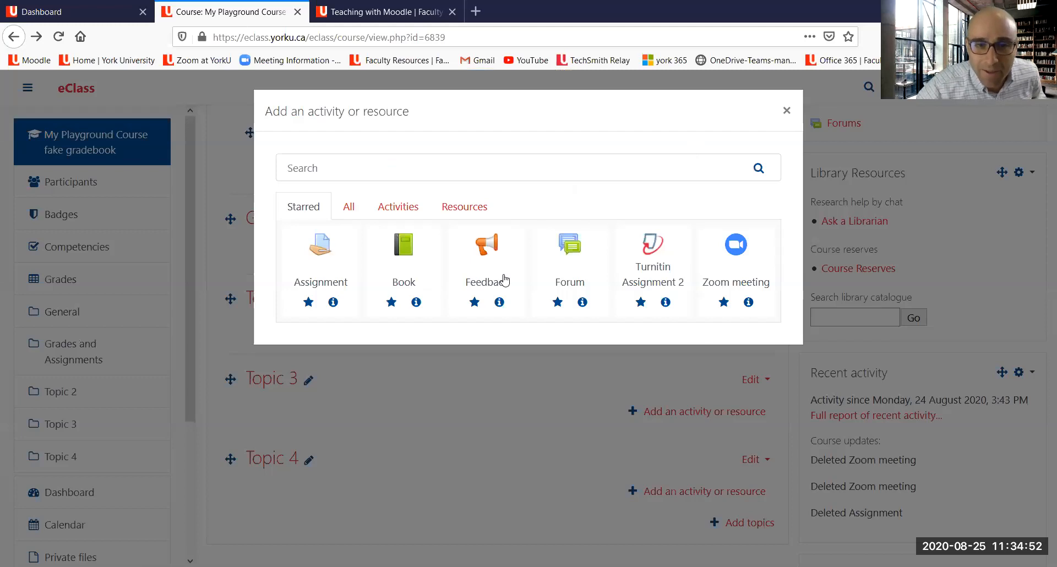
click(388, 209)
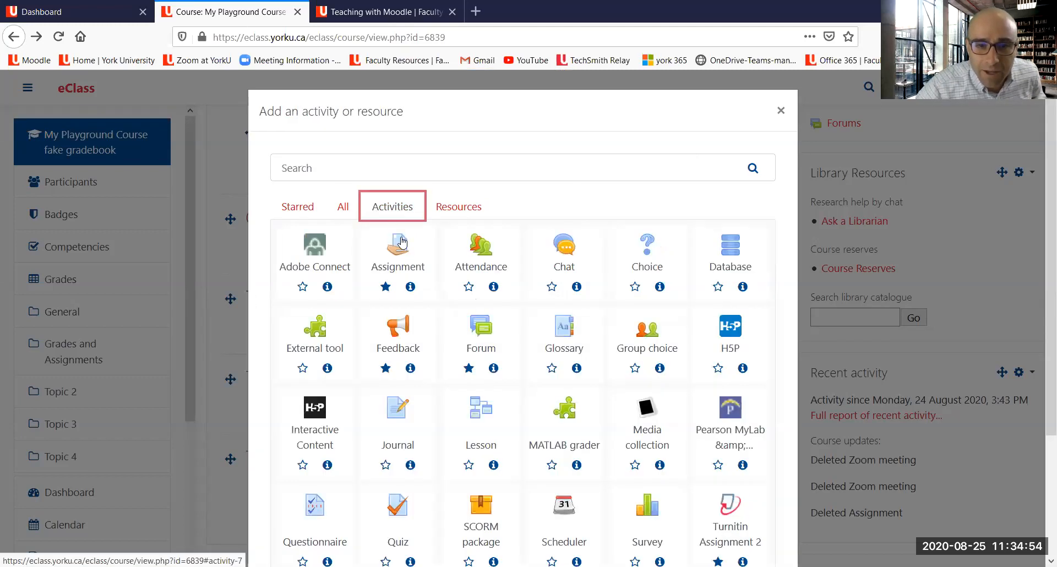
scroll(350, 206, down, 3)
scroll(351, 207, down, 2)
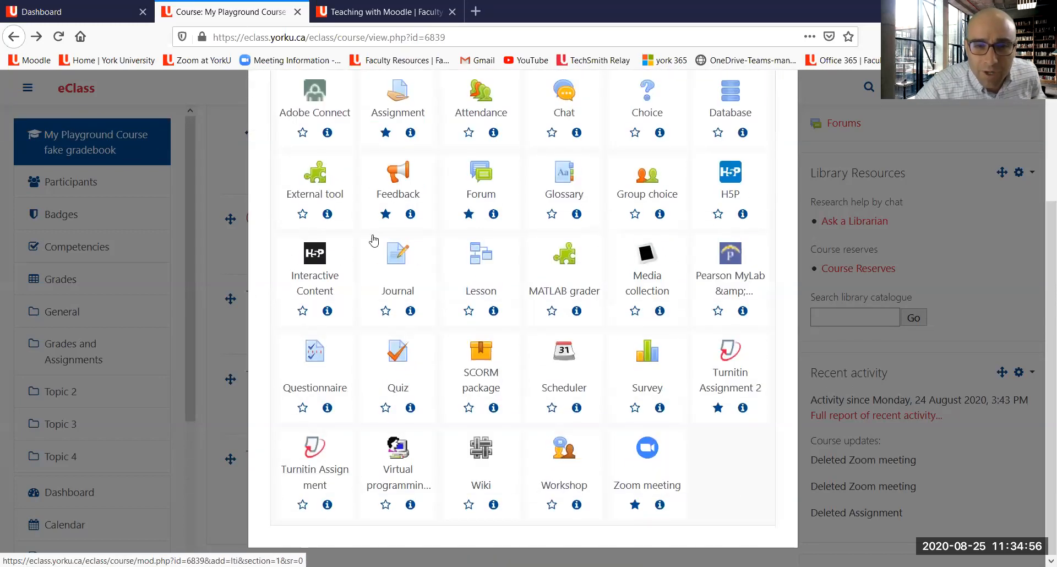
click(384, 407)
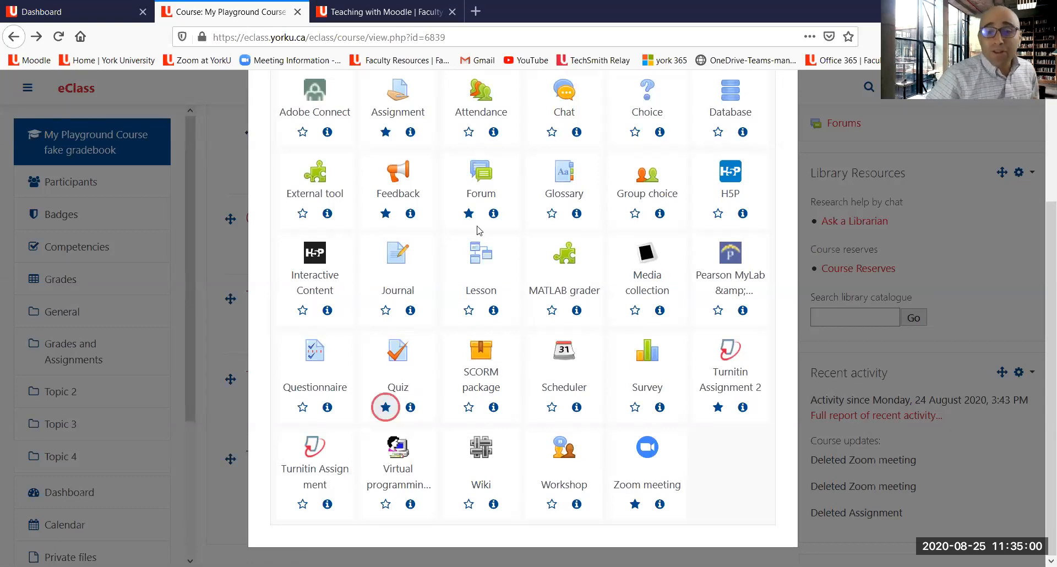
Step: Compare the Starred, Resources and Activities listings in the activity chooser
scroll(472, 288, up, 4)
scroll(358, 232, up, 1)
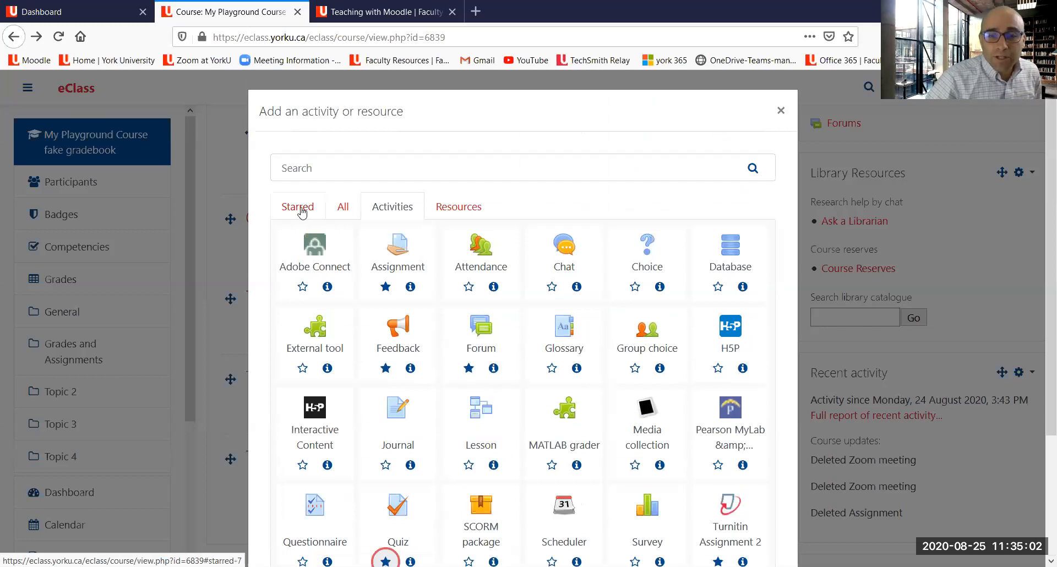
mouse_move(277, 218)
mouse_down()
mouse_move(315, 215)
mouse_move(308, 189)
mouse_move(275, 218)
mouse_move(278, 198)
mouse_up()
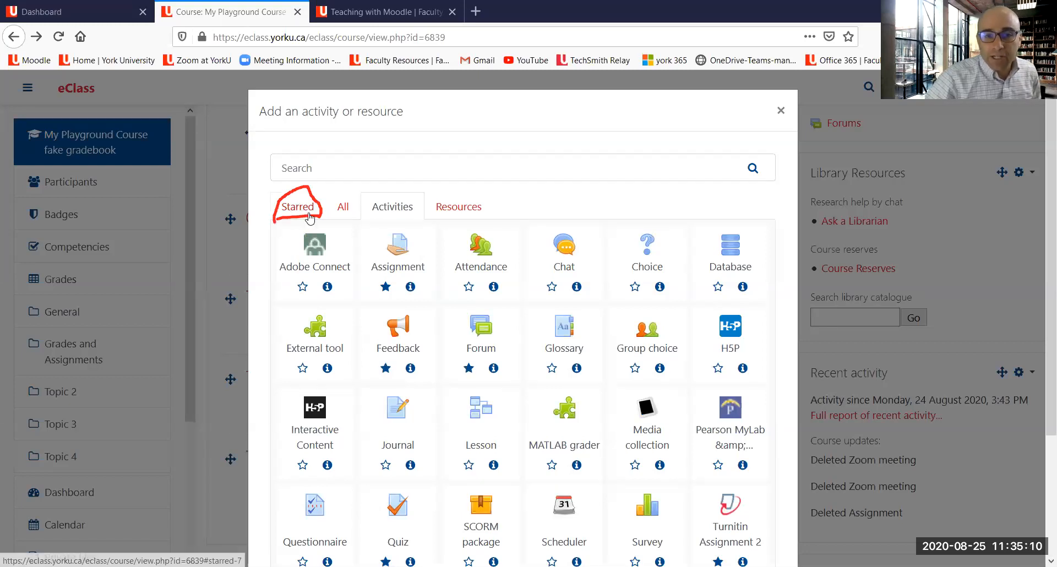
click(303, 215)
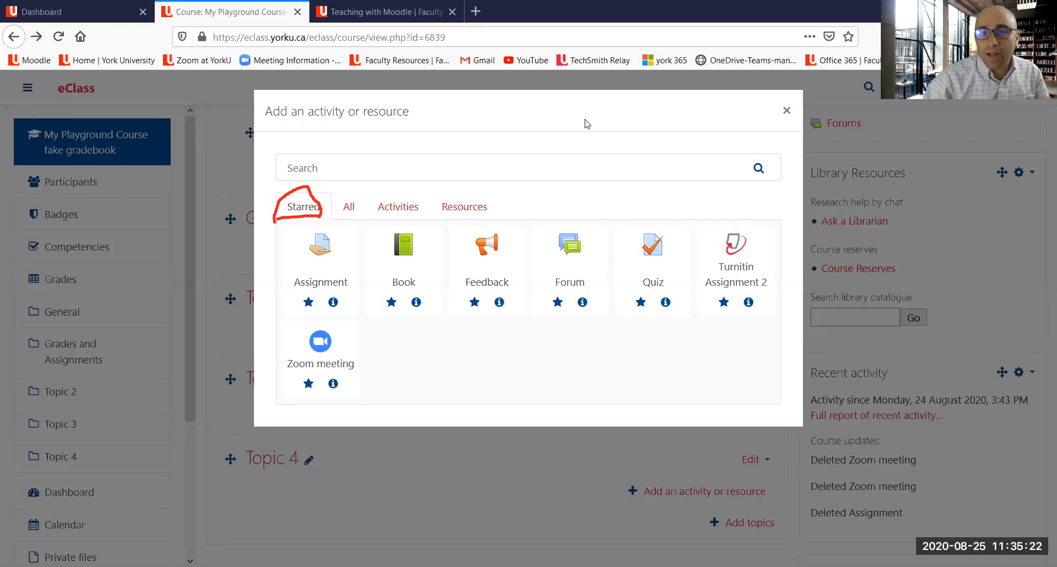
click(786, 110)
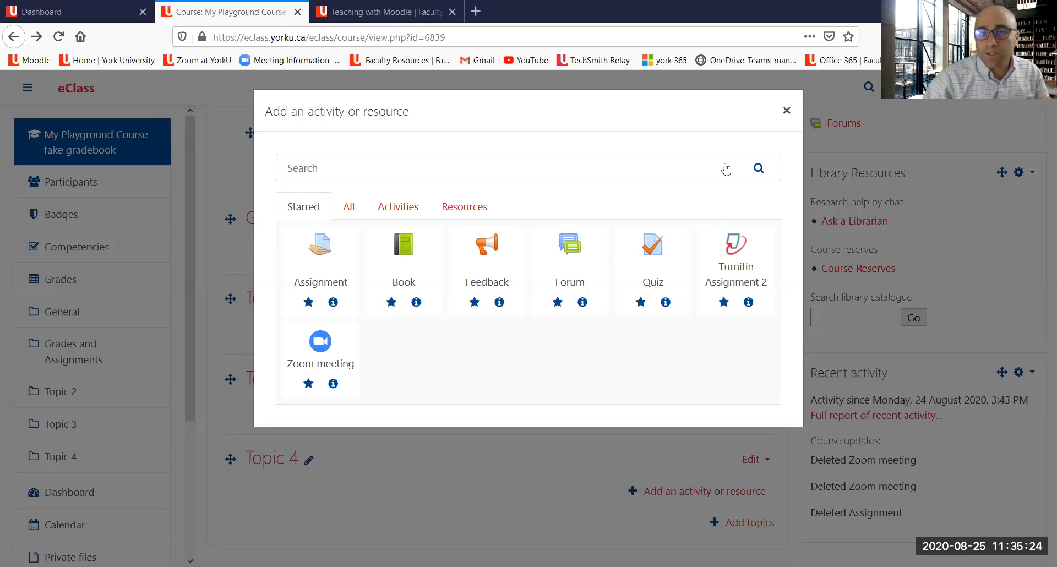
click(675, 252)
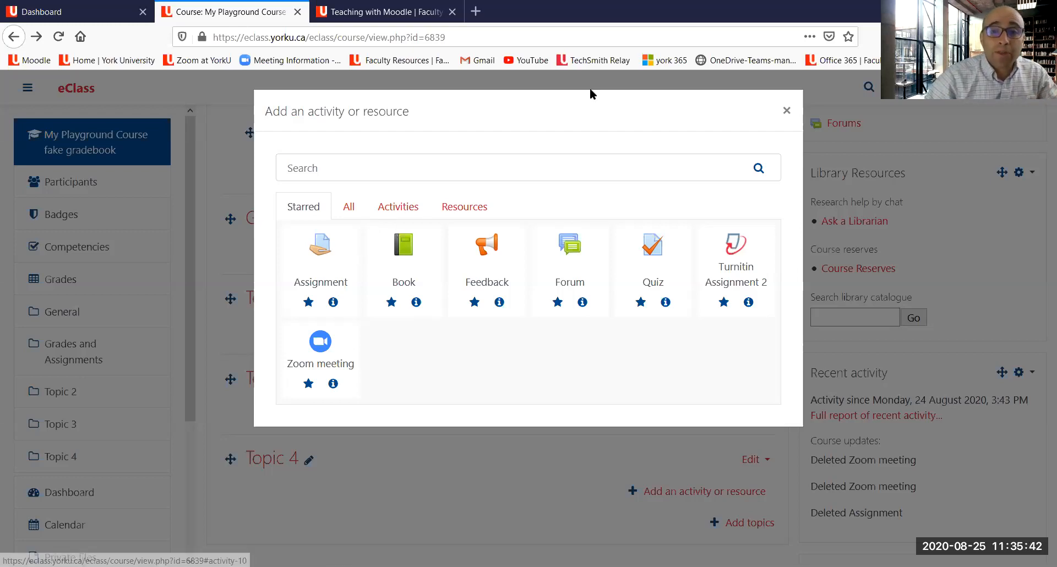
mouse_move(537, 145)
mouse_down()
mouse_move(545, 137)
mouse_move(461, 160)
mouse_move(421, 189)
mouse_move(374, 188)
mouse_move(423, 223)
mouse_move(421, 187)
mouse_up()
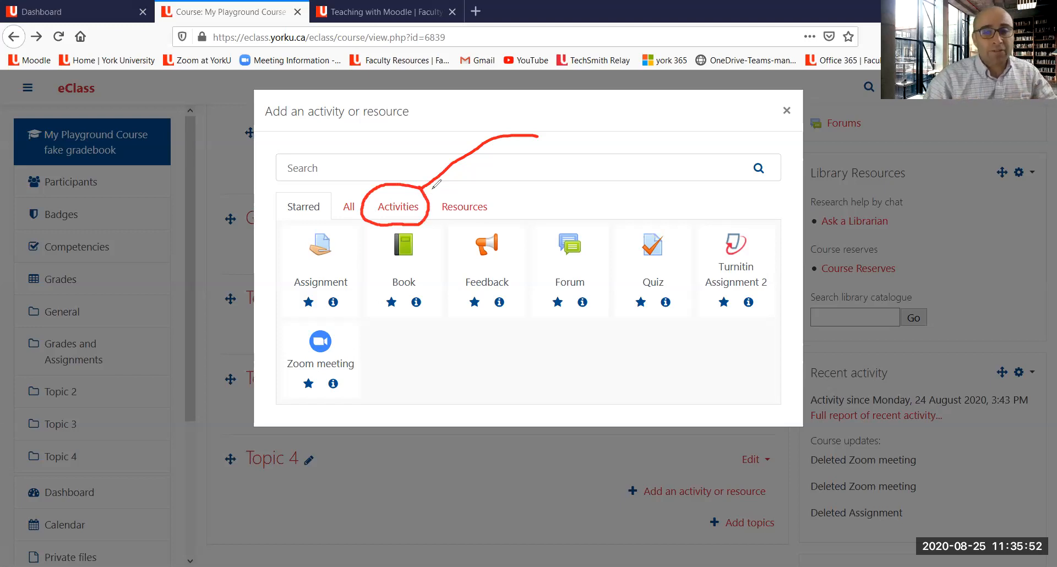
mouse_move(499, 181)
mouse_down()
mouse_move(429, 184)
mouse_move(463, 232)
mouse_move(501, 195)
mouse_move(500, 178)
mouse_up()
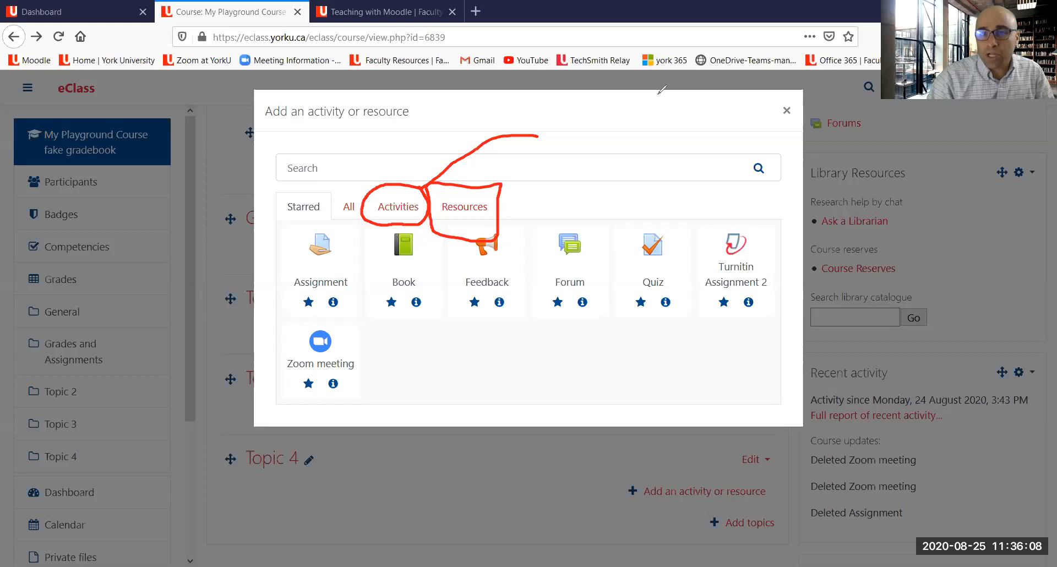
key(Escape)
click(476, 211)
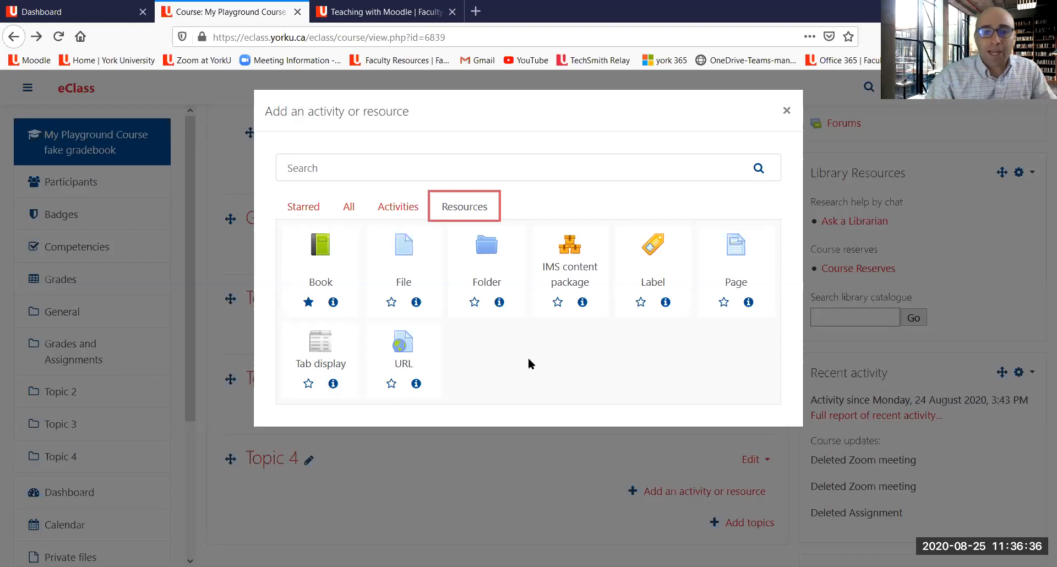
click(401, 219)
scroll(589, 165, down, 3)
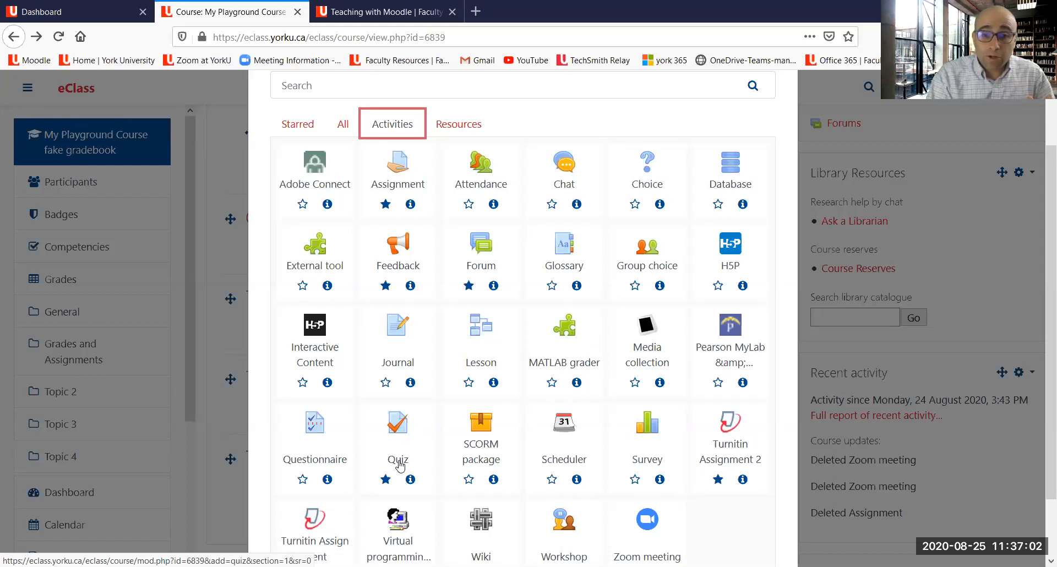
Step: Add a new Quiz to Grades and Assignments and name it Mid Term Exam
click(395, 435)
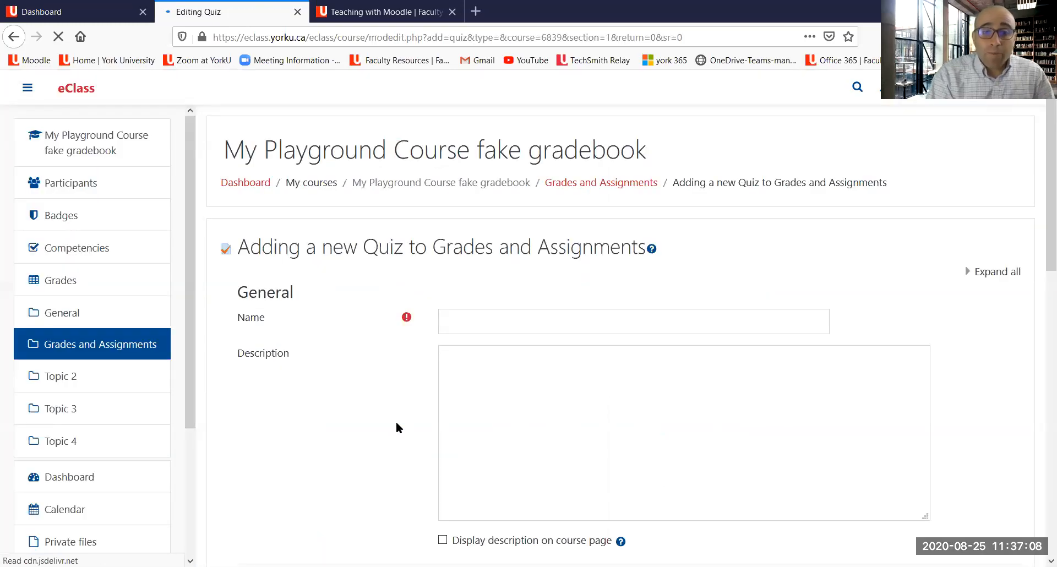
click(475, 312)
text(Mid Term Exam)
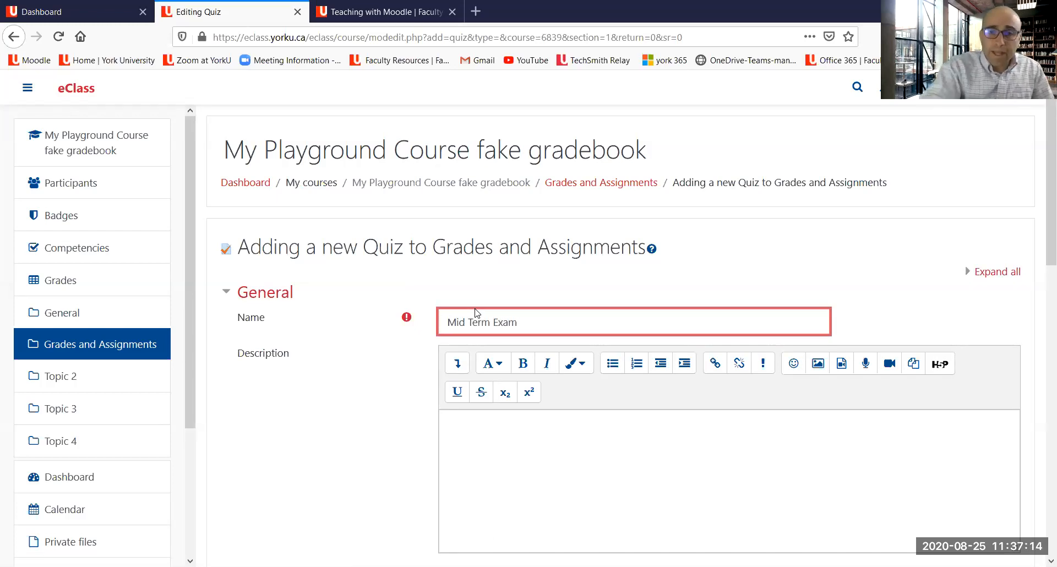
scroll(497, 329, down, 3)
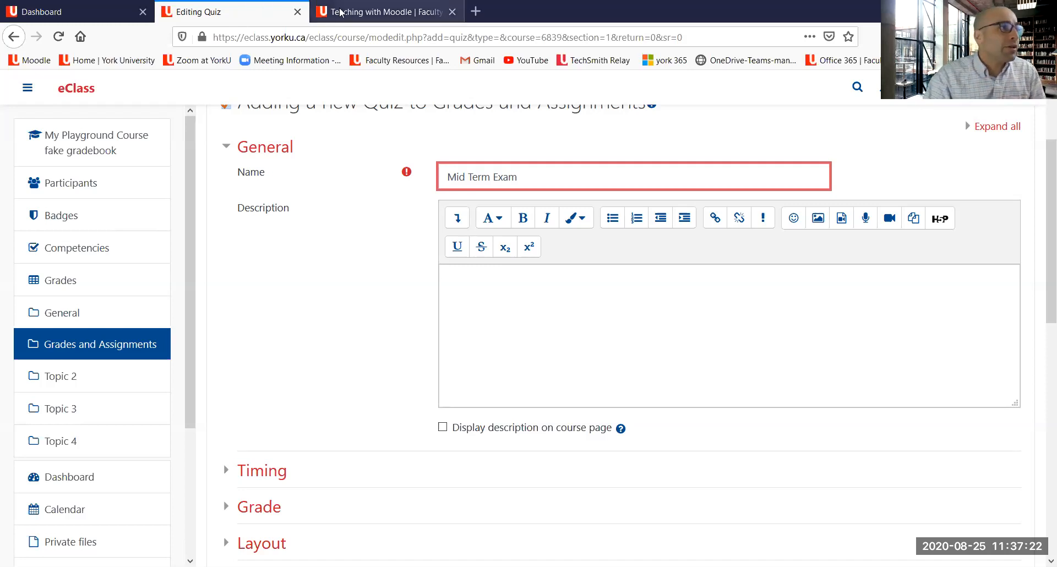
Step: Switch to the Teaching with Moodle browser tab and go back to the previous page
click(363, 11)
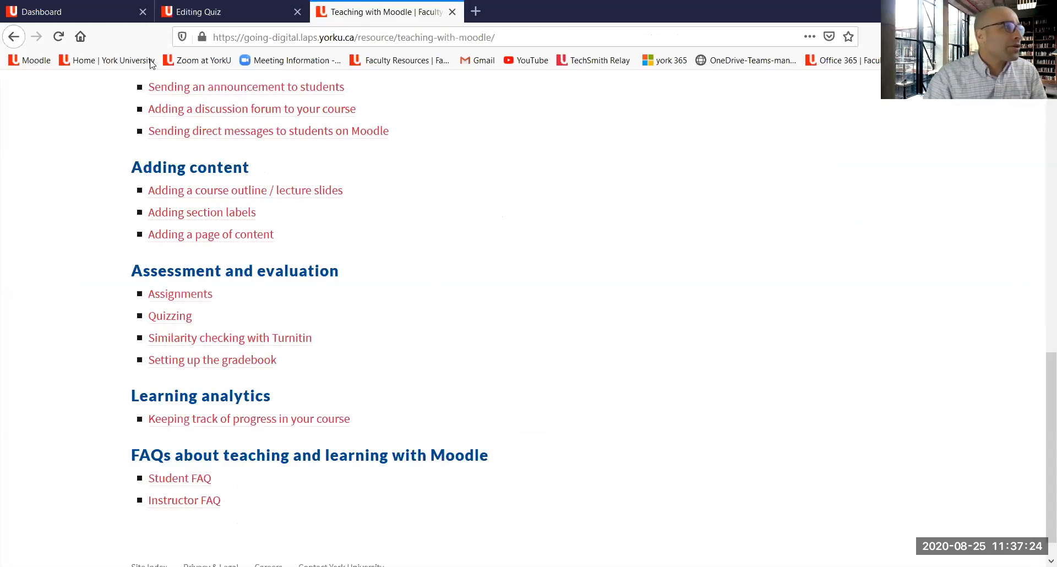
click(13, 37)
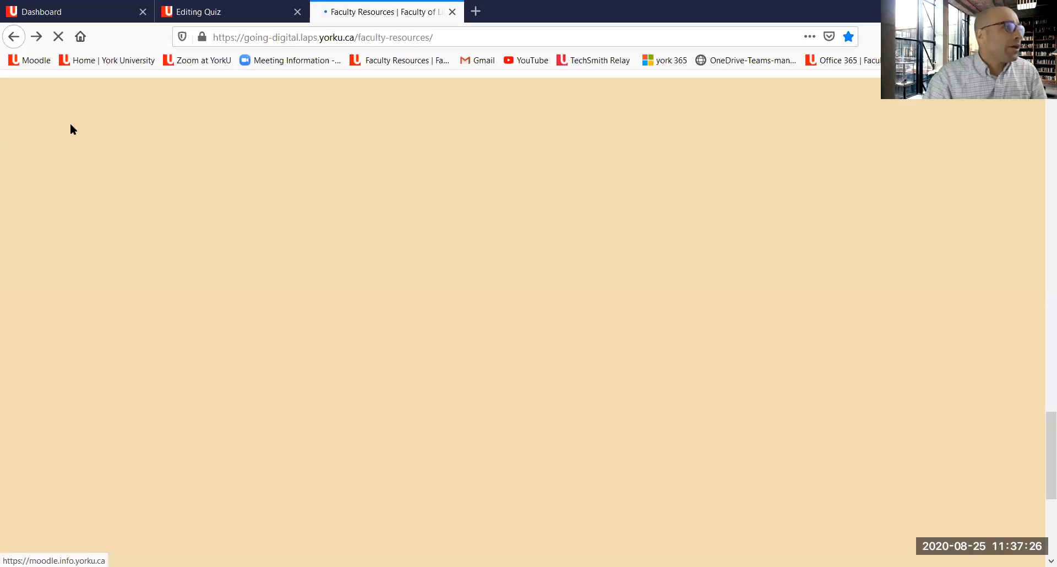
Step: Open the Training Videos page on the faculty resources site and browse the quiz tutorial videos
scroll(244, 293, down, 2)
scroll(243, 283, up, 4)
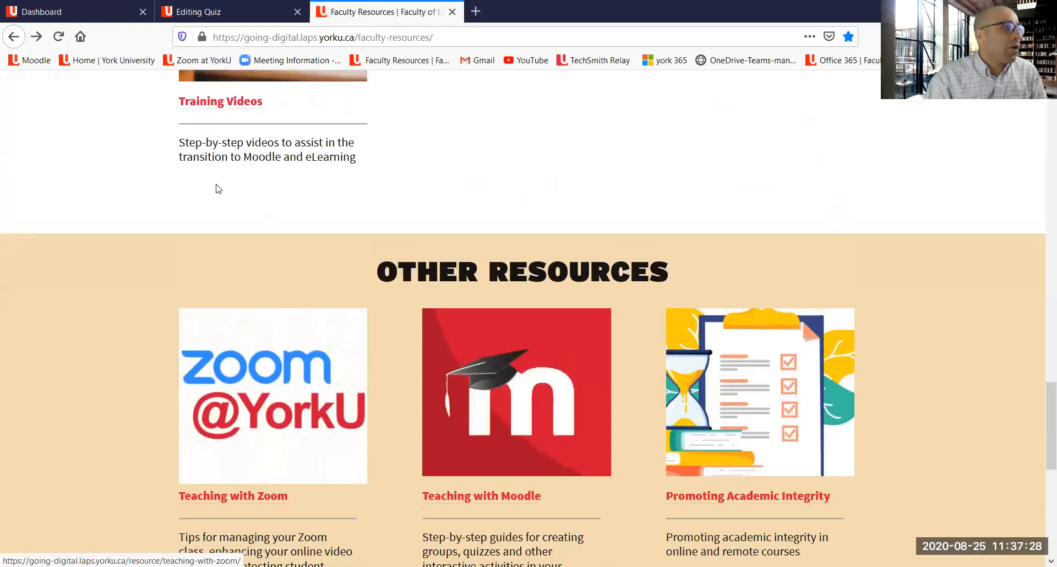
scroll(218, 188, up, 2)
click(187, 174)
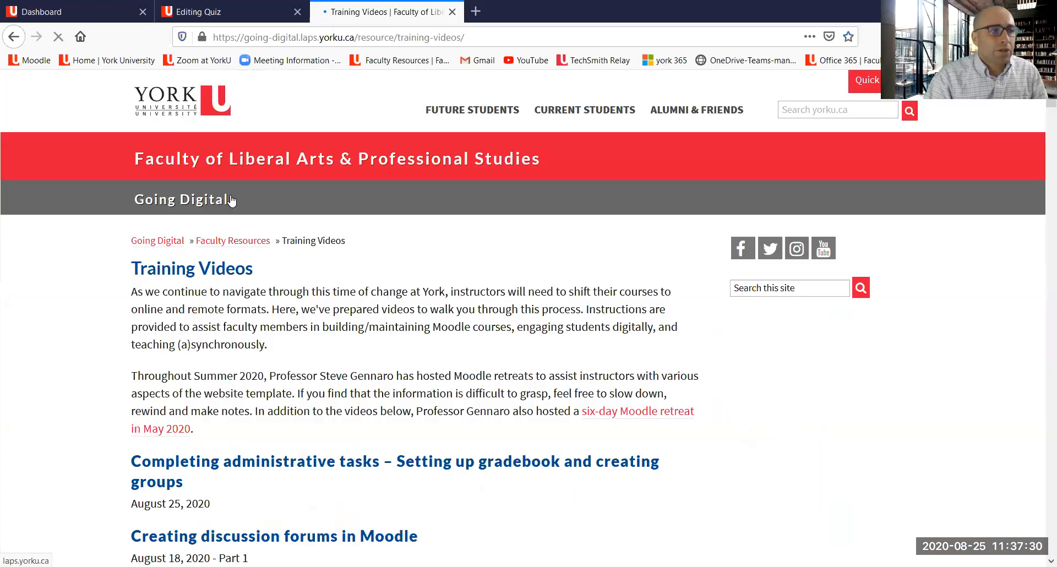
scroll(263, 251, down, 5)
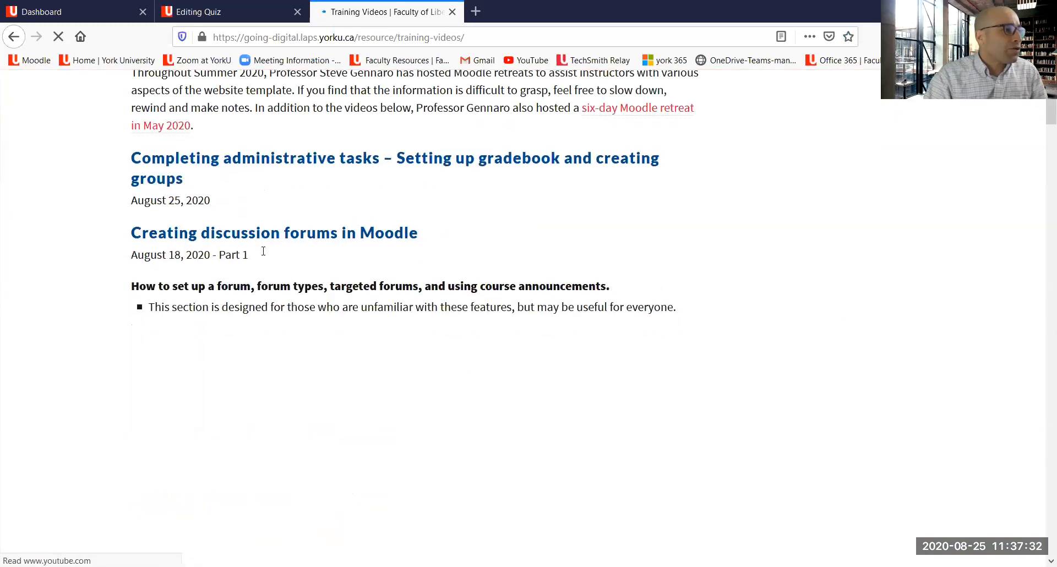
scroll(263, 251, down, 6)
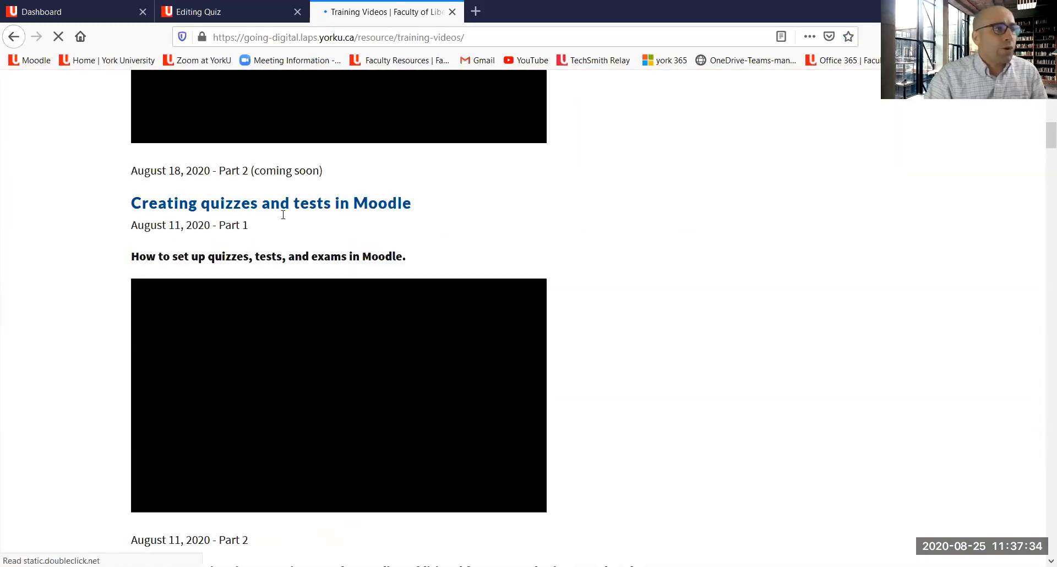
scroll(361, 223, down, 2)
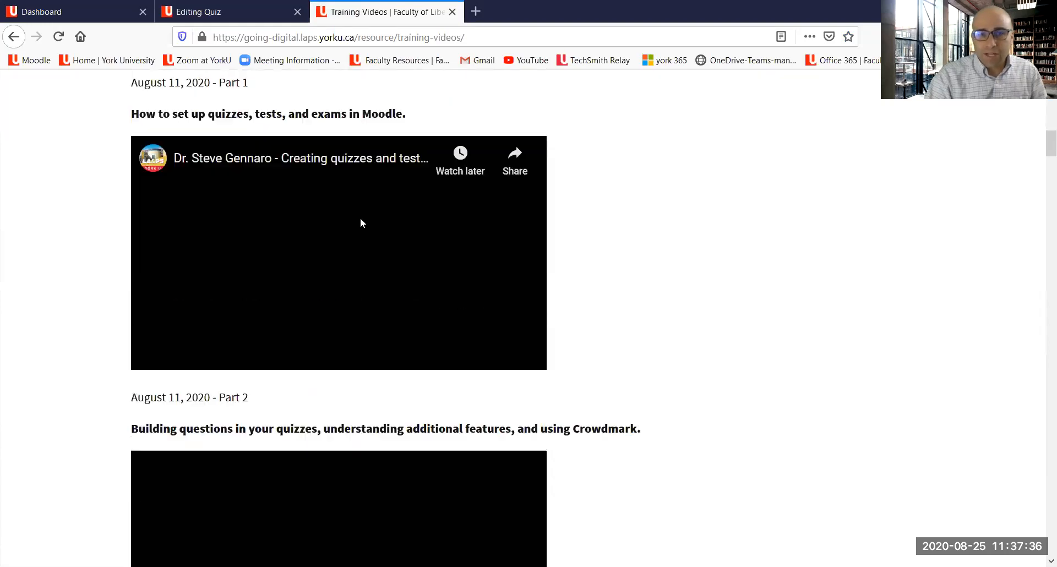
scroll(329, 193, up, 1)
scroll(329, 193, down, 1)
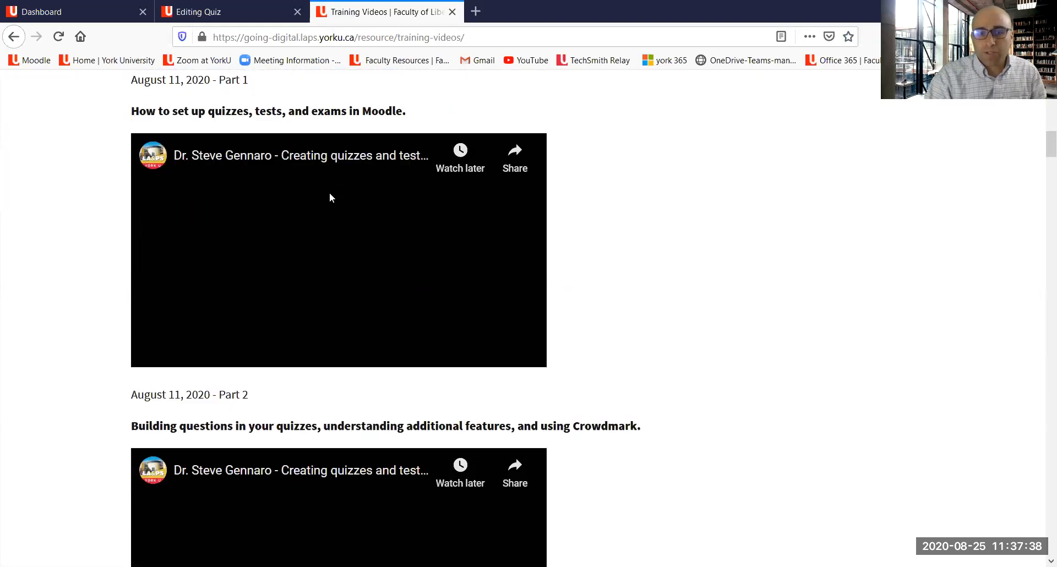
scroll(329, 198, down, 2)
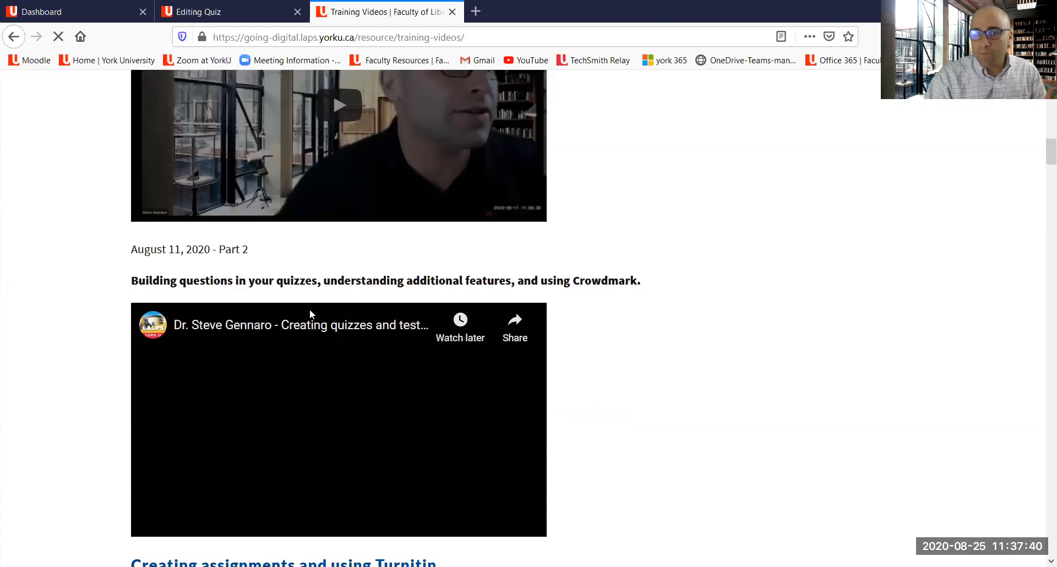
scroll(310, 305, up, 2)
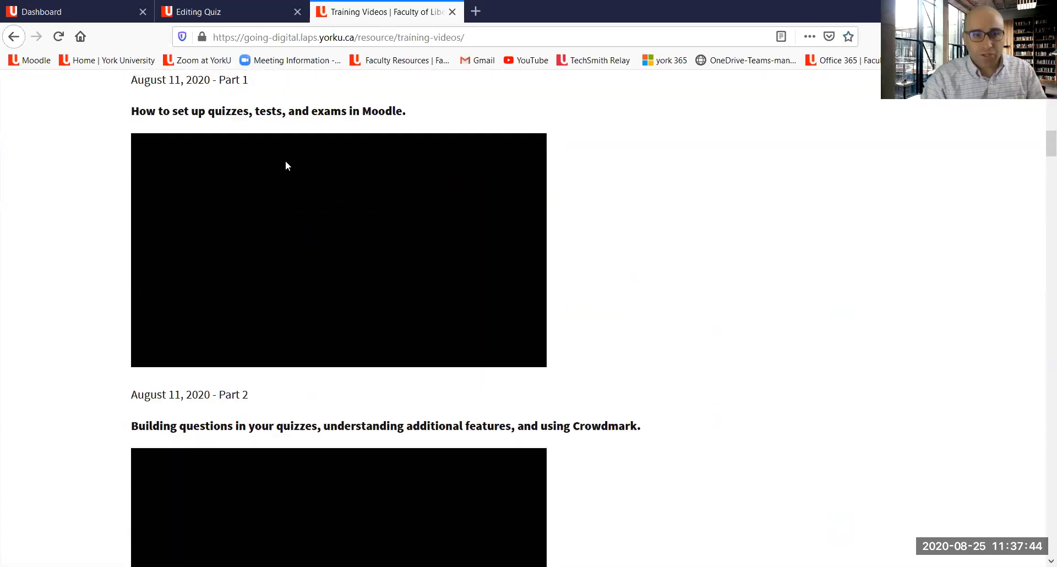
Step: Return to the quiz form and enter igfshgahgdhgohge as the quiz description
click(195, 12)
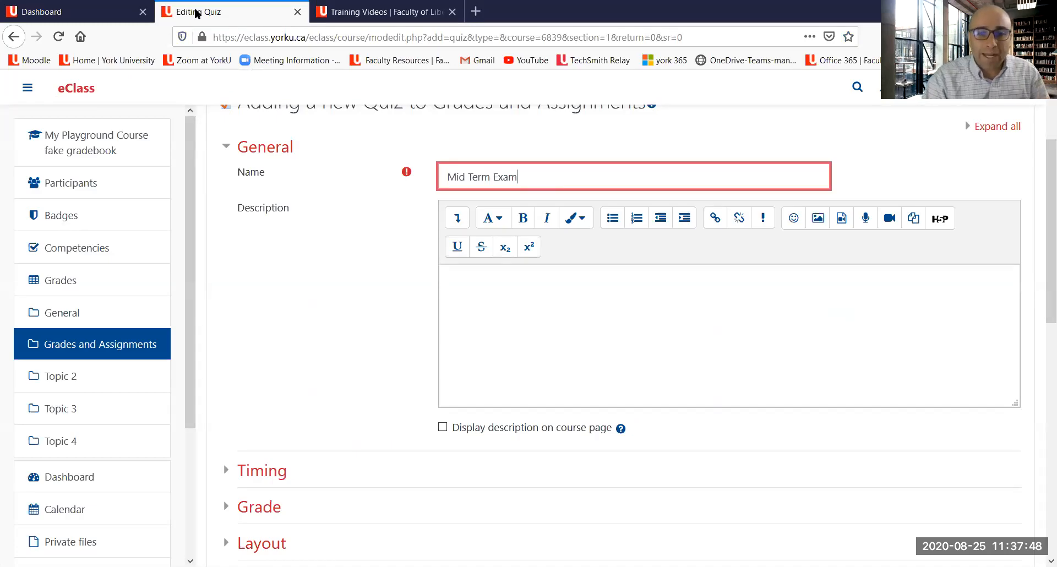
click(532, 309)
text(igfshgahgdhgohqe)
scroll(494, 400, down, 1)
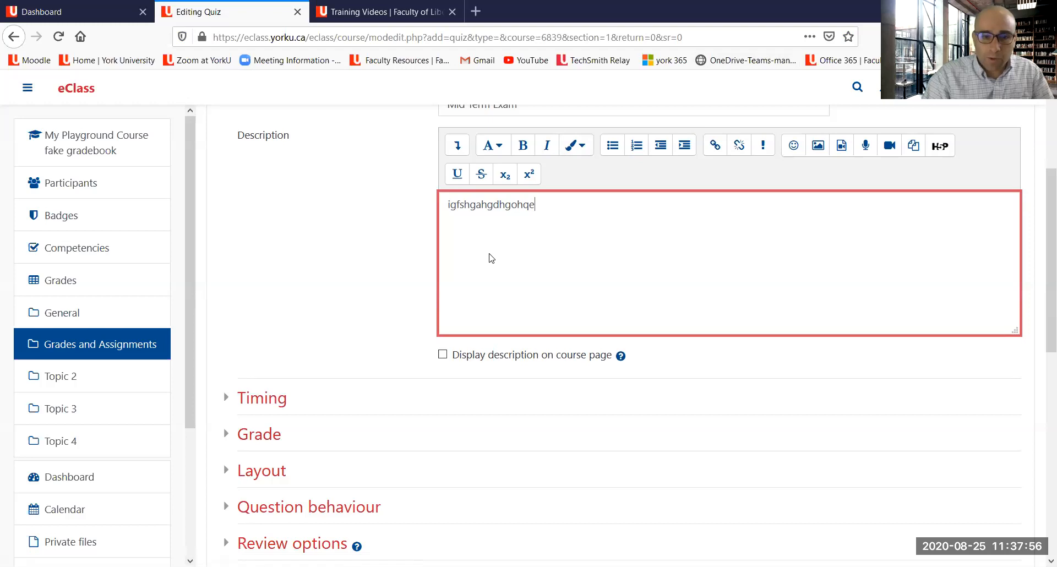
mouse_move(274, 454)
mouse_down()
mouse_move(227, 428)
mouse_move(259, 413)
mouse_move(284, 457)
mouse_up()
drag(209, 401, 228, 393)
drag(206, 479, 227, 466)
drag(209, 513, 227, 503)
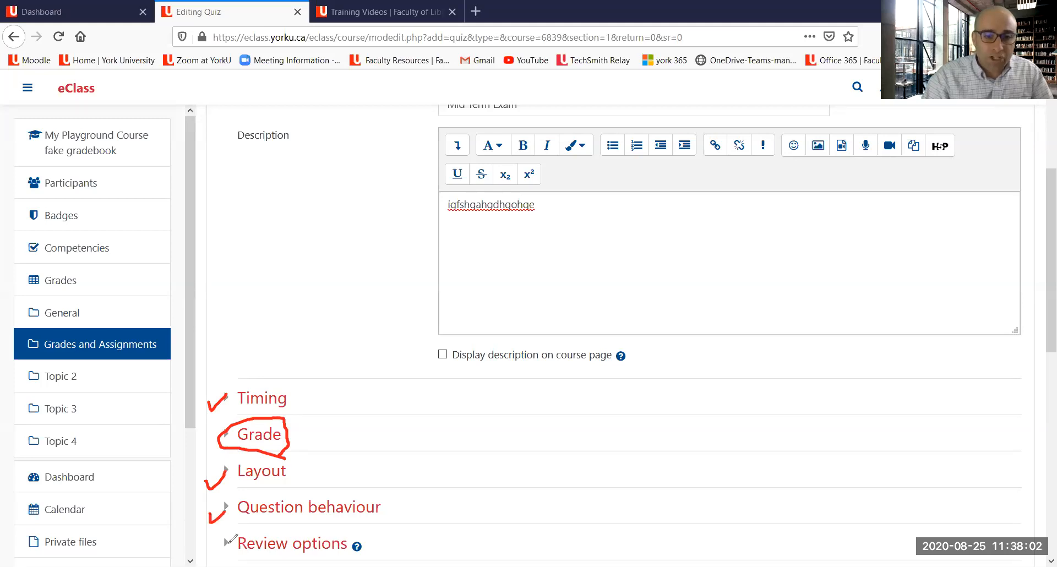
drag(208, 548, 228, 541)
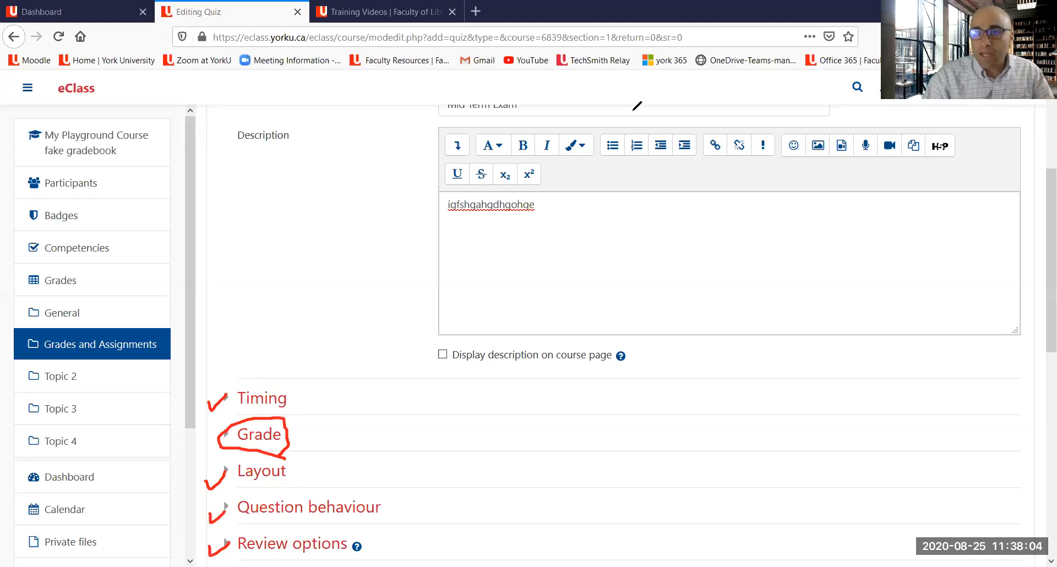
click(723, 98)
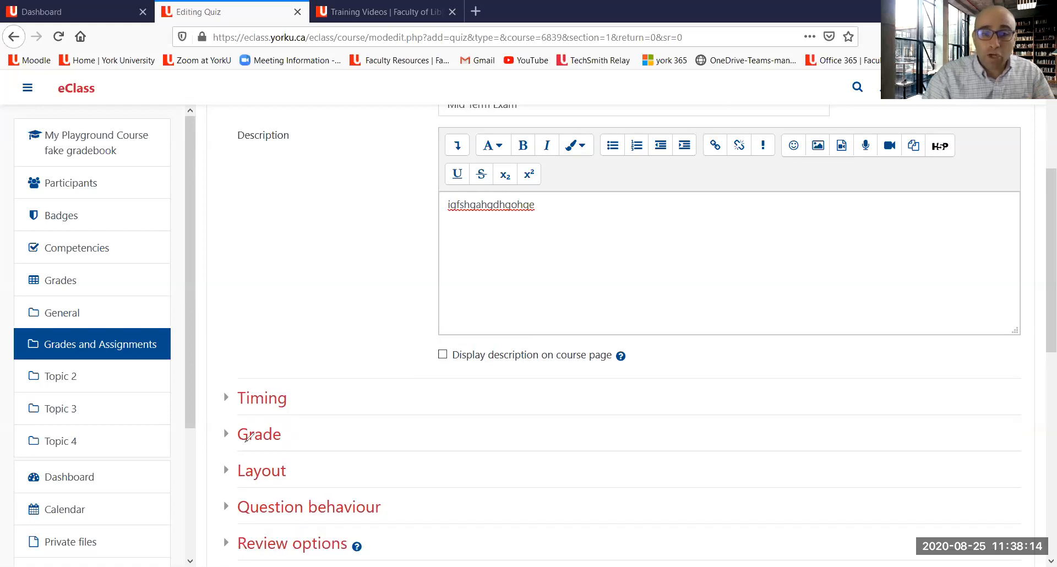
drag(229, 446, 302, 440)
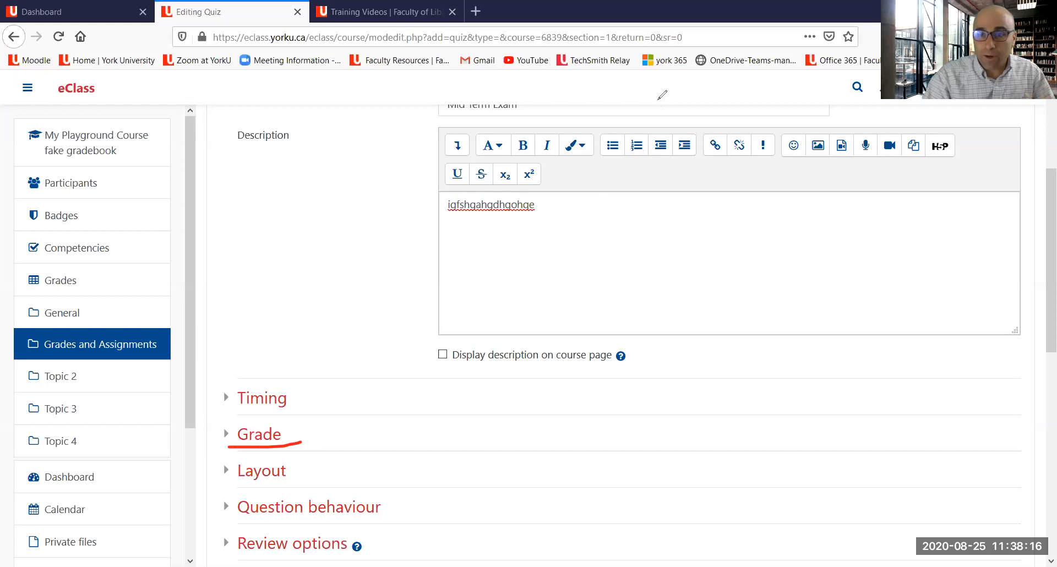
click(658, 99)
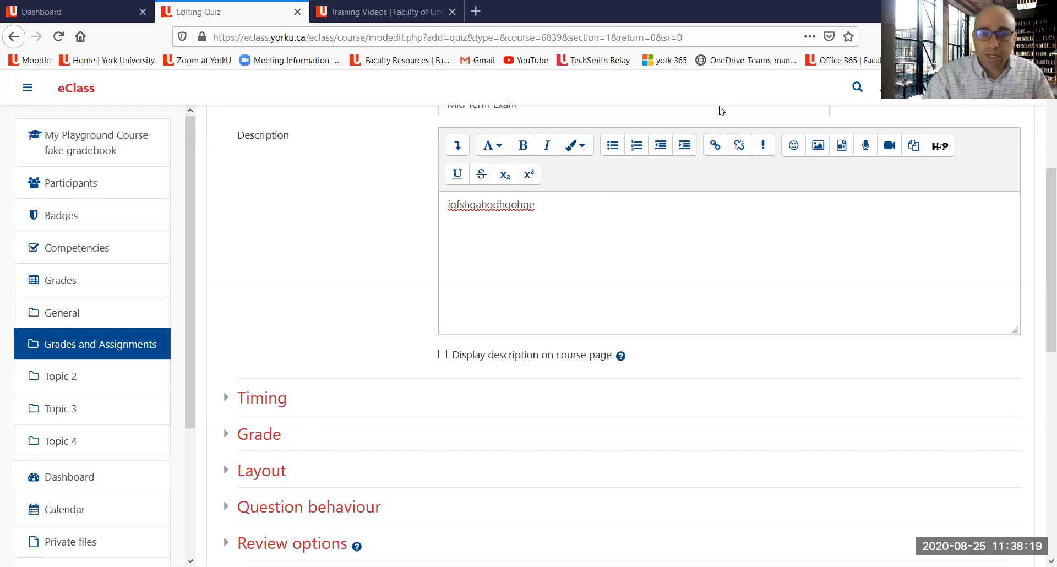
Step: Expand the Grade settings of the quiz and set its grade category to Exams
click(280, 438)
scroll(467, 369, down, 3)
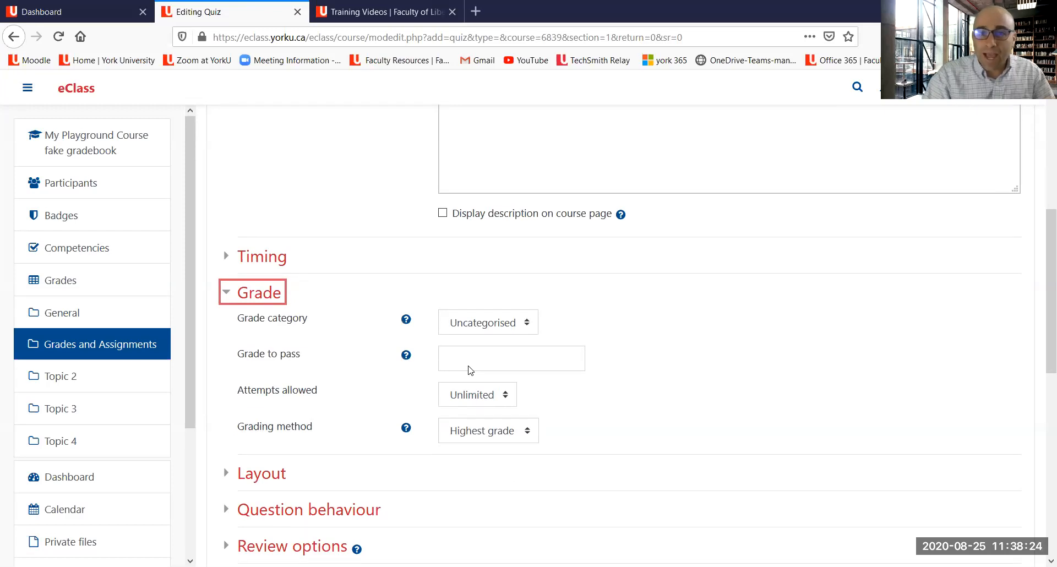
scroll(265, 381, up, 2)
mouse_move(241, 400)
mouse_down()
mouse_move(359, 395)
mouse_move(534, 410)
mouse_move(541, 366)
mouse_move(531, 365)
mouse_up()
mouse_move(396, 362)
mouse_down()
mouse_move(226, 383)
mouse_move(251, 406)
mouse_up()
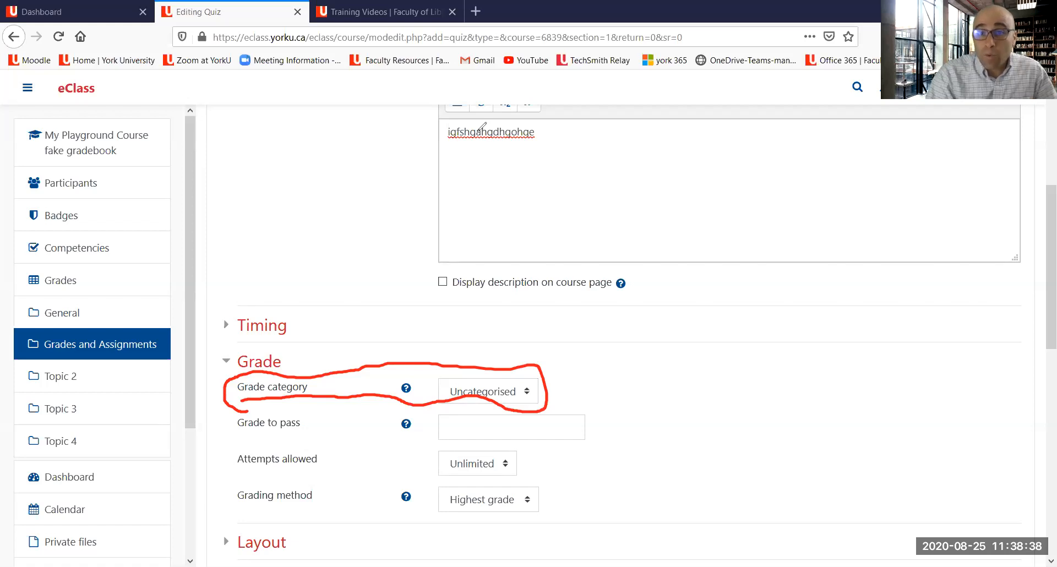
click(700, 111)
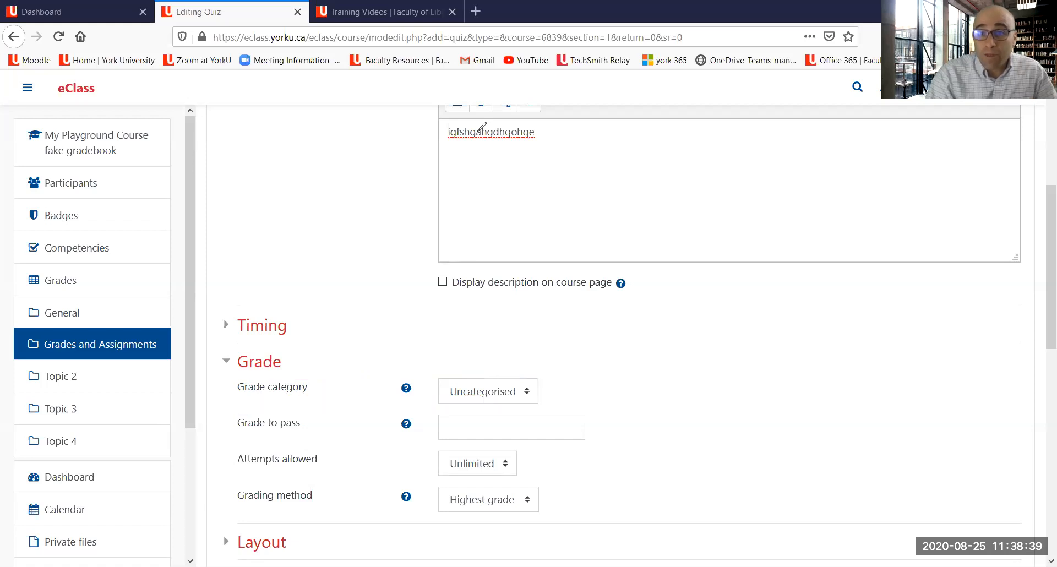
click(484, 390)
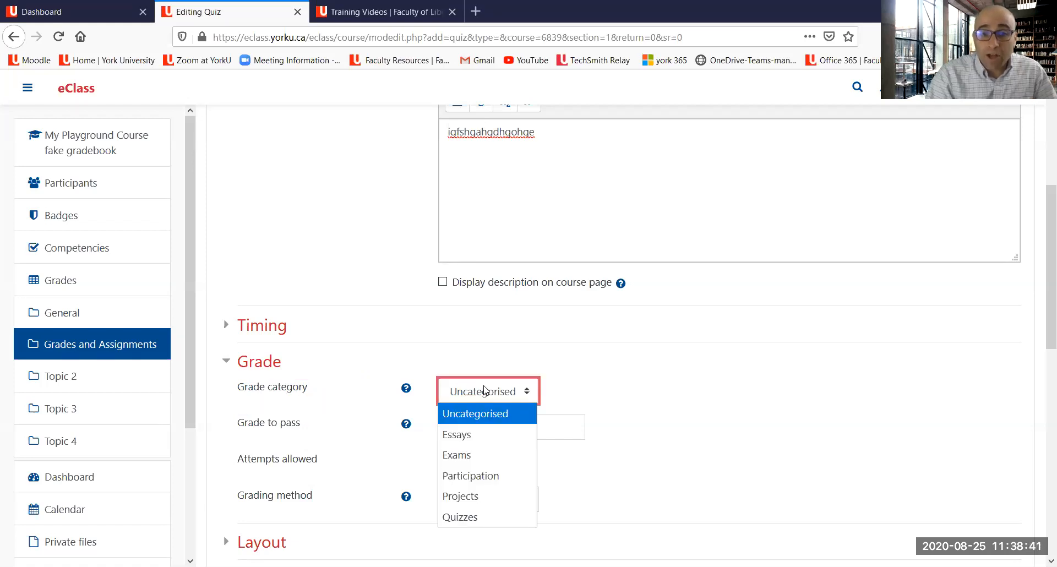
click(486, 455)
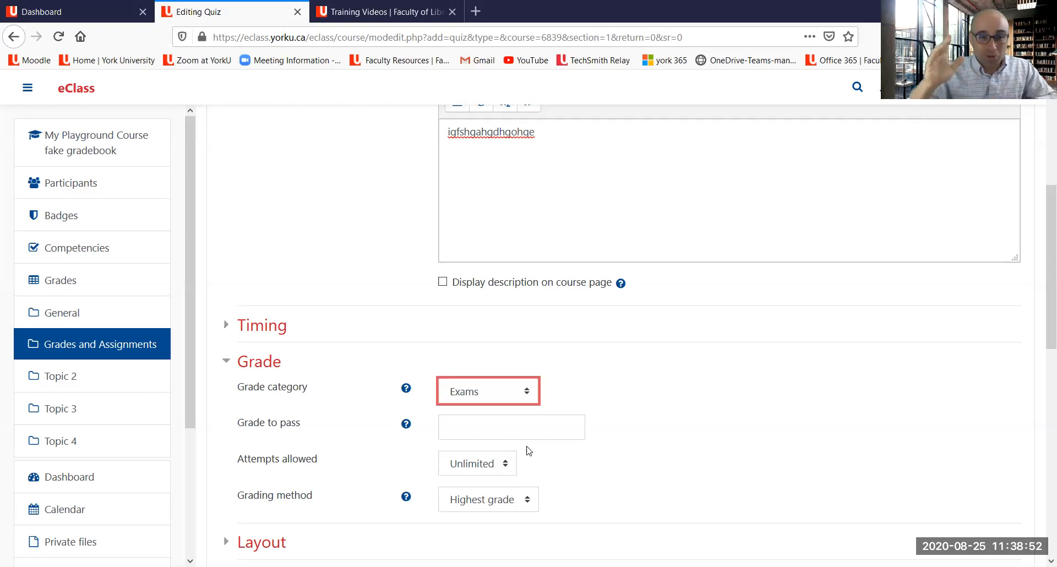
Step: Set the quiz's grade to pass to 50 and limit attempts allowed to 1
click(479, 426)
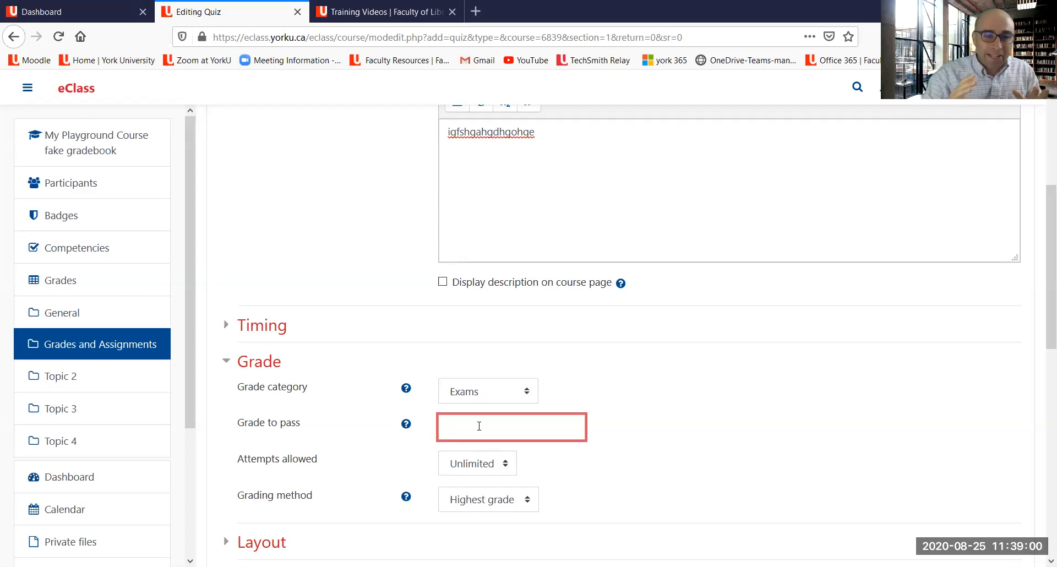
text(50)
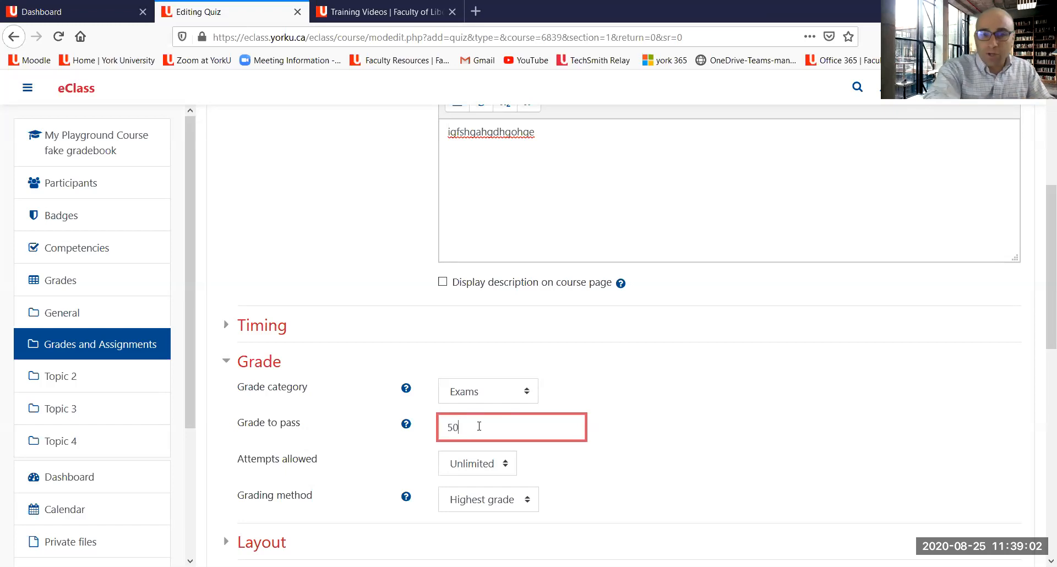
click(617, 387)
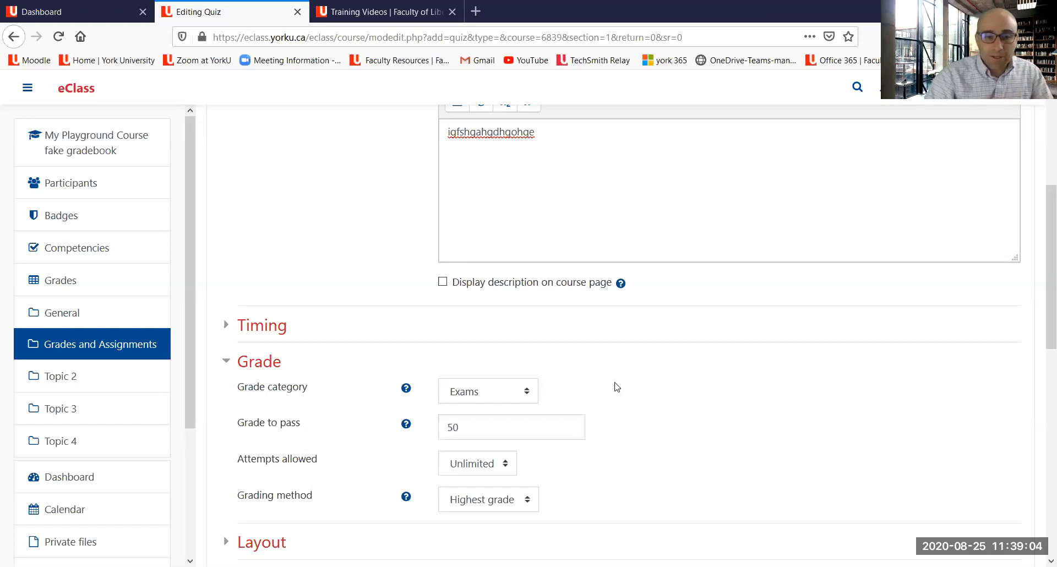
scroll(551, 408, down, 1)
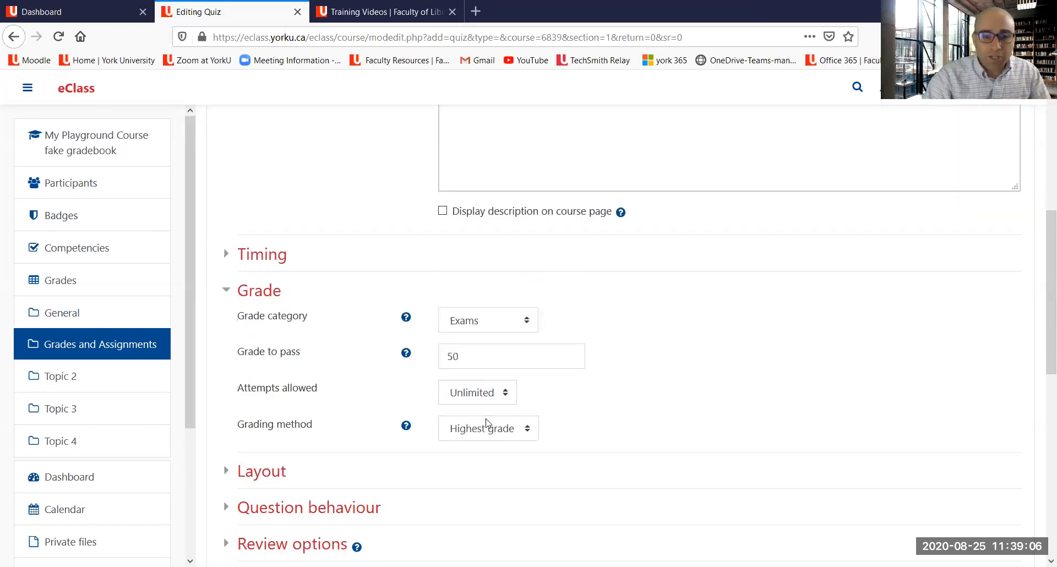
scroll(528, 374, down, 1)
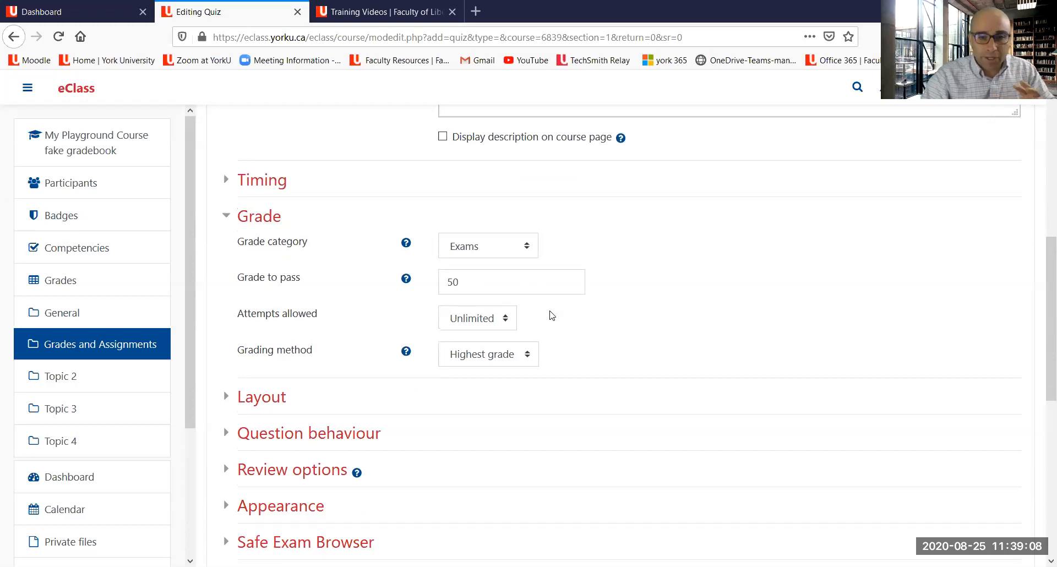
click(509, 320)
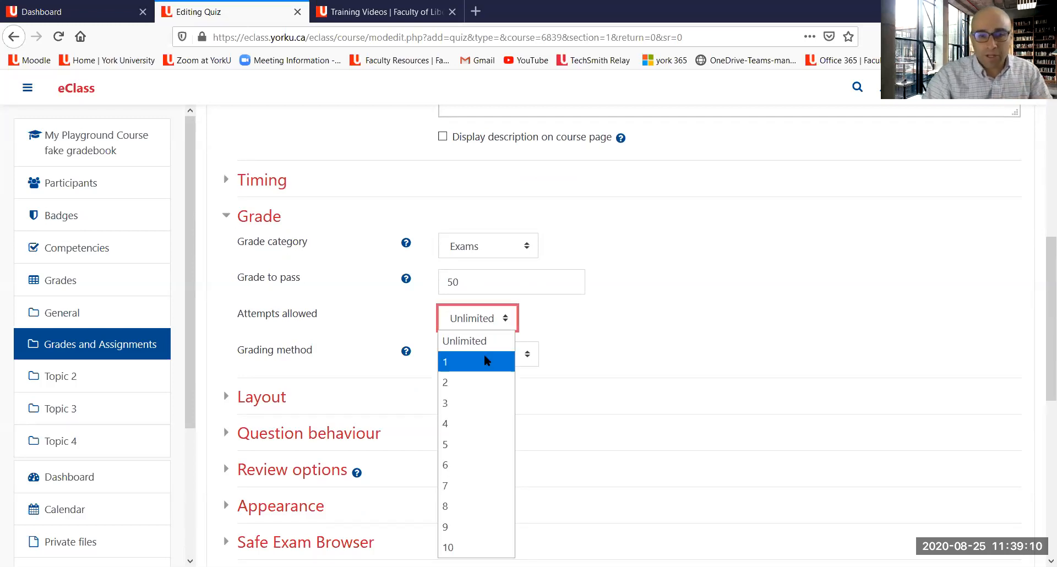
click(483, 361)
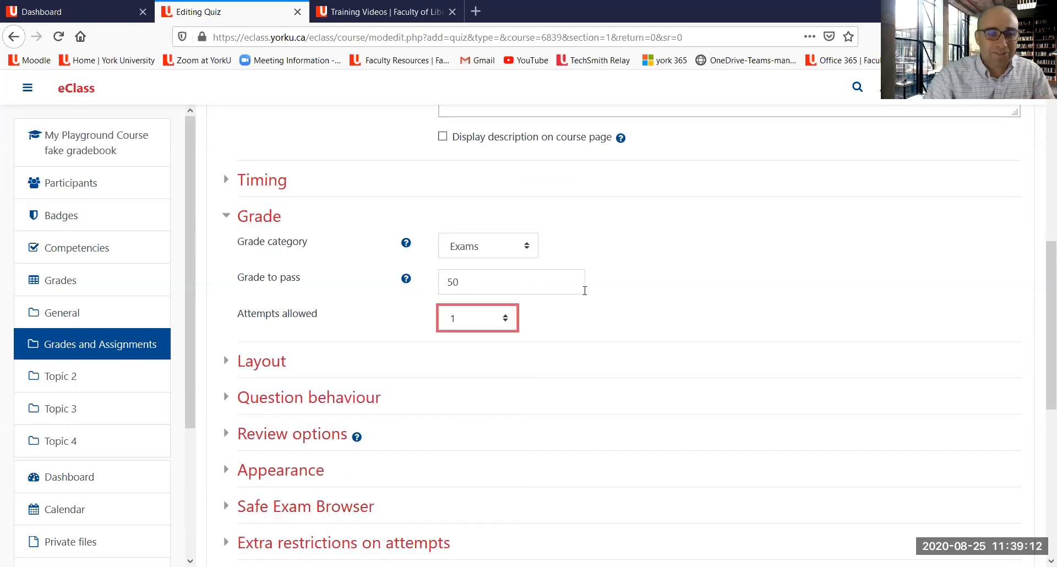
Step: Save the Mid Term Exam quiz and return to the course page
scroll(590, 290, down, 1)
scroll(589, 290, down, 2)
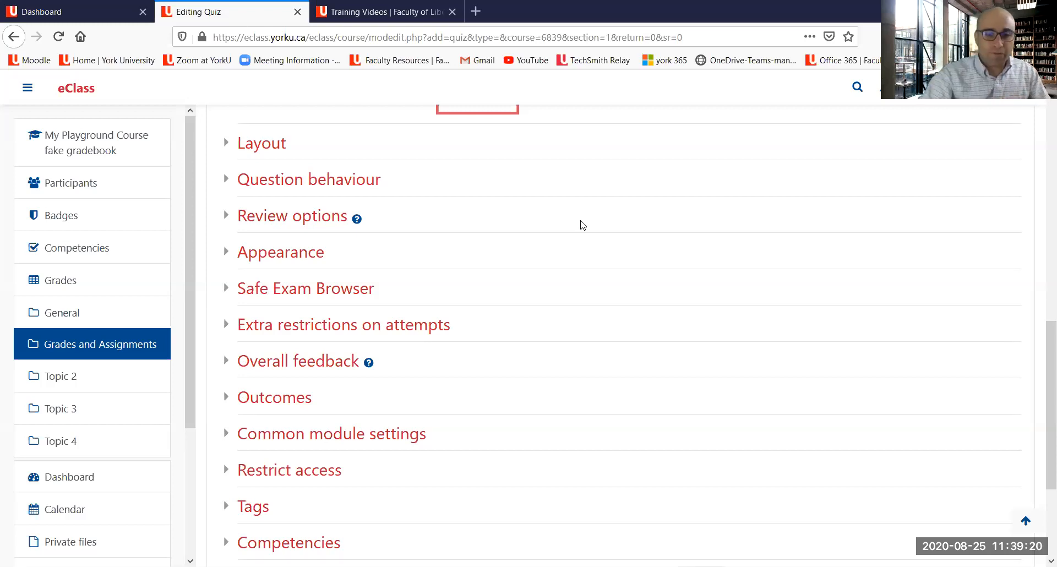
scroll(582, 225, down, 1)
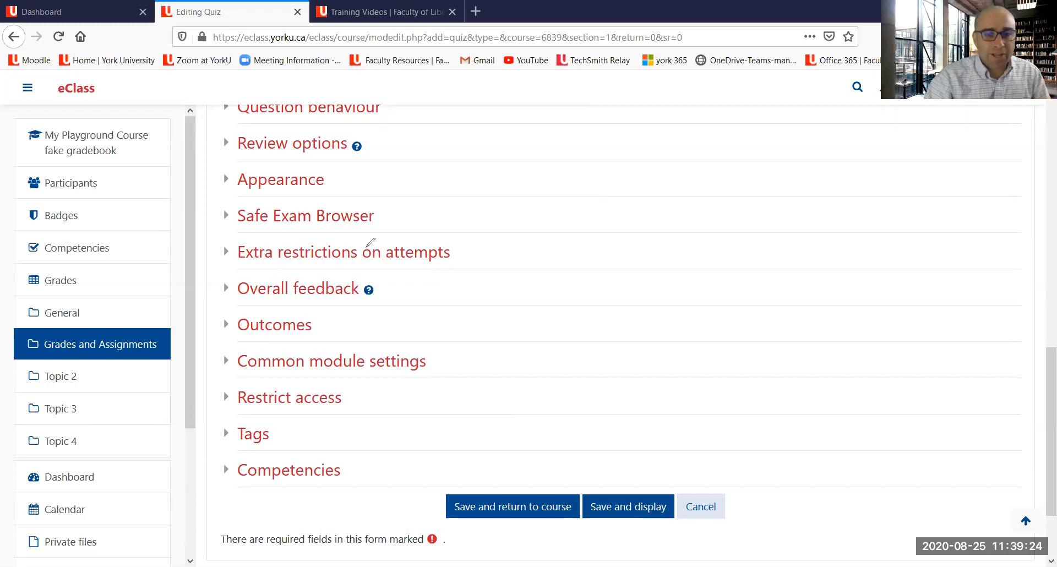
mouse_move(221, 195)
mouse_down()
mouse_move(222, 227)
mouse_move(388, 243)
mouse_move(391, 189)
mouse_move(227, 202)
mouse_up()
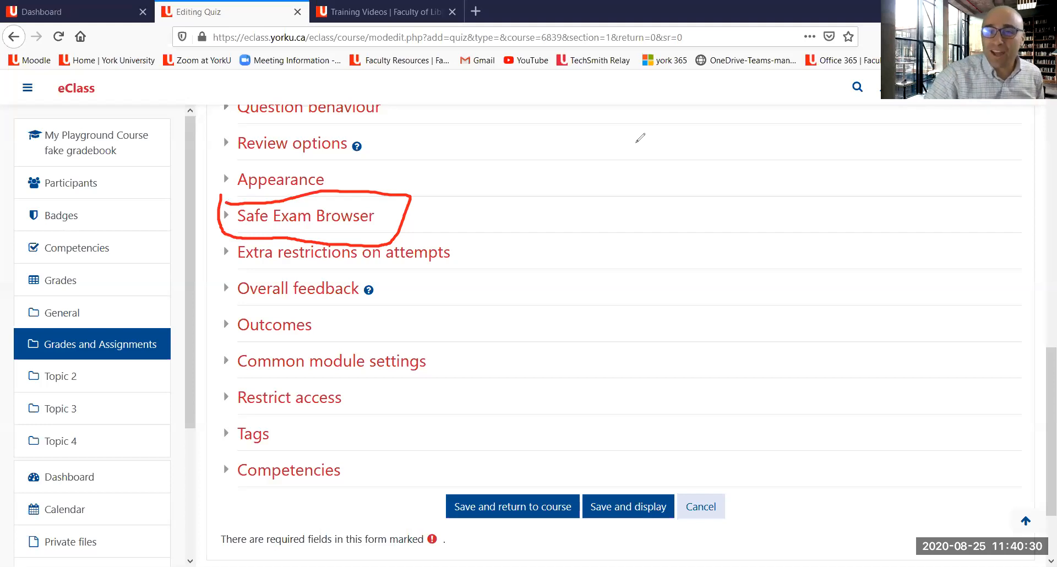
click(707, 105)
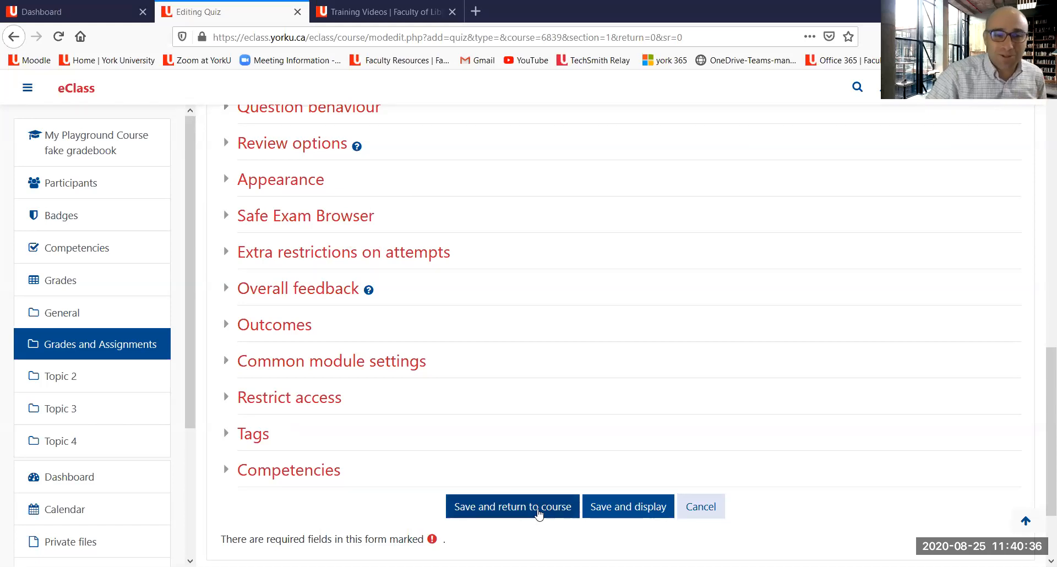
click(537, 512)
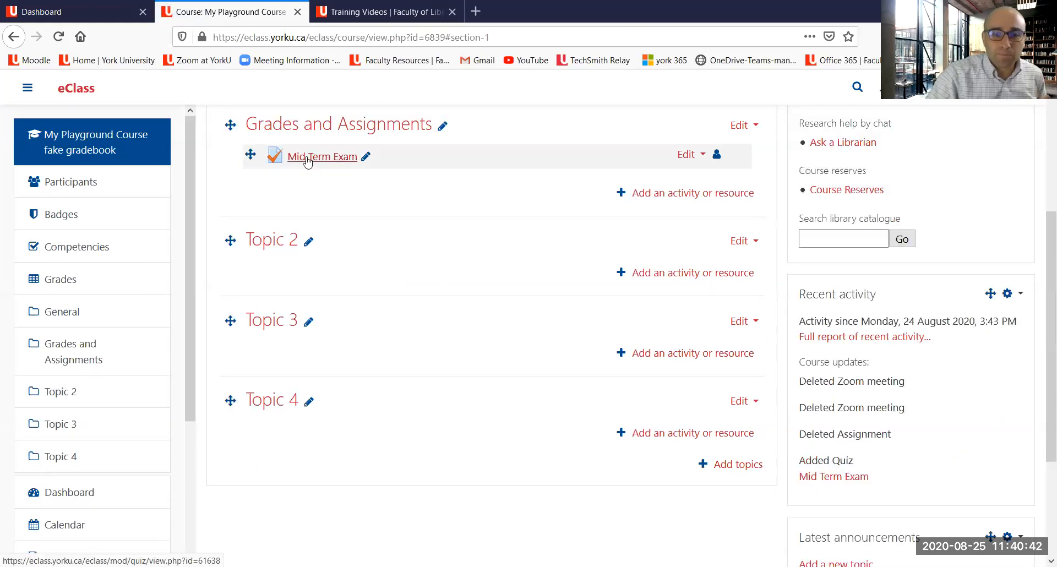
Step: Open the course's Gradebook setup from the course administration menu
scroll(468, 278, up, 5)
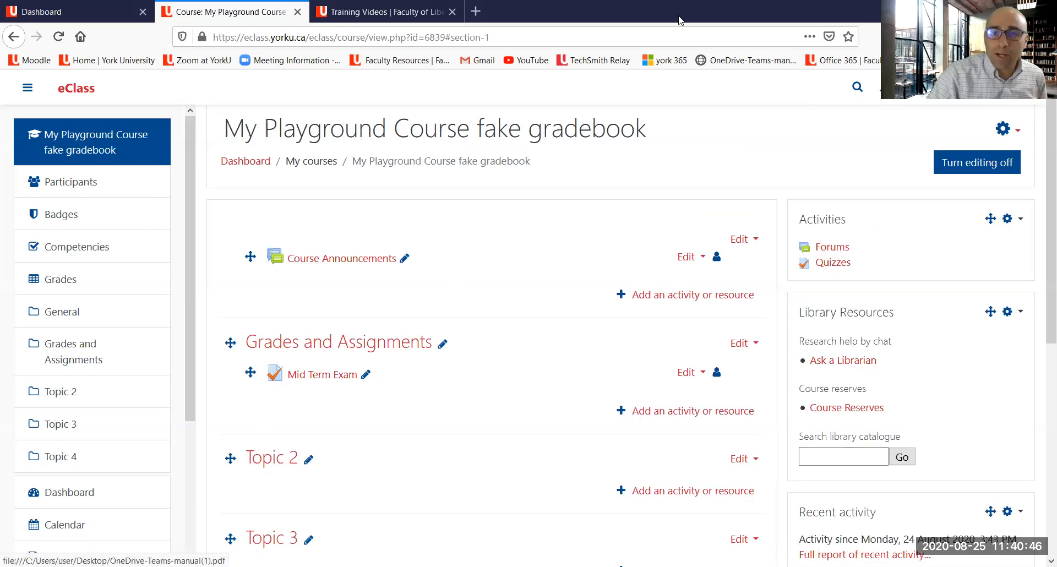
click(1005, 132)
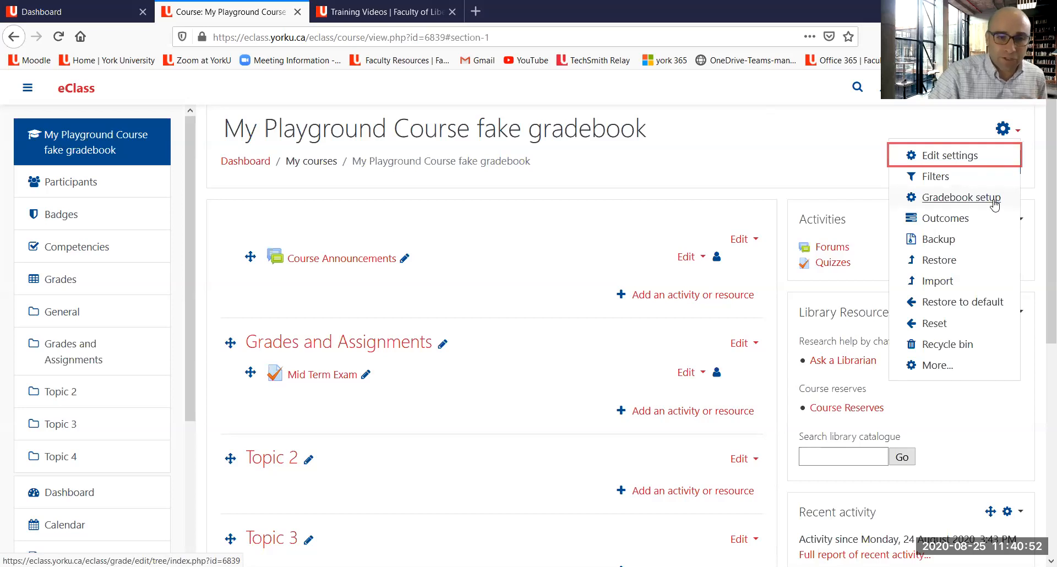
mouse_move(614, 187)
mouse_down()
mouse_move(952, 117)
mouse_move(960, 125)
mouse_up()
mouse_move(980, 183)
mouse_down()
mouse_move(908, 208)
mouse_move(1010, 204)
mouse_move(974, 184)
mouse_up()
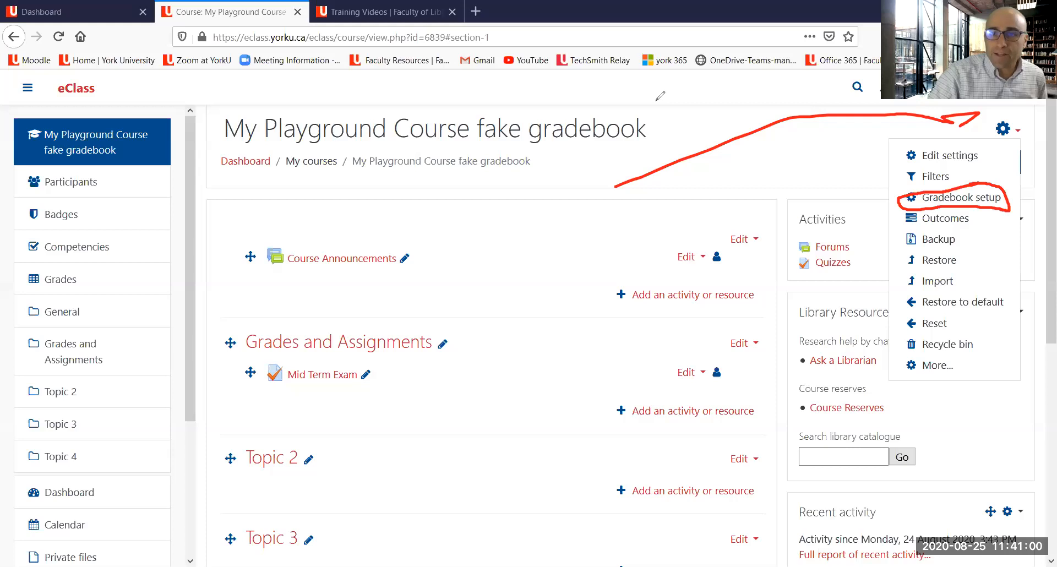
click(1003, 129)
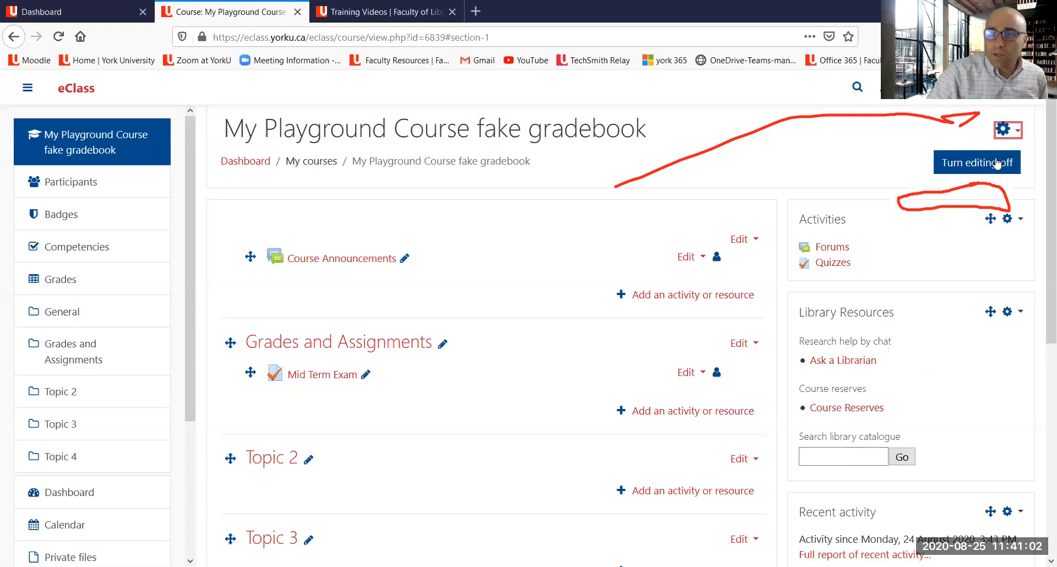
click(1003, 129)
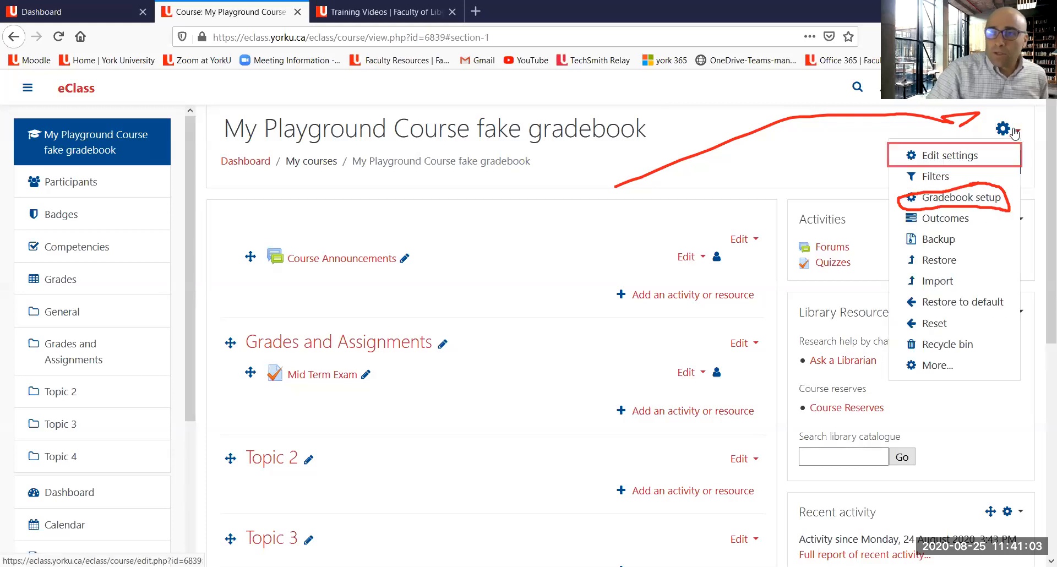
click(970, 198)
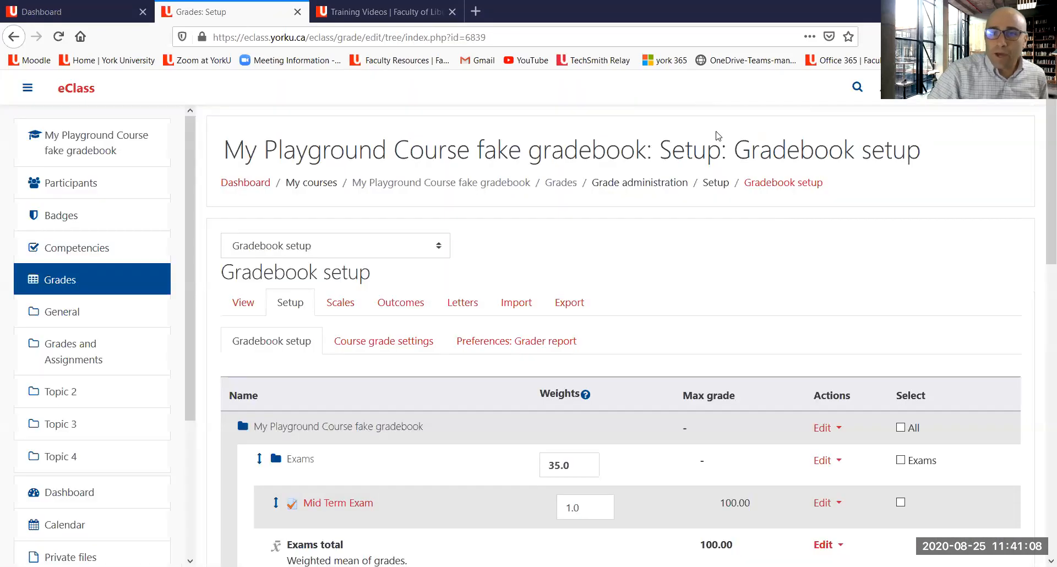
Step: Set the Mid Term Exam's weight within the Exams category to 15 and save the gradebook changes
scroll(559, 224, down, 2)
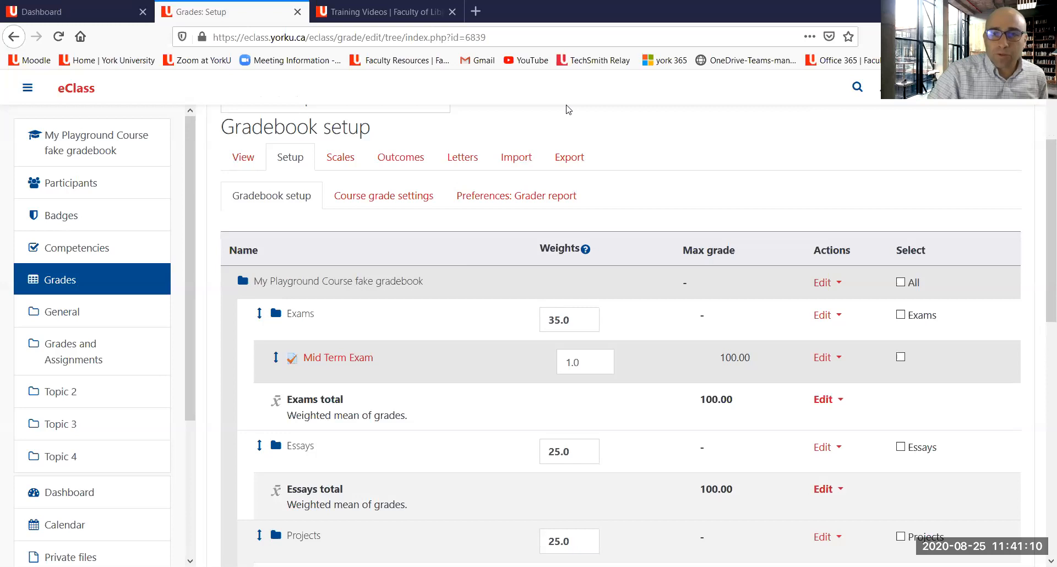
drag(245, 326, 332, 317)
drag(277, 380, 367, 366)
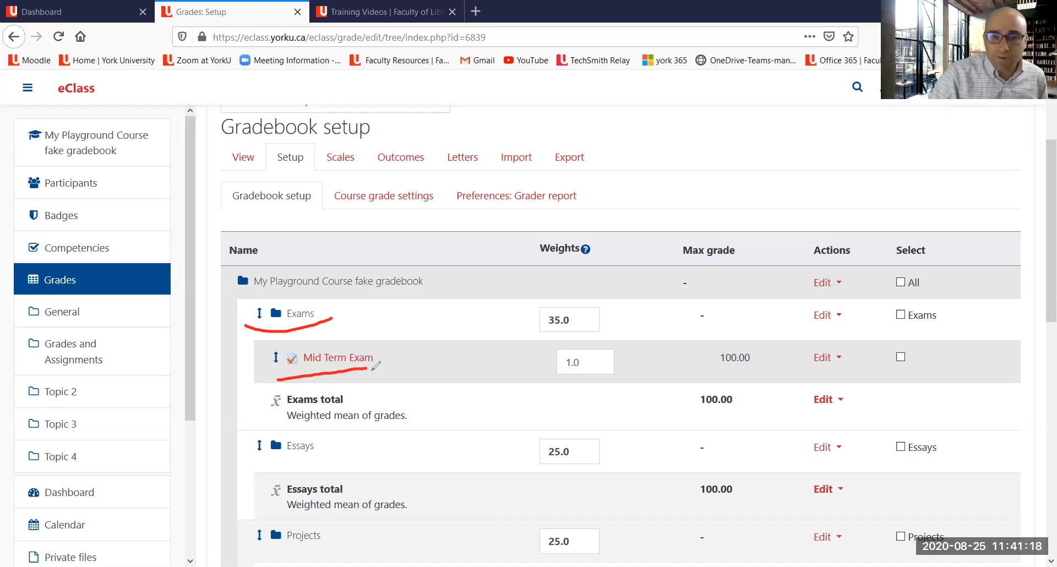
mouse_move(751, 325)
mouse_down()
mouse_move(711, 344)
mouse_move(732, 372)
mouse_move(746, 316)
mouse_up()
mouse_move(667, 329)
mouse_down()
mouse_move(590, 360)
mouse_move(605, 343)
mouse_move(589, 359)
mouse_move(605, 364)
mouse_up()
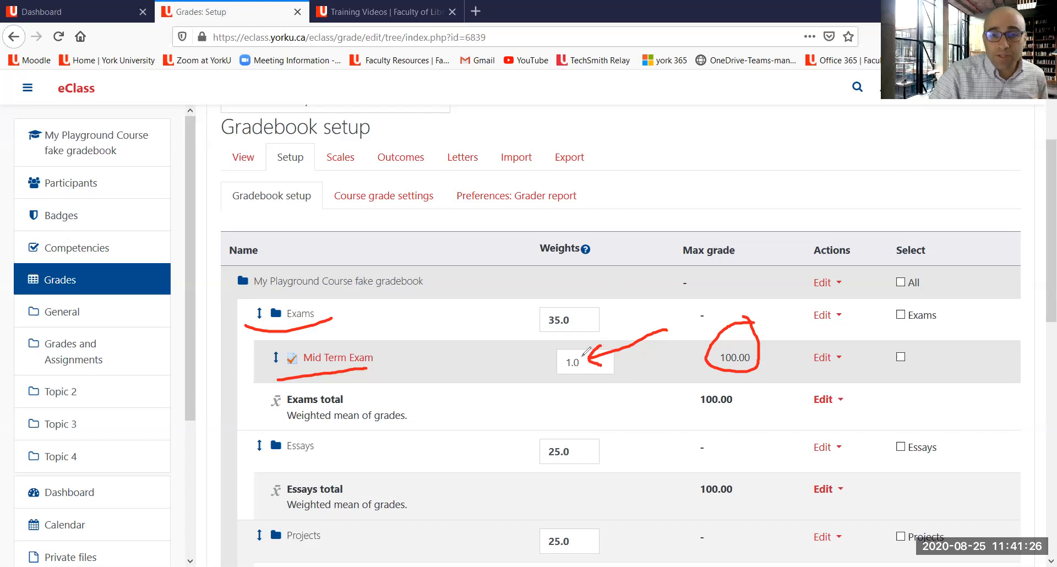
mouse_move(581, 353)
mouse_down()
mouse_move(589, 366)
mouse_move(569, 386)
mouse_up()
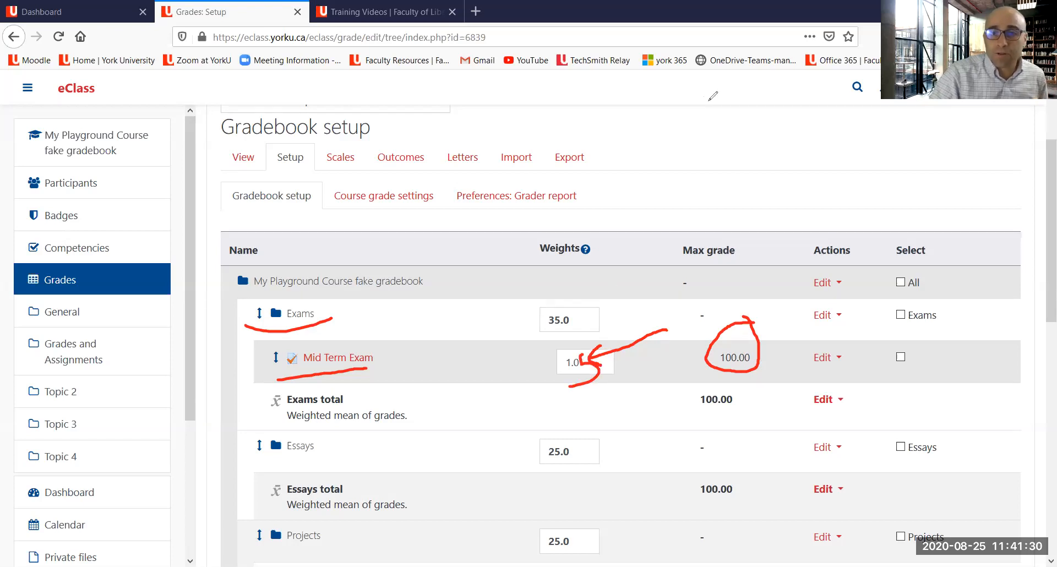
key(Escape)
click(600, 359)
key(BackSpace)
key(BackSpace)
text(5)
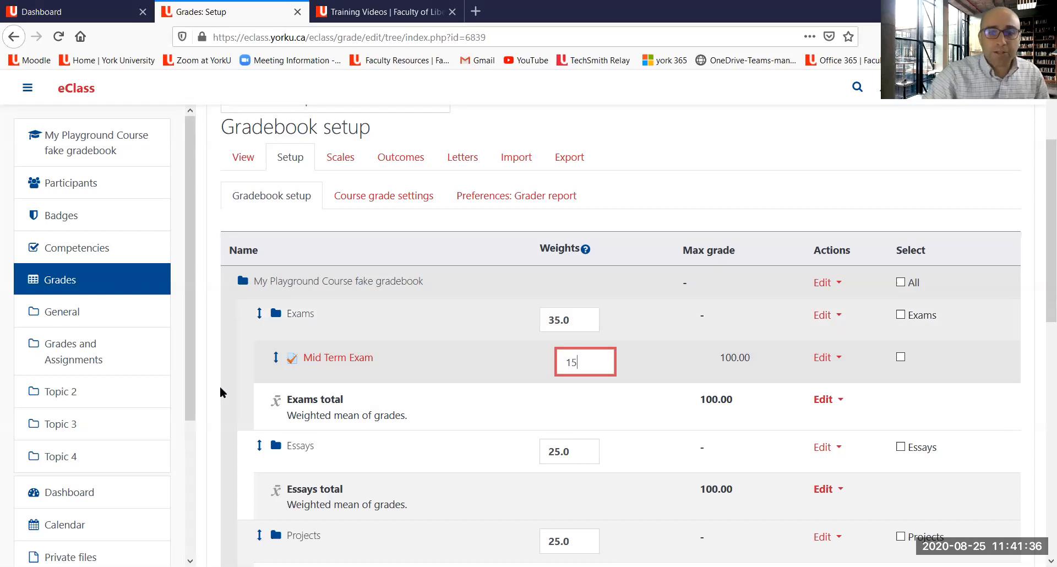
scroll(242, 385, down, 6)
scroll(266, 417, down, 2)
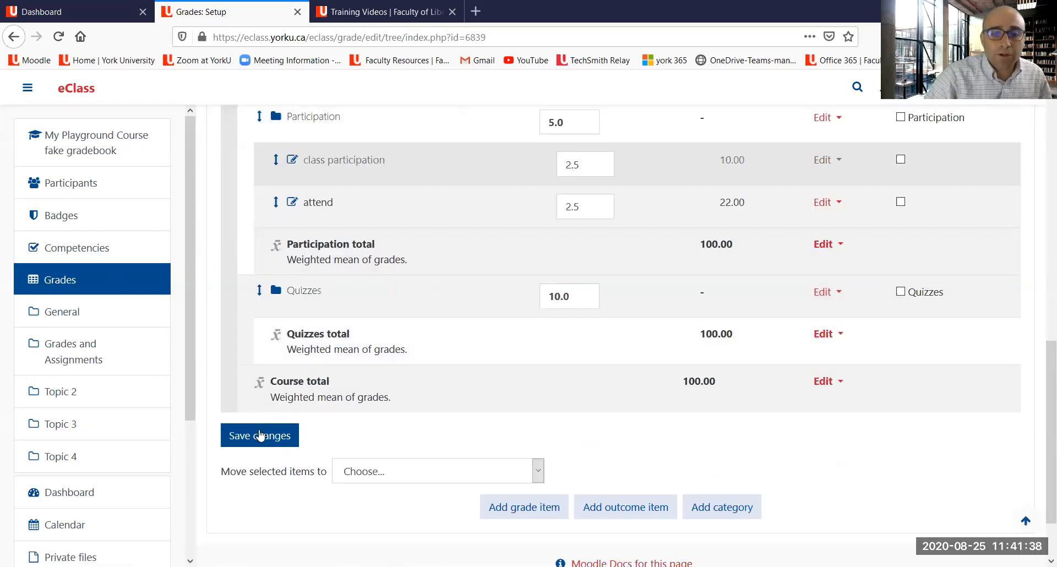
click(261, 435)
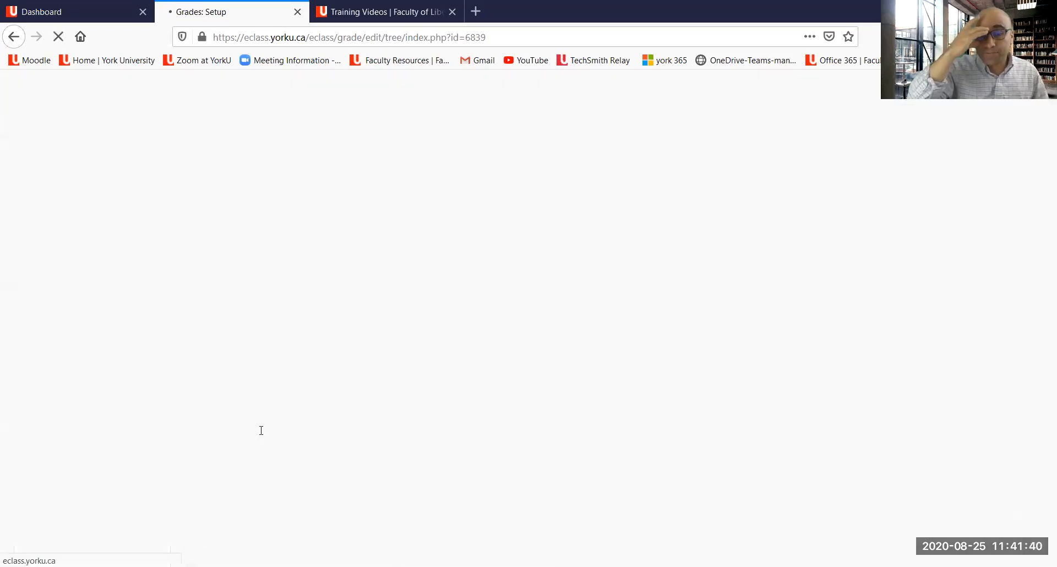
Step: Return to the course page and start adding a new Quiz to the Grades and Assignments section
scroll(516, 287, down, 4)
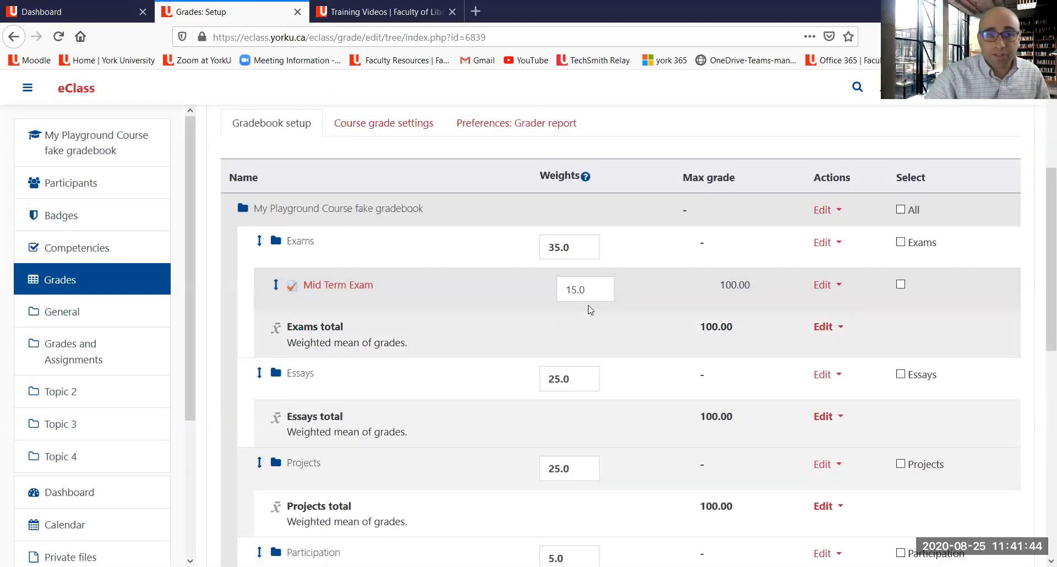
scroll(588, 308, up, 1)
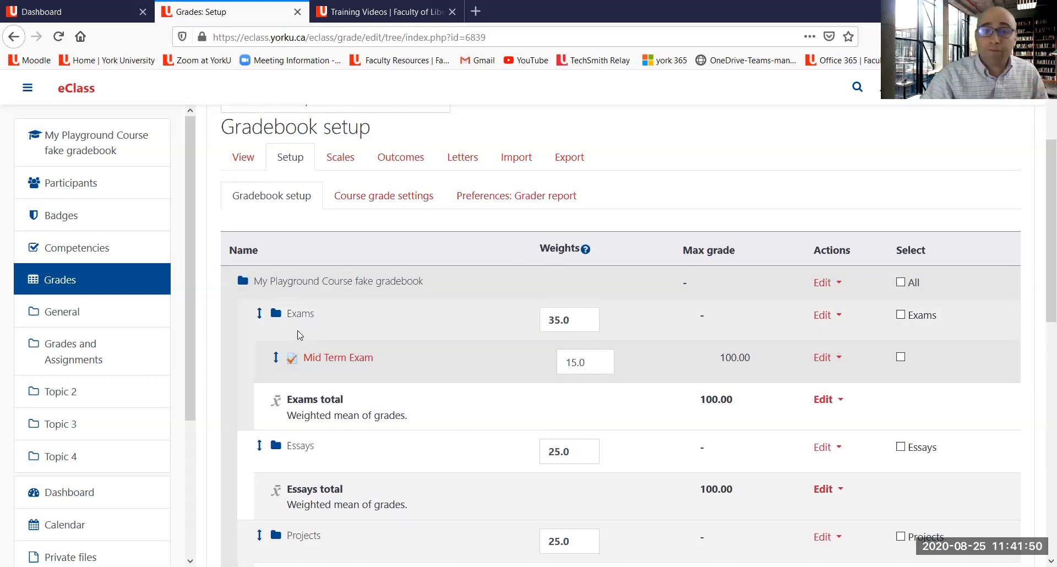
scroll(238, 237, up, 2)
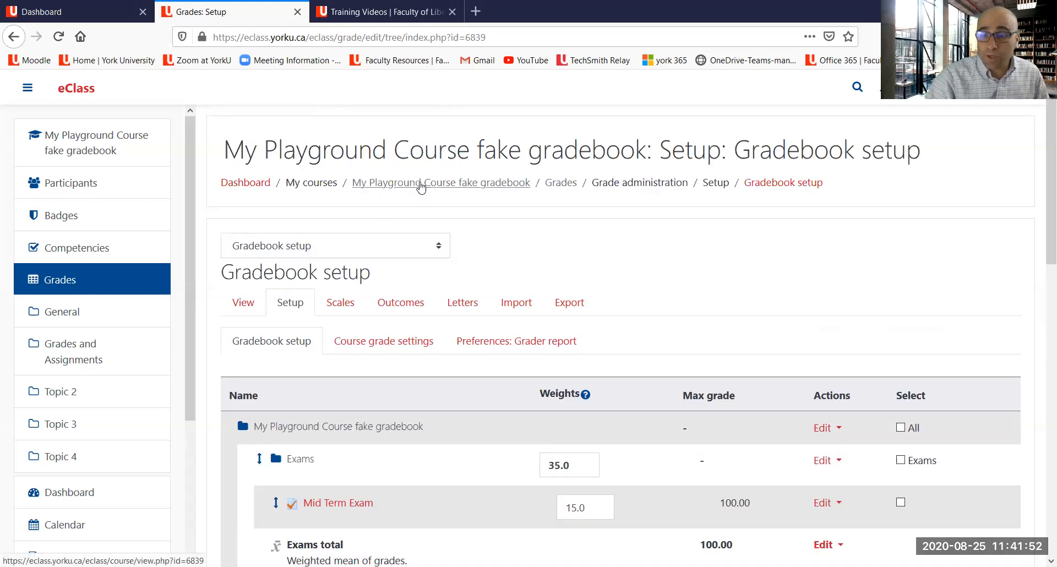
click(421, 186)
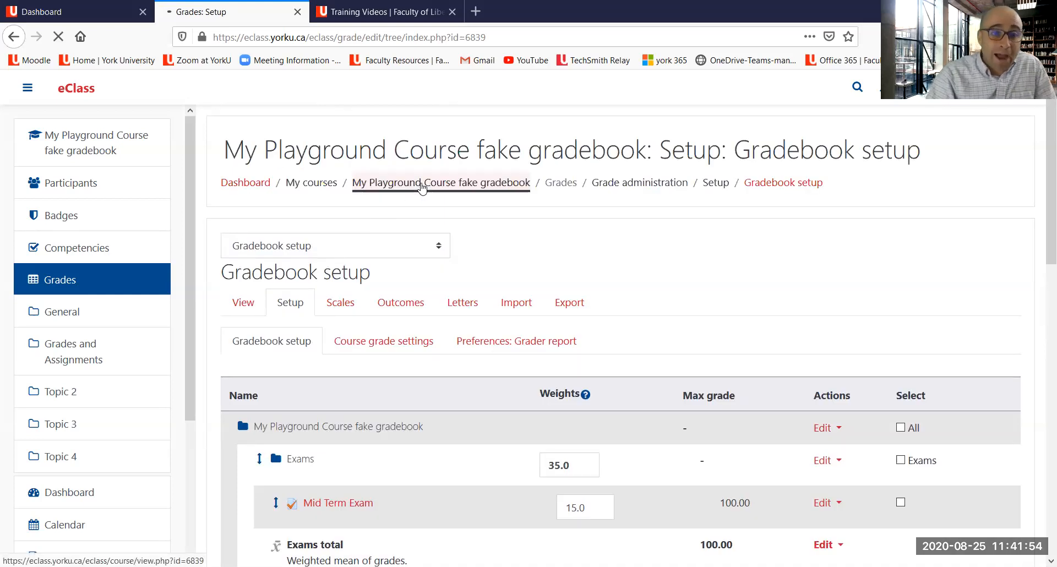
scroll(651, 280, down, 2)
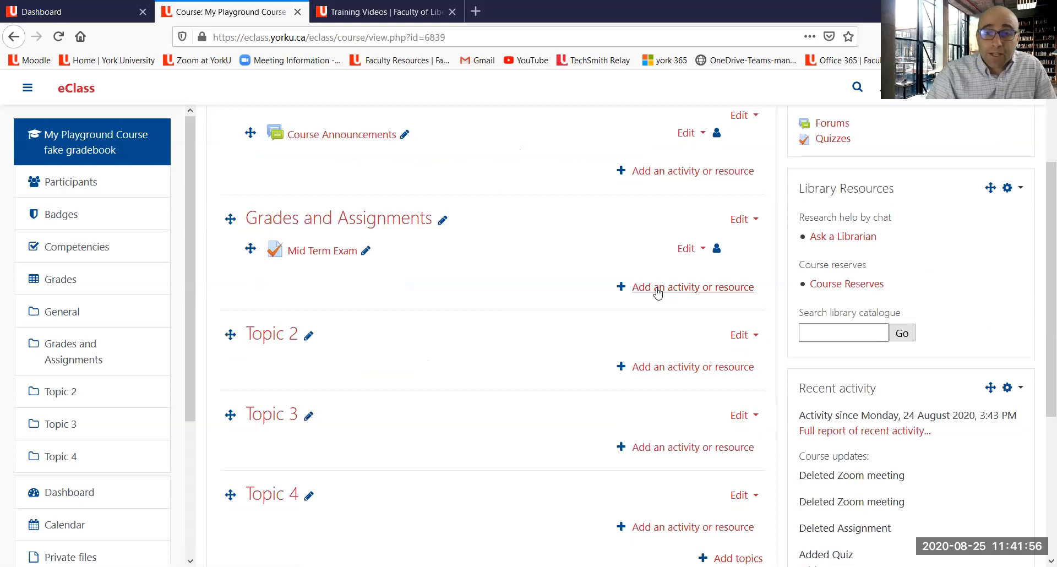
click(657, 291)
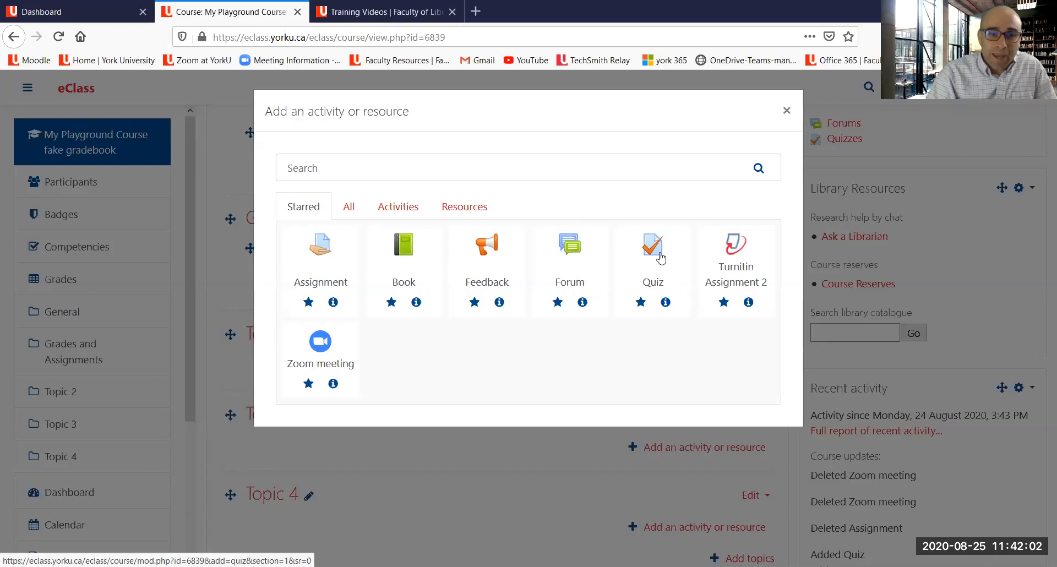
click(655, 263)
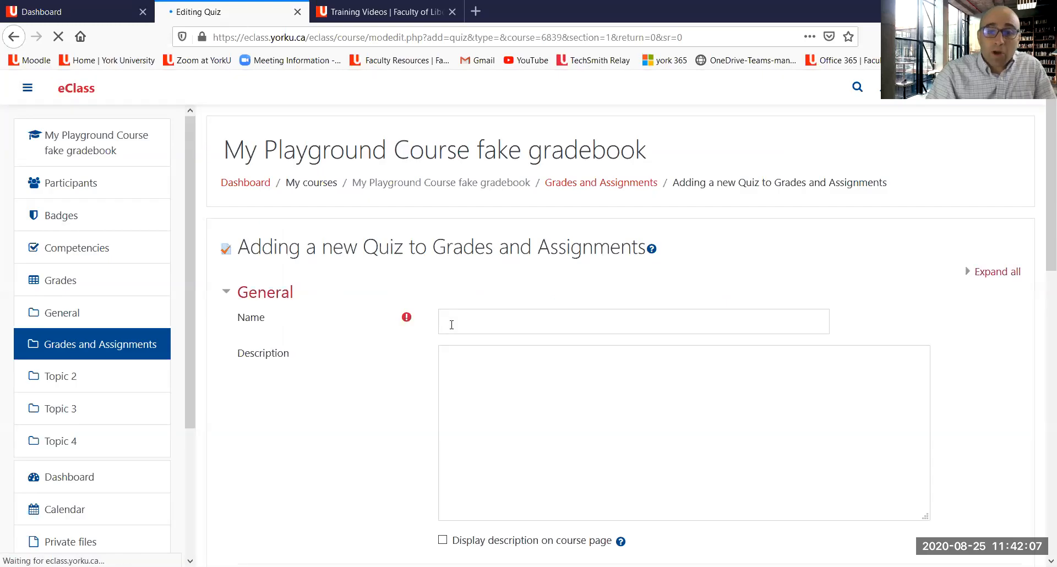
Step: Name the new quiz Final Exam and enter dafgdgfdag as its description
click(451, 325)
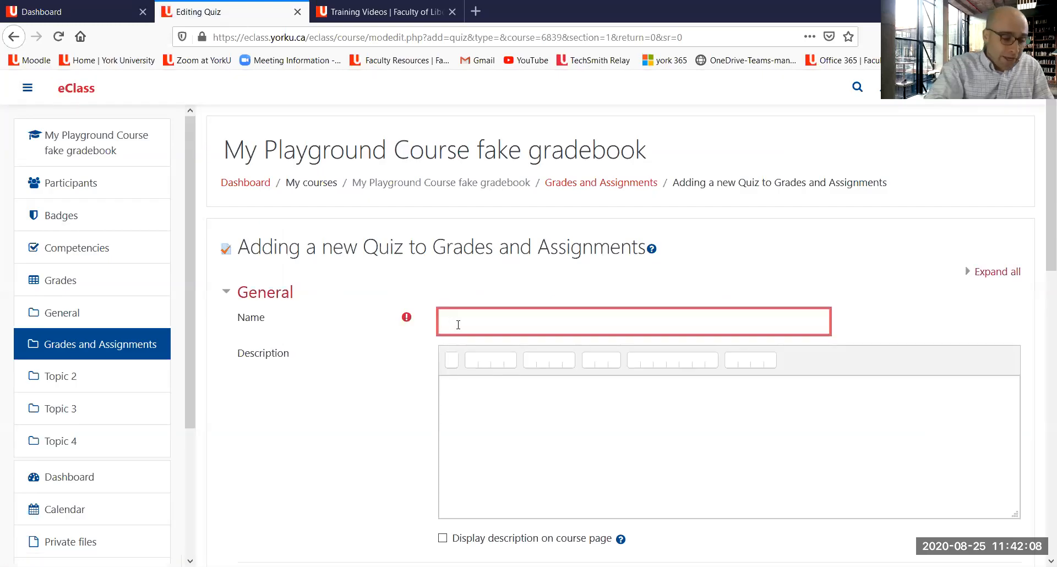
text(Final Exam)
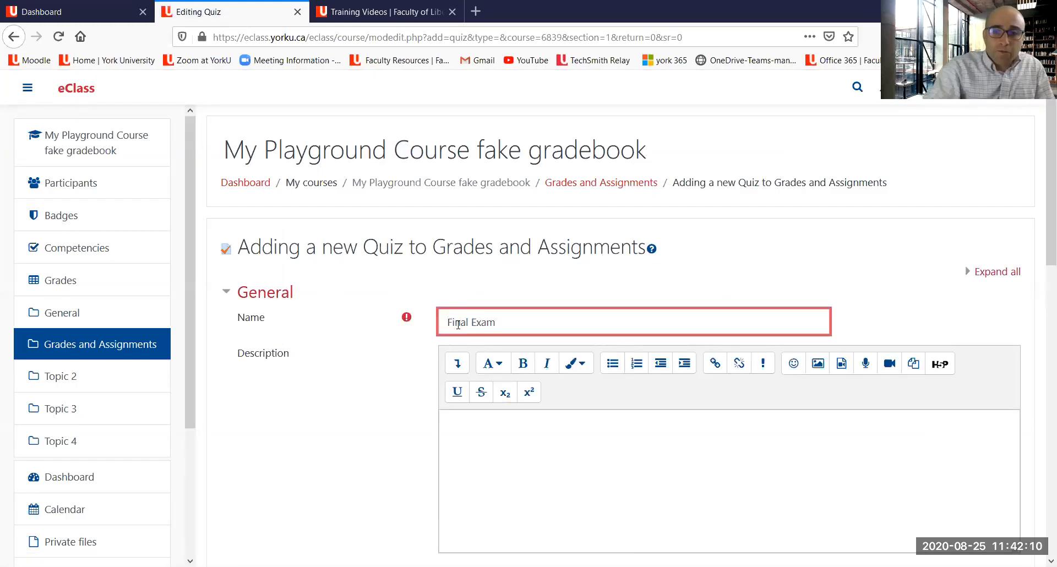
scroll(483, 380, down, 3)
click(483, 379)
text(dafgdgfdag)
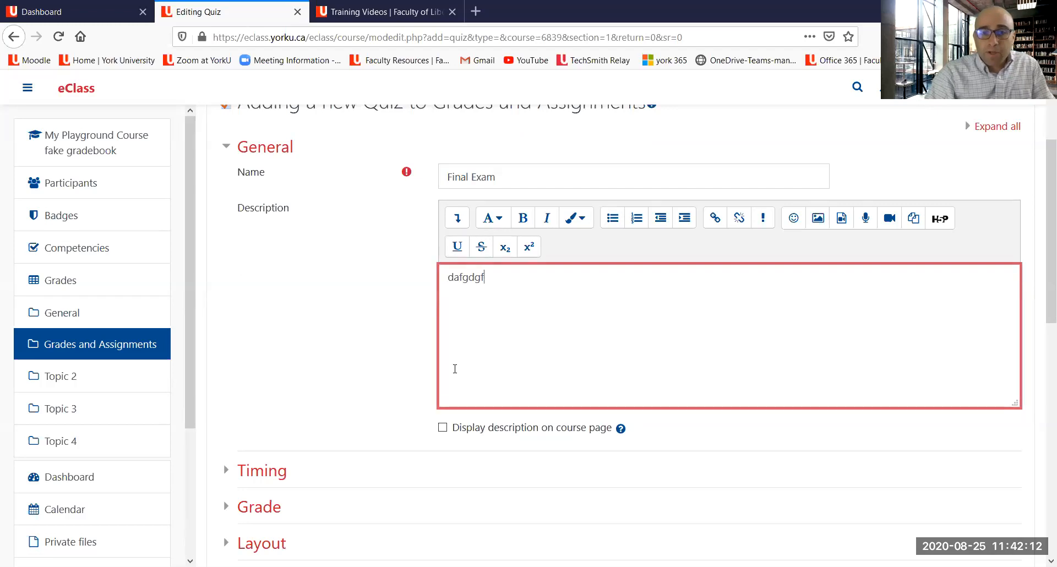
click(267, 474)
scroll(349, 416, down, 2)
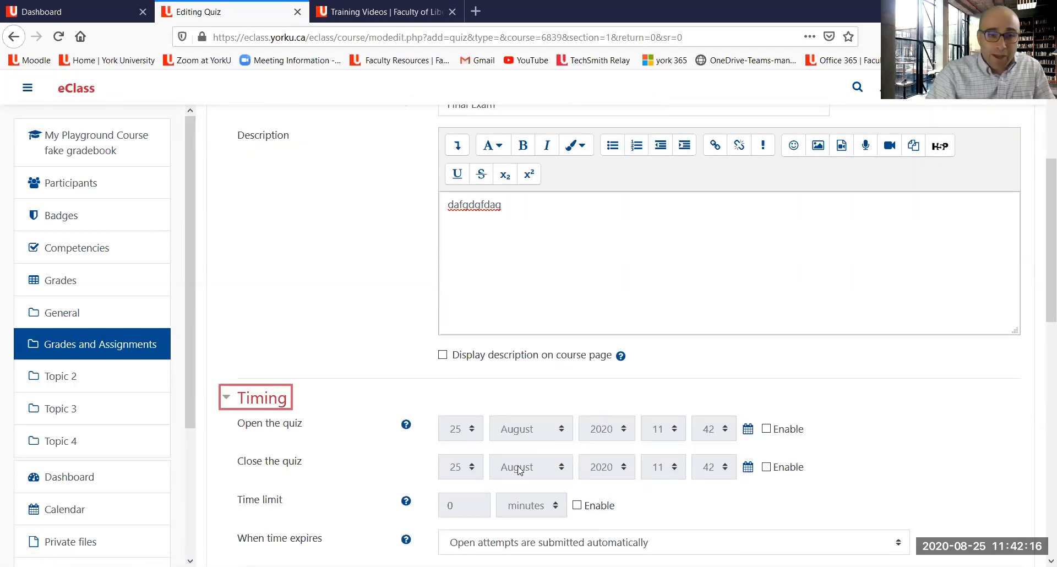
click(245, 394)
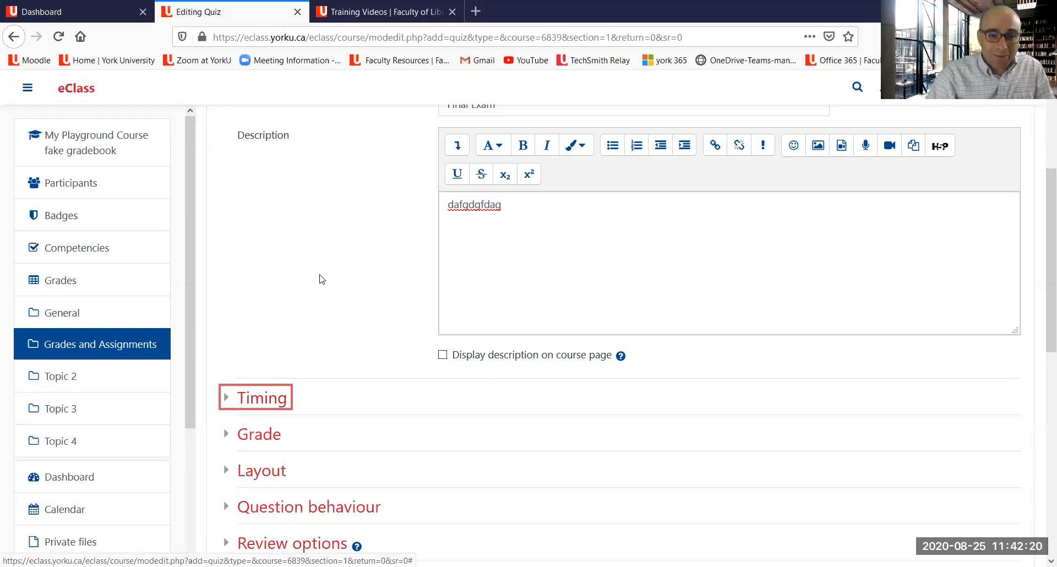
Step: Expand the quiz's Grade settings and set its grade category to Exams
scroll(319, 280, down, 4)
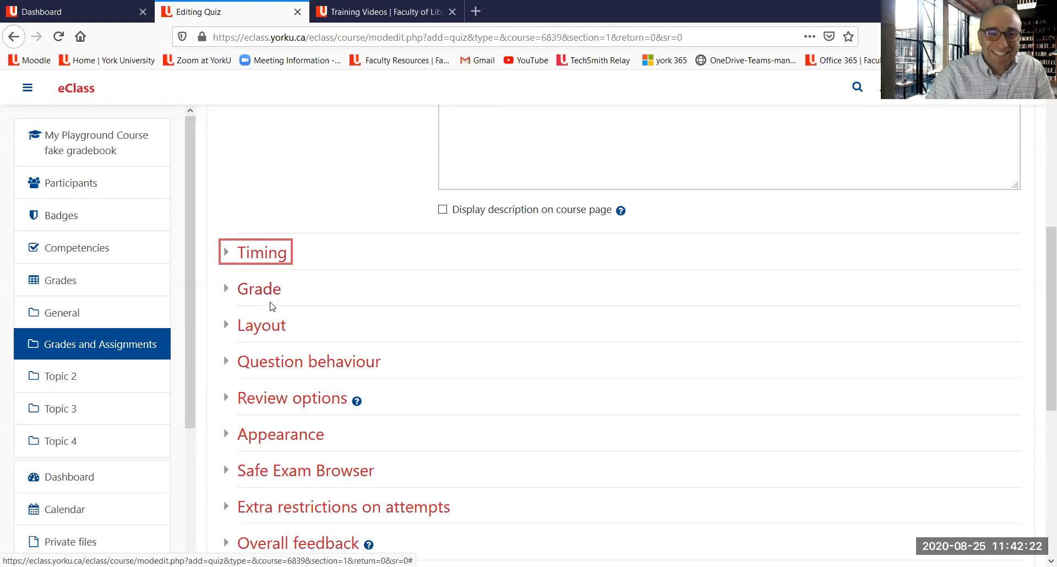
click(254, 292)
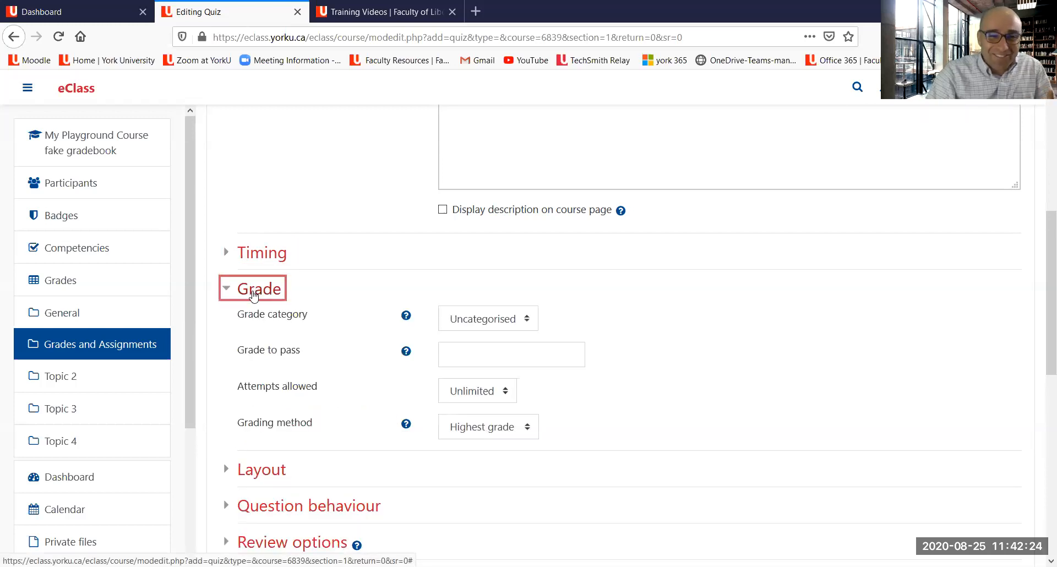
mouse_move(585, 287)
mouse_down()
mouse_move(522, 314)
mouse_move(416, 326)
mouse_move(544, 323)
mouse_up()
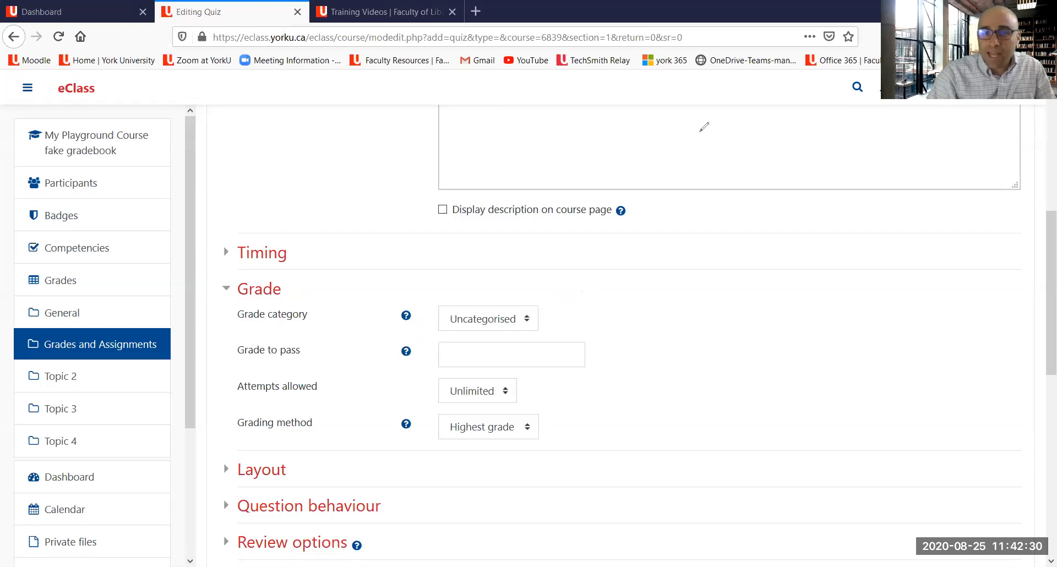
click(519, 322)
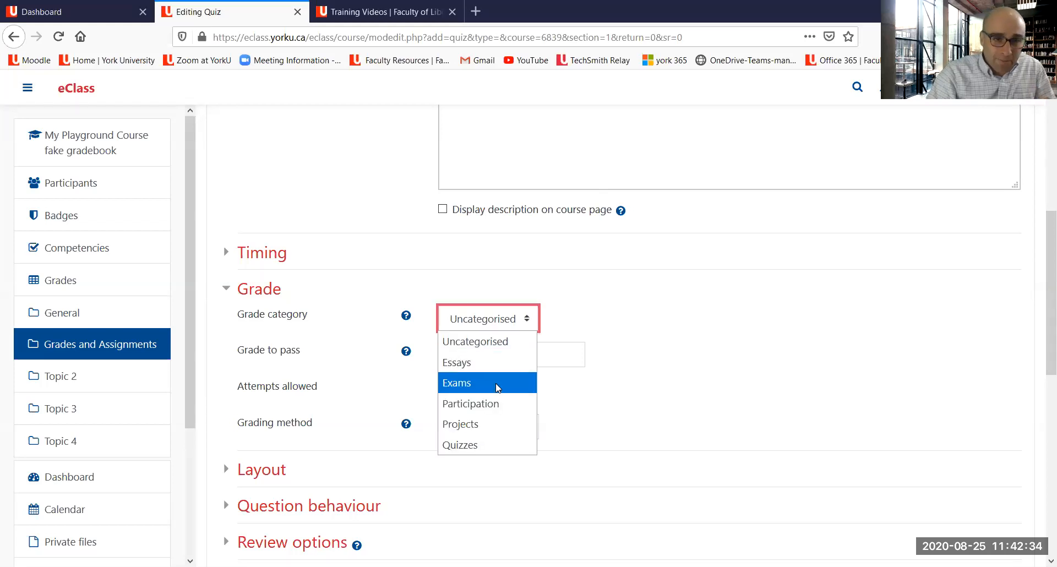
click(497, 387)
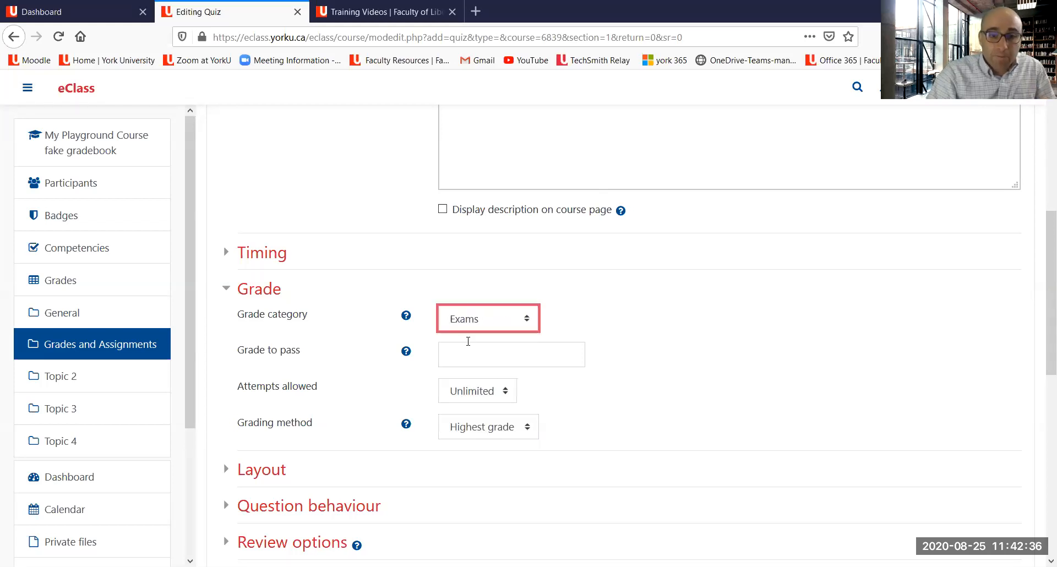
Step: Limit the quiz's attempts allowed to 1 and set its grade to pass to 50
scroll(446, 322, down, 2)
click(449, 319)
click(454, 367)
scroll(299, 338, down, 4)
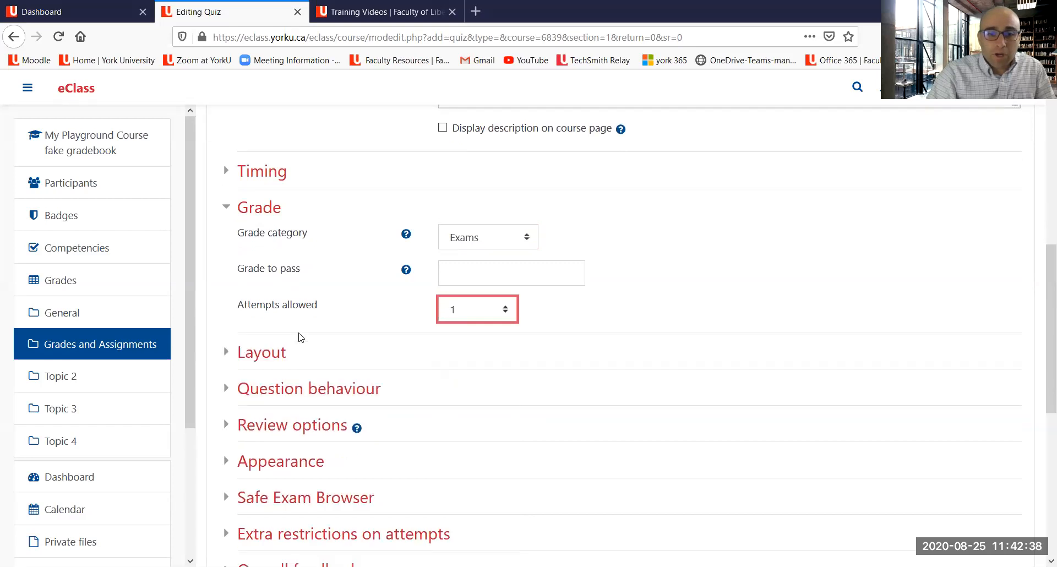
scroll(307, 330, up, 5)
click(462, 280)
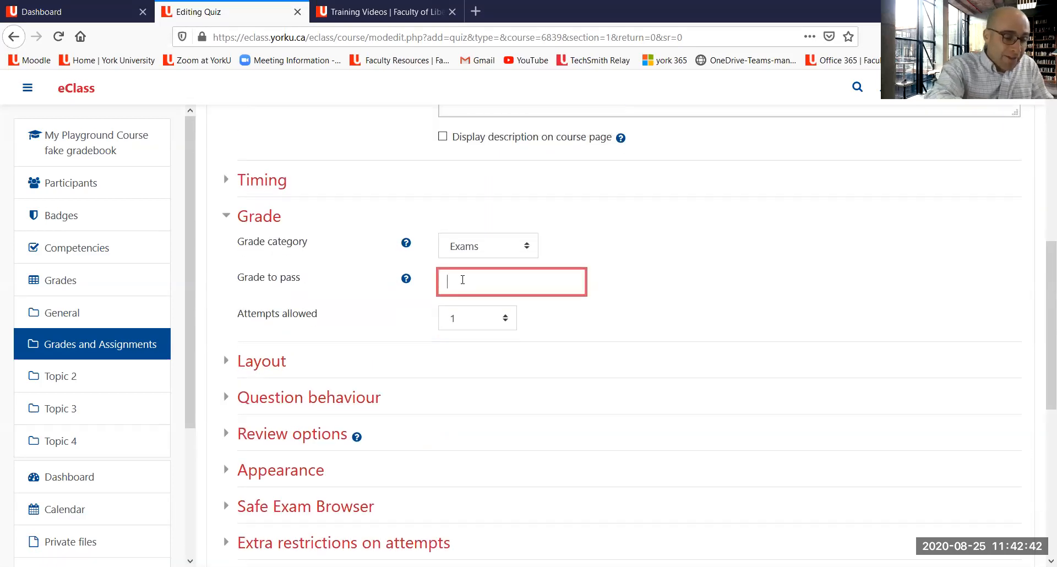
text(50)
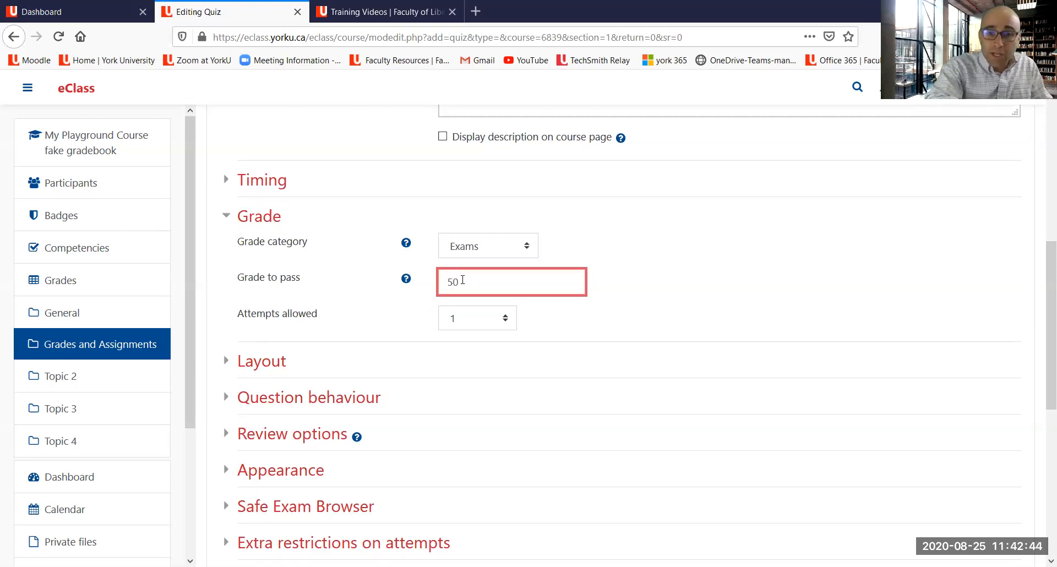
click(667, 260)
Step: Save the Final Exam quiz and return to the course page
scroll(592, 266, down, 3)
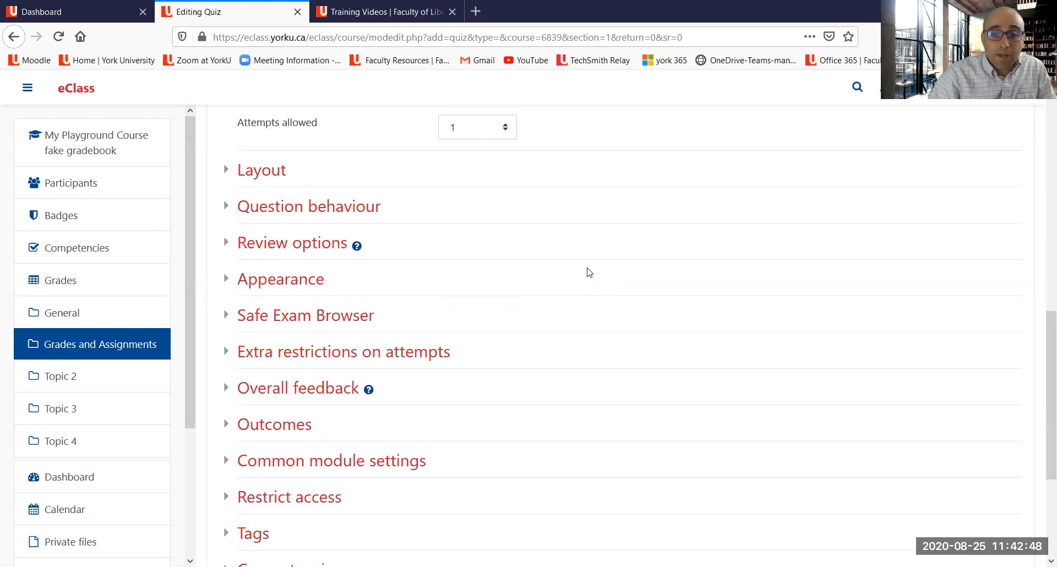
scroll(588, 272, down, 3)
click(517, 402)
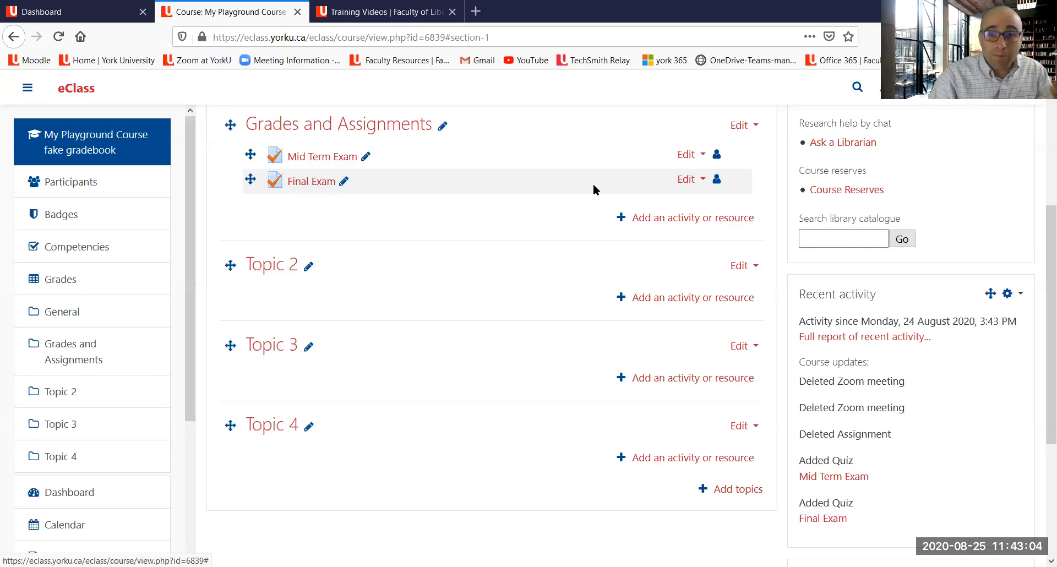
Step: Open the Final Exam quiz settings, review its grade settings, and return to the Grades and Assignments section
click(686, 180)
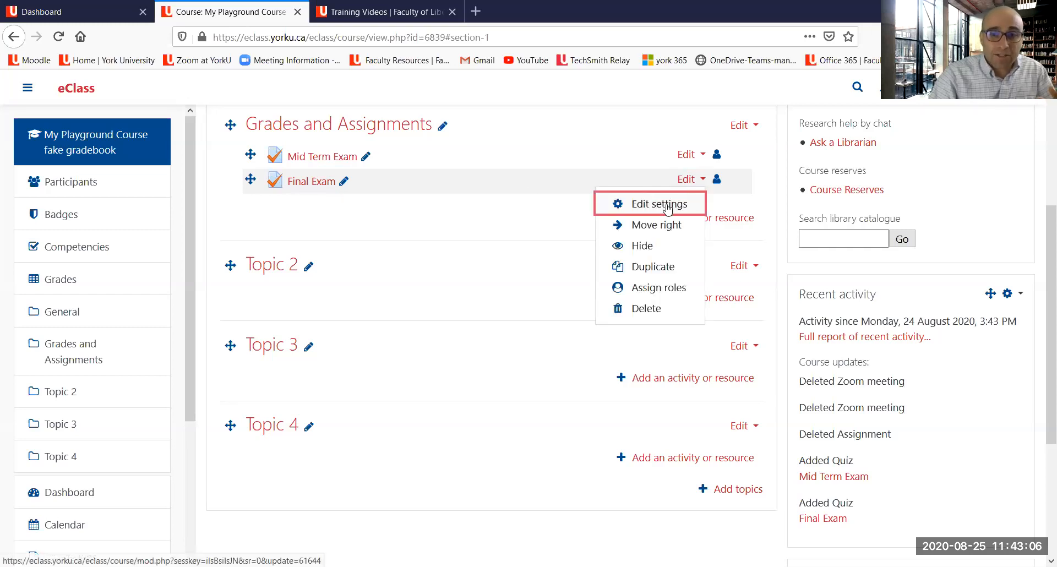
click(667, 208)
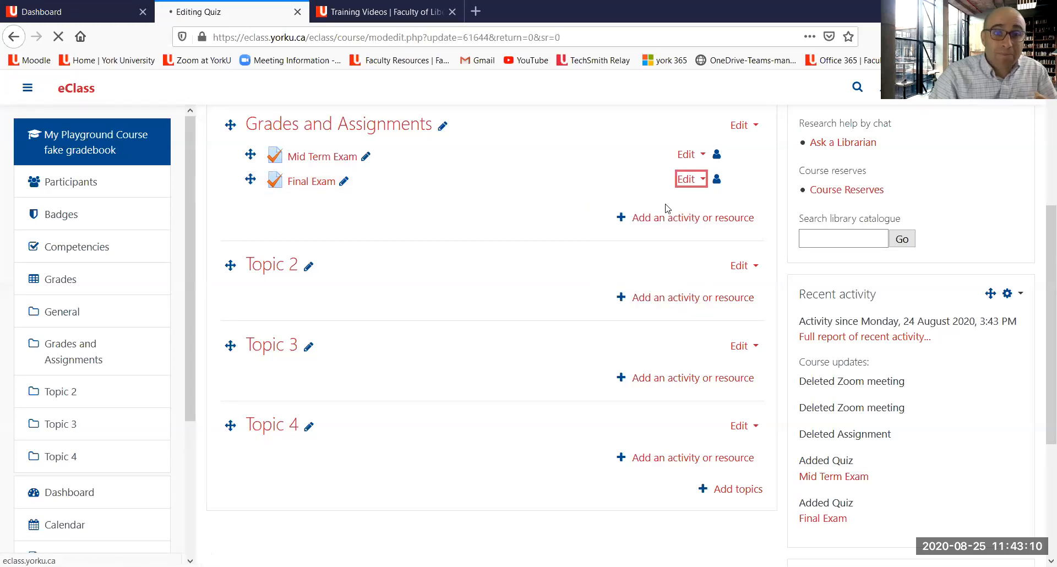
scroll(651, 202, down, 2)
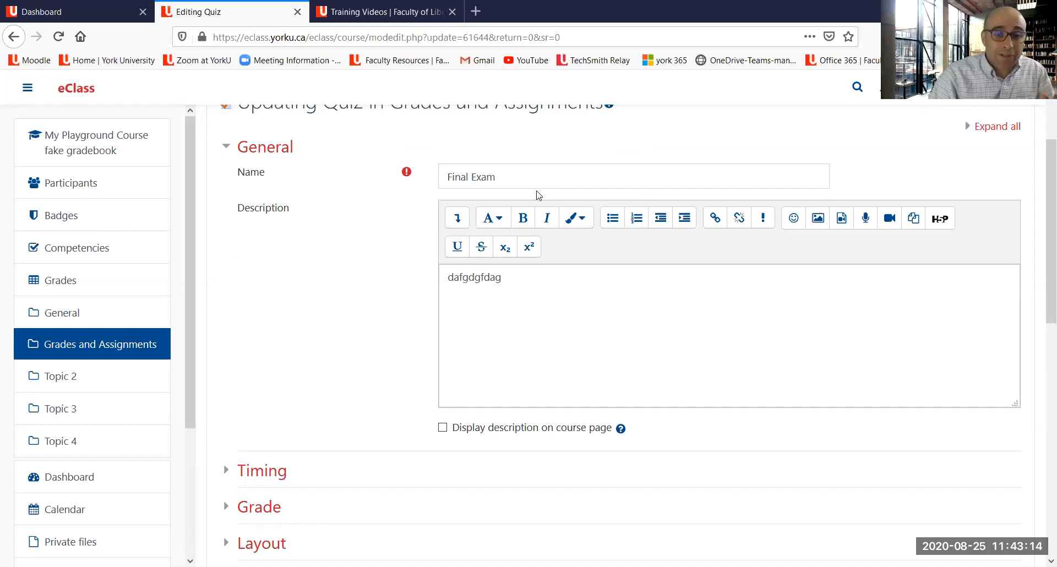
scroll(523, 203, down, 1)
click(248, 434)
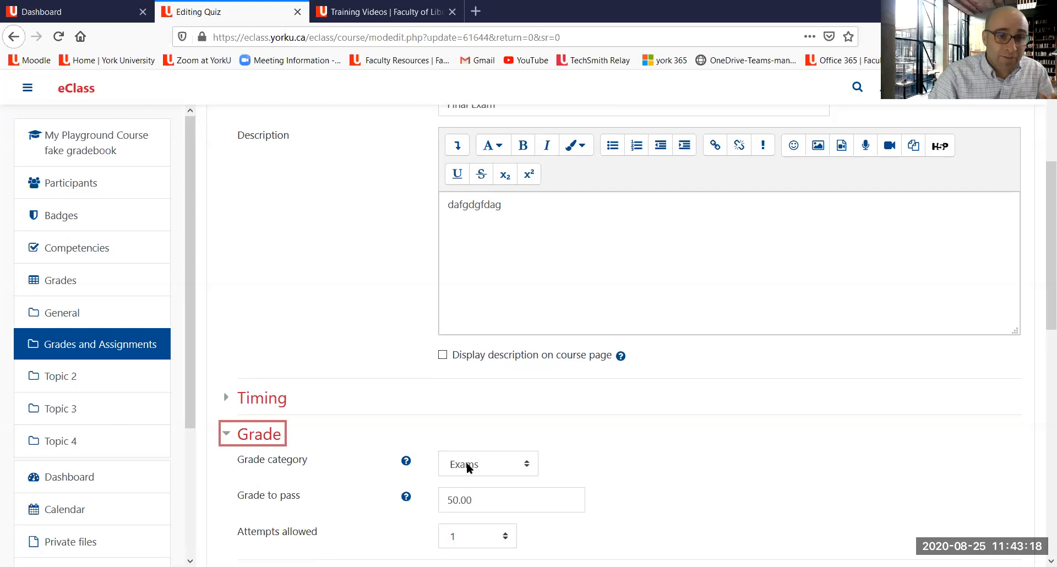
scroll(413, 438, up, 3)
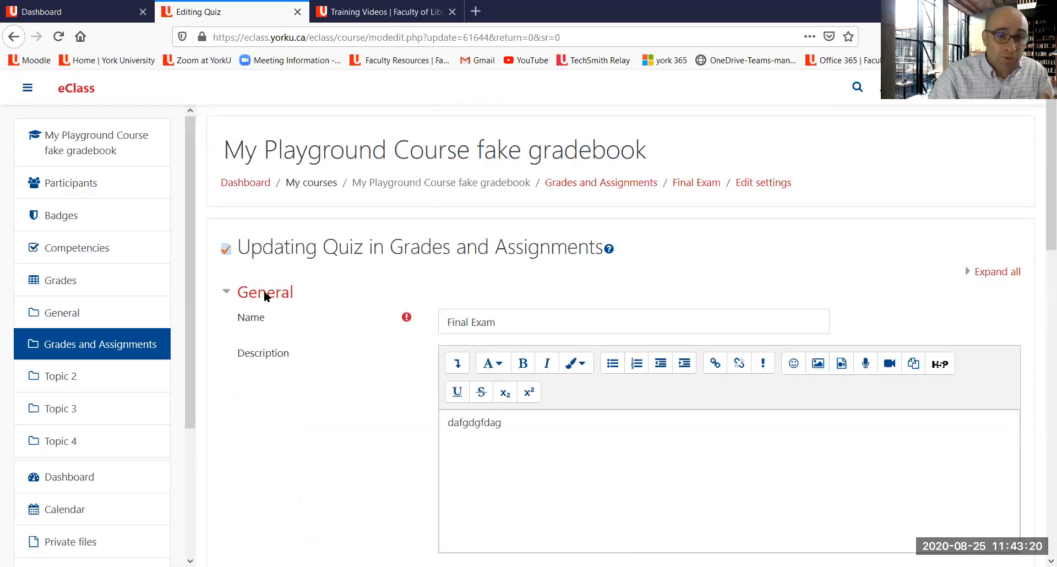
click(592, 189)
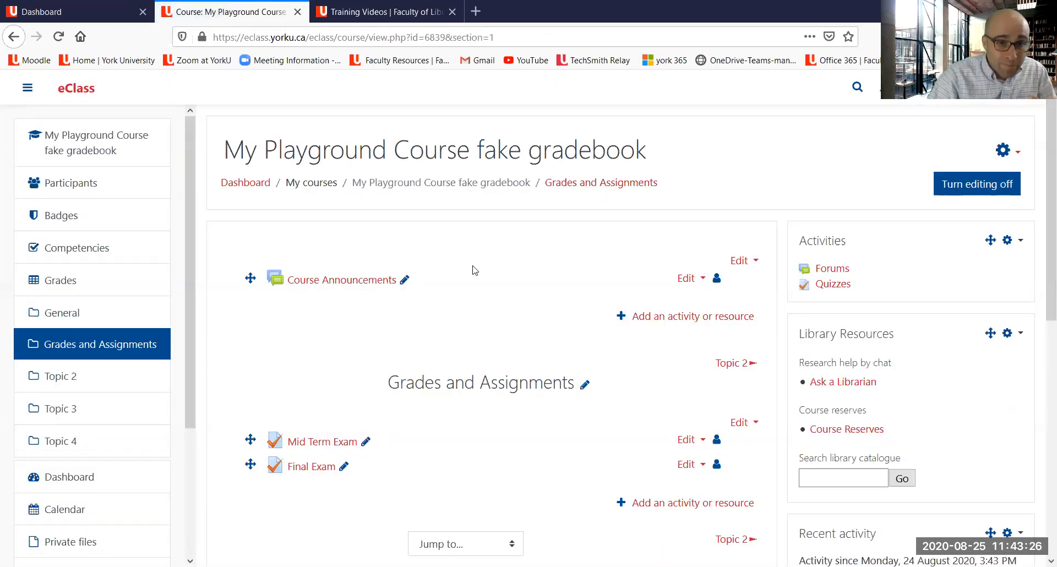
Step: Reopen the Final Exam settings and replace its description with "when it happens" and "rules" on separate lines
scroll(533, 215, down, 3)
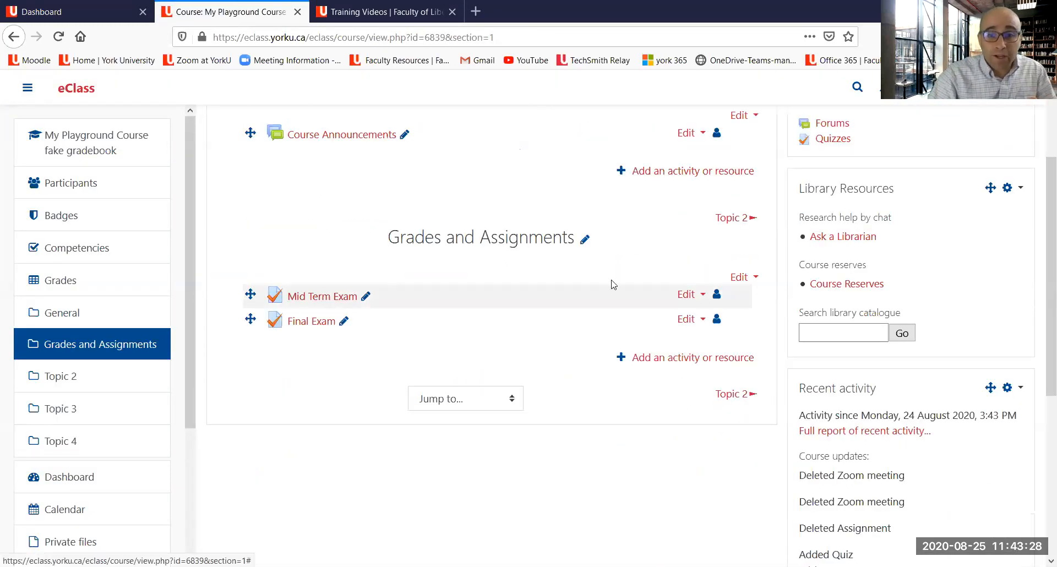
click(686, 320)
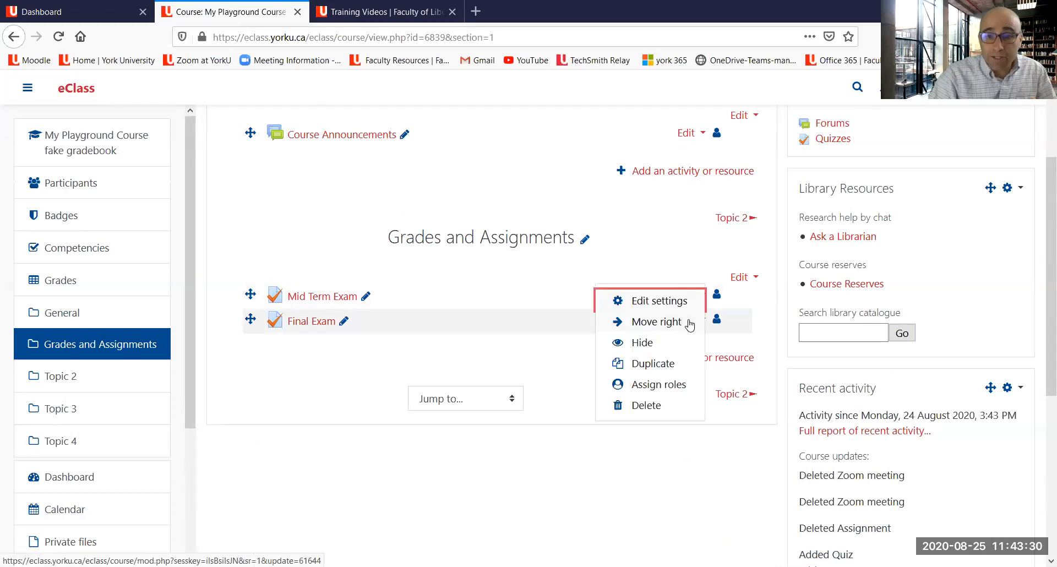
click(675, 304)
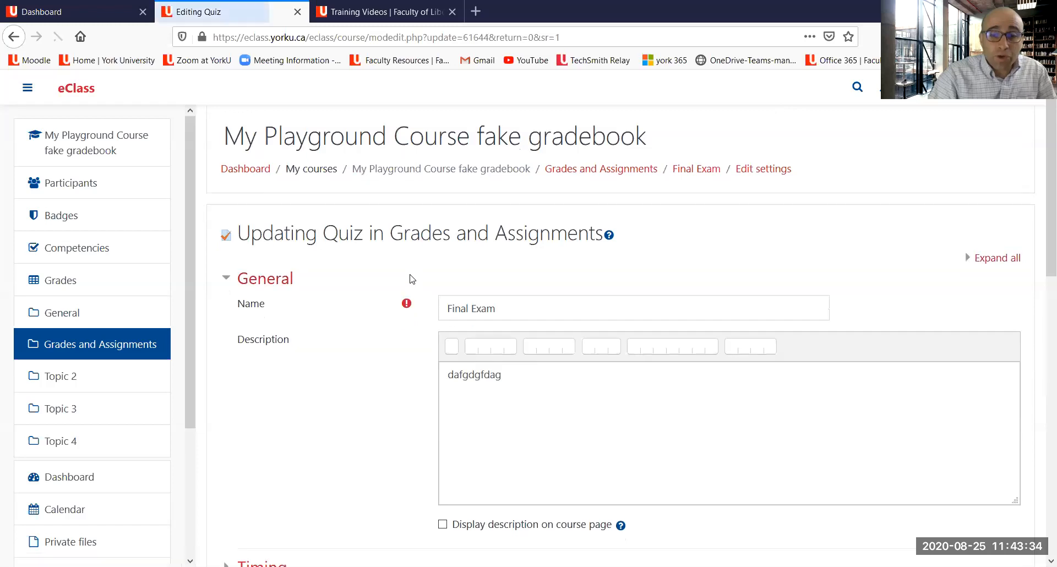
scroll(410, 278, down, 3)
scroll(280, 381, down, 3)
click(255, 330)
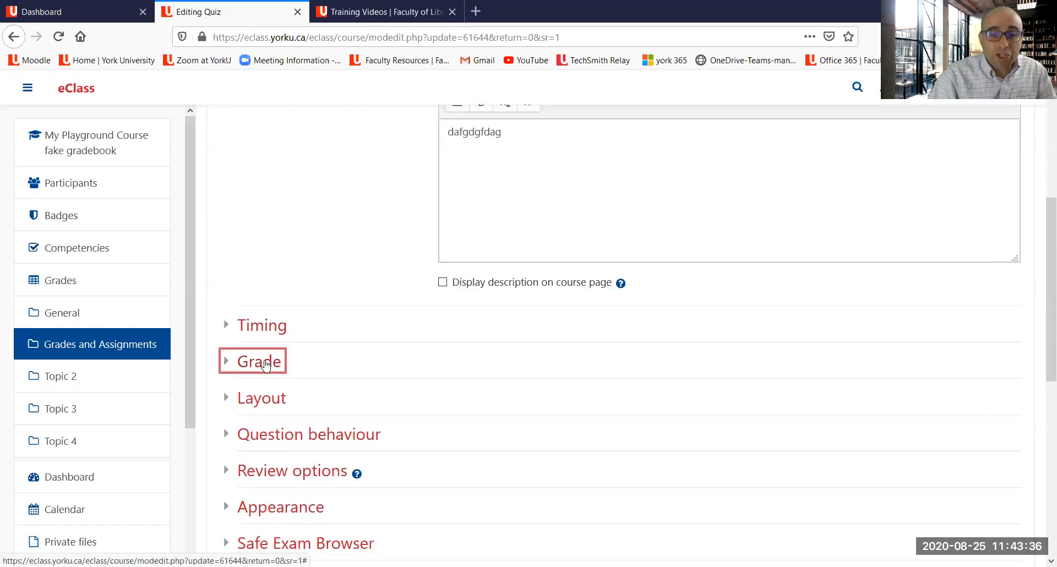
click(265, 364)
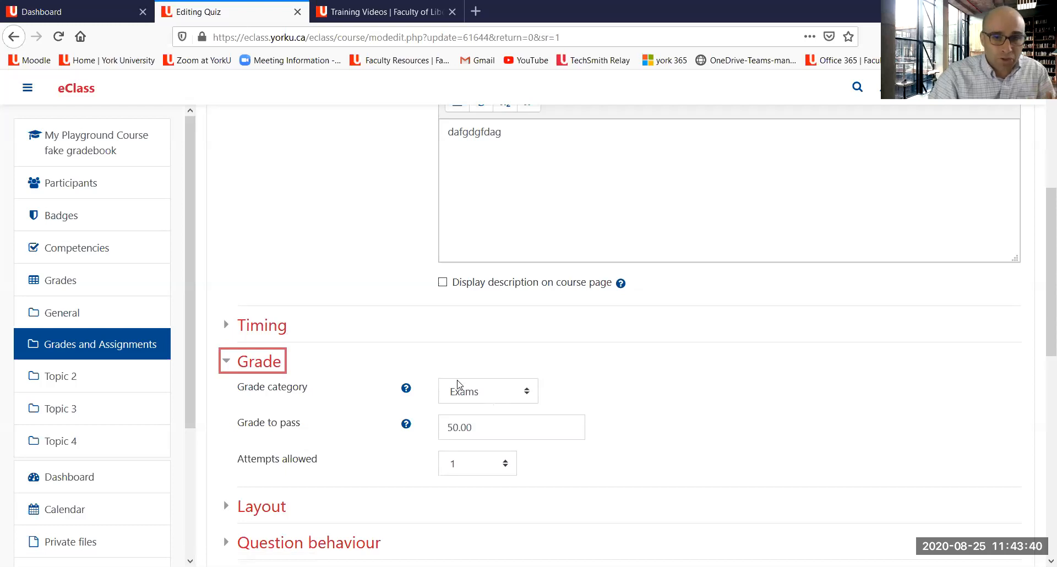
scroll(457, 384, up, 4)
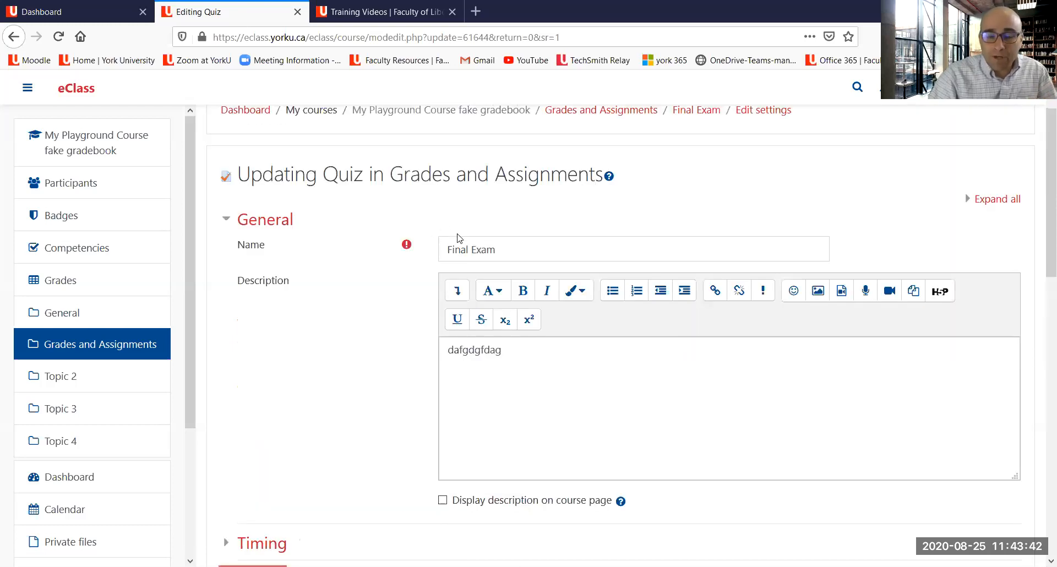
drag(513, 356, 443, 343)
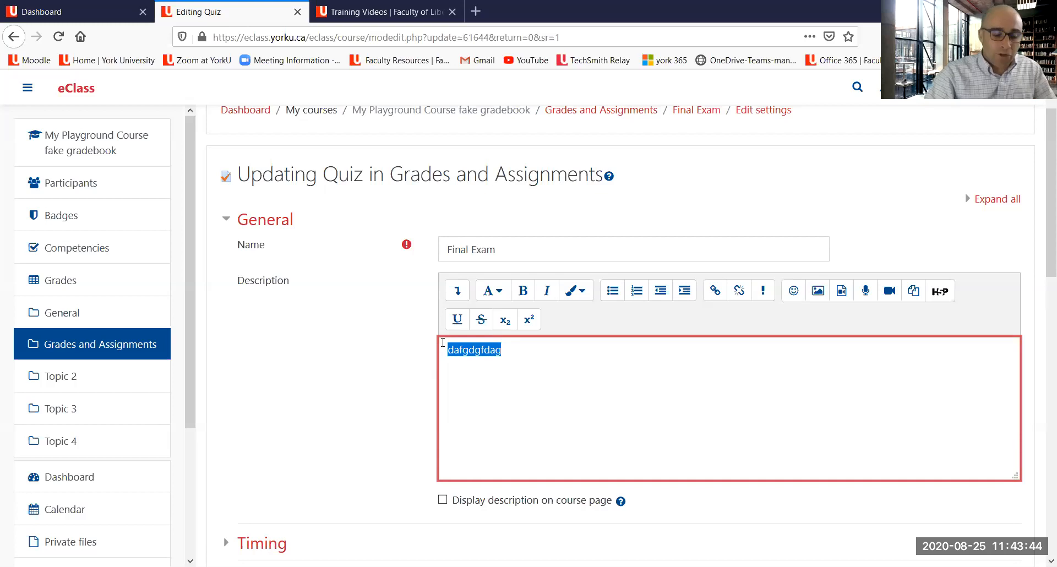
key(BackSpace)
text(whenit happens)
key(Return)
text(rules)
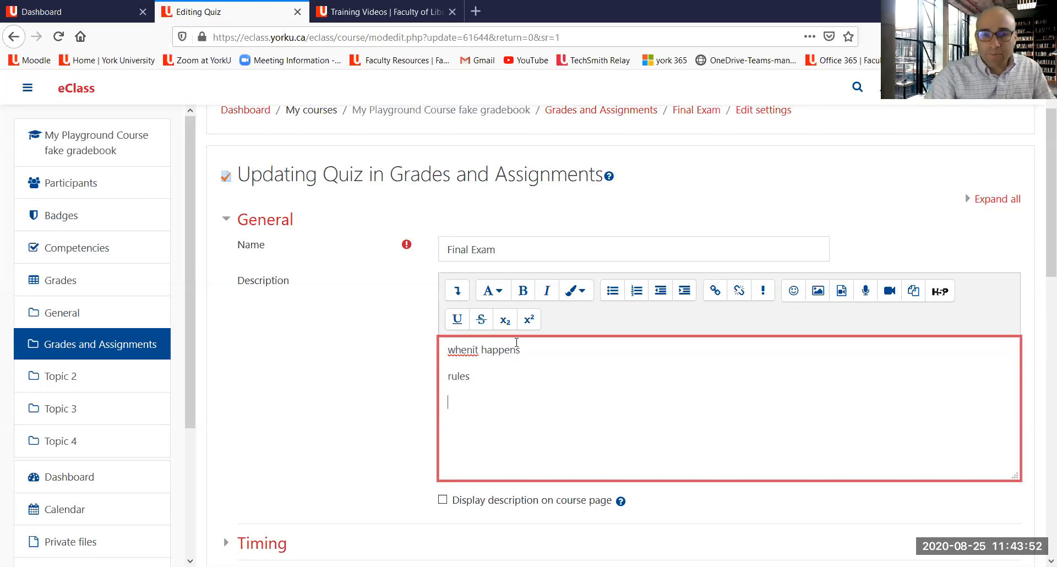
click(472, 350)
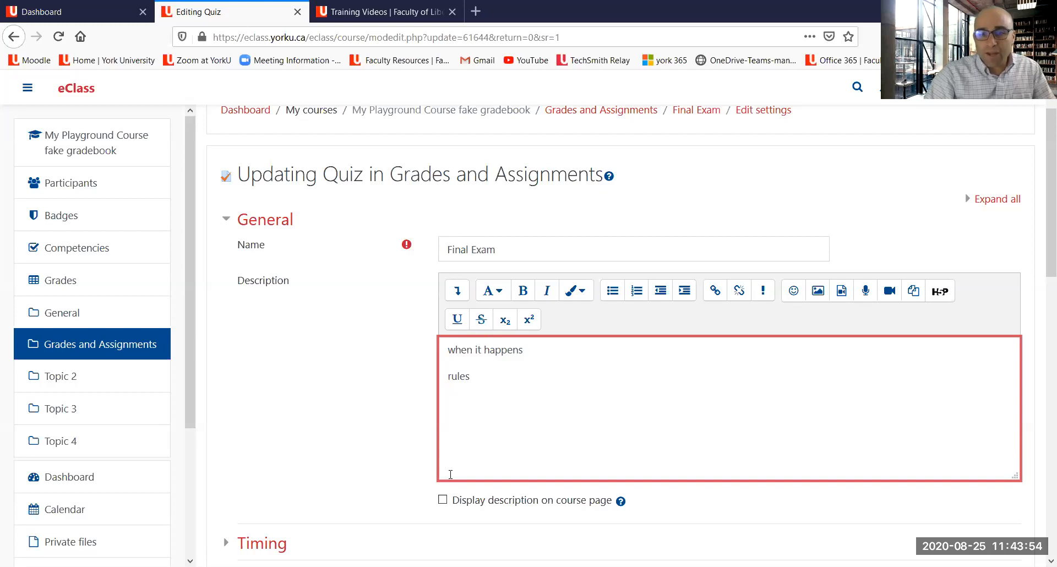
Step: Enable displaying the description on the course page and save the Final Exam quiz
click(442, 500)
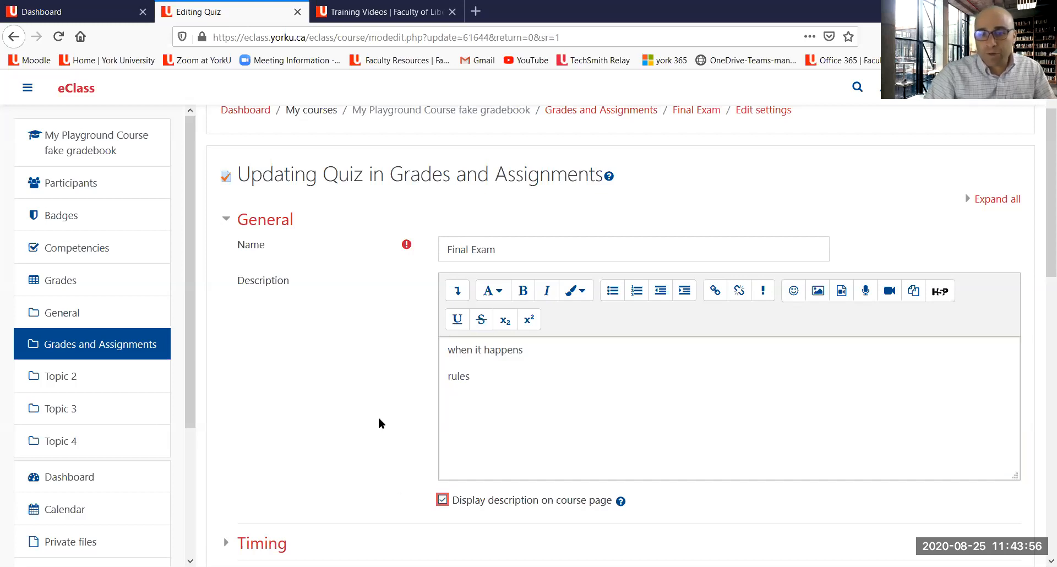
scroll(379, 421, down, 5)
scroll(464, 323, down, 6)
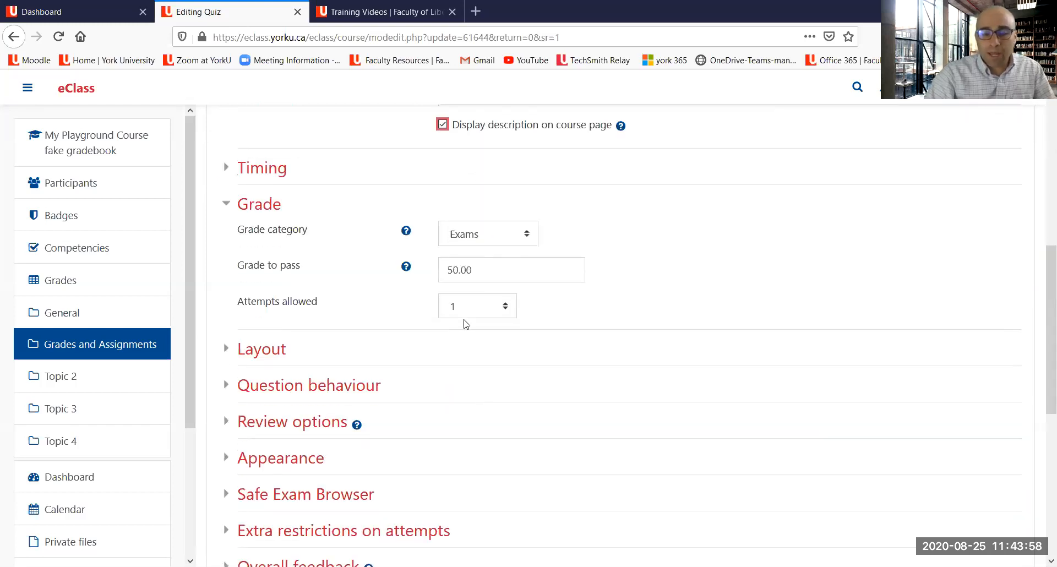
click(497, 408)
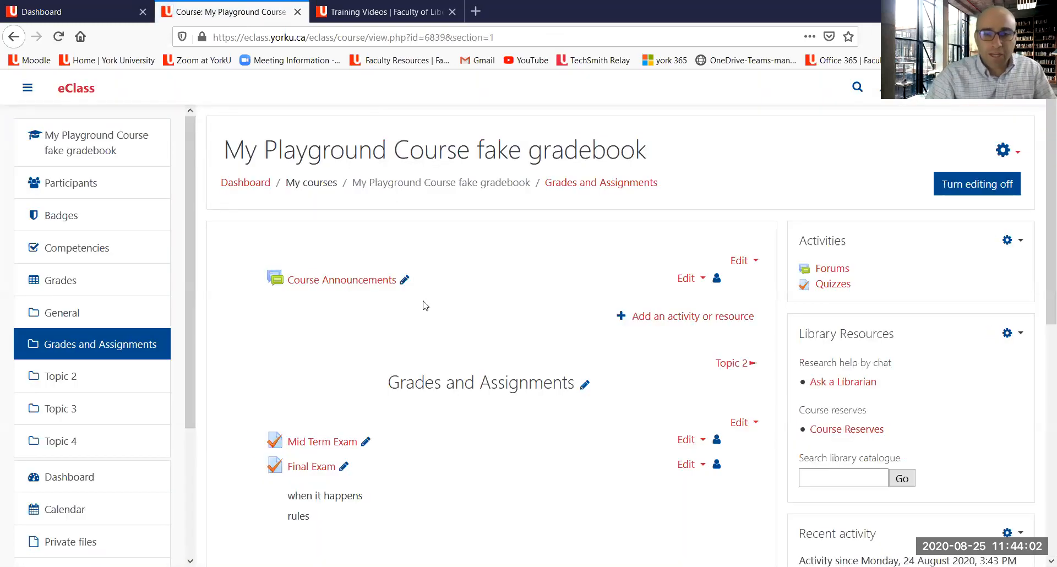
Step: Open the course's gradebook setup
scroll(325, 380, down, 3)
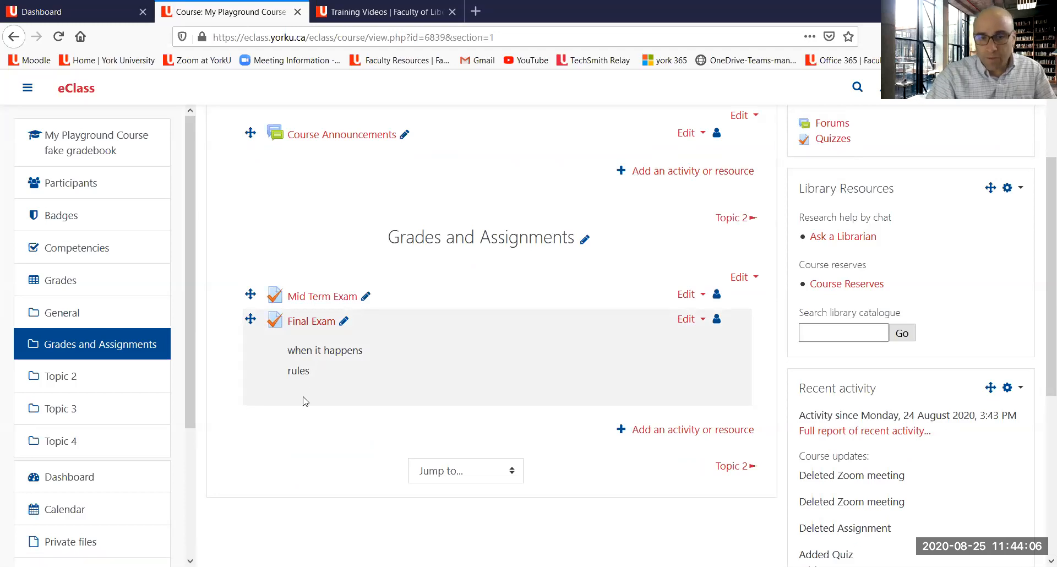
scroll(453, 411, up, 2)
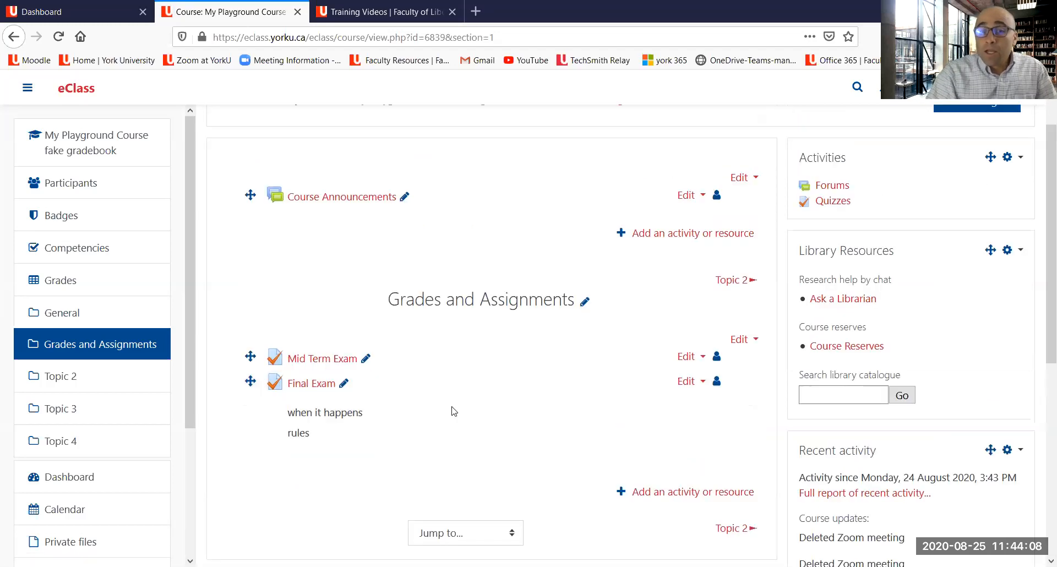
scroll(798, 246, up, 2)
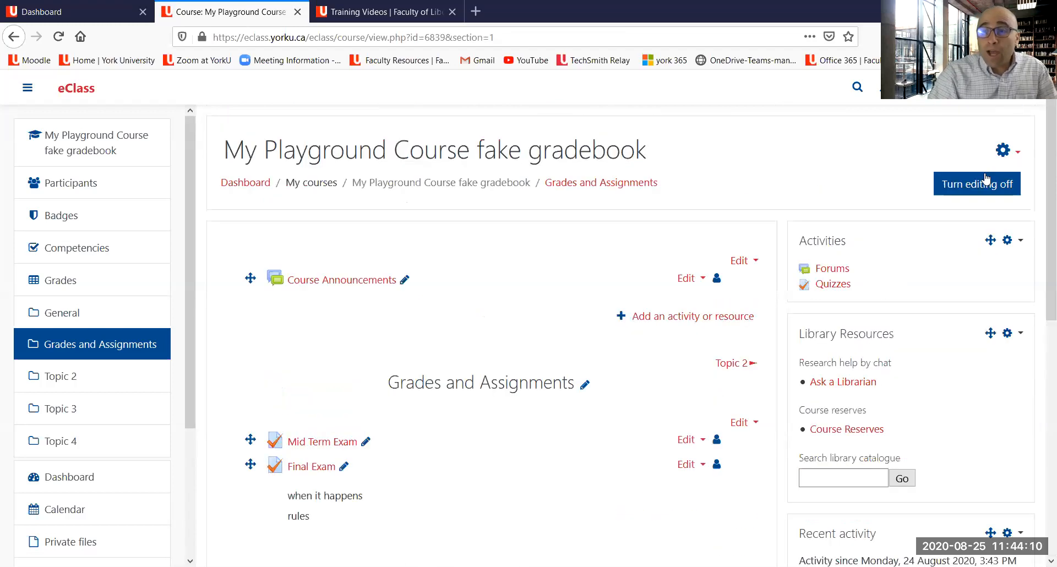
mouse_move(670, 149)
mouse_down()
mouse_move(860, 138)
mouse_move(1027, 154)
mouse_up()
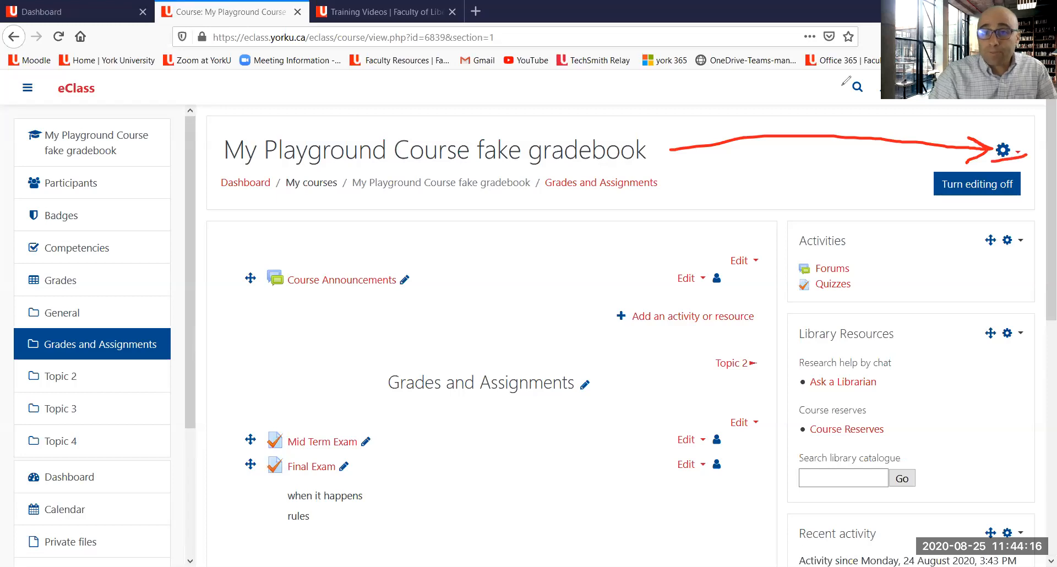
click(857, 87)
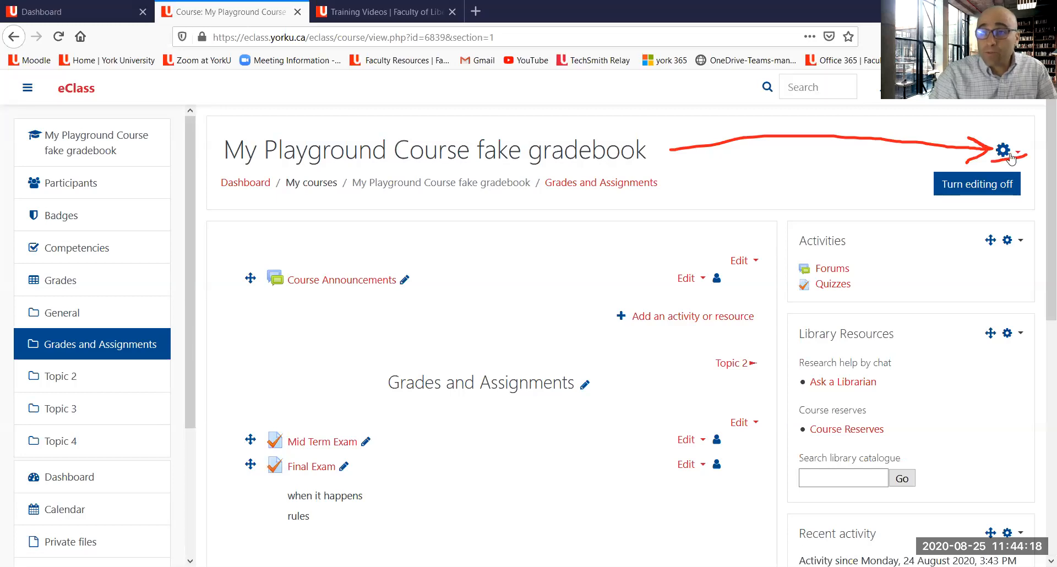
click(1004, 151)
click(976, 225)
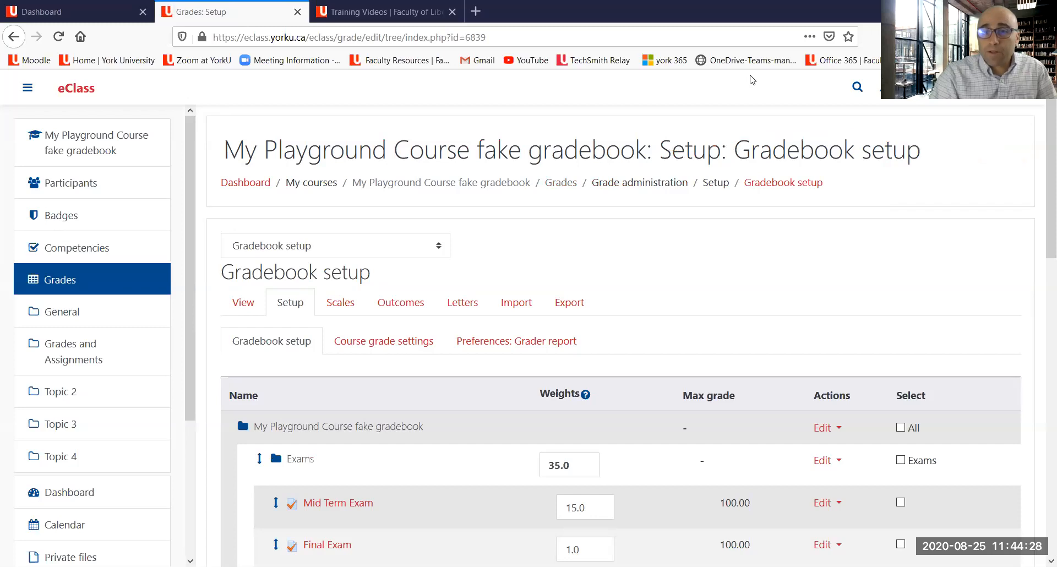
Step: Set the Final Exam's weight in the Exams category to 20 and save the changes
scroll(432, 229, down, 5)
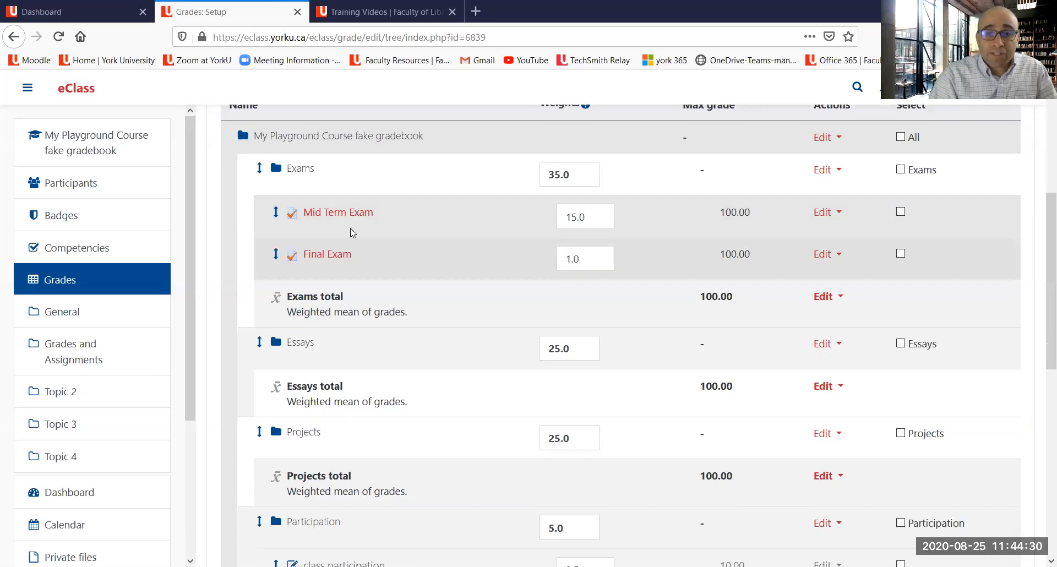
drag(549, 236, 604, 228)
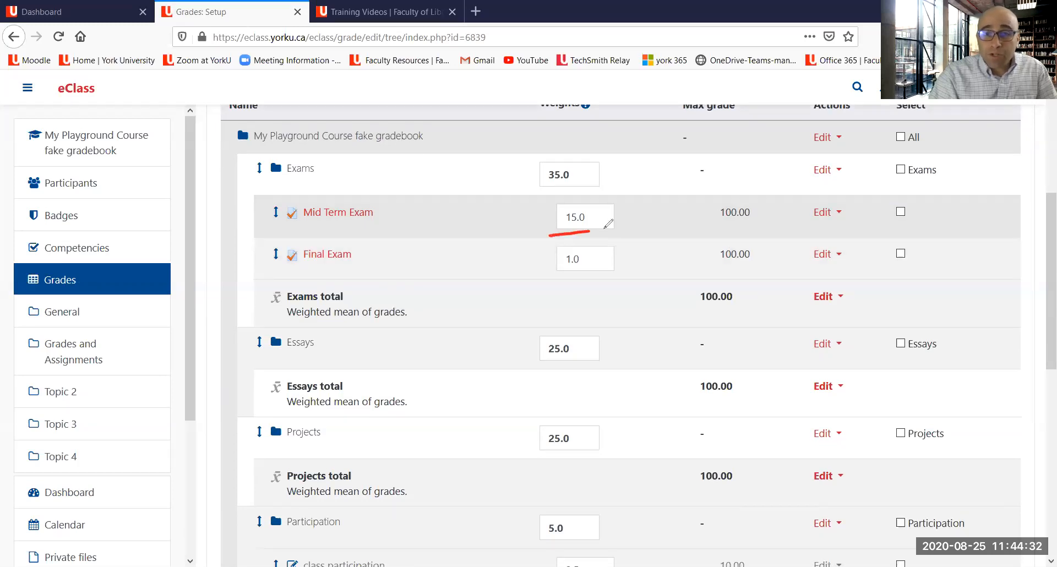
drag(681, 226, 734, 218)
drag(757, 263, 709, 276)
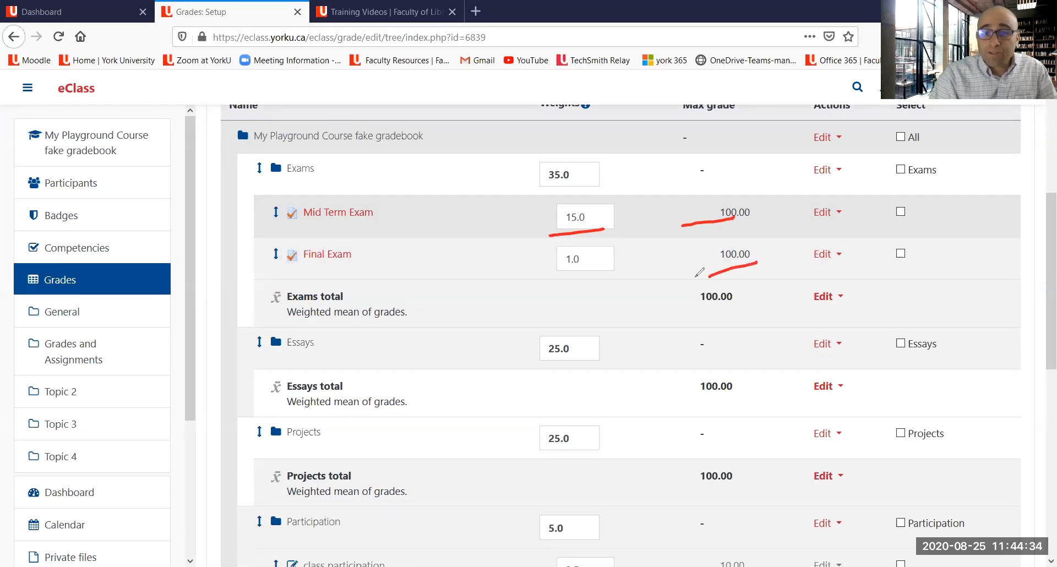
drag(543, 271, 616, 263)
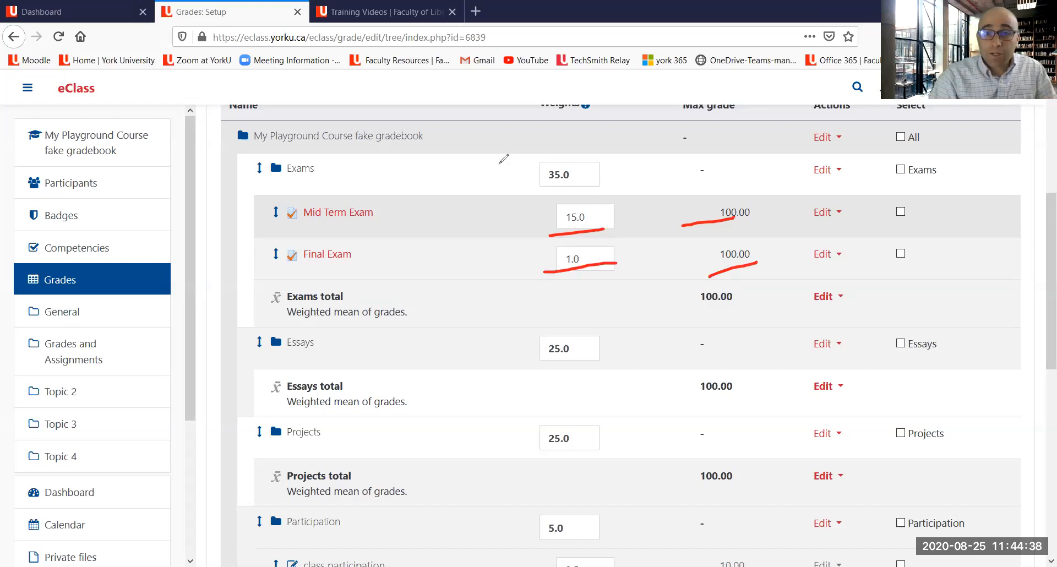
mouse_move(531, 162)
mouse_down()
mouse_move(540, 191)
mouse_move(597, 181)
mouse_move(593, 158)
mouse_move(532, 163)
mouse_up()
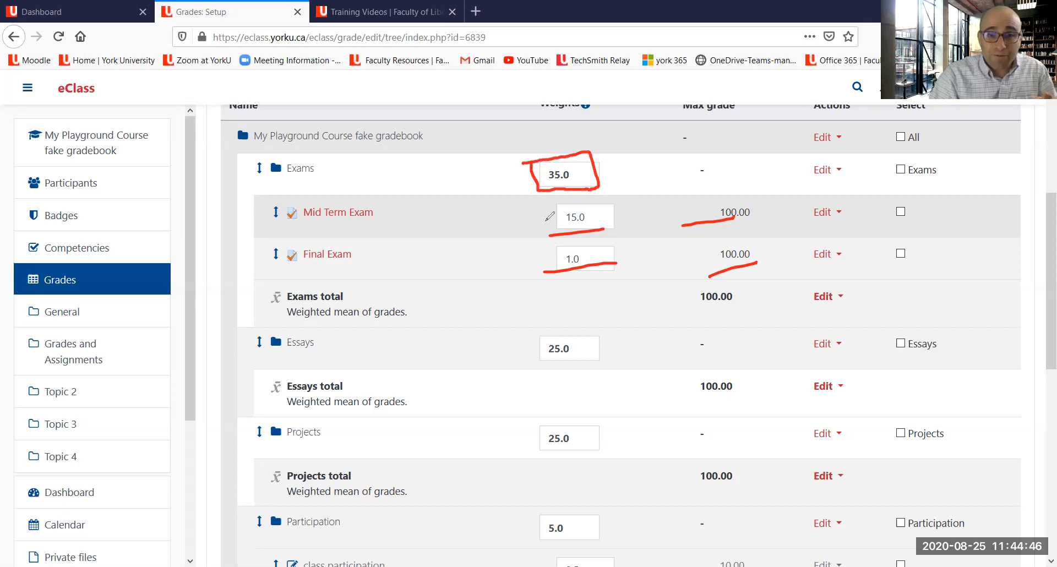
mouse_move(529, 217)
mouse_down()
mouse_move(548, 215)
mouse_move(541, 228)
mouse_move(577, 260)
mouse_move(586, 254)
mouse_move(577, 267)
mouse_move(520, 167)
mouse_move(529, 170)
mouse_up()
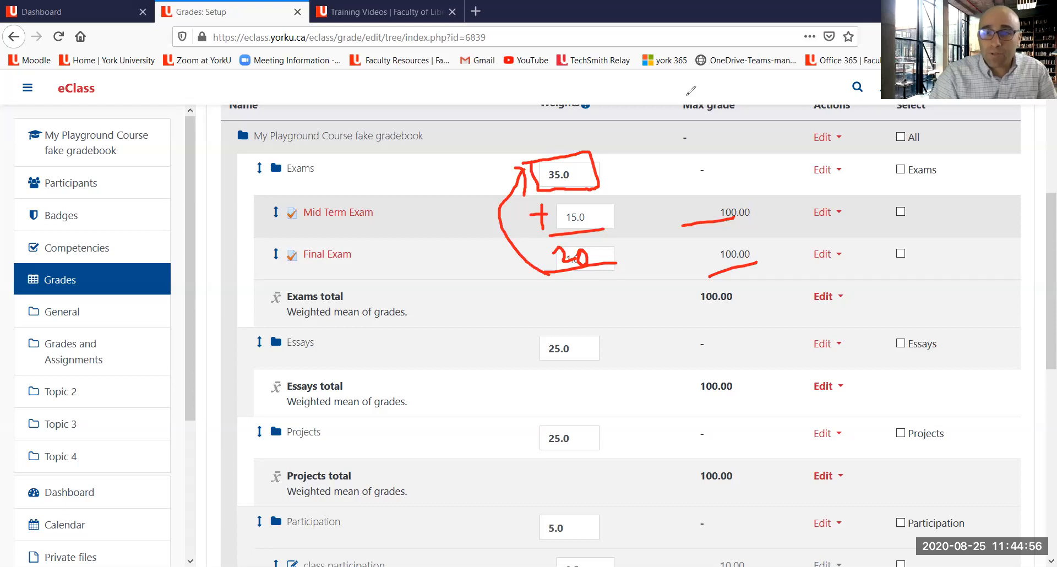
key(Escape)
double_click(601, 259)
text(20)
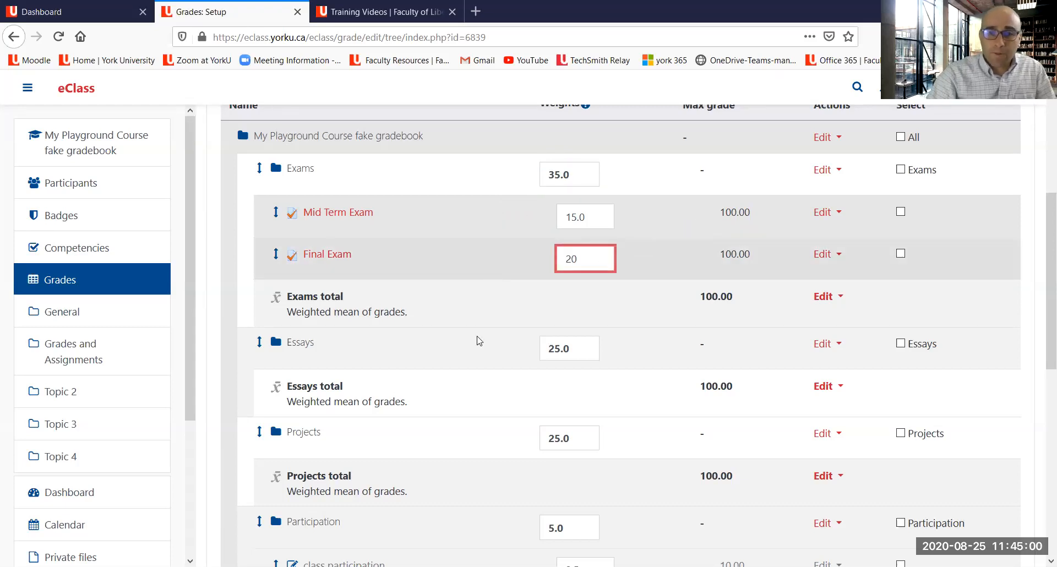
scroll(455, 323, down, 8)
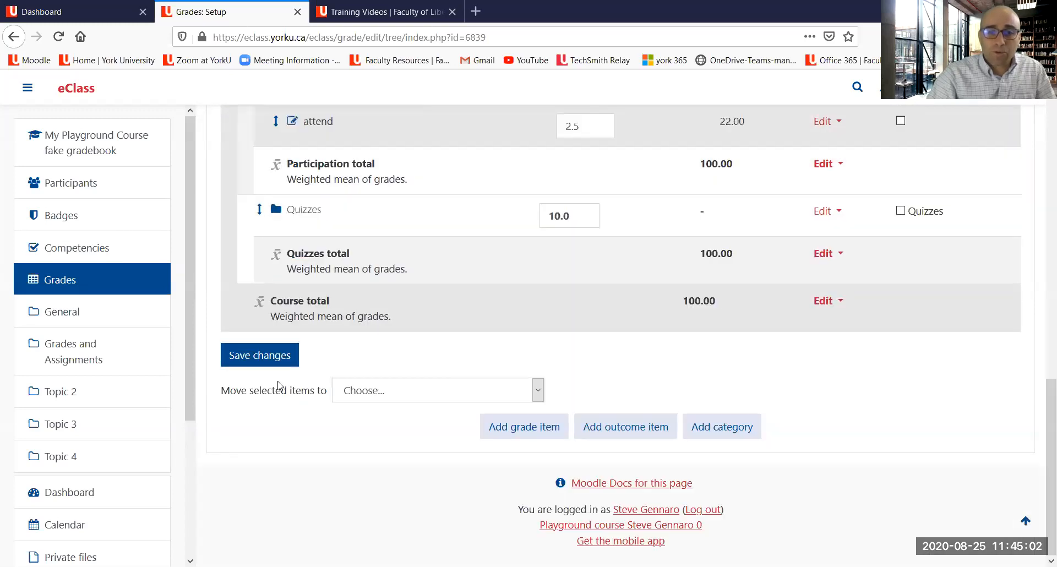
click(266, 355)
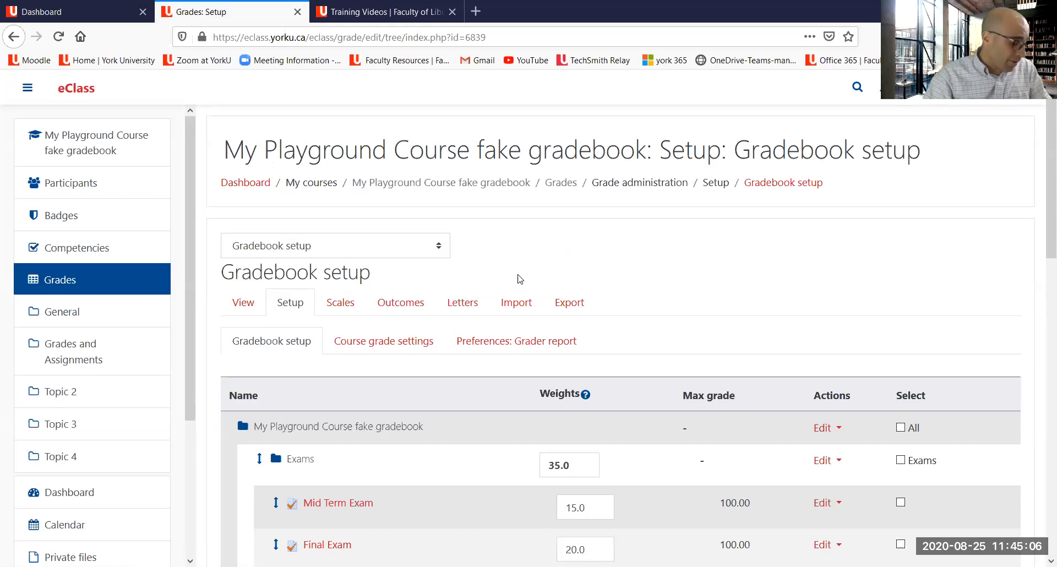
scroll(522, 284, down, 4)
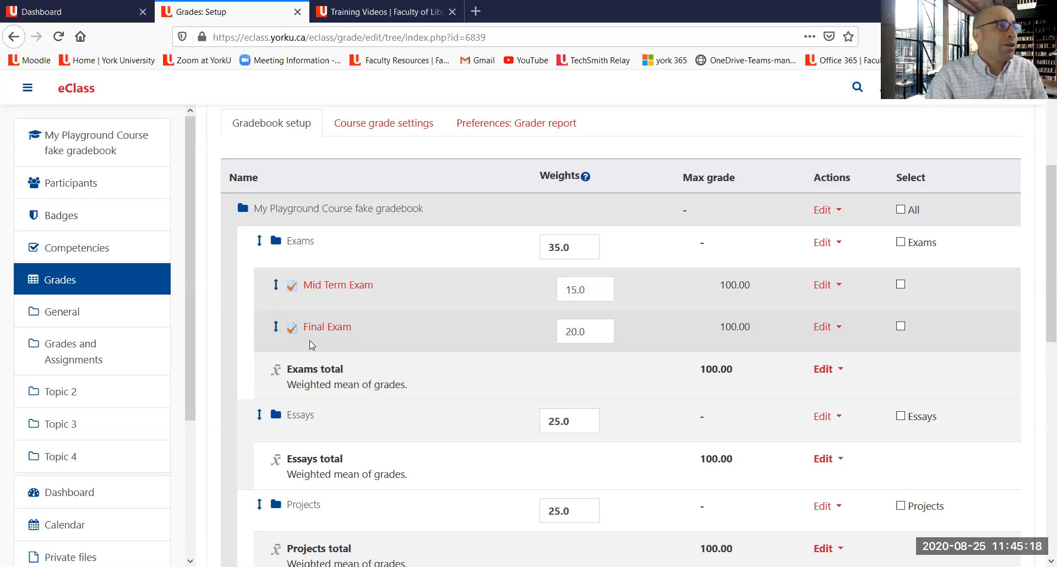
click(366, 11)
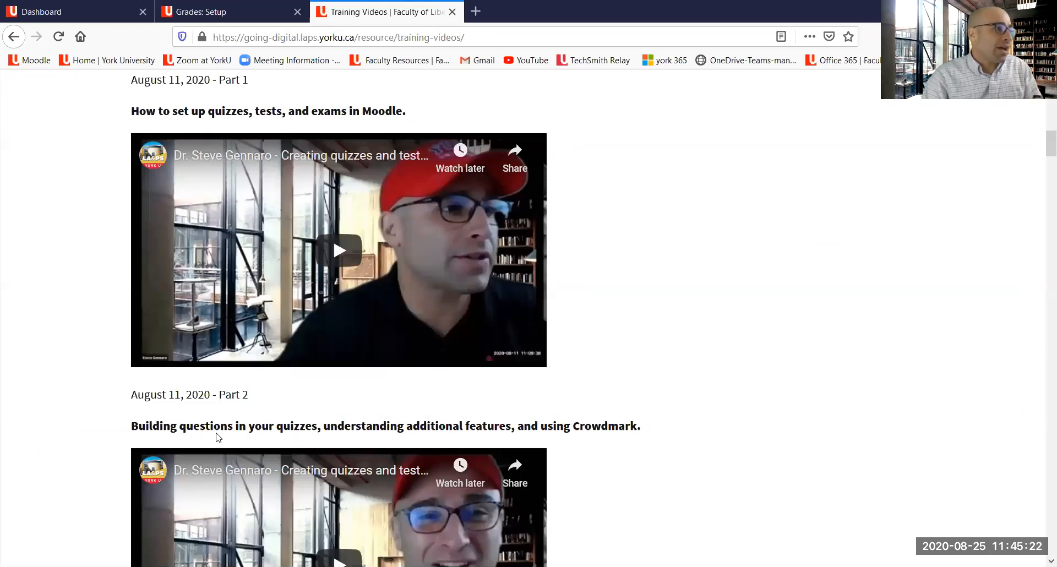
click(191, 14)
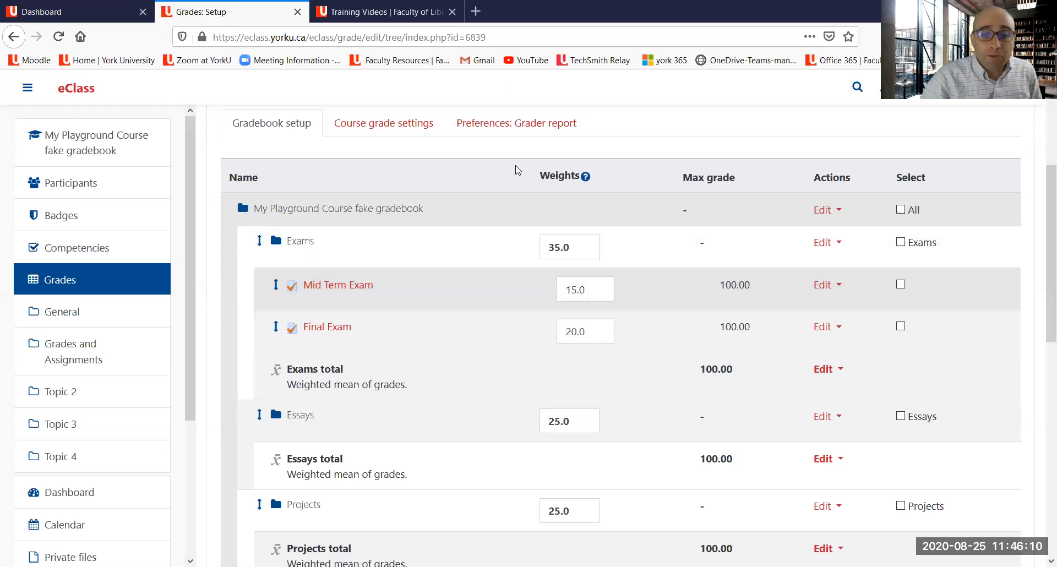
Step: Return from the gradebook setup to the My Playground Course fake gradebook course page
scroll(485, 177, down, 2)
scroll(460, 156, up, 7)
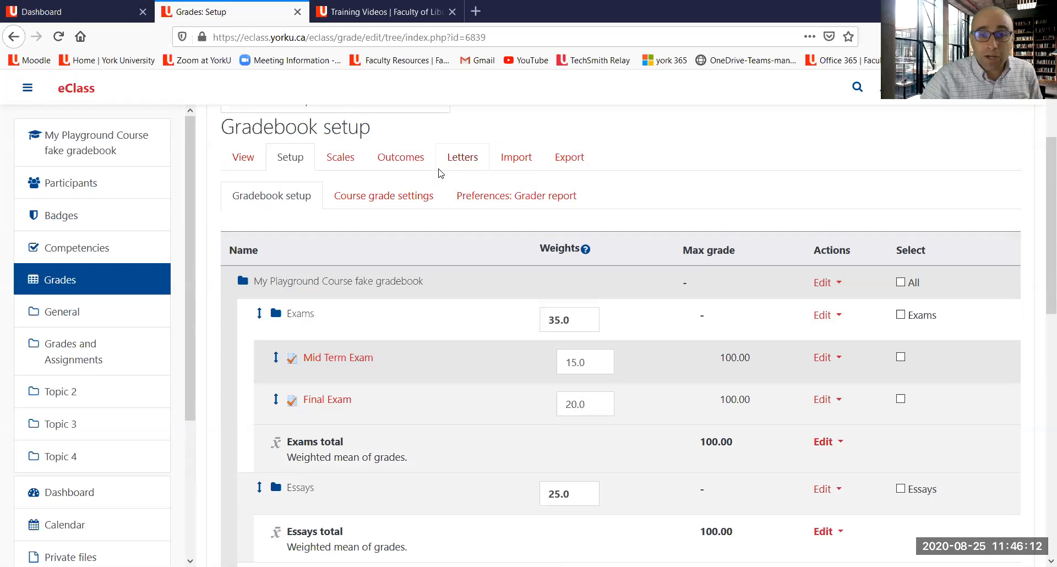
scroll(313, 176, up, 2)
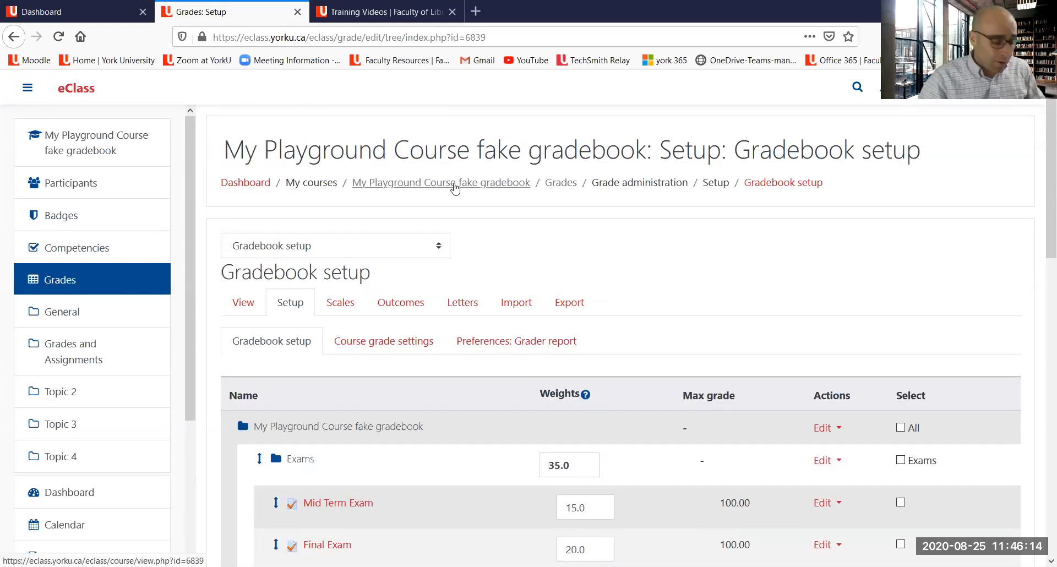
click(453, 185)
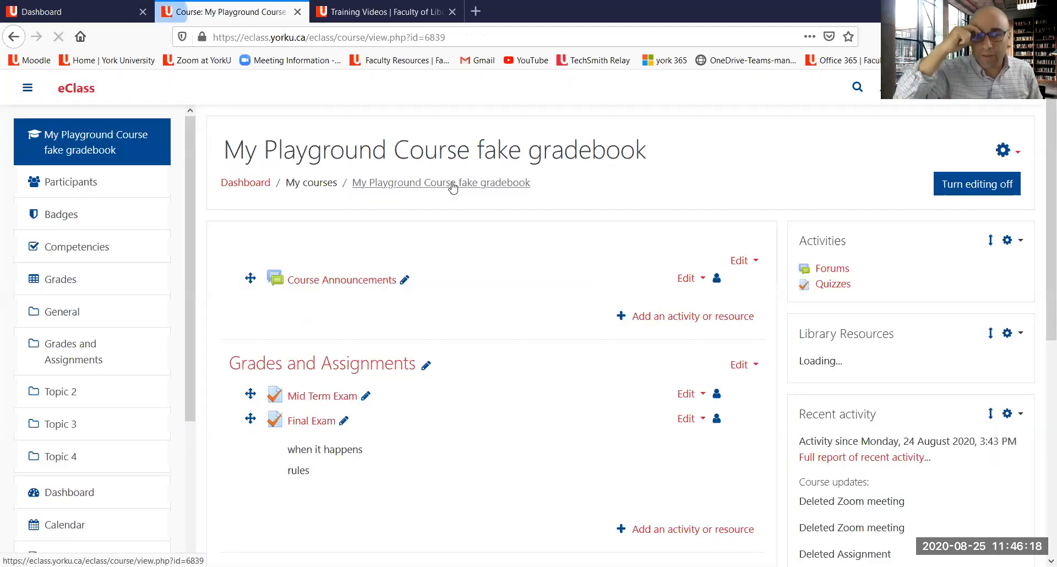
Step: Start adding a new Assignment activity to the Grades and Assignments section
scroll(546, 200, down, 2)
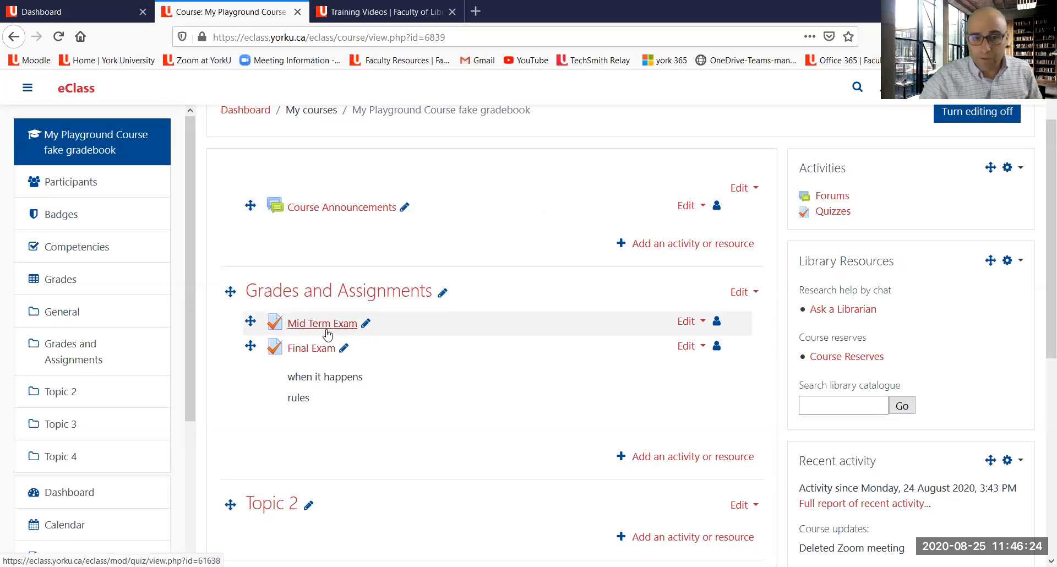
scroll(578, 385, down, 2)
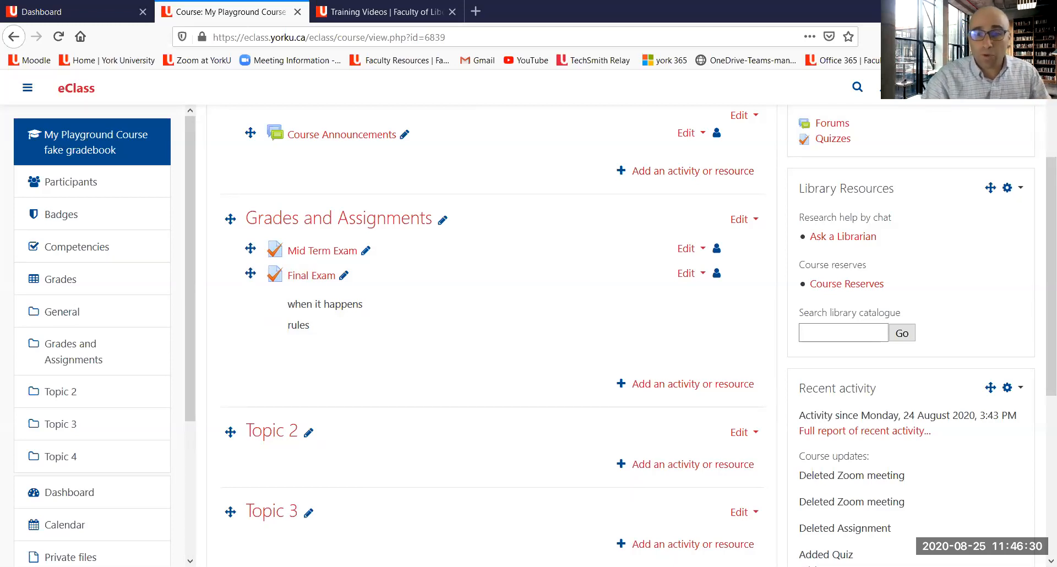
mouse_move(621, 353)
mouse_down()
mouse_move(685, 416)
mouse_move(794, 378)
mouse_move(619, 351)
mouse_up()
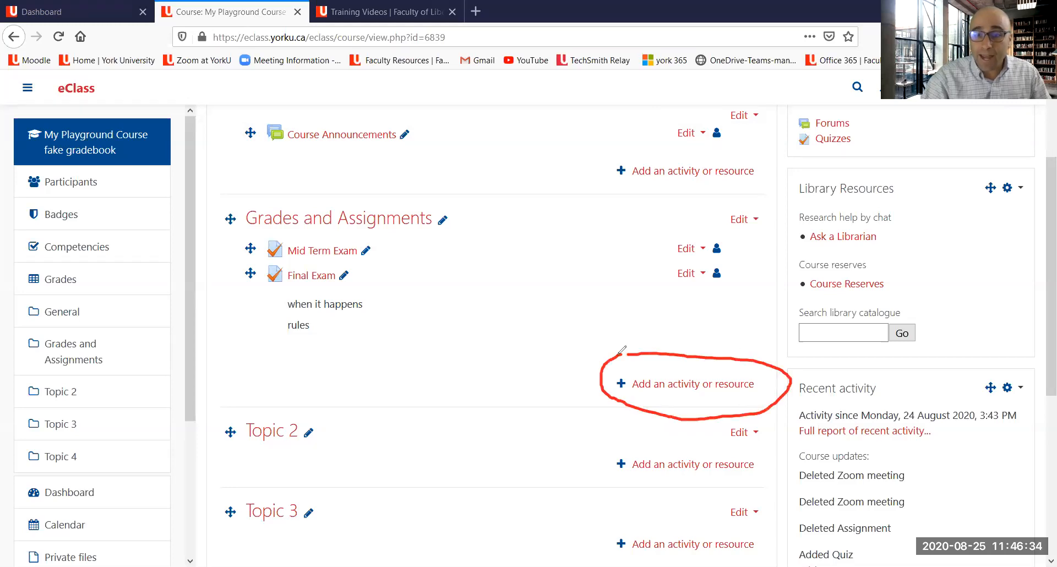
click(645, 119)
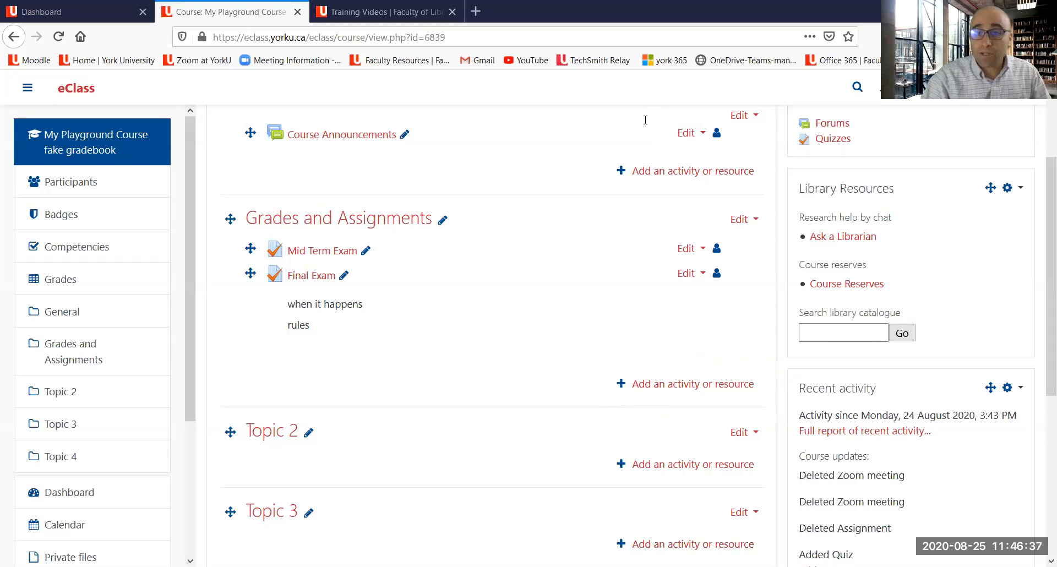
click(674, 385)
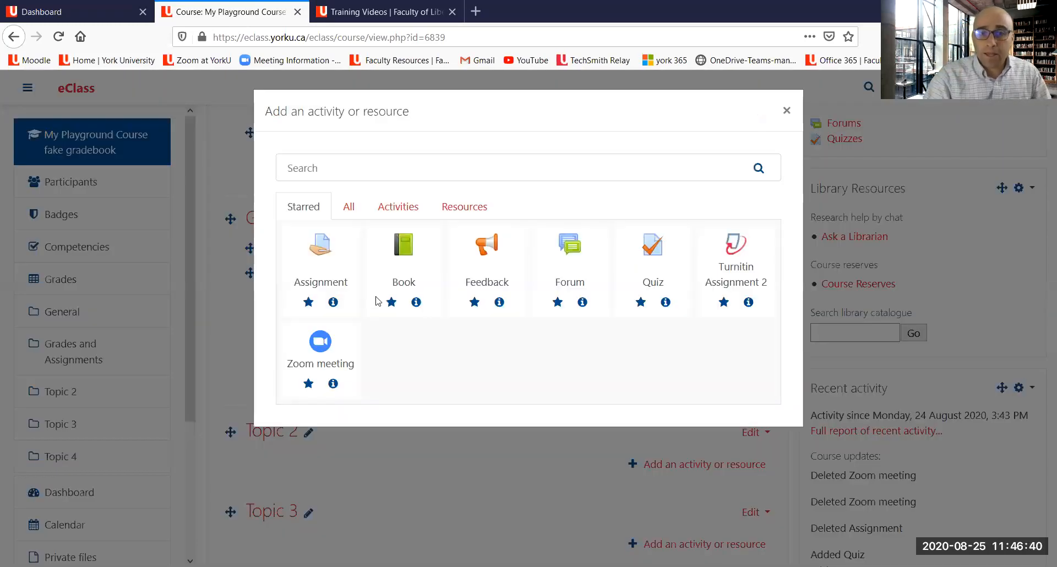
click(326, 280)
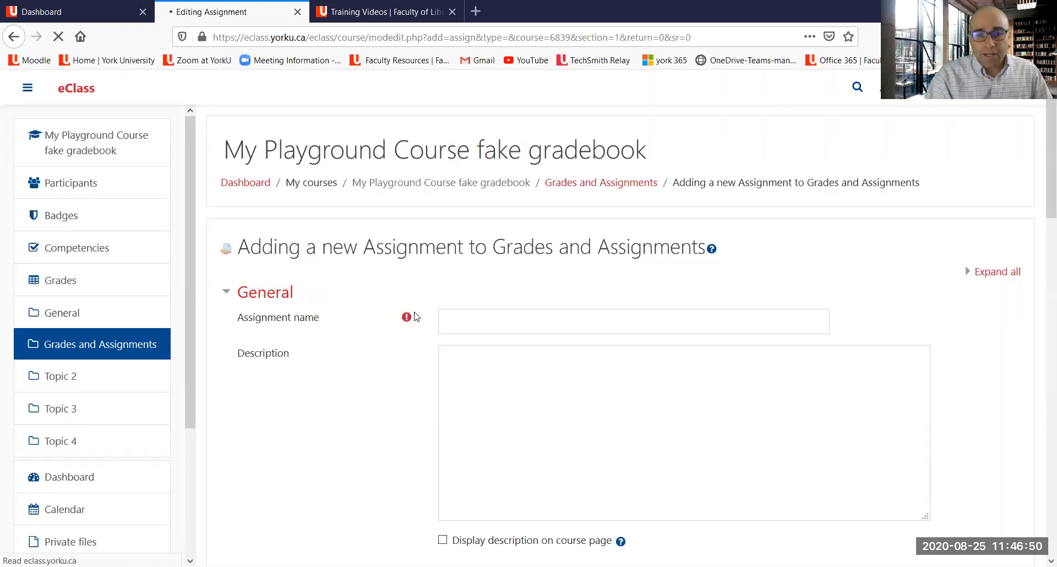
Step: Name the assignment "Essay 1" and enter the placeholder description "dagahwhrtrhtrshsrth"
click(473, 331)
text(Essay 1)
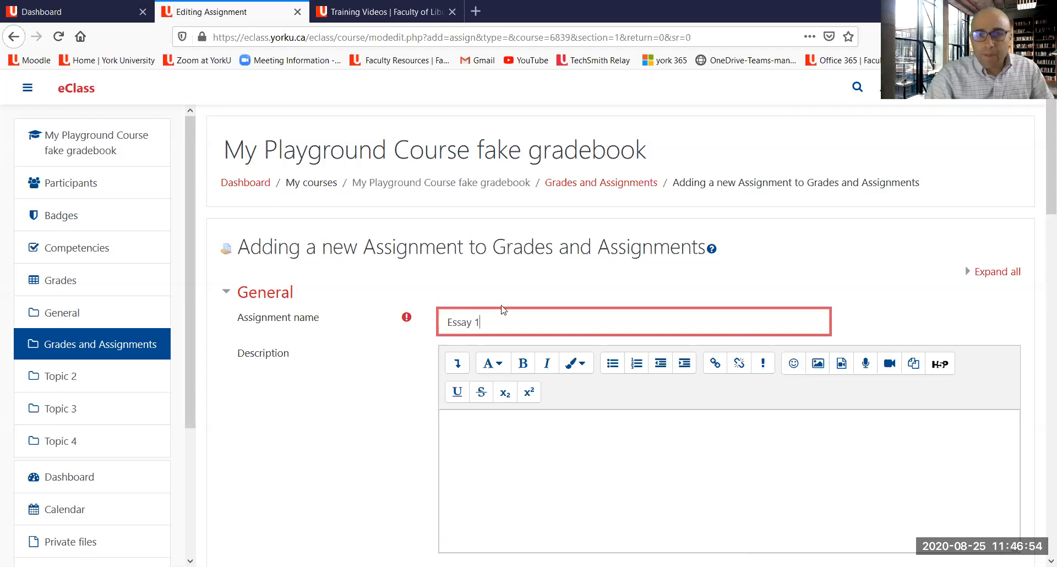
scroll(501, 307, down, 4)
click(500, 305)
text(dagahwhrtrhtrshsrt)
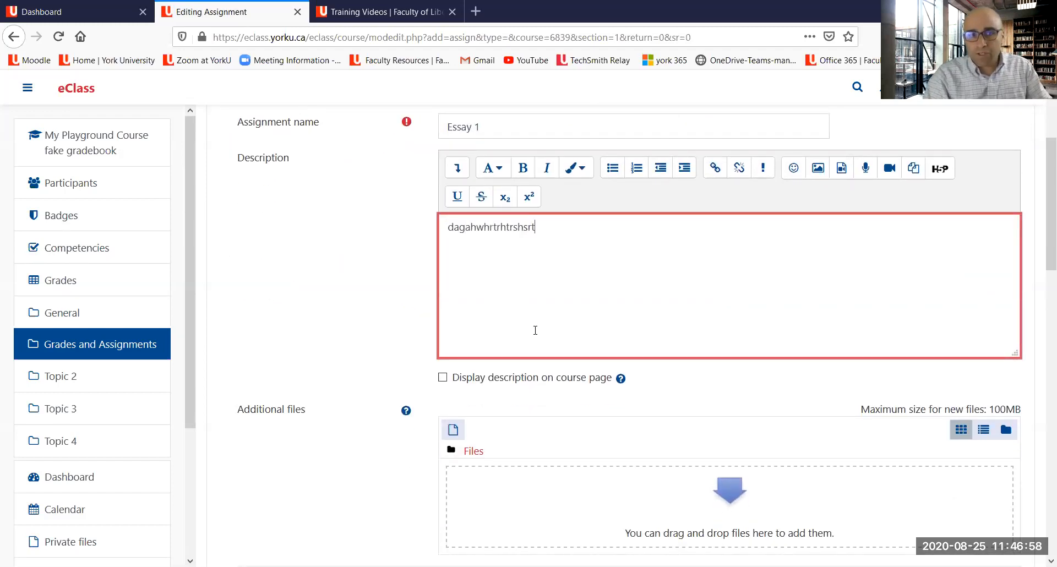
text(h)
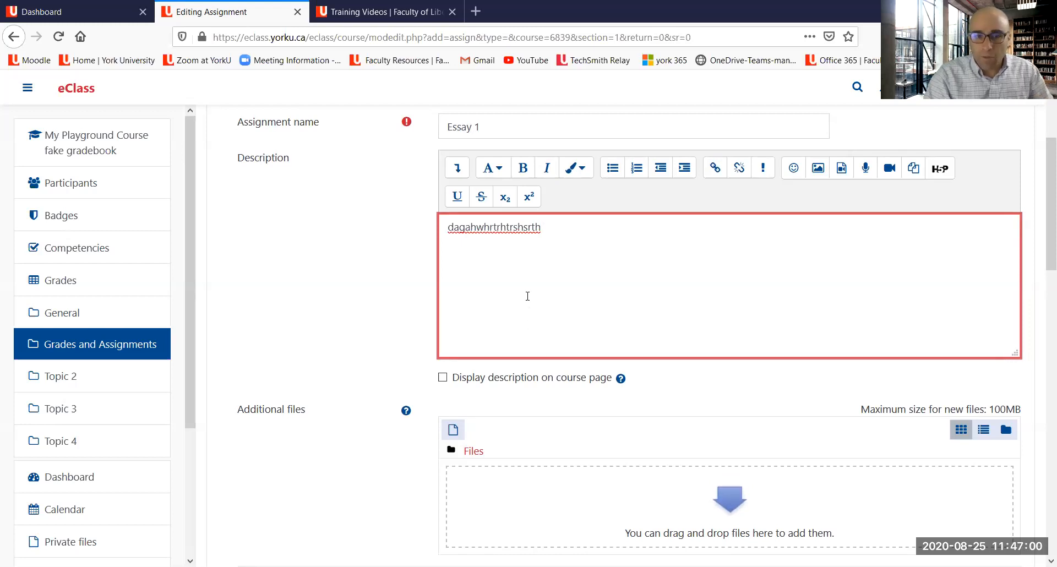
Step: Look over the availability dates, then browse the Training Videos tab's assignment and Turnitin tutorials before returning to the form
scroll(527, 296, down, 6)
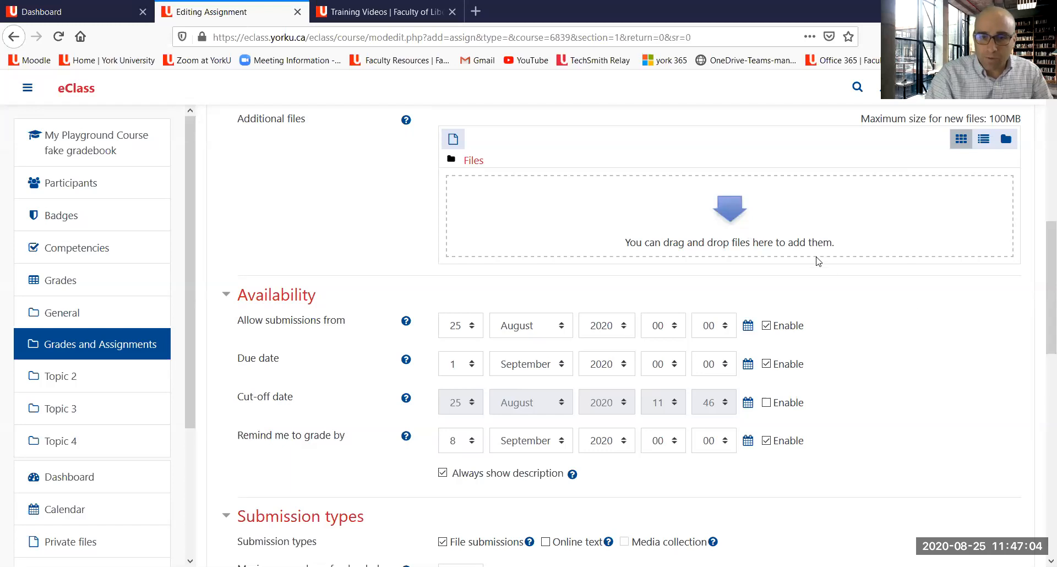
scroll(605, 227, down, 1)
scroll(418, 269, down, 1)
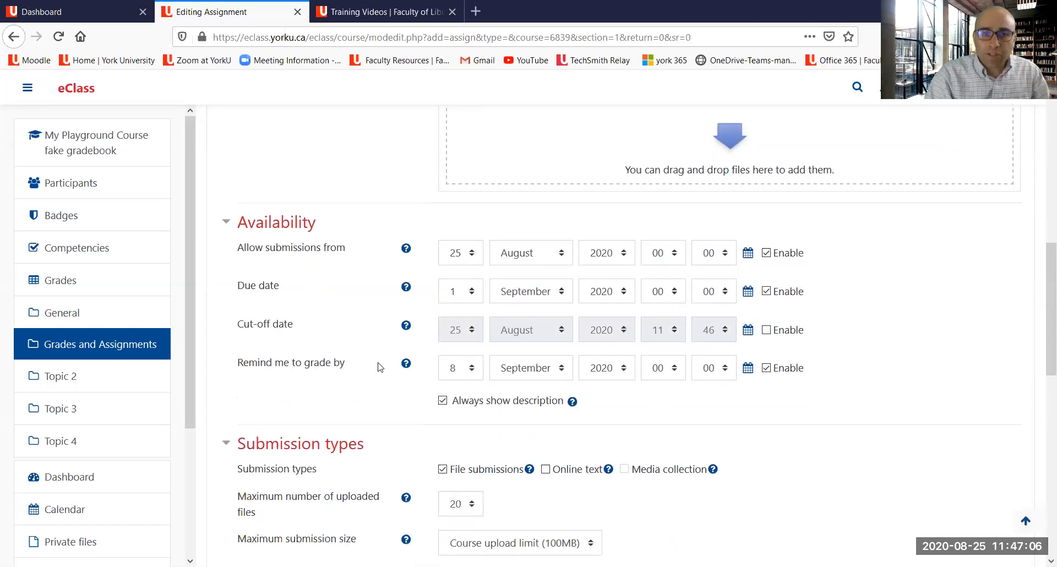
click(371, 17)
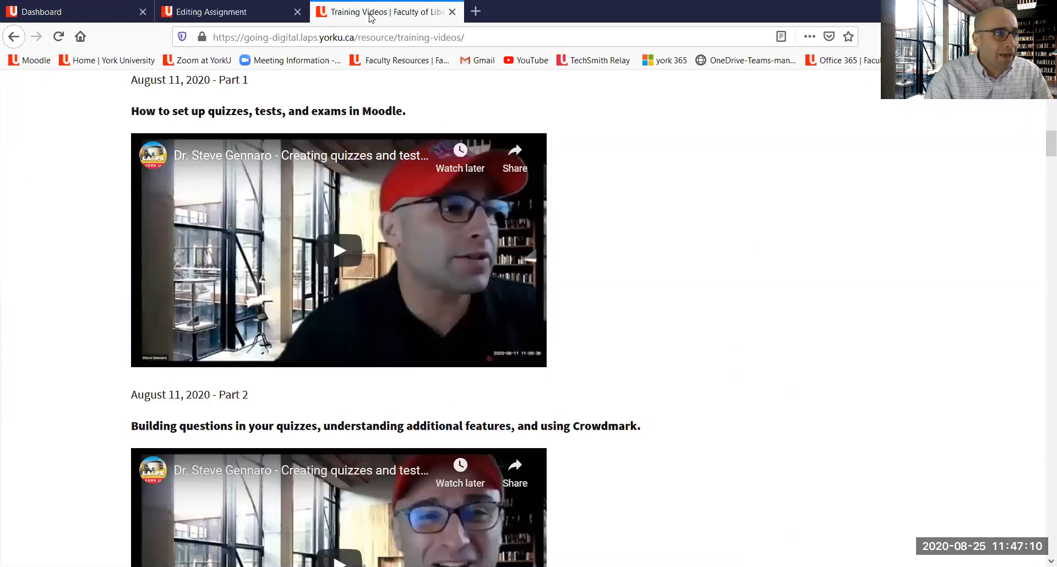
scroll(367, 249, down, 7)
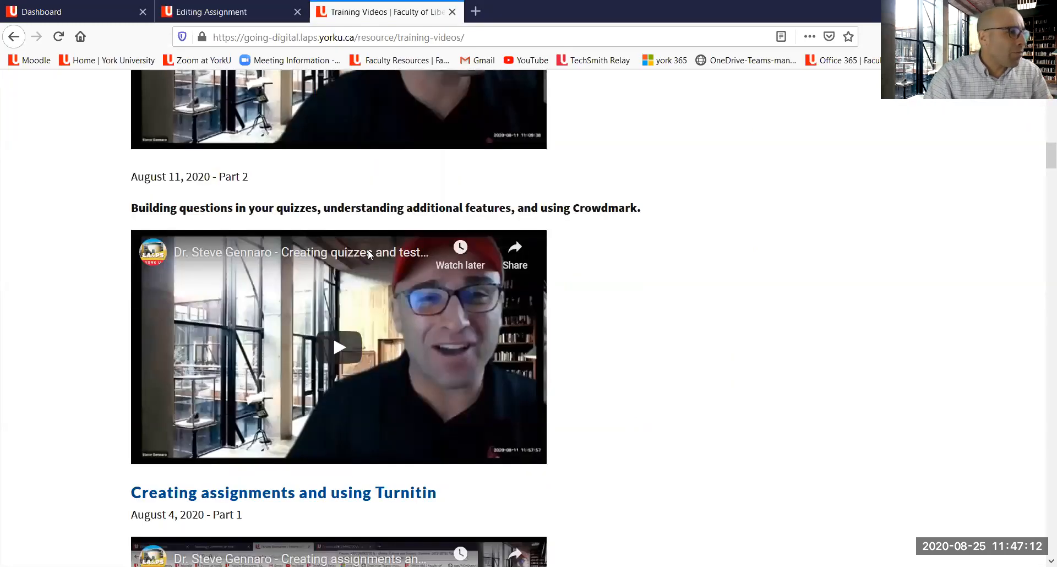
scroll(347, 256, up, 3)
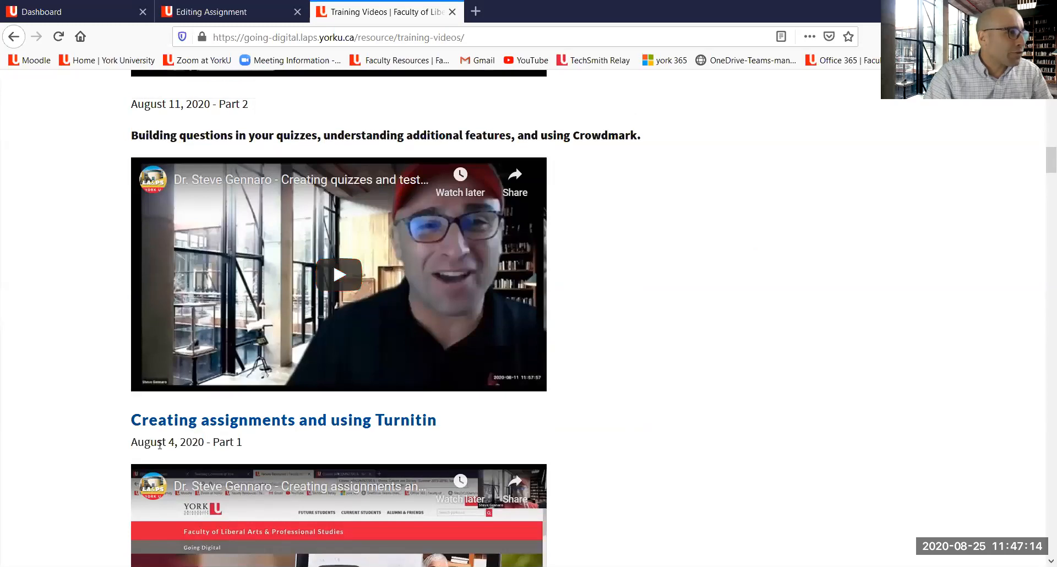
scroll(197, 443, down, 2)
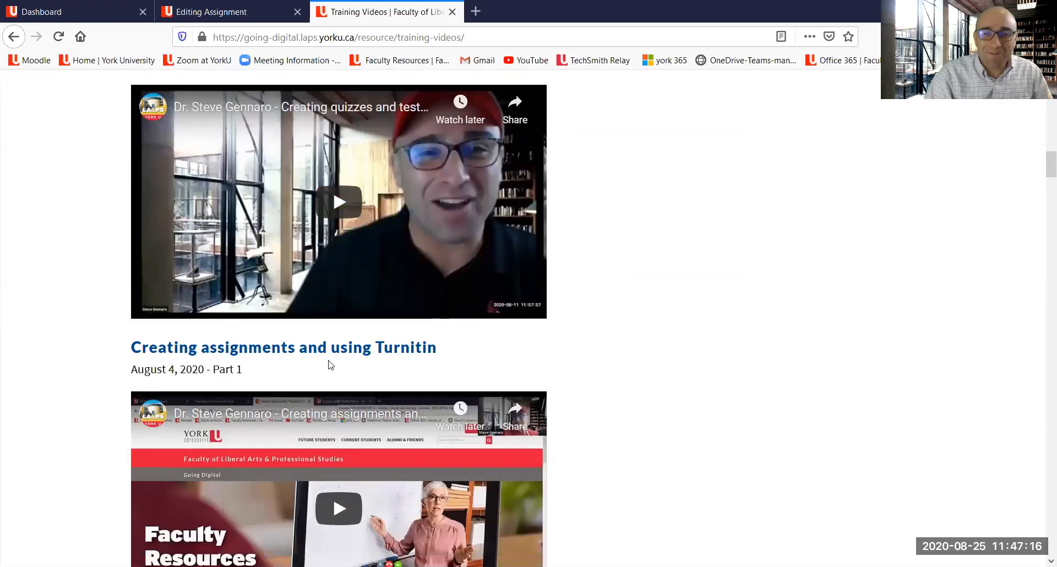
scroll(330, 365, down, 5)
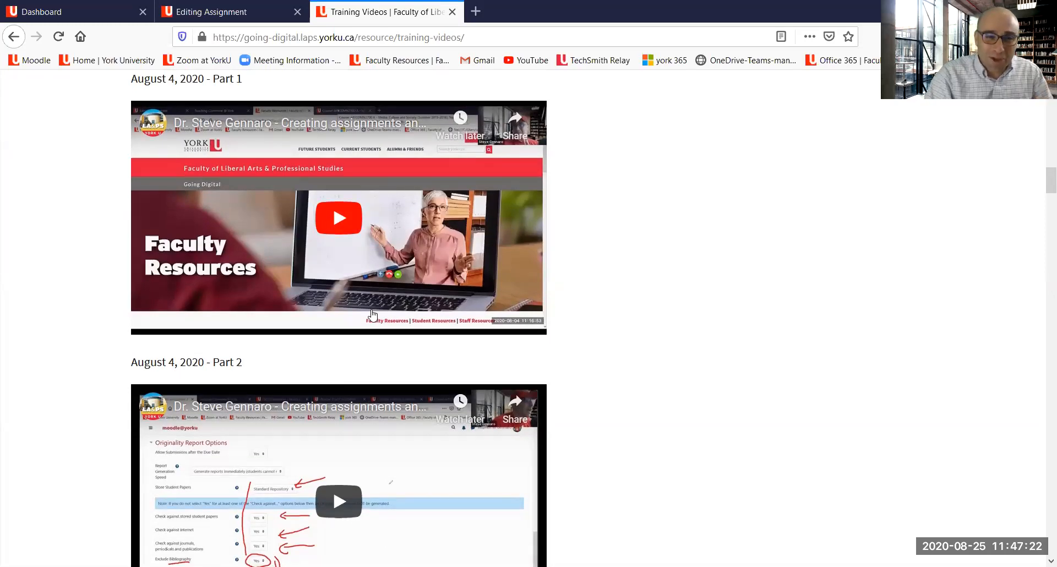
click(243, 12)
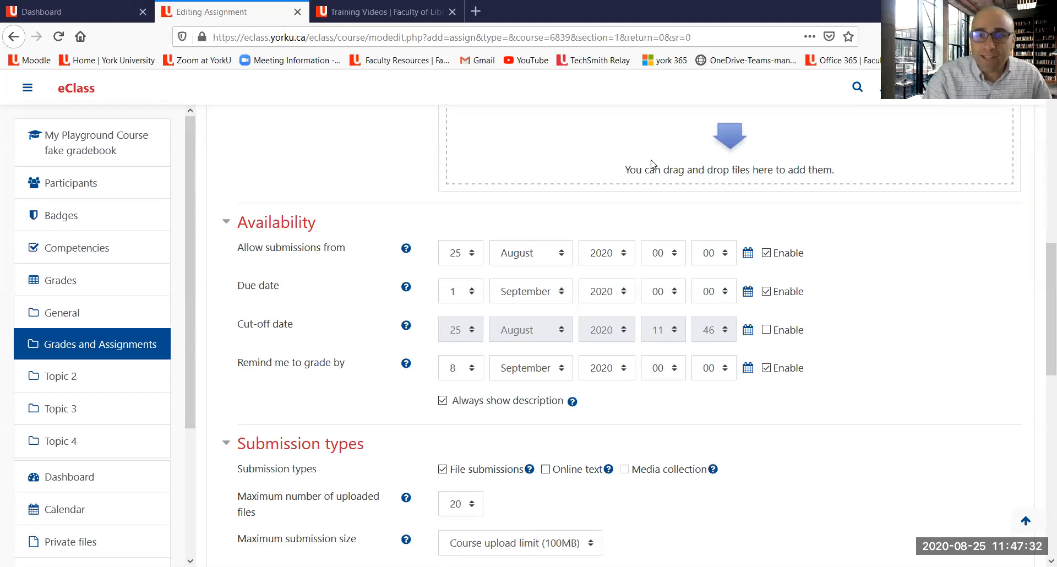
Step: Expand the assignment's Grade settings and set its grade category to Essays
scroll(652, 166, up, 6)
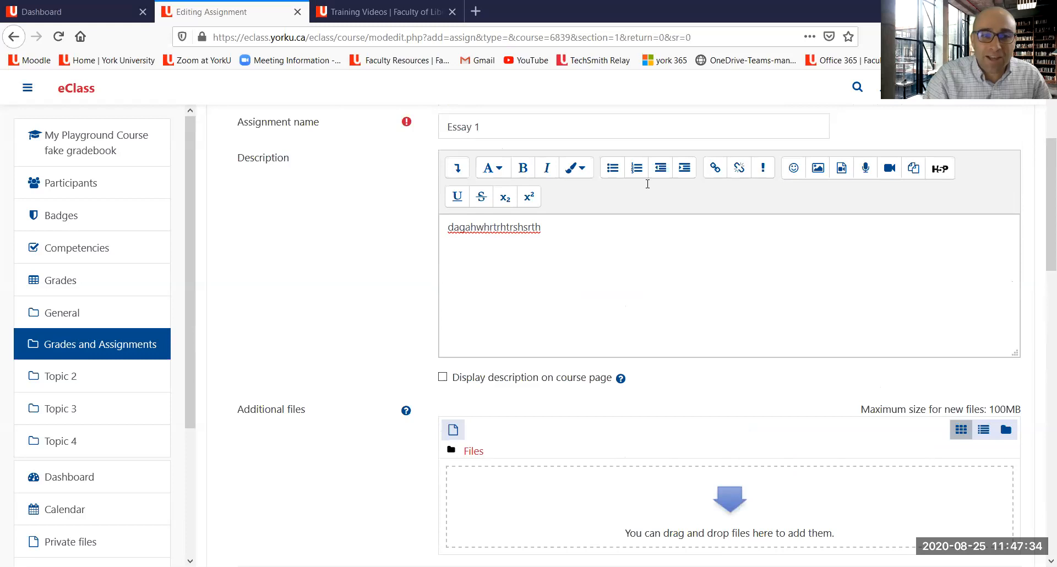
scroll(648, 189, down, 9)
scroll(645, 184, down, 4)
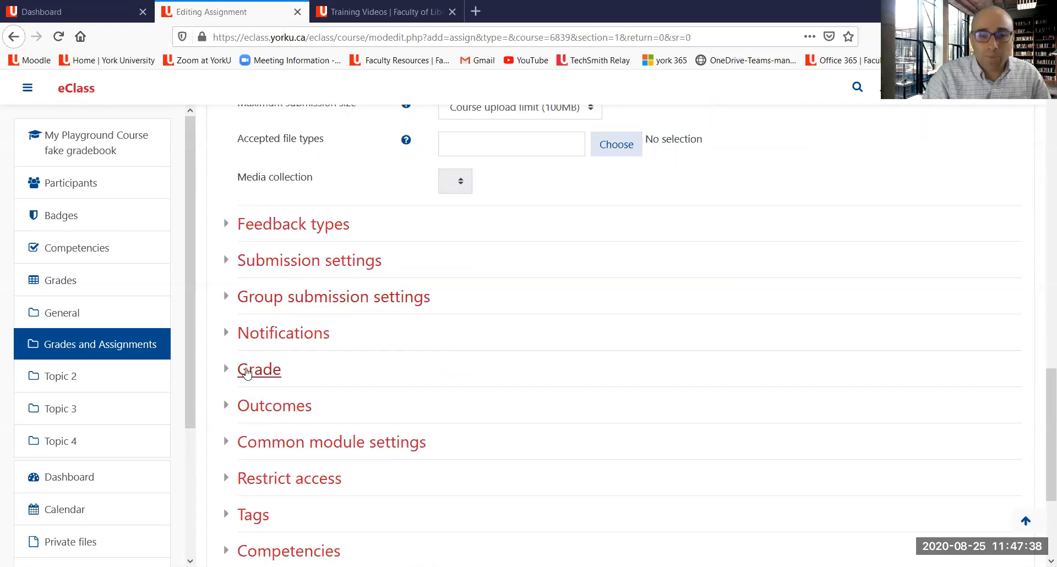
click(246, 373)
scroll(591, 280, down, 4)
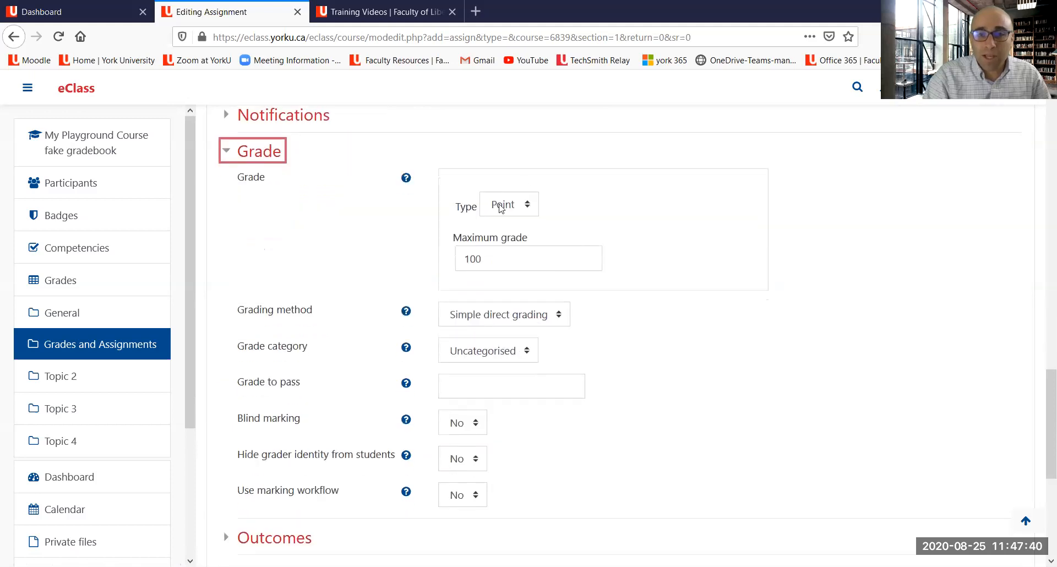
drag(593, 177, 538, 201)
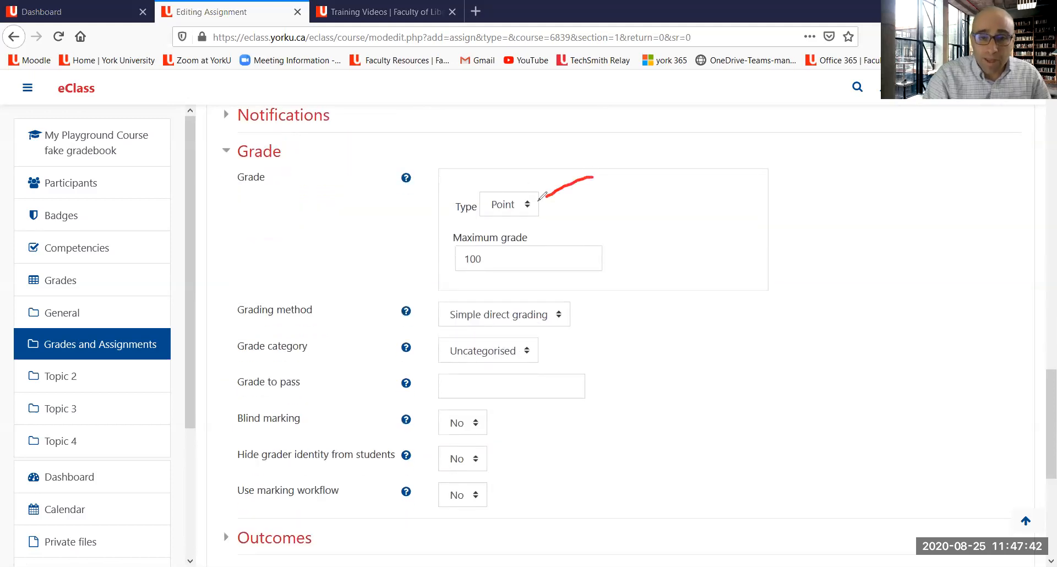
drag(484, 224, 552, 224)
drag(447, 283, 546, 267)
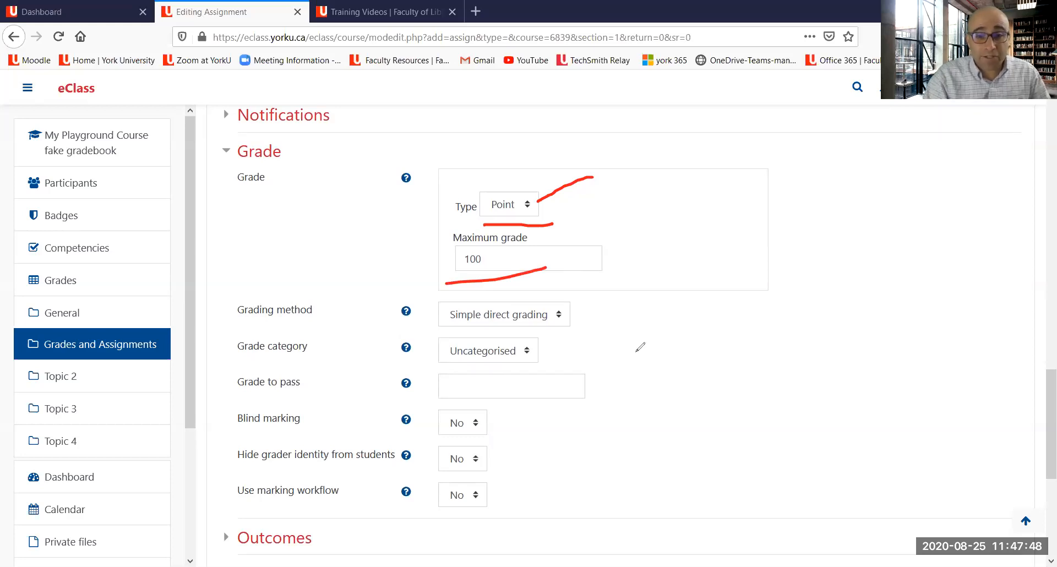
mouse_move(240, 365)
mouse_down()
mouse_move(417, 361)
mouse_move(555, 376)
mouse_move(568, 348)
mouse_move(290, 329)
mouse_move(228, 341)
mouse_move(252, 362)
mouse_up()
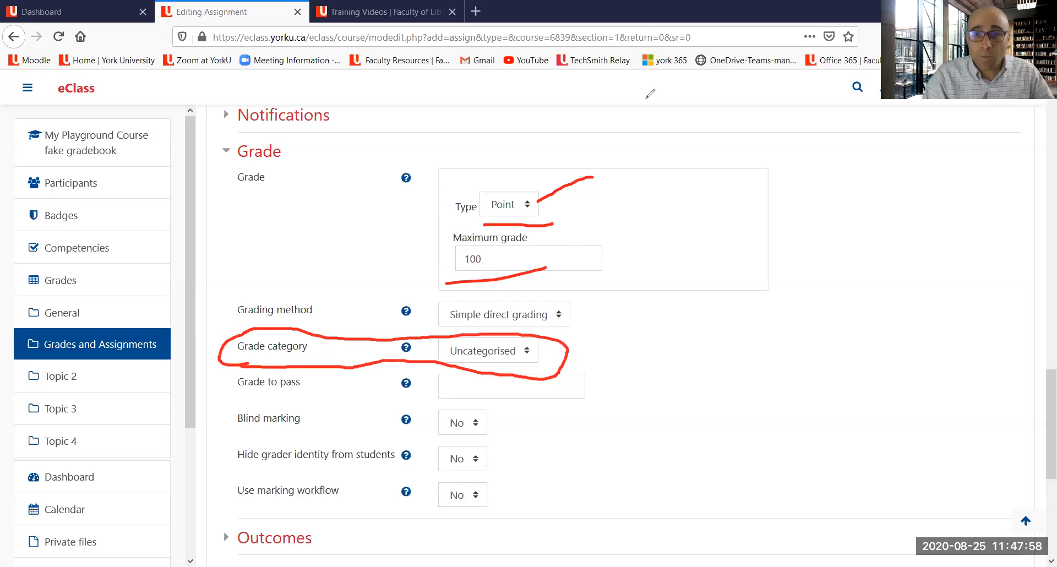
key(Escape)
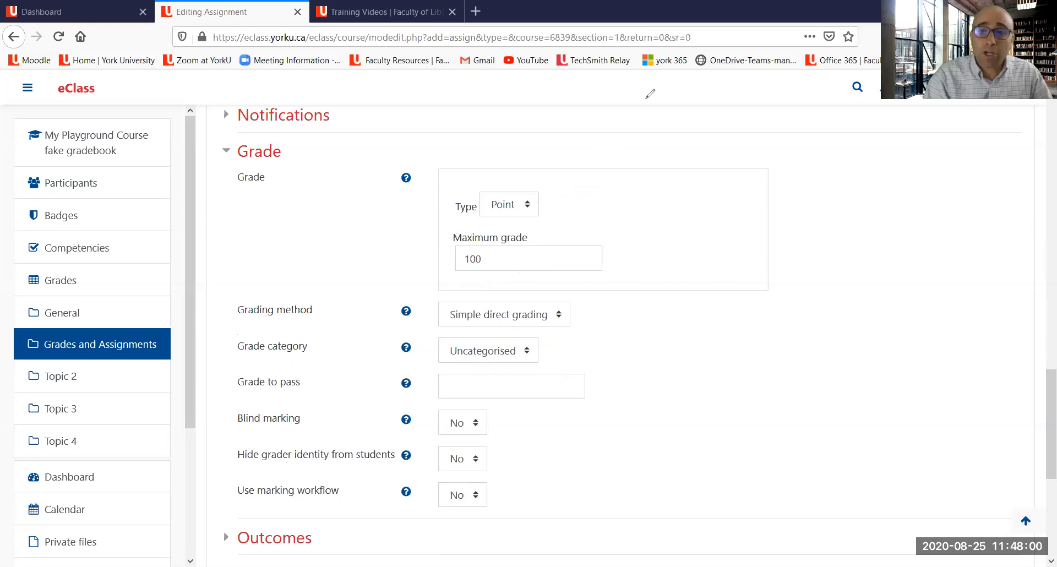
click(483, 352)
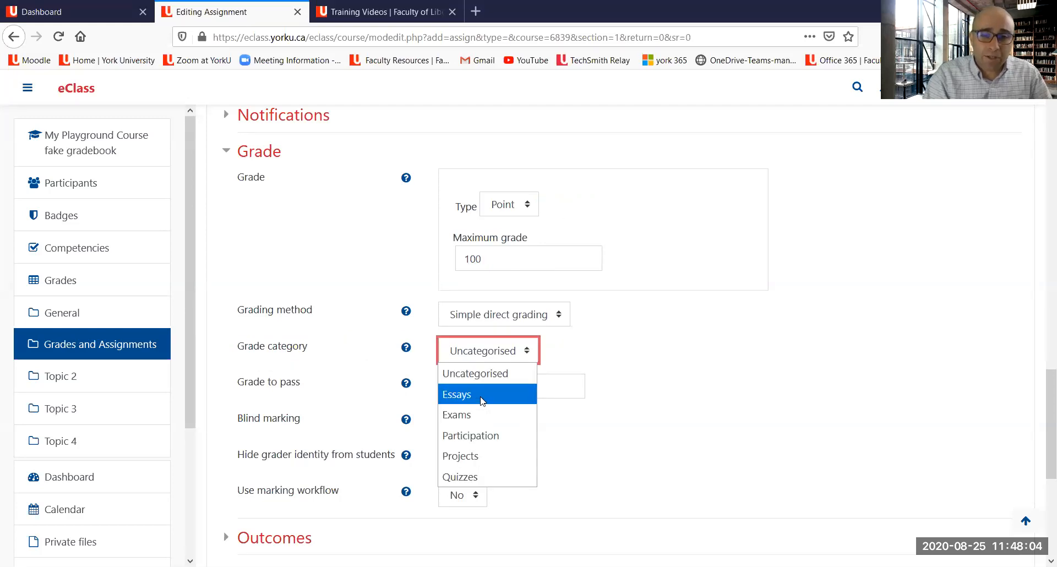
click(482, 395)
Step: Set the assignment's grade to pass to 50 and its grading method to Rubric
click(498, 392)
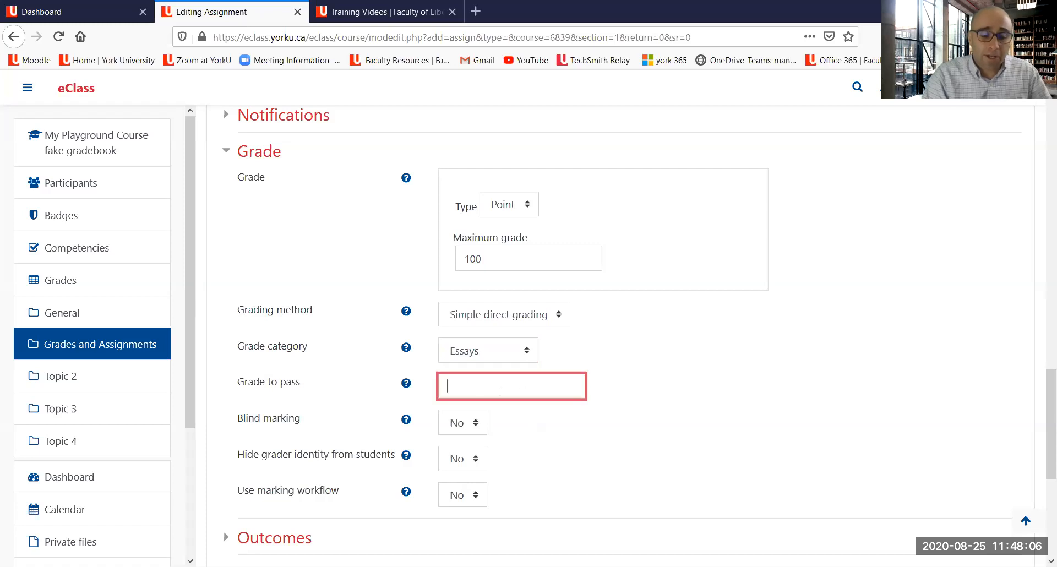
text(50)
click(663, 370)
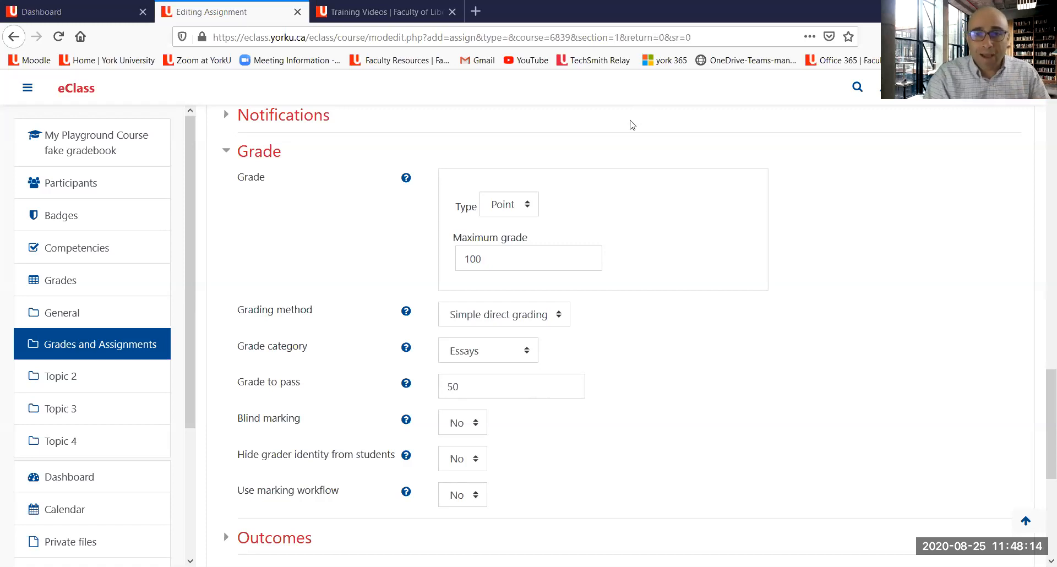
mouse_move(629, 247)
mouse_down()
mouse_move(530, 300)
mouse_move(452, 310)
mouse_move(488, 329)
mouse_move(585, 312)
mouse_move(552, 304)
mouse_up()
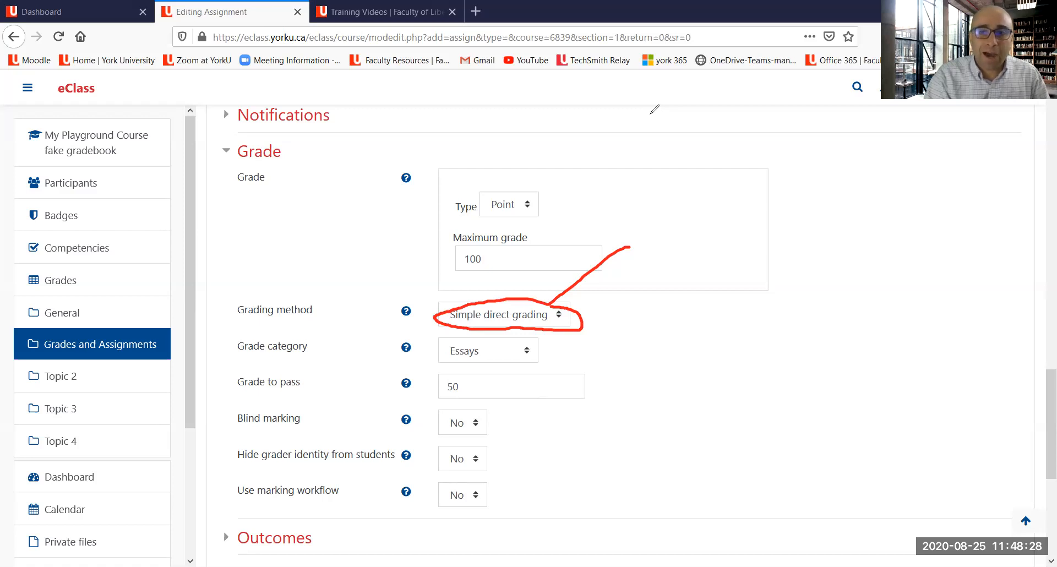
click(703, 105)
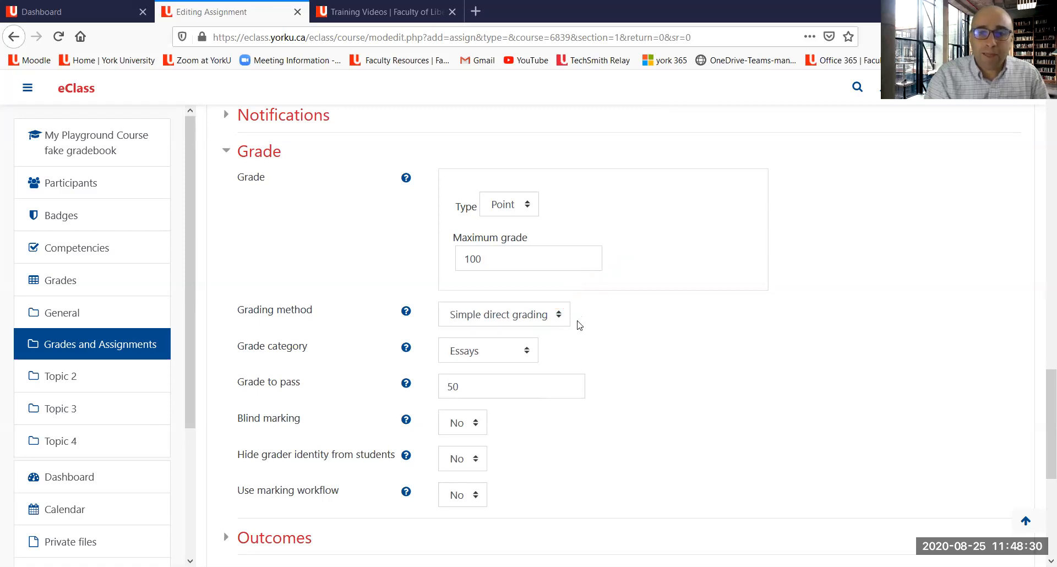
click(554, 321)
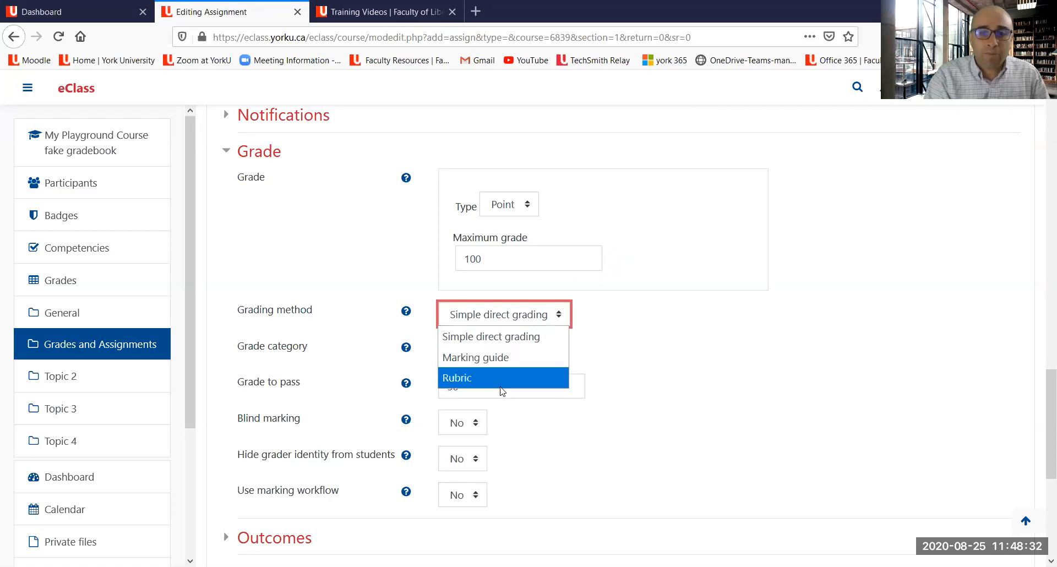
click(504, 379)
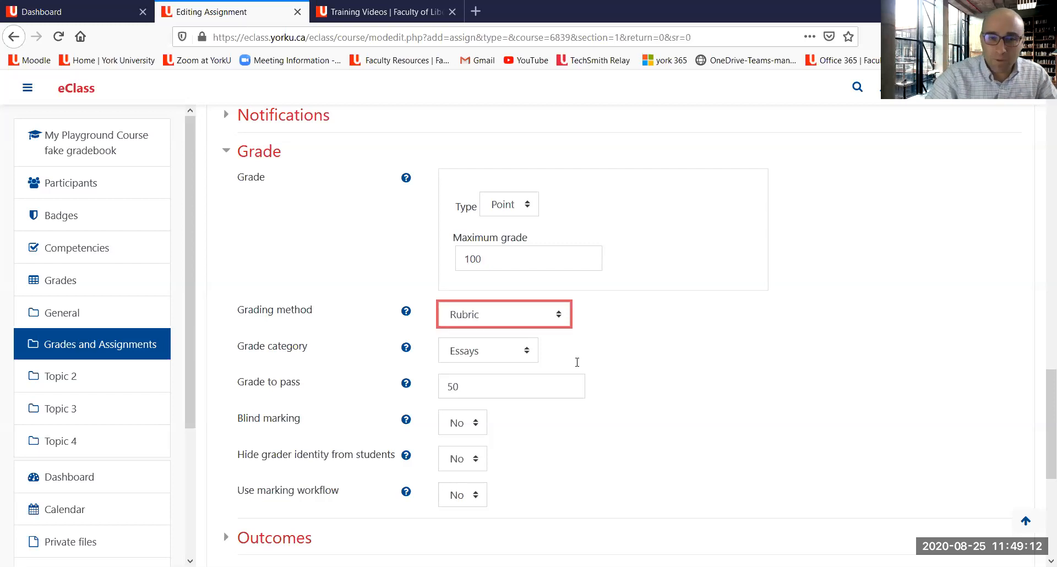
scroll(533, 253, down, 2)
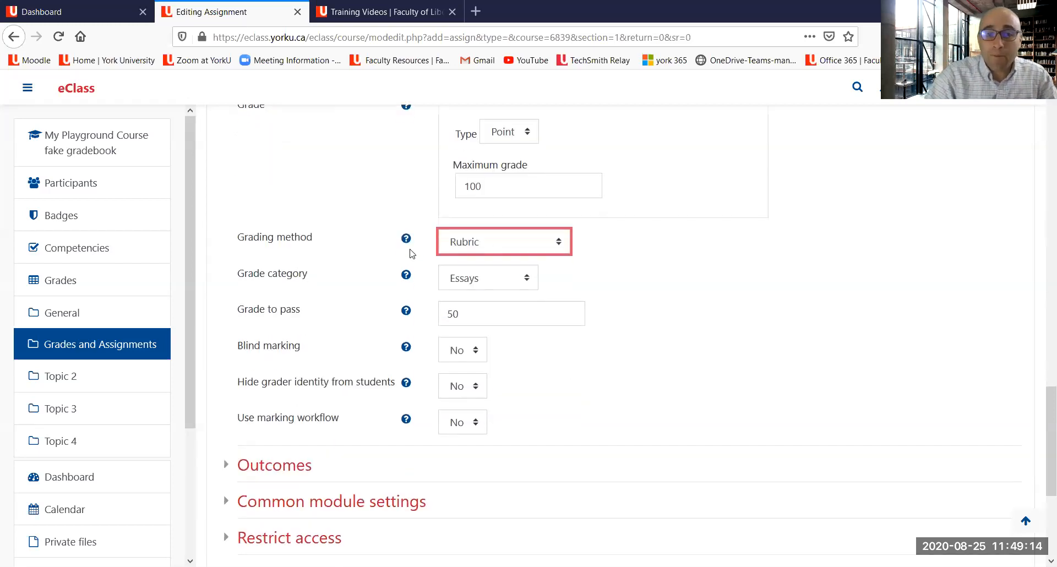
Step: Save the Essay 1 assignment and return to the course page
scroll(550, 165, up, 2)
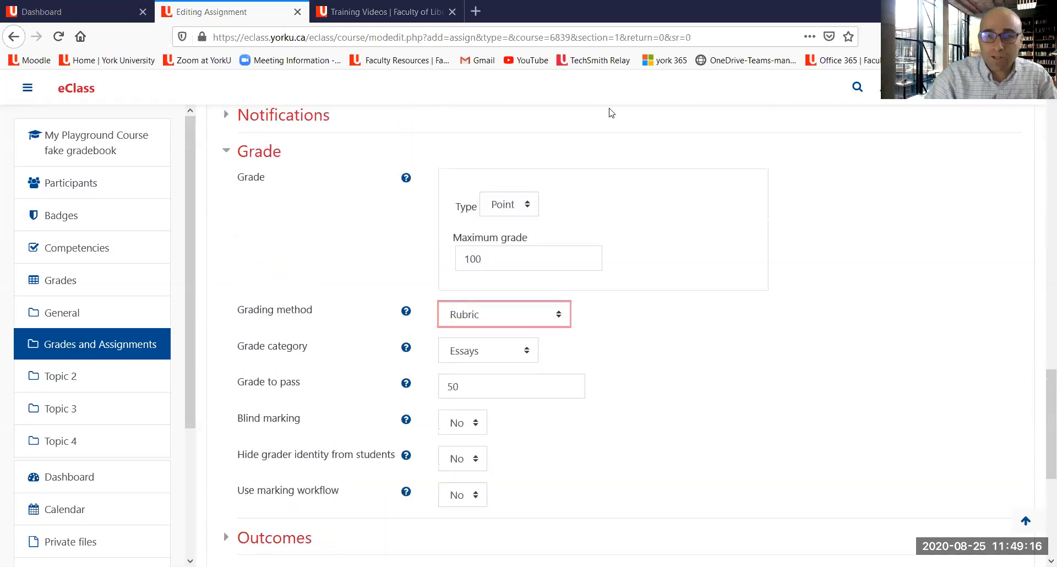
mouse_move(687, 333)
mouse_down()
mouse_move(523, 333)
mouse_move(438, 364)
mouse_up()
mouse_move(525, 363)
mouse_down()
mouse_move(641, 370)
mouse_move(427, 374)
mouse_move(542, 408)
mouse_move(598, 374)
mouse_up()
drag(432, 309, 449, 302)
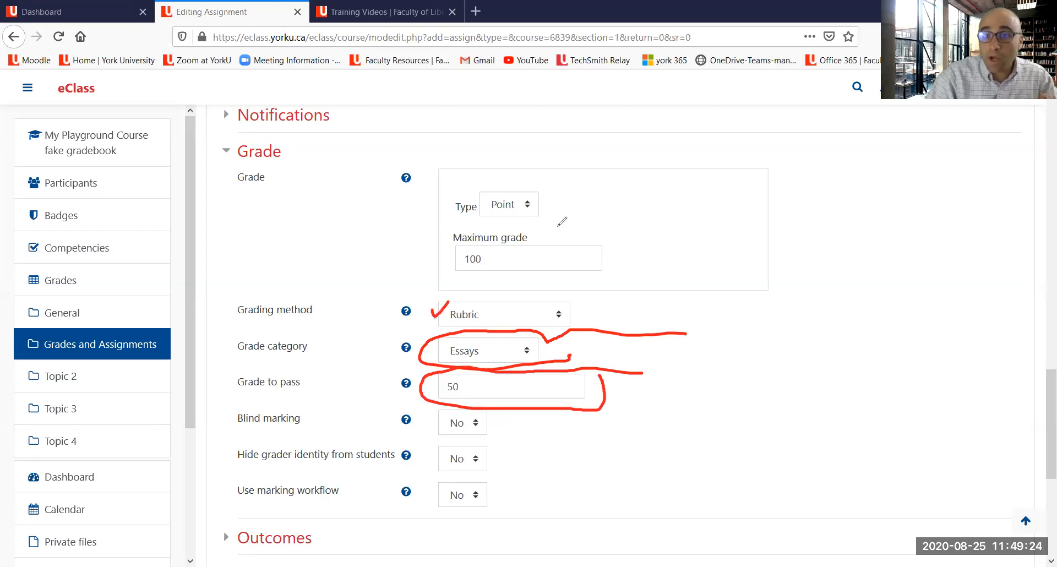
key(Escape)
scroll(606, 248, down, 5)
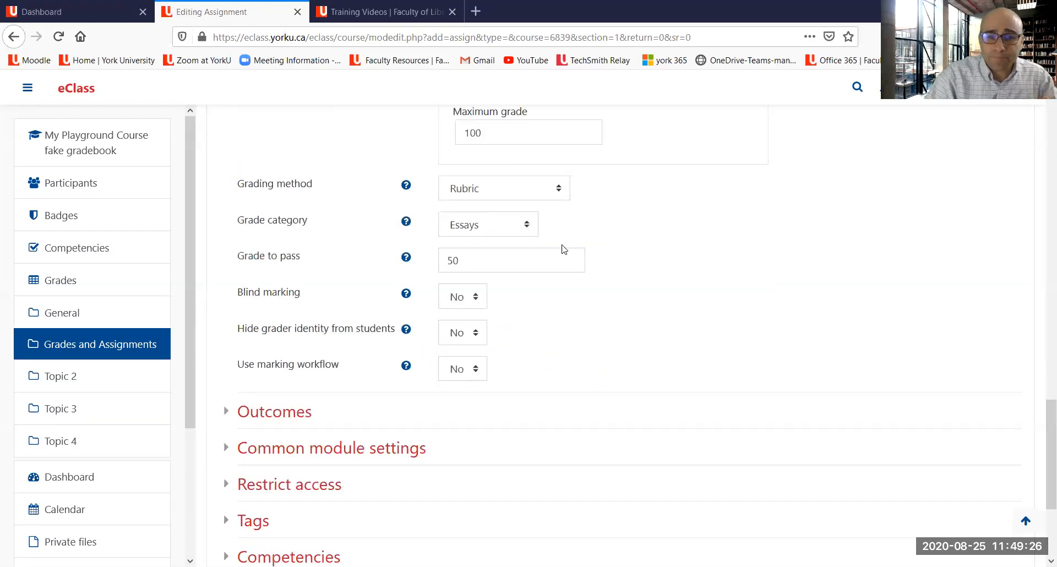
click(505, 401)
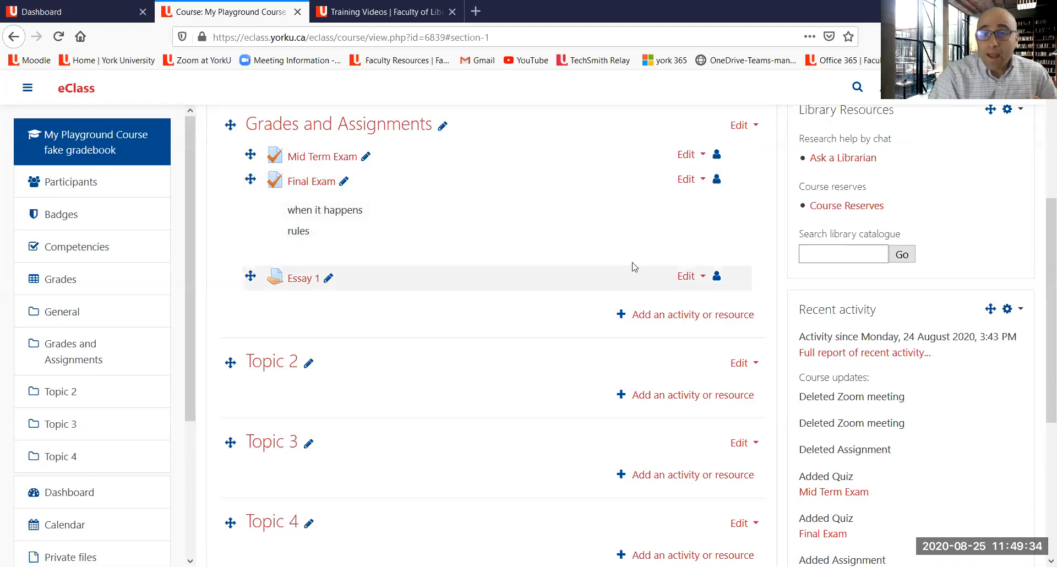
Step: Open the course's Gradebook setup and examine the Essays category items, weights and maximum grades
scroll(632, 267, up, 4)
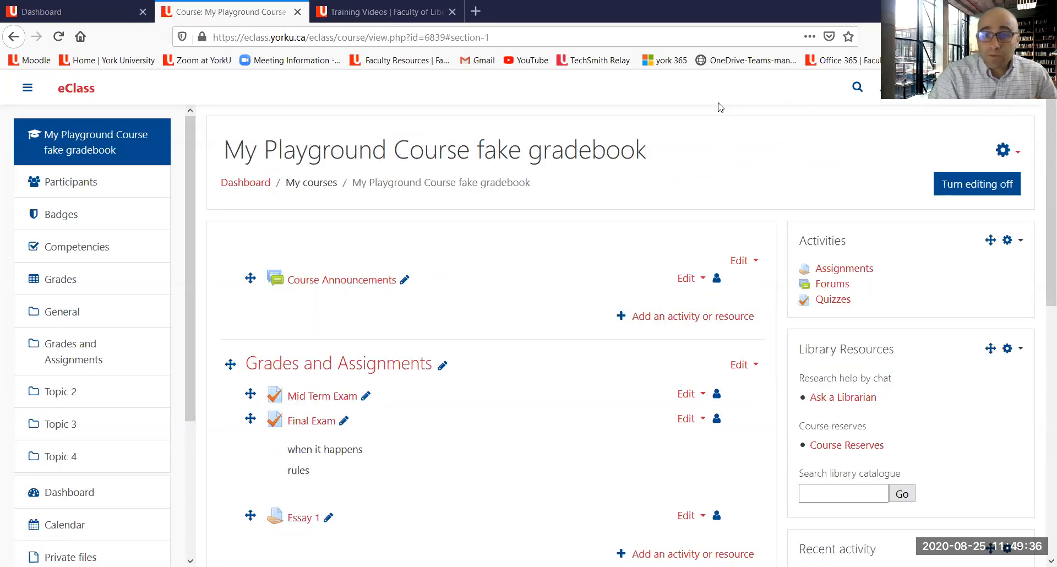
mouse_move(579, 213)
mouse_down()
mouse_move(970, 144)
mouse_move(983, 145)
mouse_move(980, 163)
mouse_up()
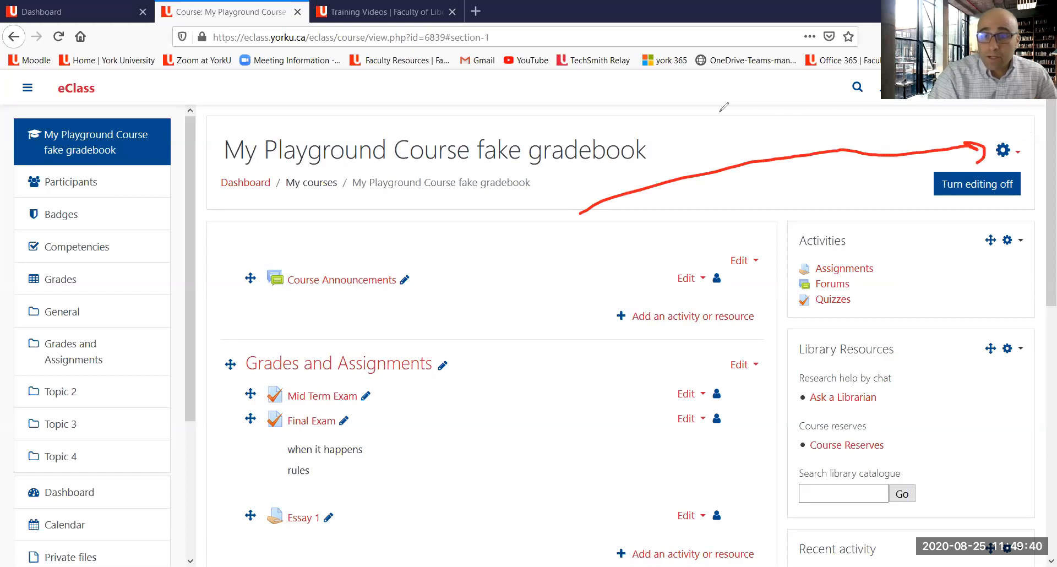
click(1001, 152)
click(980, 226)
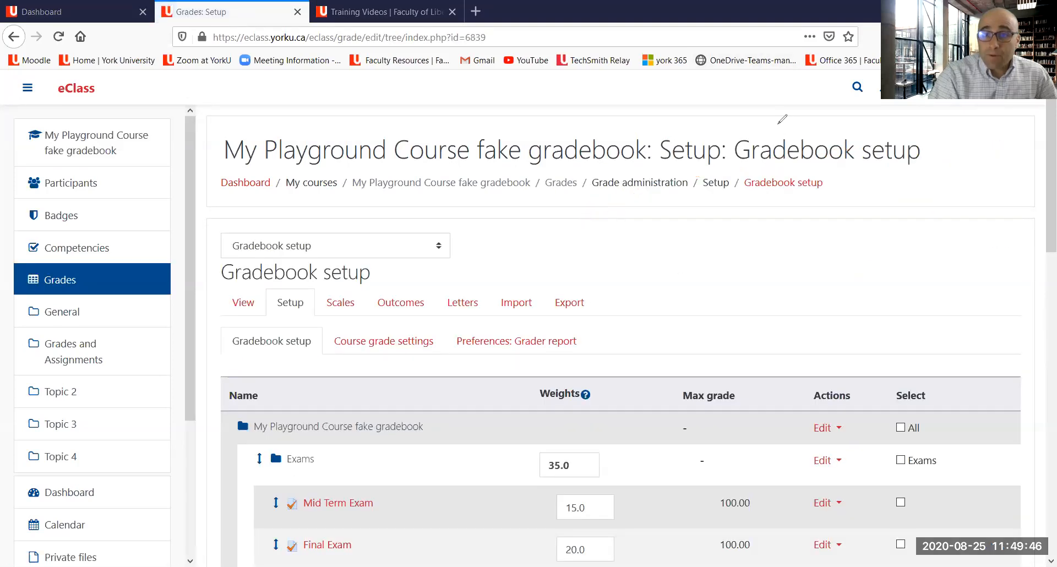
scroll(666, 168, down, 3)
scroll(654, 184, down, 3)
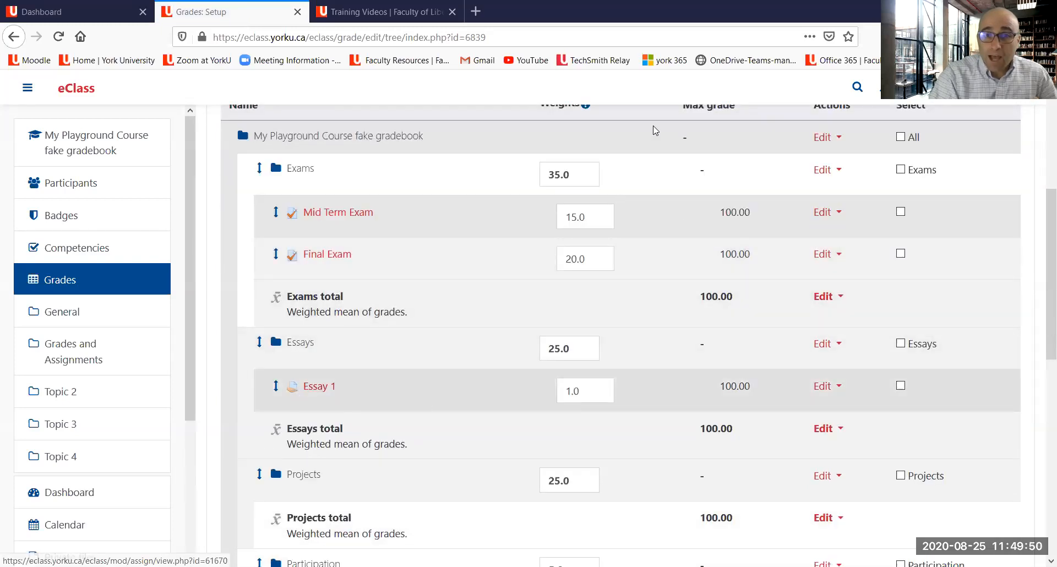
drag(282, 406, 365, 388)
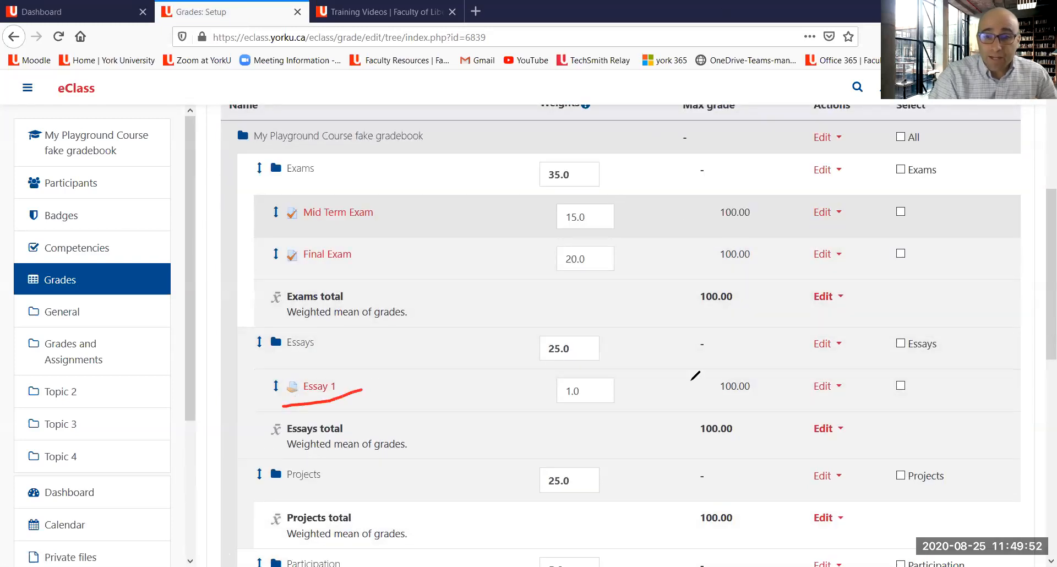
drag(704, 409, 776, 398)
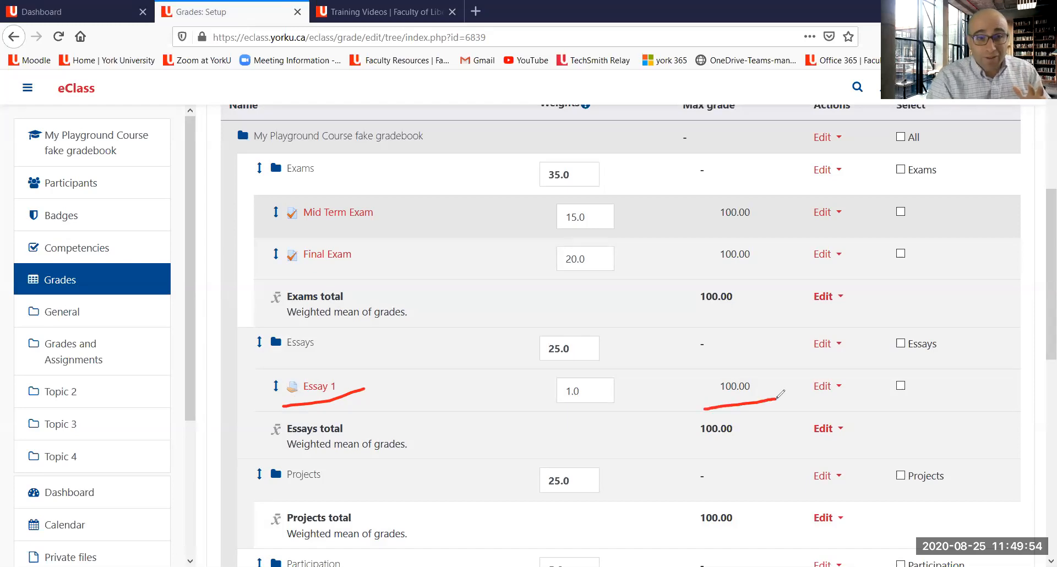
drag(703, 216, 758, 222)
drag(696, 273, 773, 257)
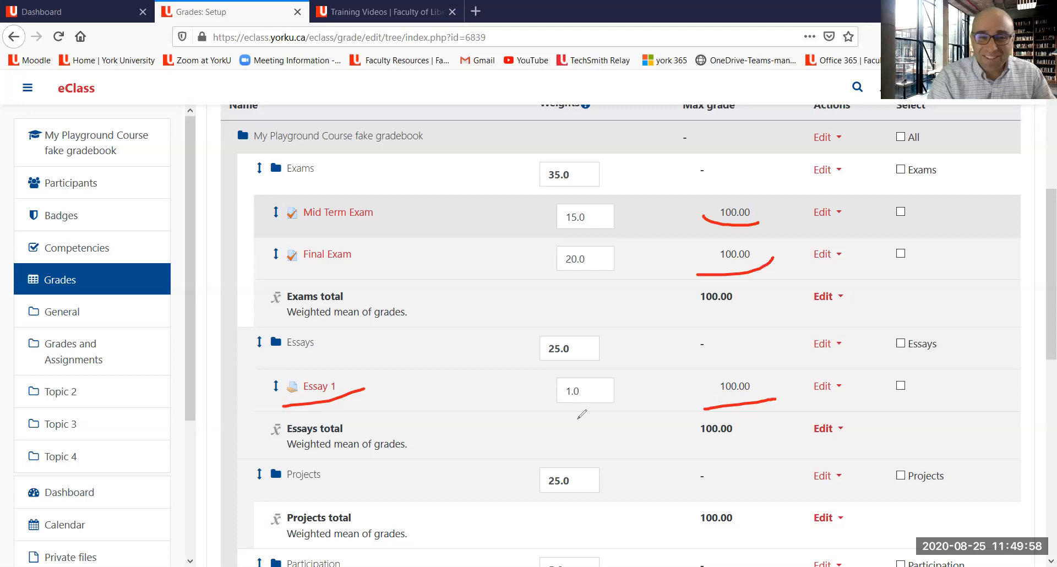
mouse_move(556, 380)
mouse_down()
mouse_move(633, 387)
mouse_move(615, 373)
mouse_move(563, 386)
mouse_up()
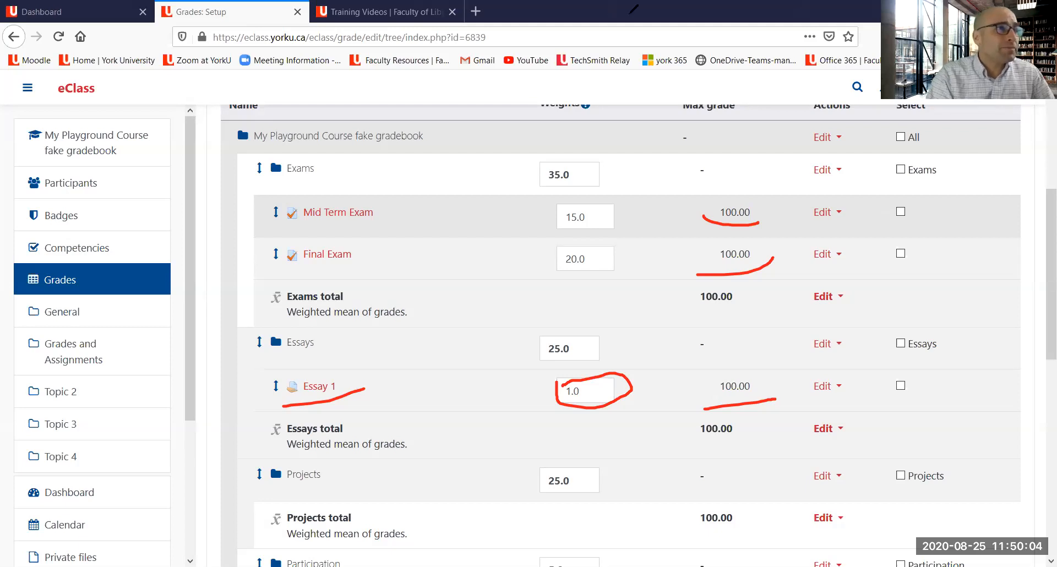
click(664, 148)
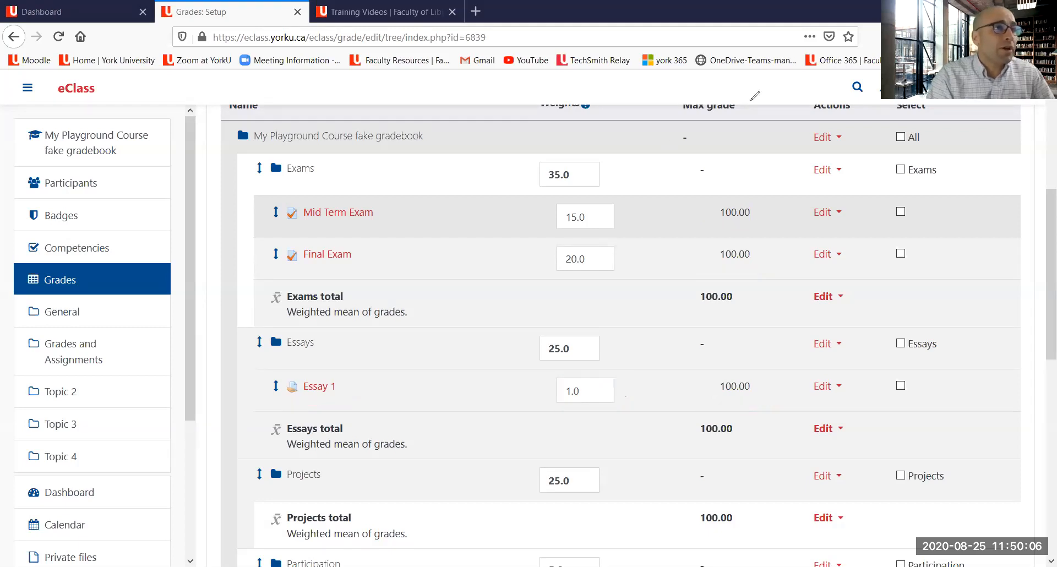
Step: Set the Essay 1 item's weight to 10 and save the gradebook changes
double_click(589, 394)
text(10)
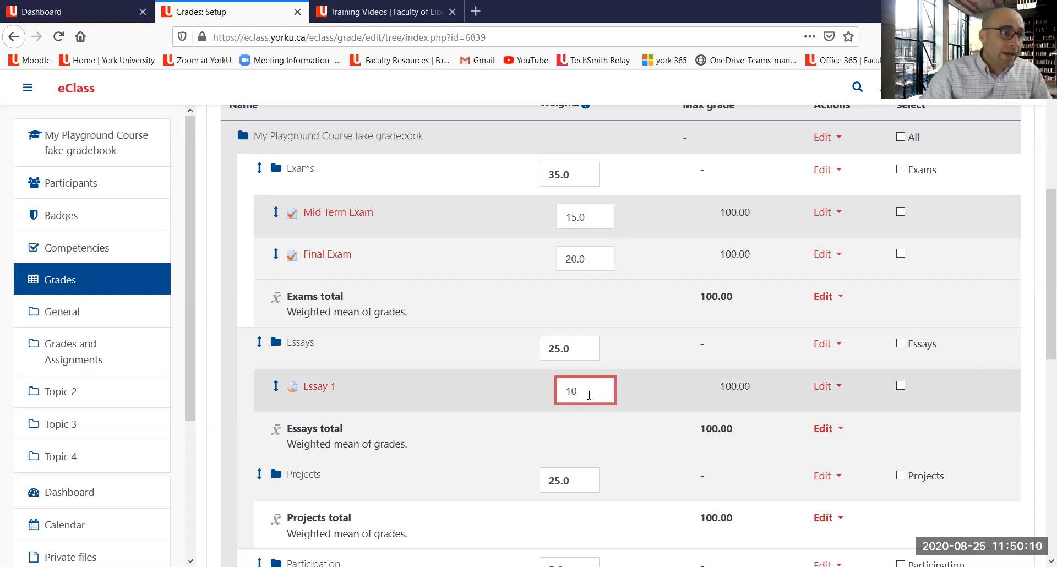
scroll(496, 401, down, 8)
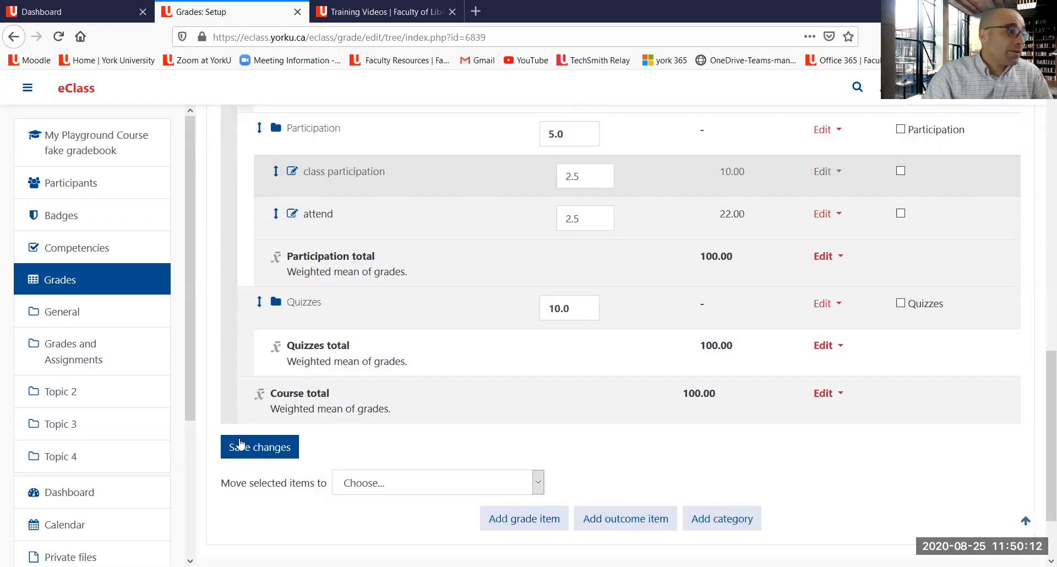
click(240, 443)
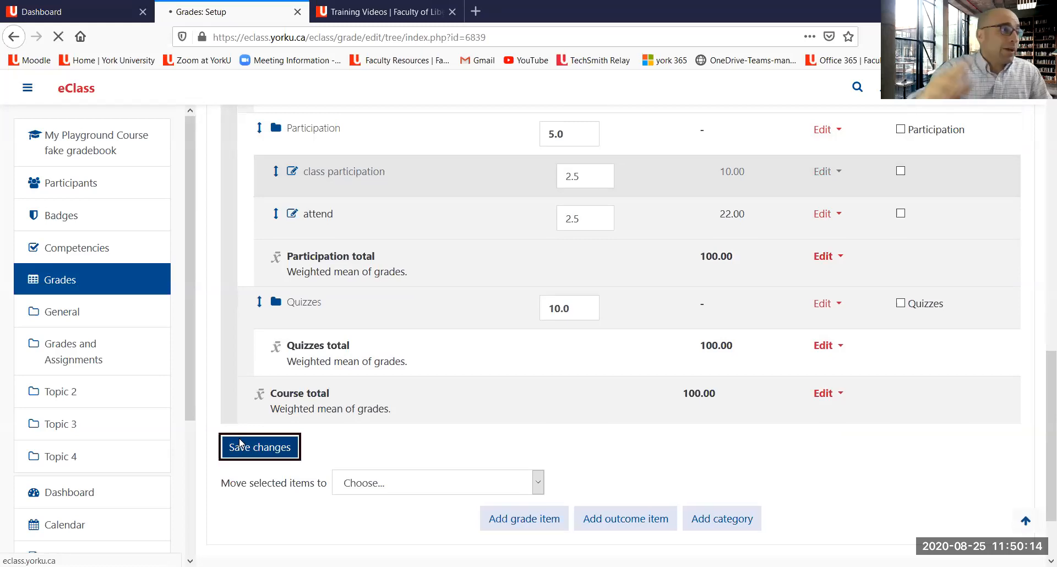
Step: Return to the course and add a Turnitin Assignment 2 activity to the Grades and Assignments section
scroll(616, 363, down, 3)
scroll(618, 364, down, 3)
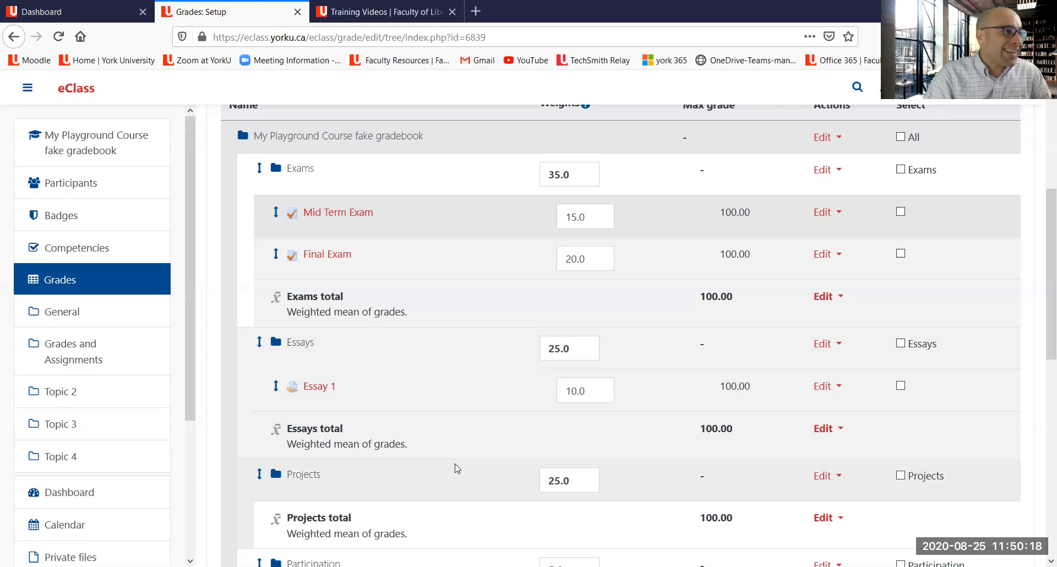
scroll(455, 467, up, 6)
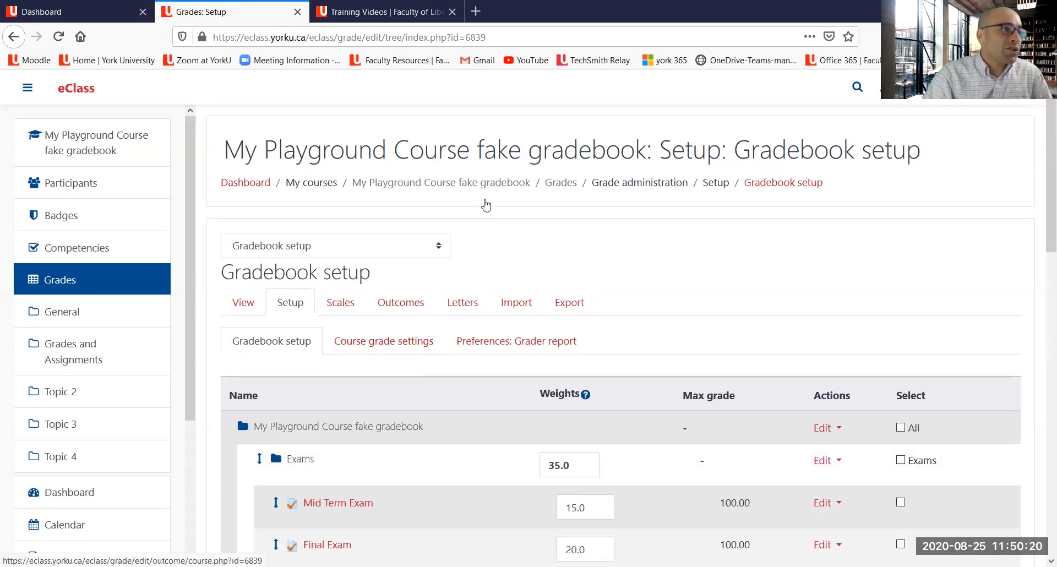
click(503, 188)
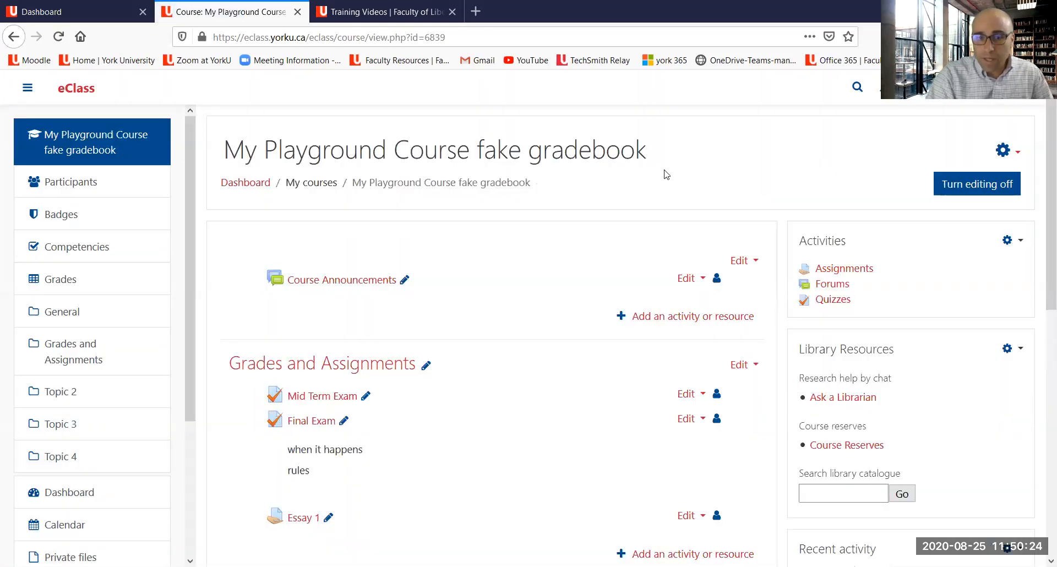
scroll(586, 188, down, 3)
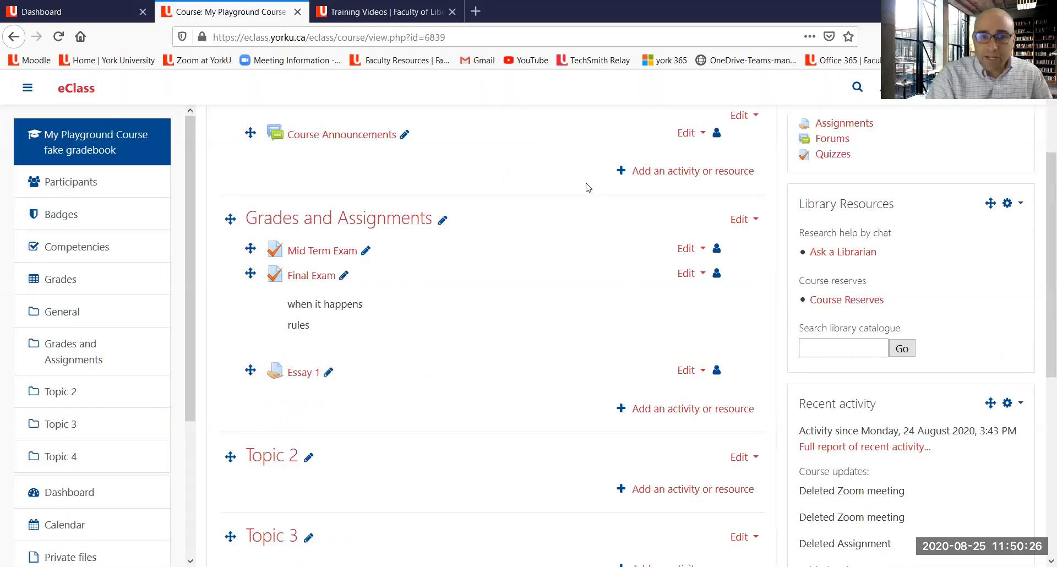
scroll(632, 314, down, 2)
click(659, 337)
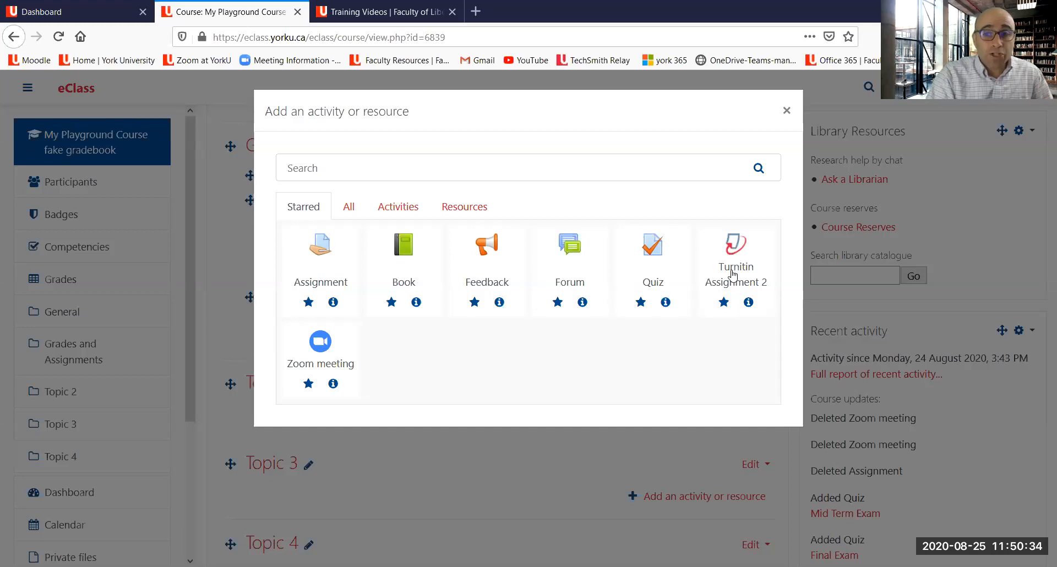
click(734, 283)
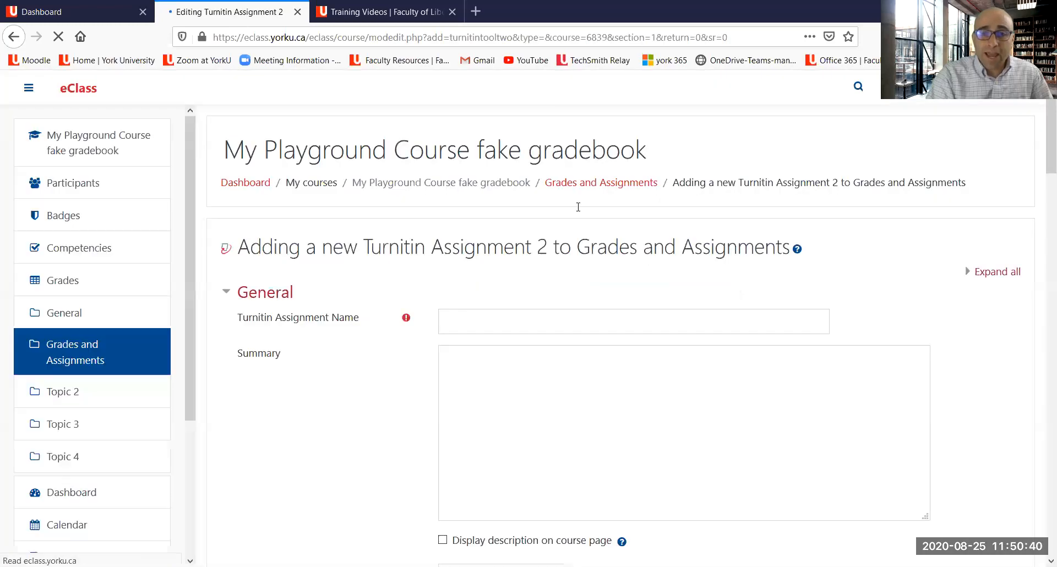
Step: Name the Turnitin assignment "Essay 2" and enter the summary "rgqetetq"
click(529, 324)
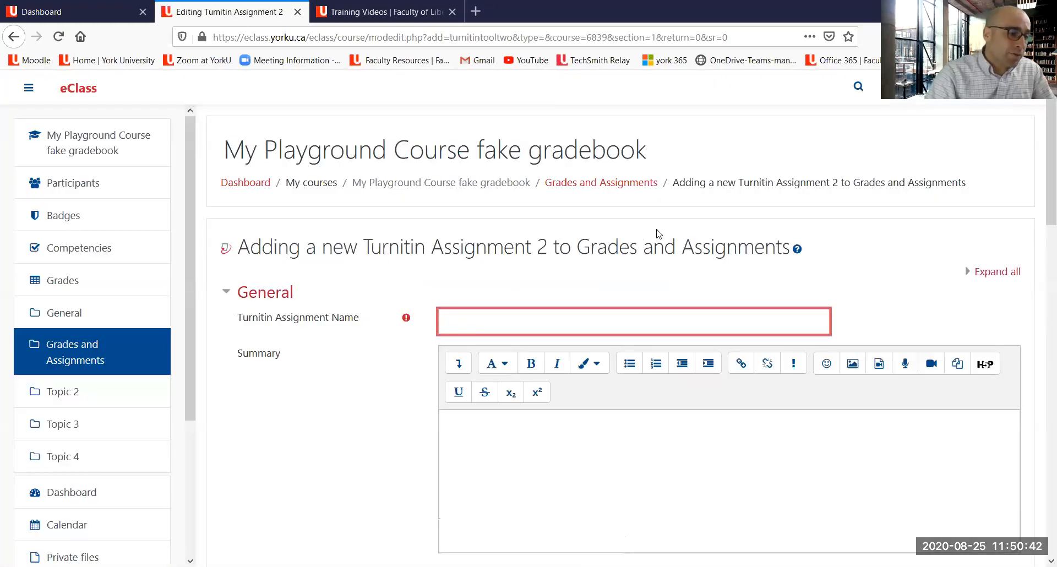
text(Essay 2)
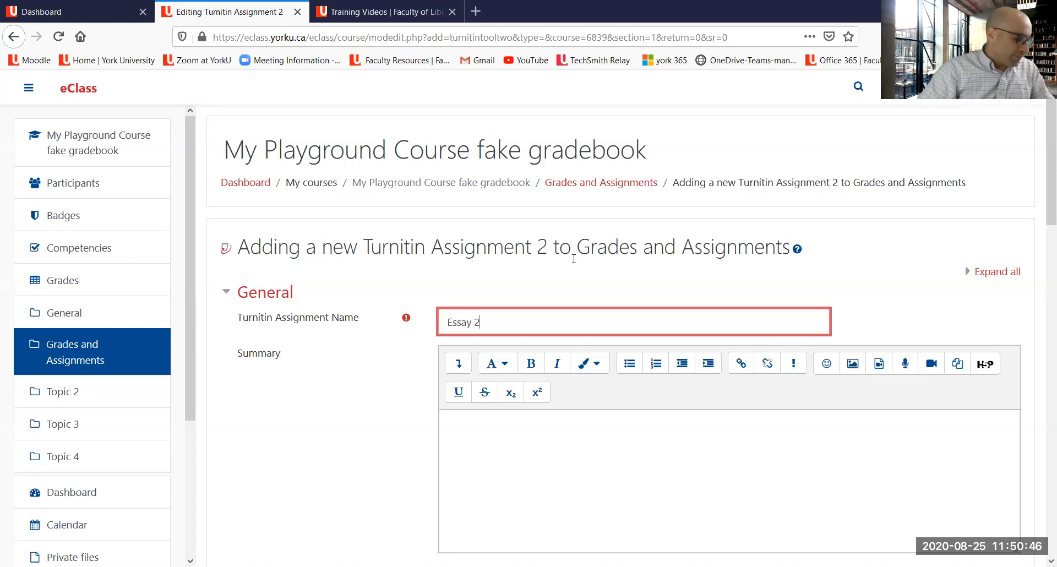
scroll(613, 249, down, 3)
click(550, 326)
text(rgqetetq)
Step: Enable displaying the description on the course page
scroll(560, 339, down, 3)
click(490, 295)
click(480, 288)
scroll(519, 300, down, 2)
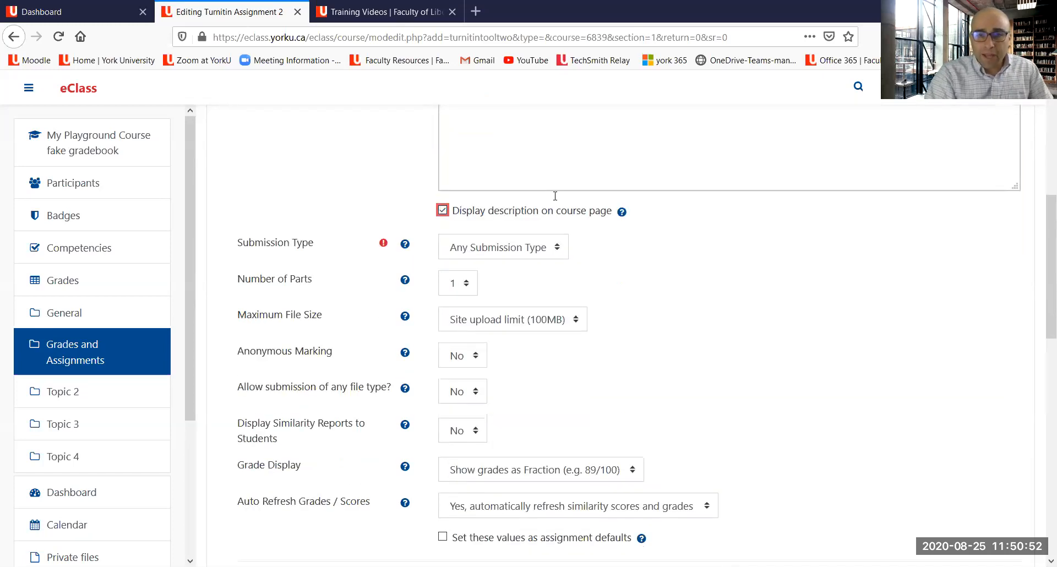
Step: Review the Turnitin submission settings and the Assignment Part 1 dates and max marks
drag(681, 279, 781, 498)
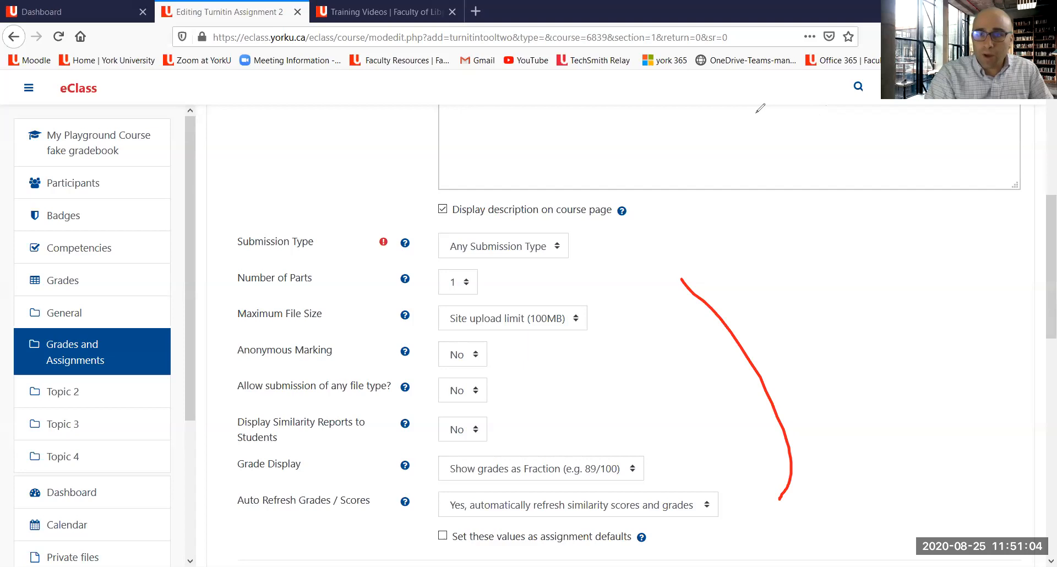
key(Escape)
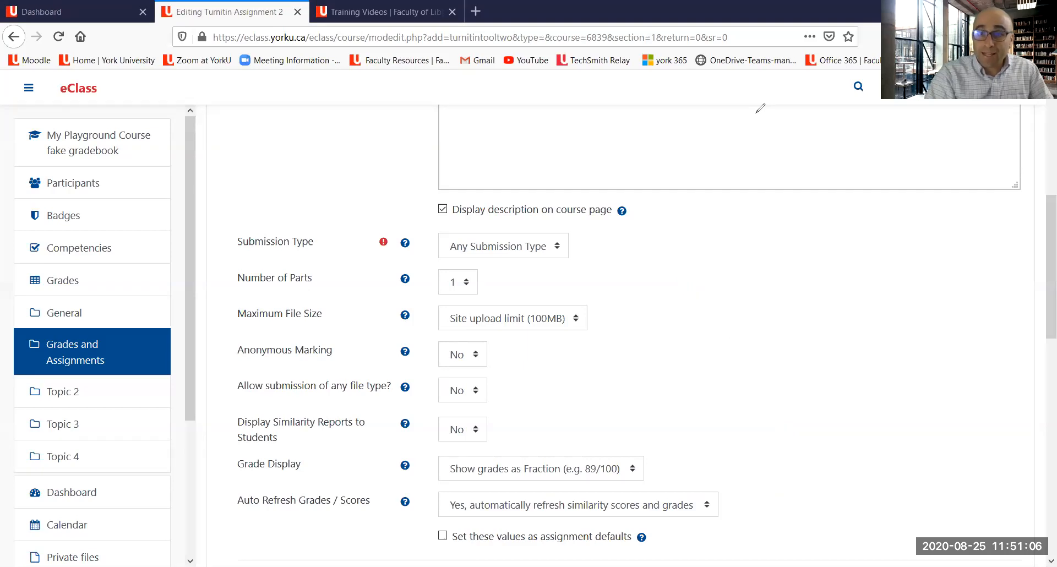
scroll(617, 157, down, 3)
scroll(617, 156, down, 3)
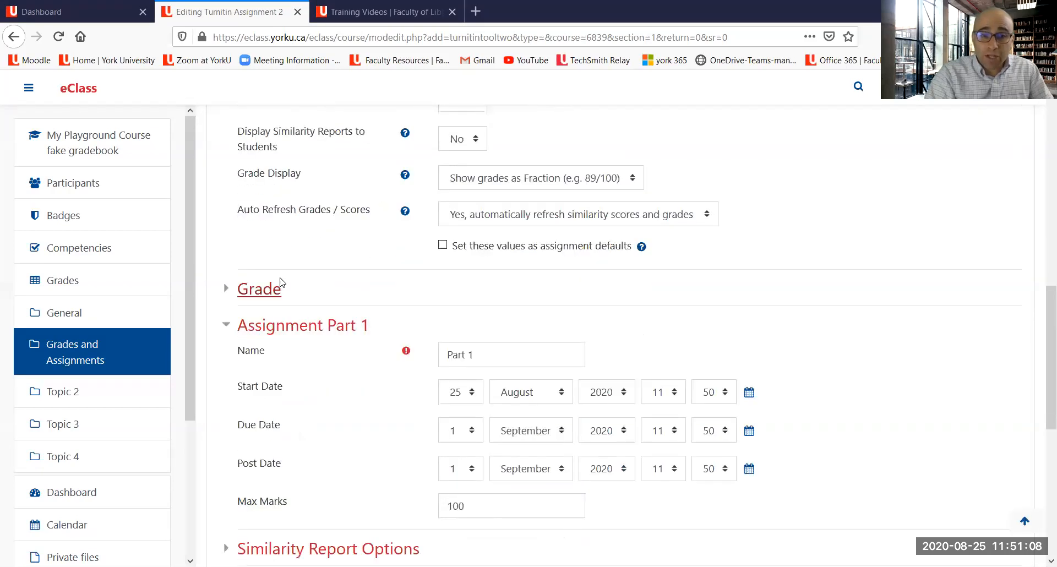
key(ctrl+2)
mouse_move(298, 251)
mouse_down()
mouse_move(231, 265)
mouse_move(277, 303)
mouse_move(298, 246)
mouse_up()
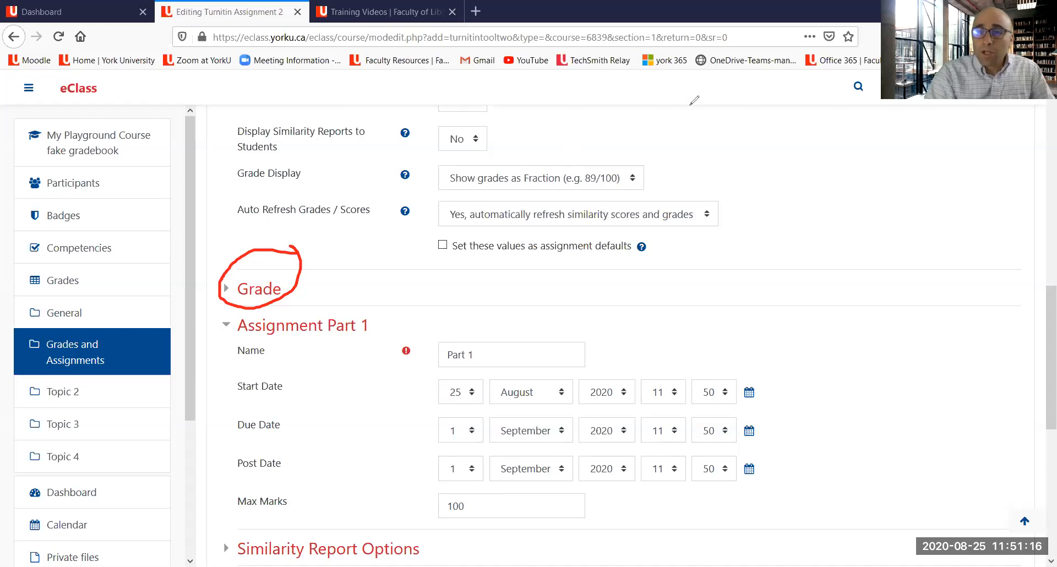
key(Escape)
Step: Expand the Grade settings, set the grade category to Essays and the grade to pass to 50
click(249, 289)
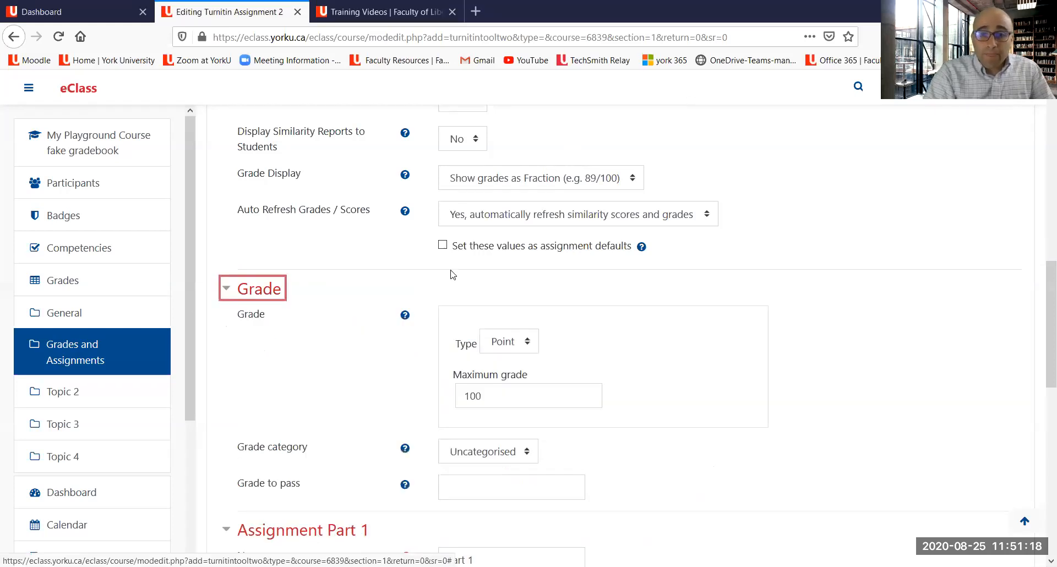
scroll(452, 275, down, 3)
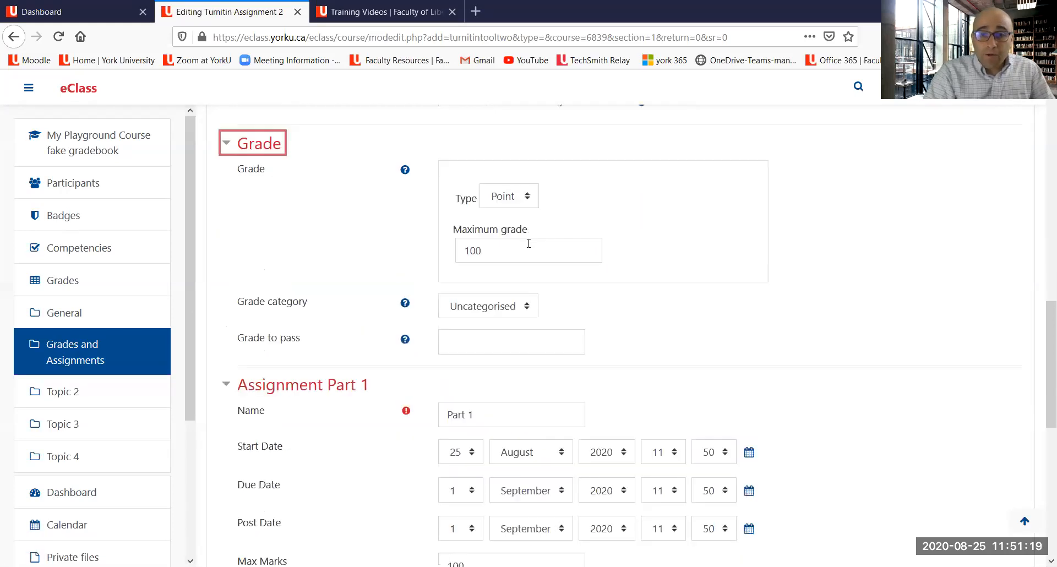
click(477, 307)
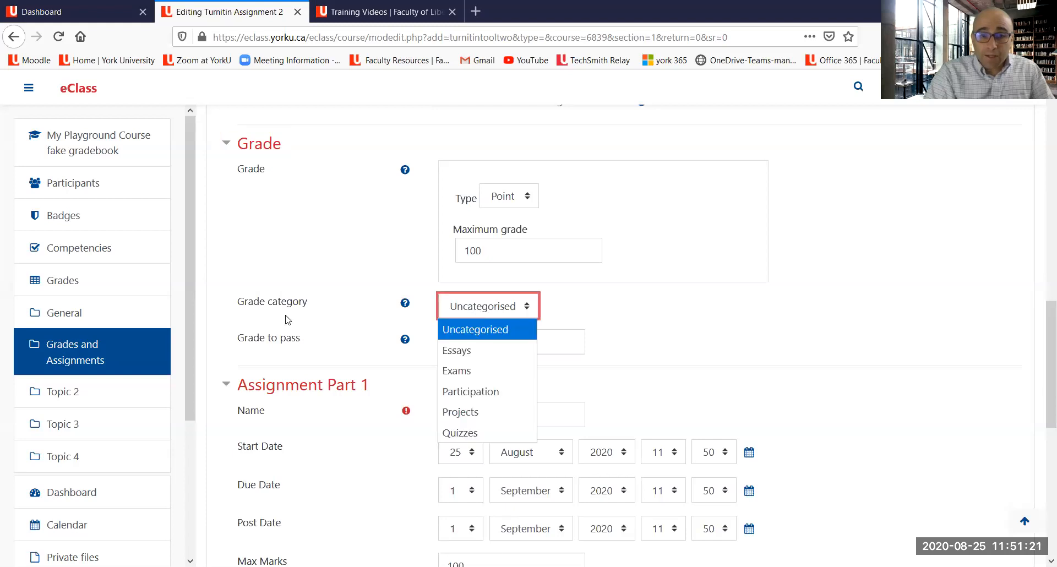
click(465, 355)
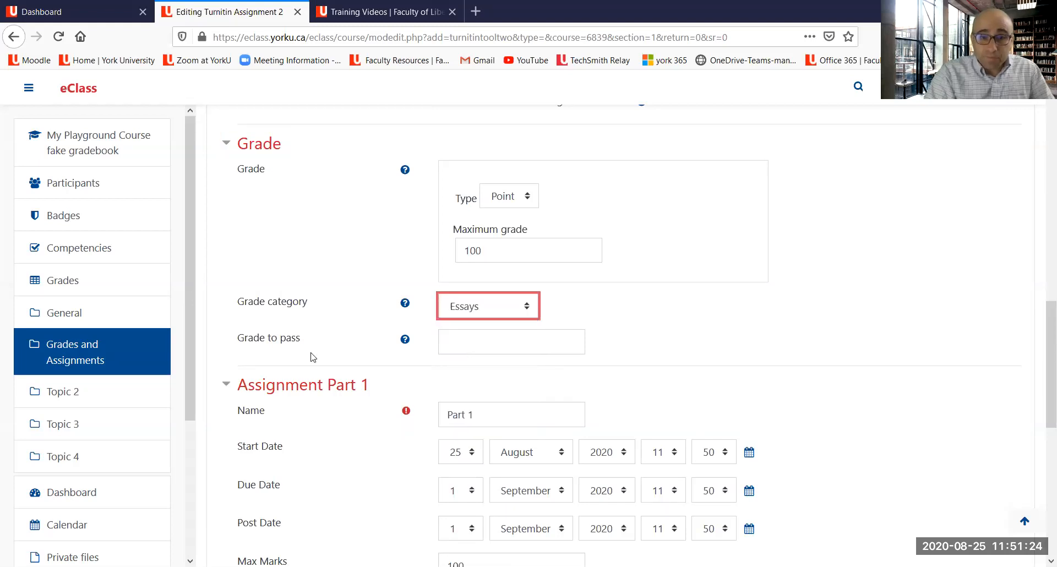
click(467, 344)
text(50)
click(670, 280)
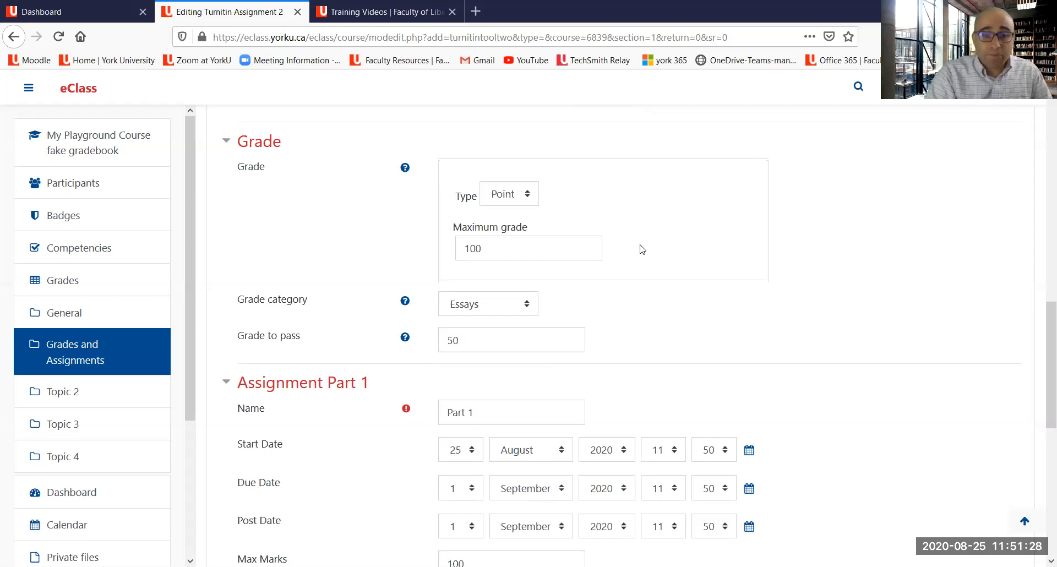
Step: Save the Essay 2 Turnitin assignment and return to the course page
scroll(643, 249, down, 8)
click(517, 428)
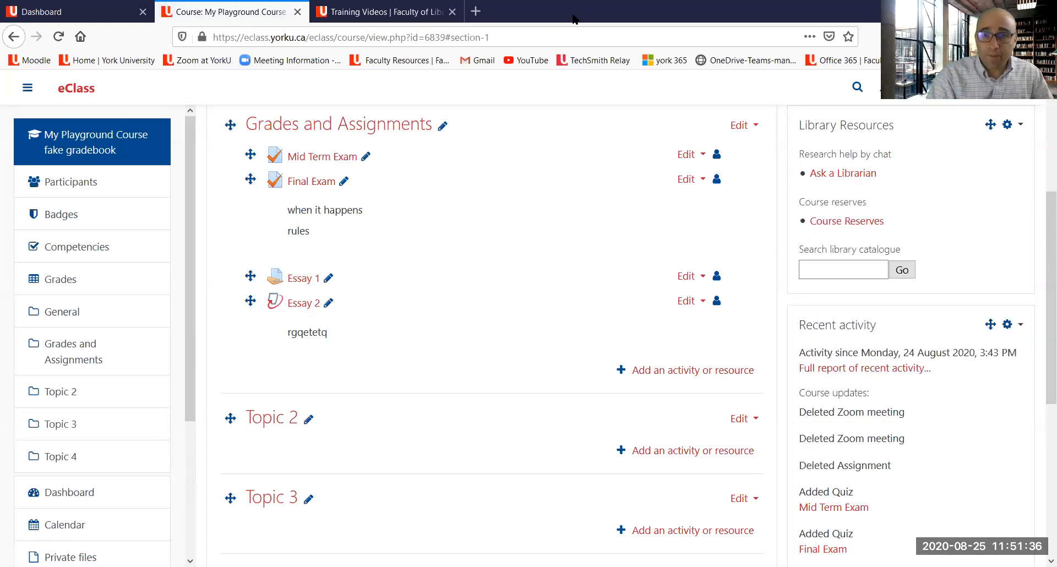
mouse_move(246, 320)
mouse_down()
mouse_move(290, 319)
mouse_move(267, 352)
mouse_up()
mouse_move(266, 249)
mouse_down()
mouse_move(262, 265)
mouse_move(269, 254)
mouse_move(270, 269)
mouse_move(304, 294)
mouse_up()
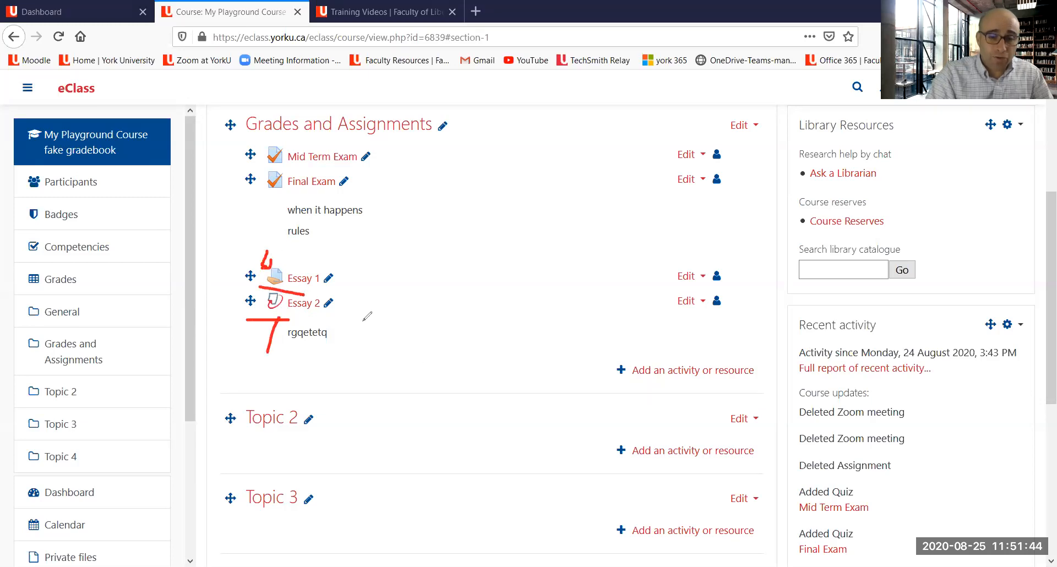
Step: Open the course's Gradebook setup, set the Essay 2 weight to 15, and save the changes
click(612, 190)
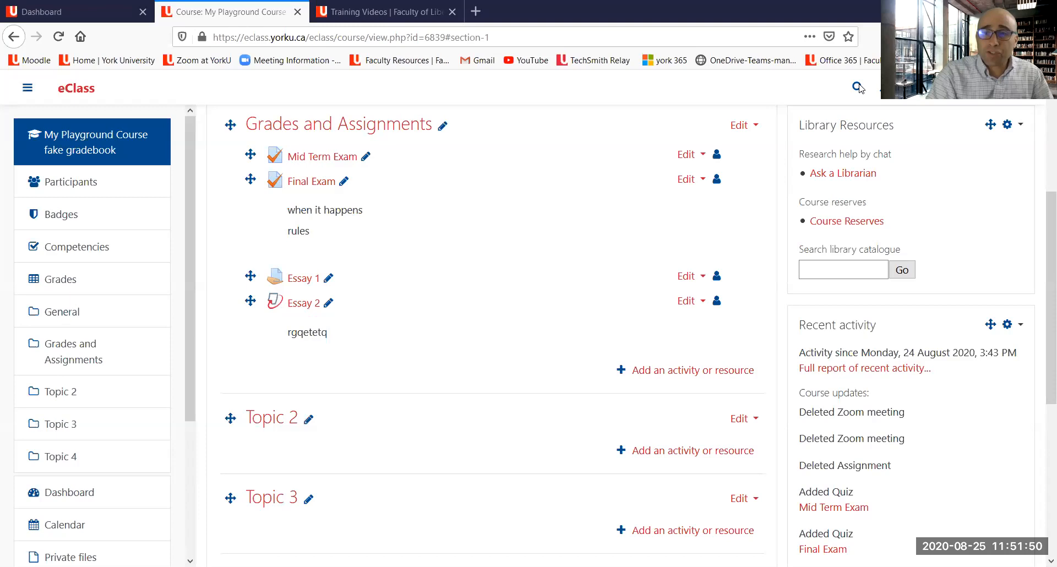
scroll(918, 157, up, 5)
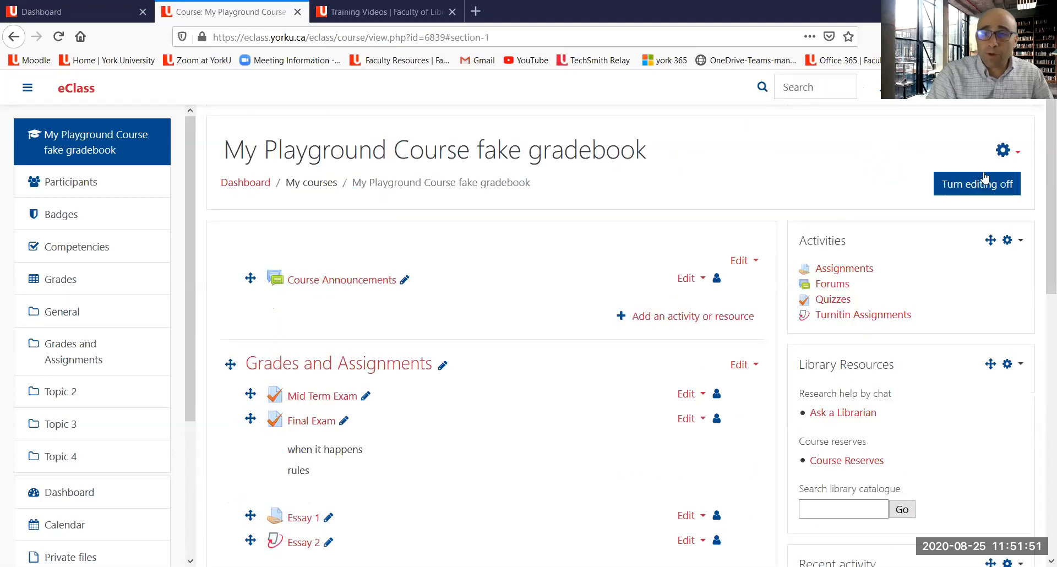
click(1004, 150)
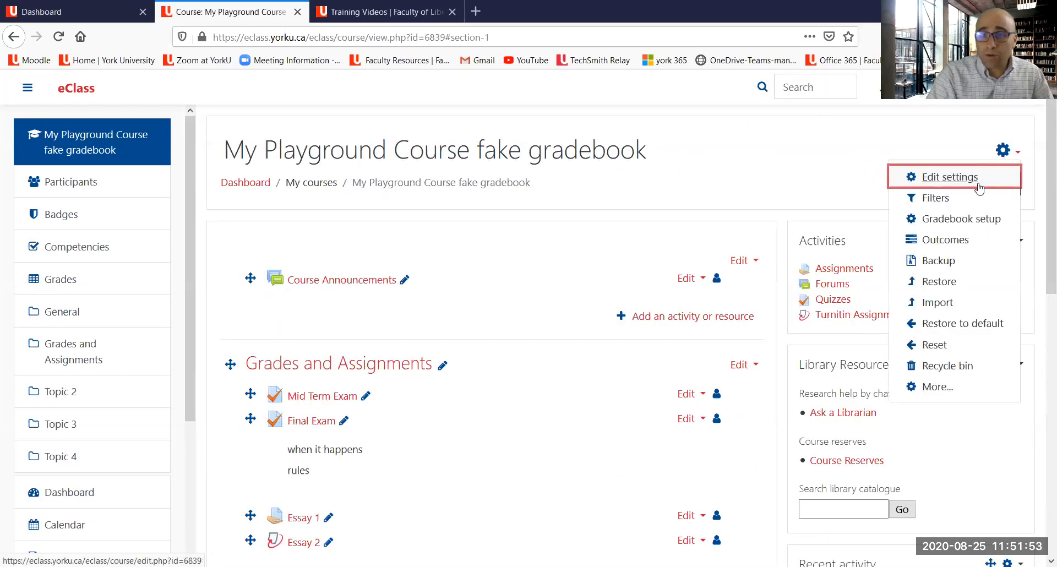
click(972, 221)
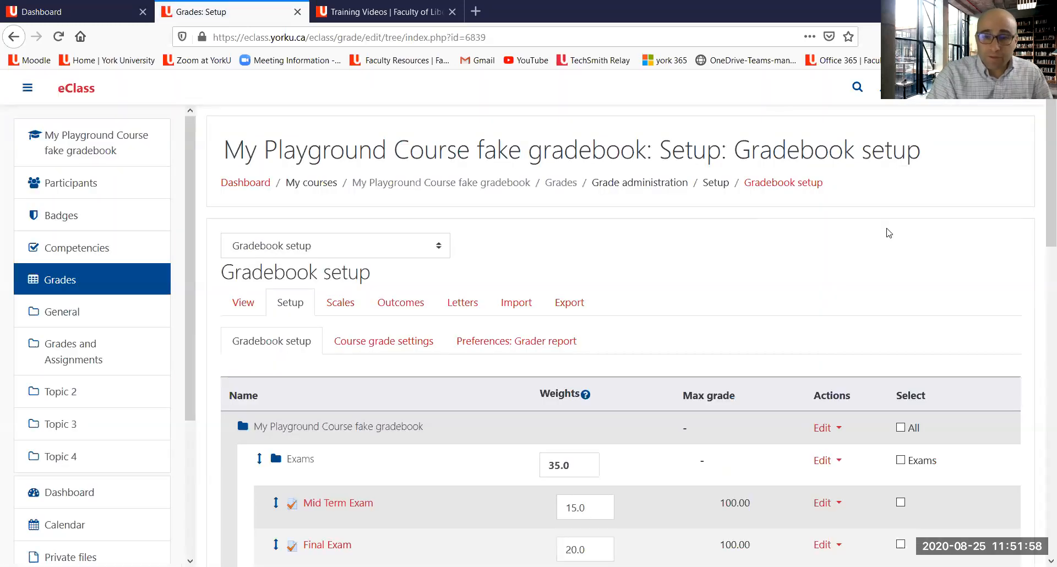
scroll(886, 233, down, 2)
scroll(886, 233, down, 4)
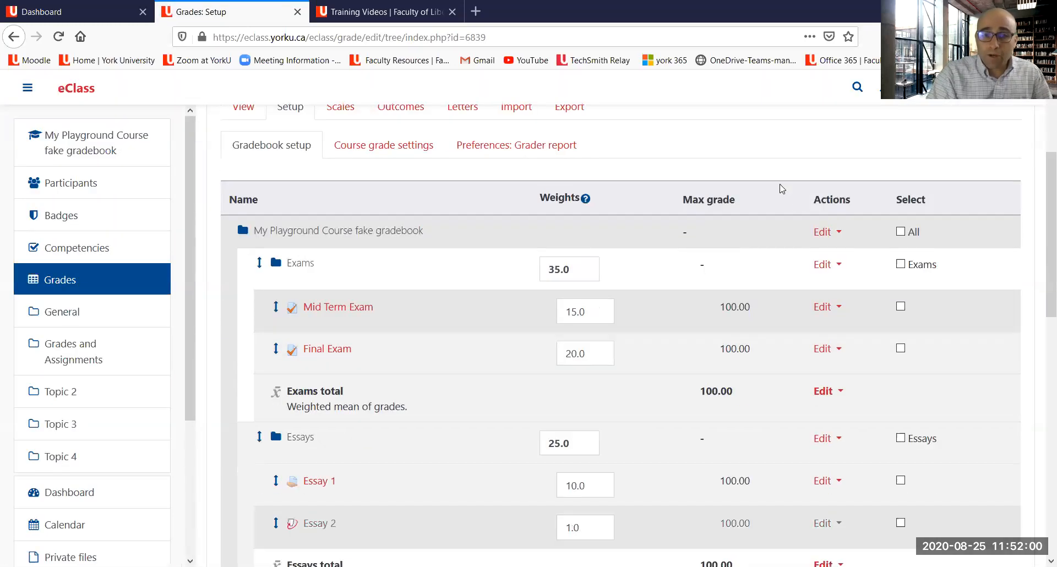
drag(482, 423, 350, 493)
drag(709, 510, 769, 514)
mouse_move(550, 517)
mouse_down()
mouse_move(592, 518)
mouse_move(575, 515)
mouse_up()
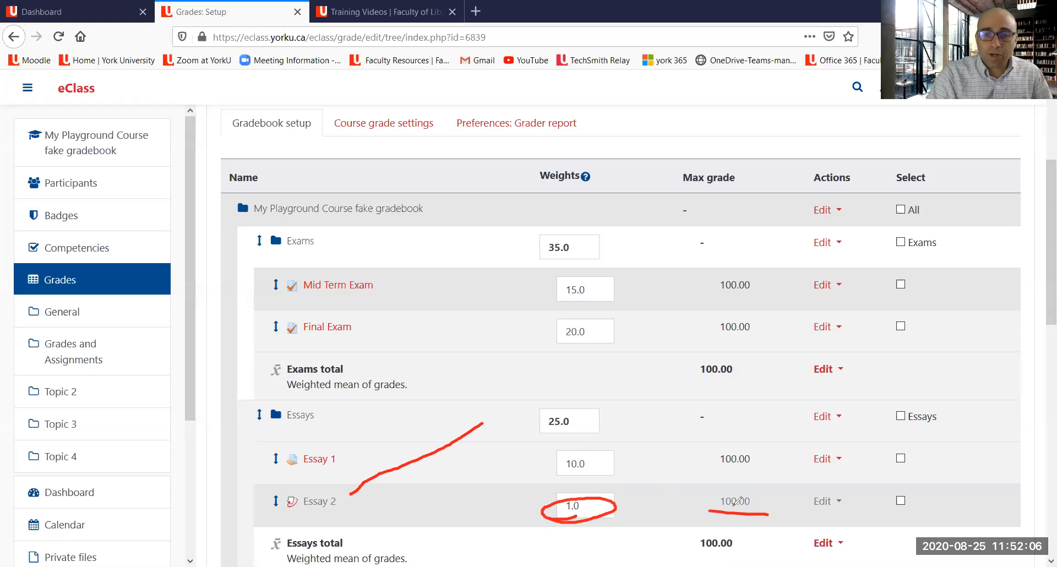
click(670, 138)
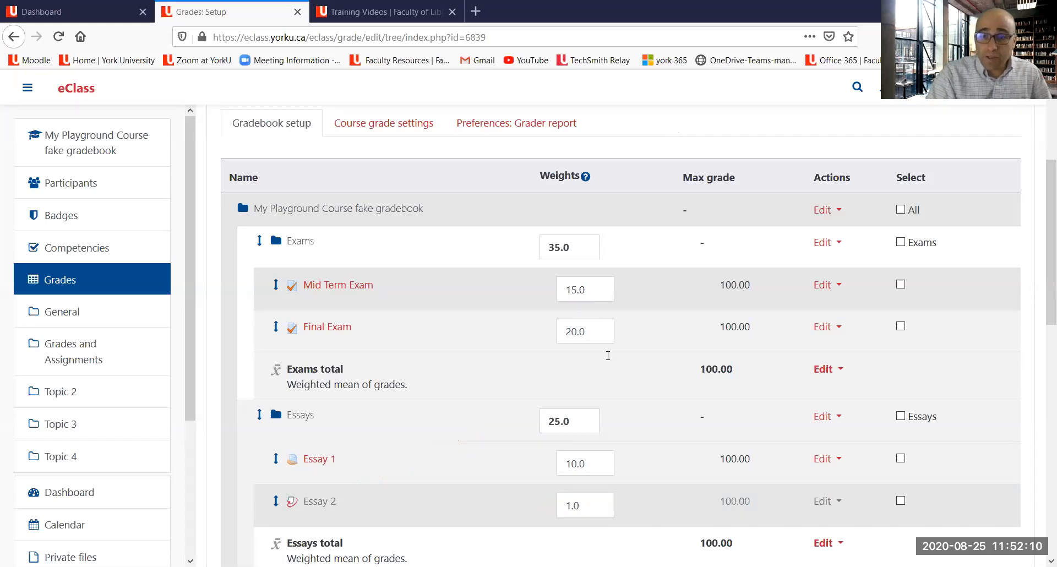
click(586, 508)
key(BackSpace)
key(BackSpace)
text(5)
scroll(422, 505, down, 3)
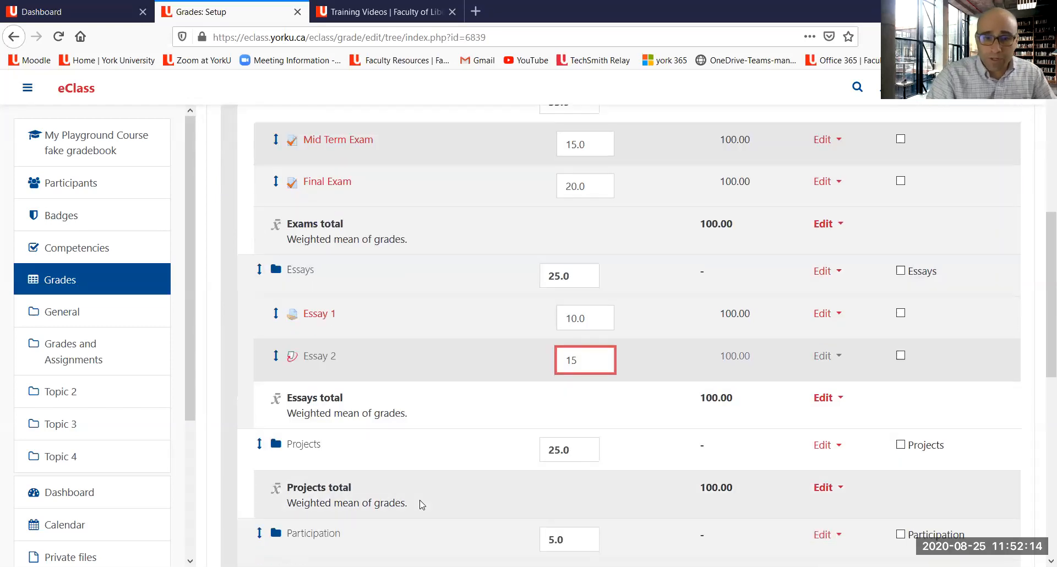
scroll(302, 484, down, 4)
scroll(299, 488, down, 5)
click(270, 358)
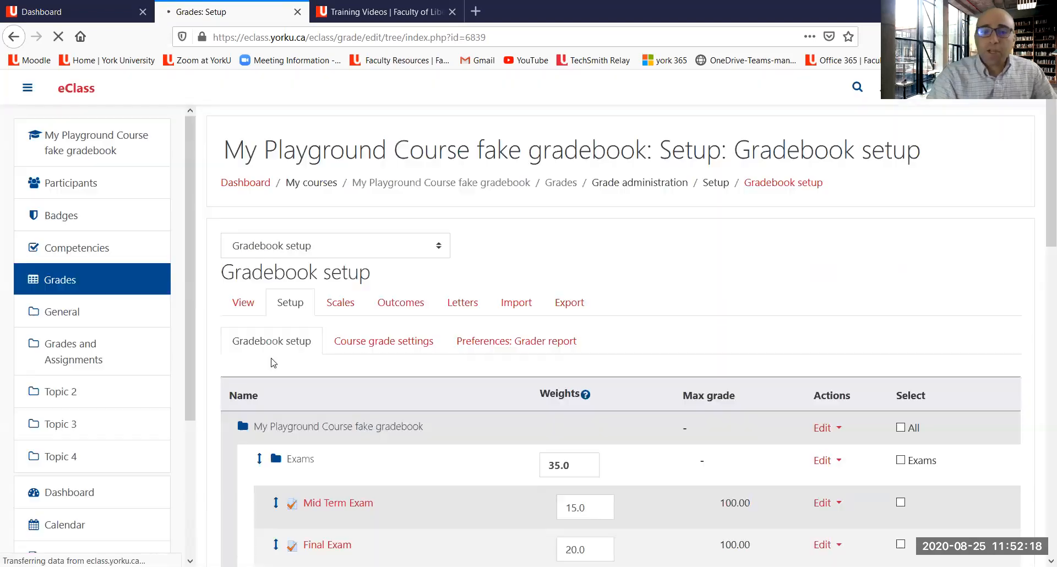
Step: Examine the weights of the Mid Term Exam, Final Exam, Essay 1 and Essay 2 items
scroll(587, 267, down, 4)
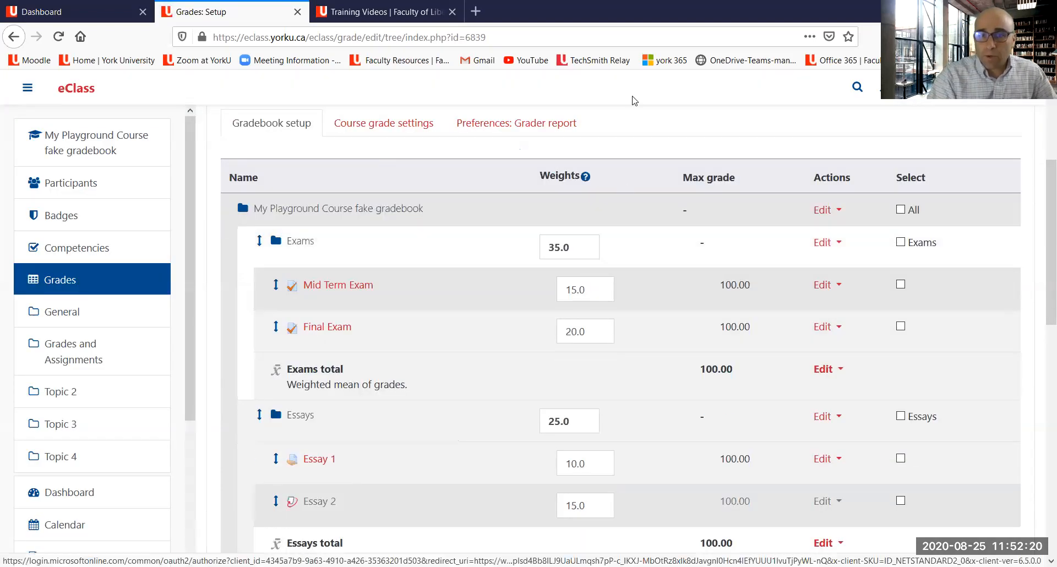
drag(490, 332, 380, 293)
drag(441, 359, 373, 323)
mouse_move(450, 514)
mouse_down()
mouse_move(414, 480)
mouse_move(362, 456)
mouse_up()
drag(433, 542, 358, 500)
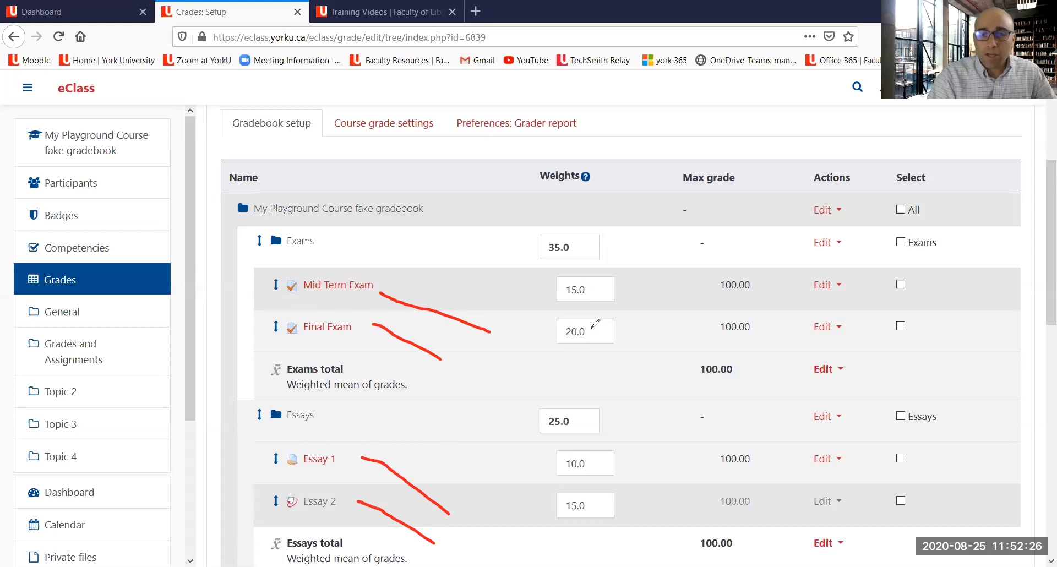
drag(557, 302, 618, 292)
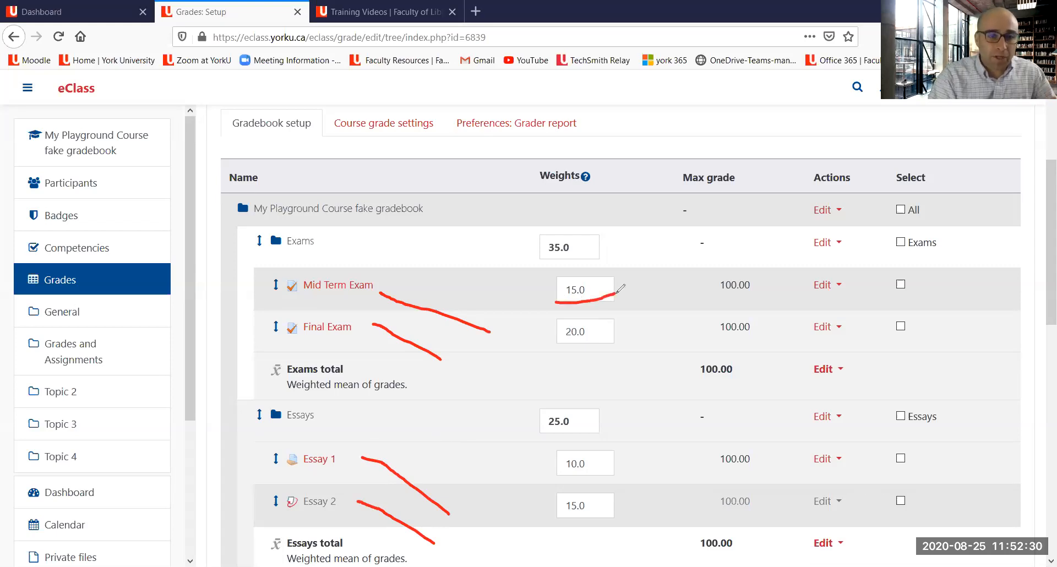
drag(547, 347, 617, 332)
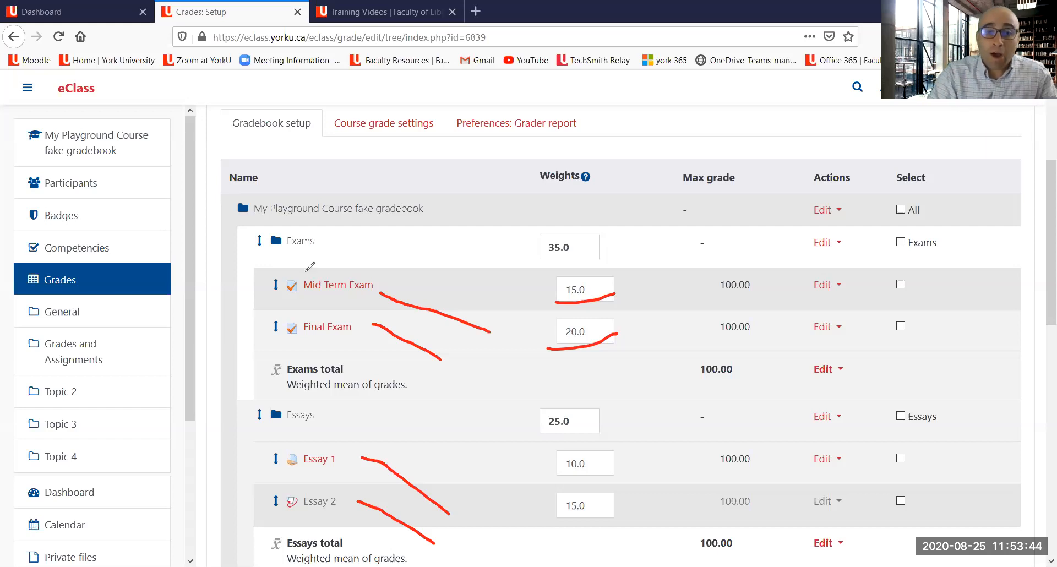
drag(304, 294, 363, 309)
drag(298, 346, 359, 348)
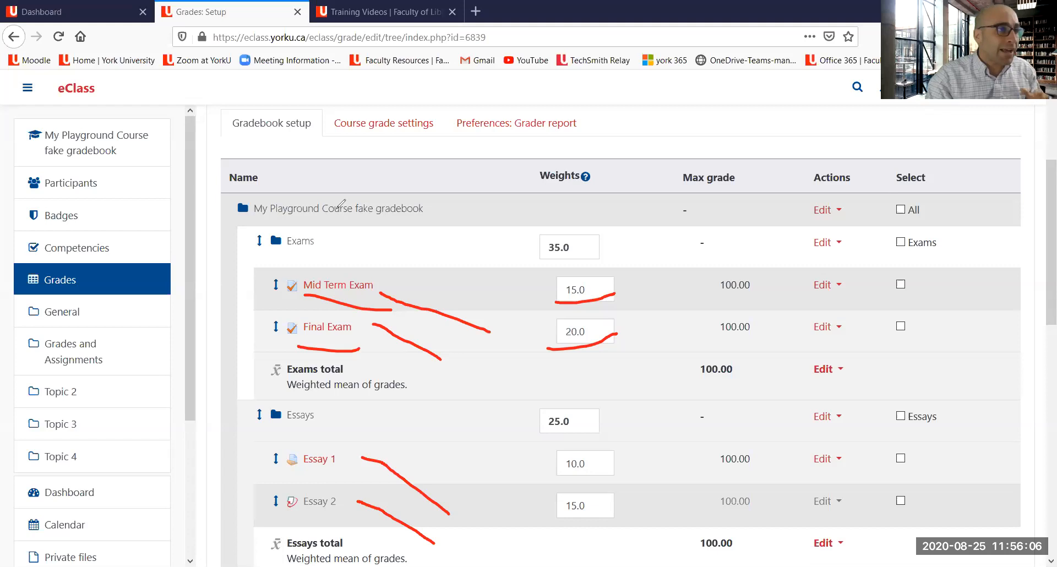
key(ctrl+z)
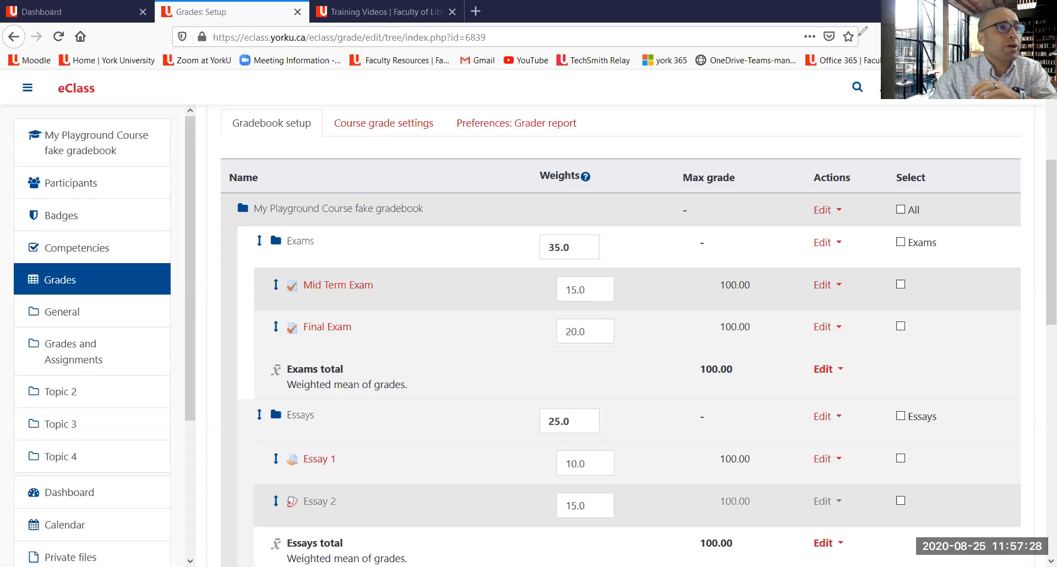
Step: Scroll through the remaining gradebook categories and their weights down to the course total
scroll(632, 267, down, 4)
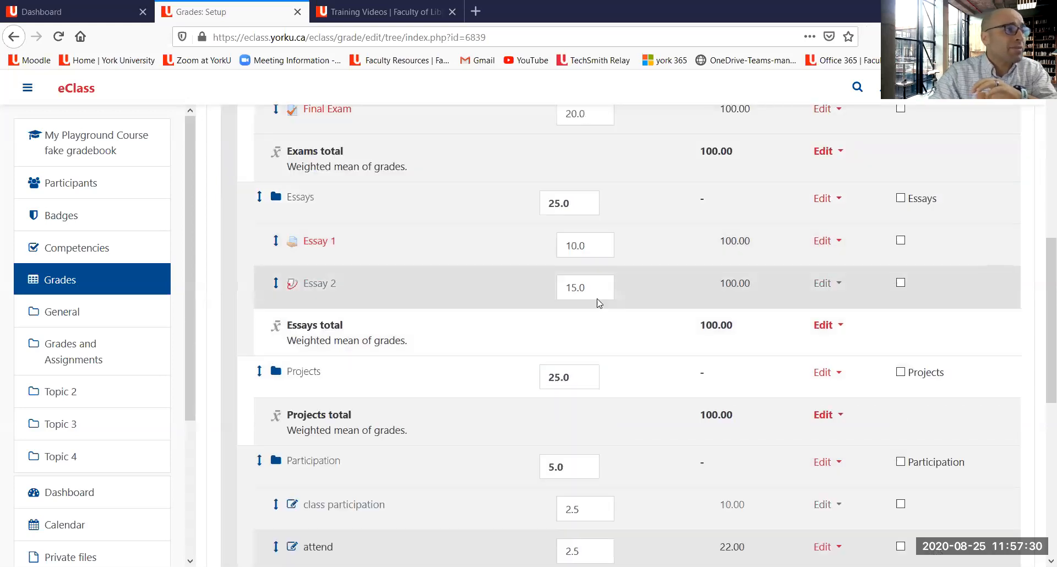
scroll(597, 300, down, 4)
scroll(406, 275, down, 3)
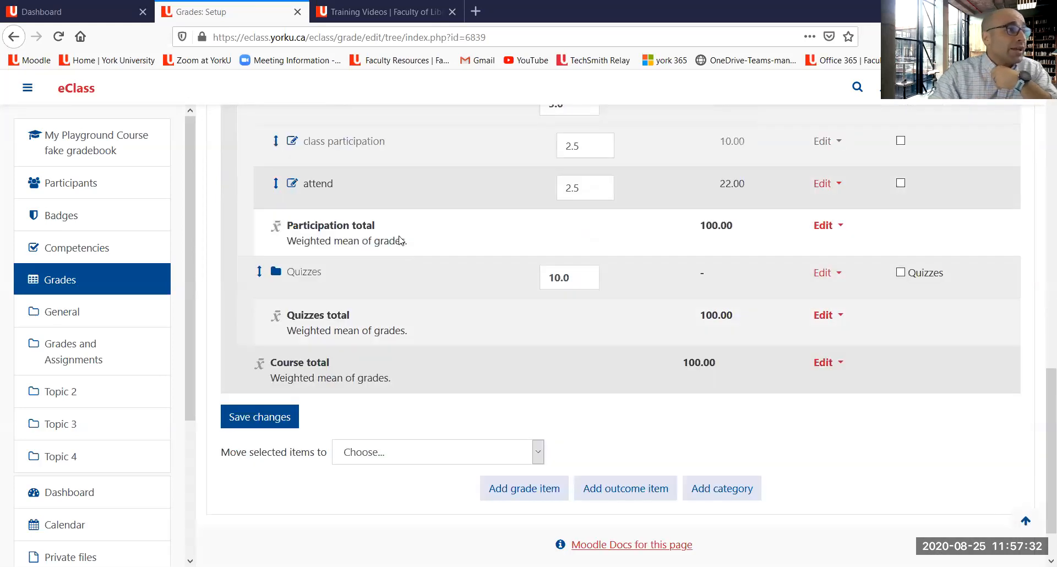
scroll(380, 231, up, 1)
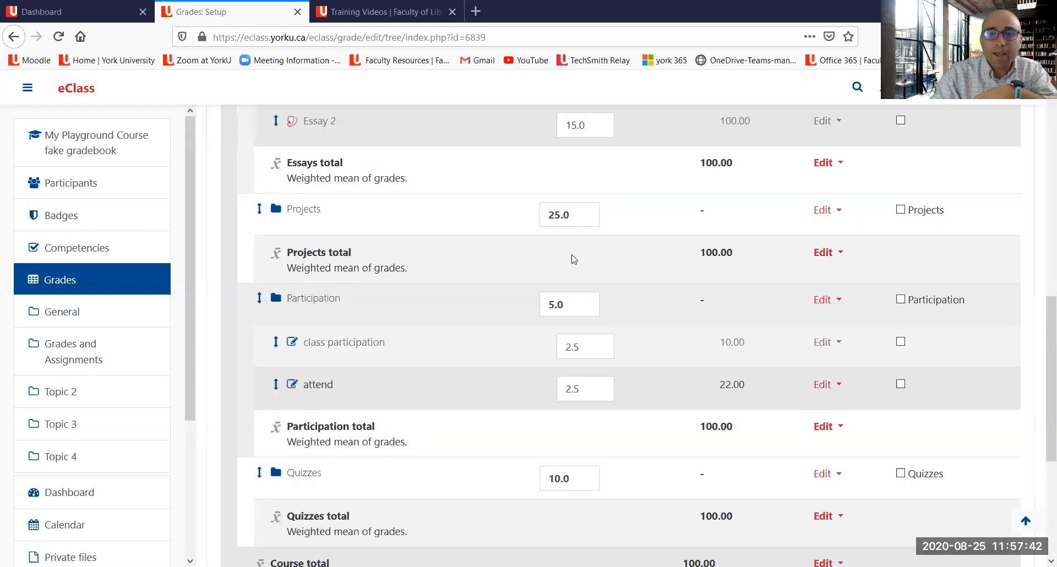
scroll(572, 253, up, 4)
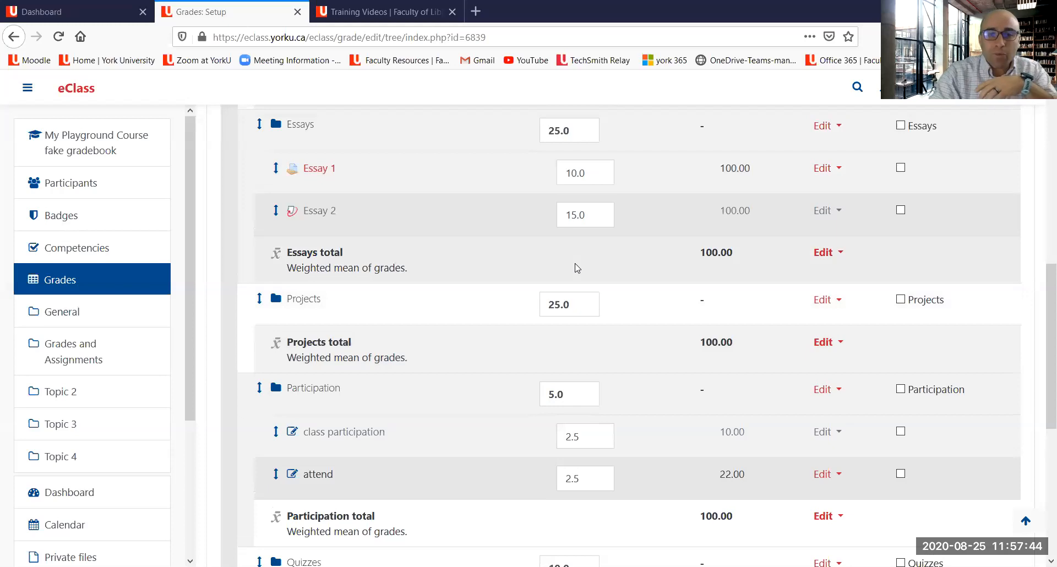
scroll(576, 268, up, 4)
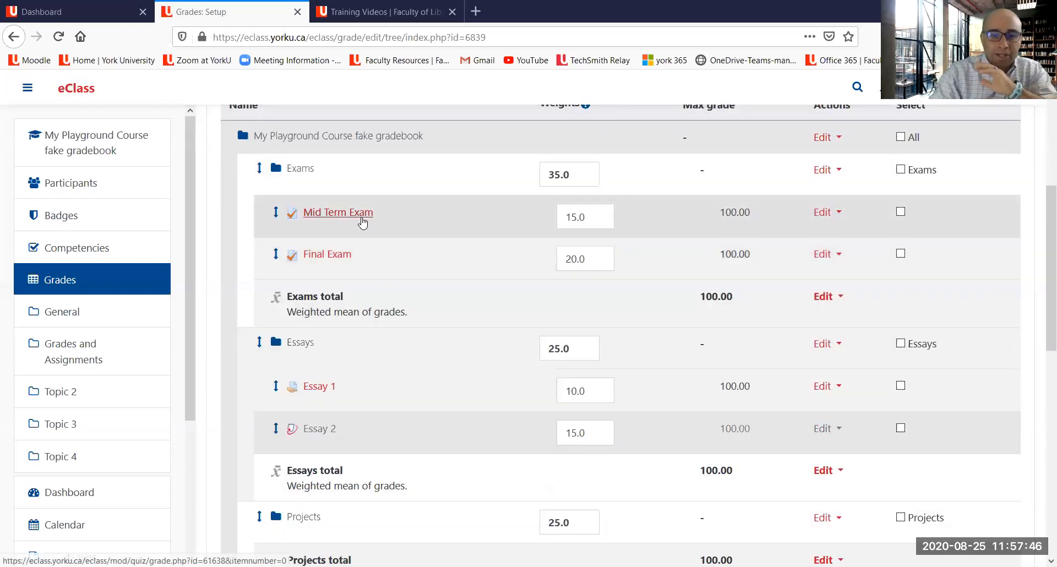